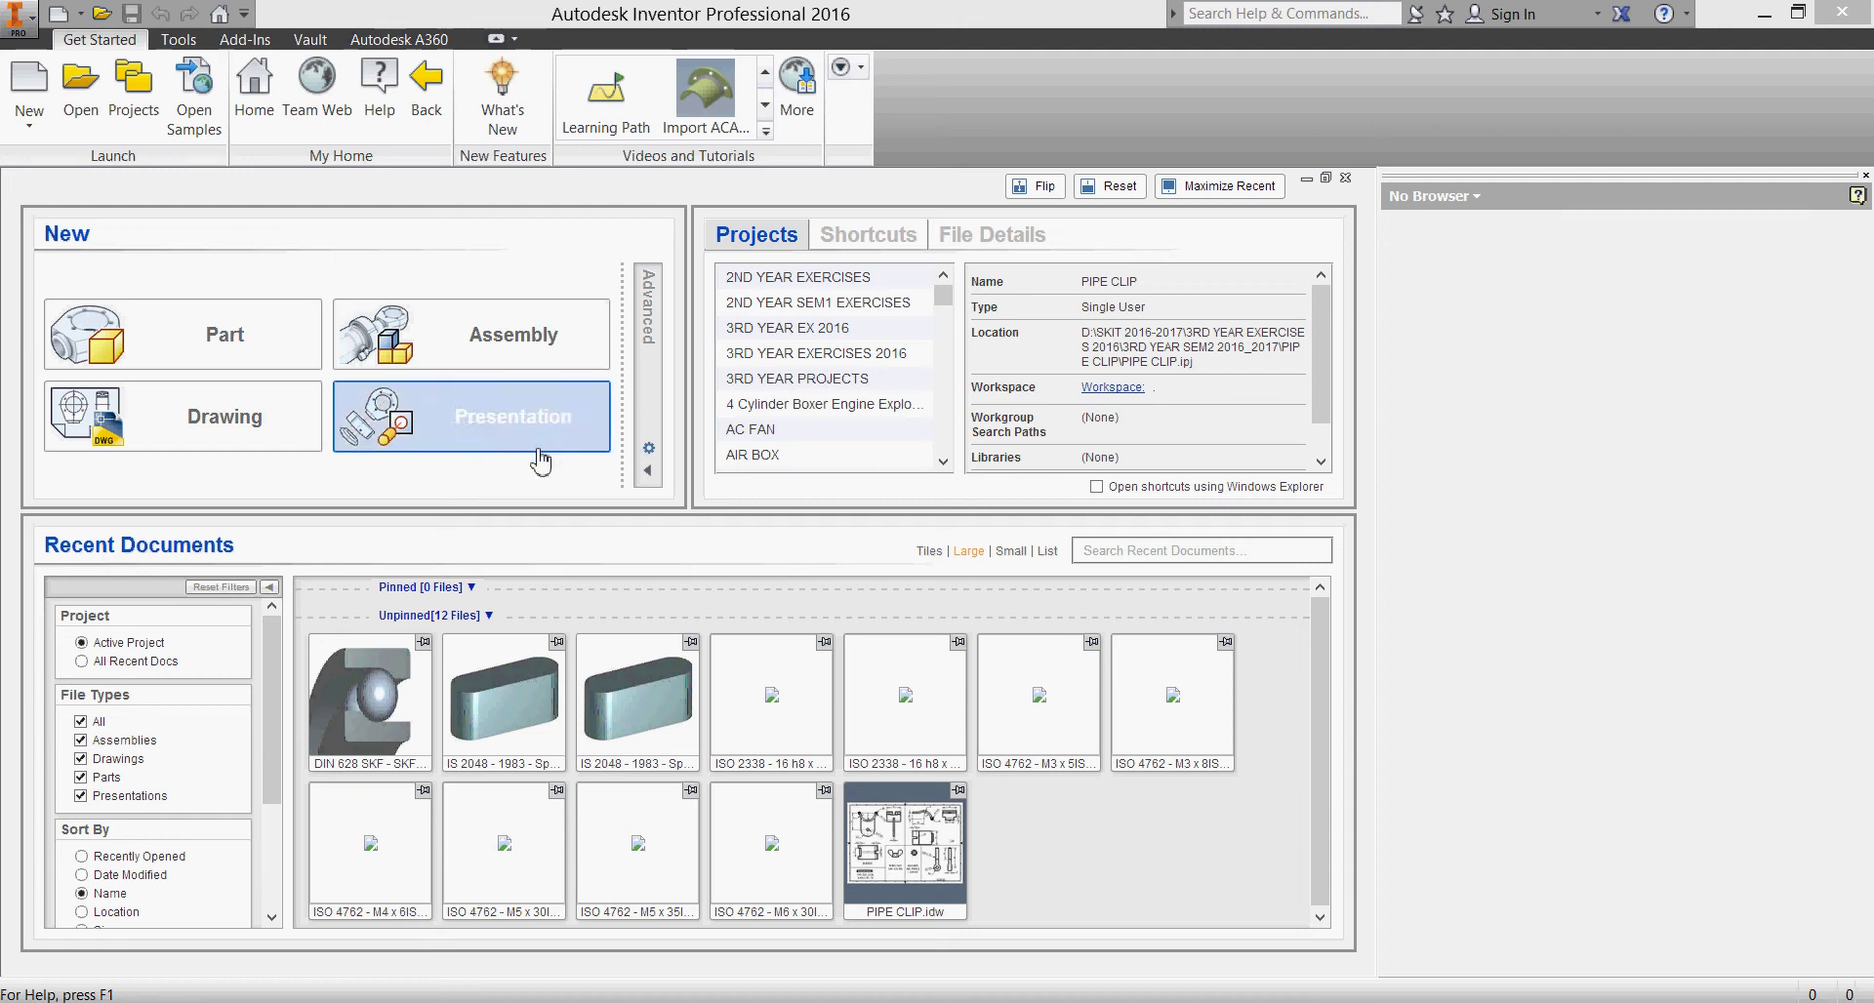
Step: Examine the default template settings, the metric templates for new files, the project list and the active project's recent documents
{"action": "left_click", "coordinate": [648, 448]}
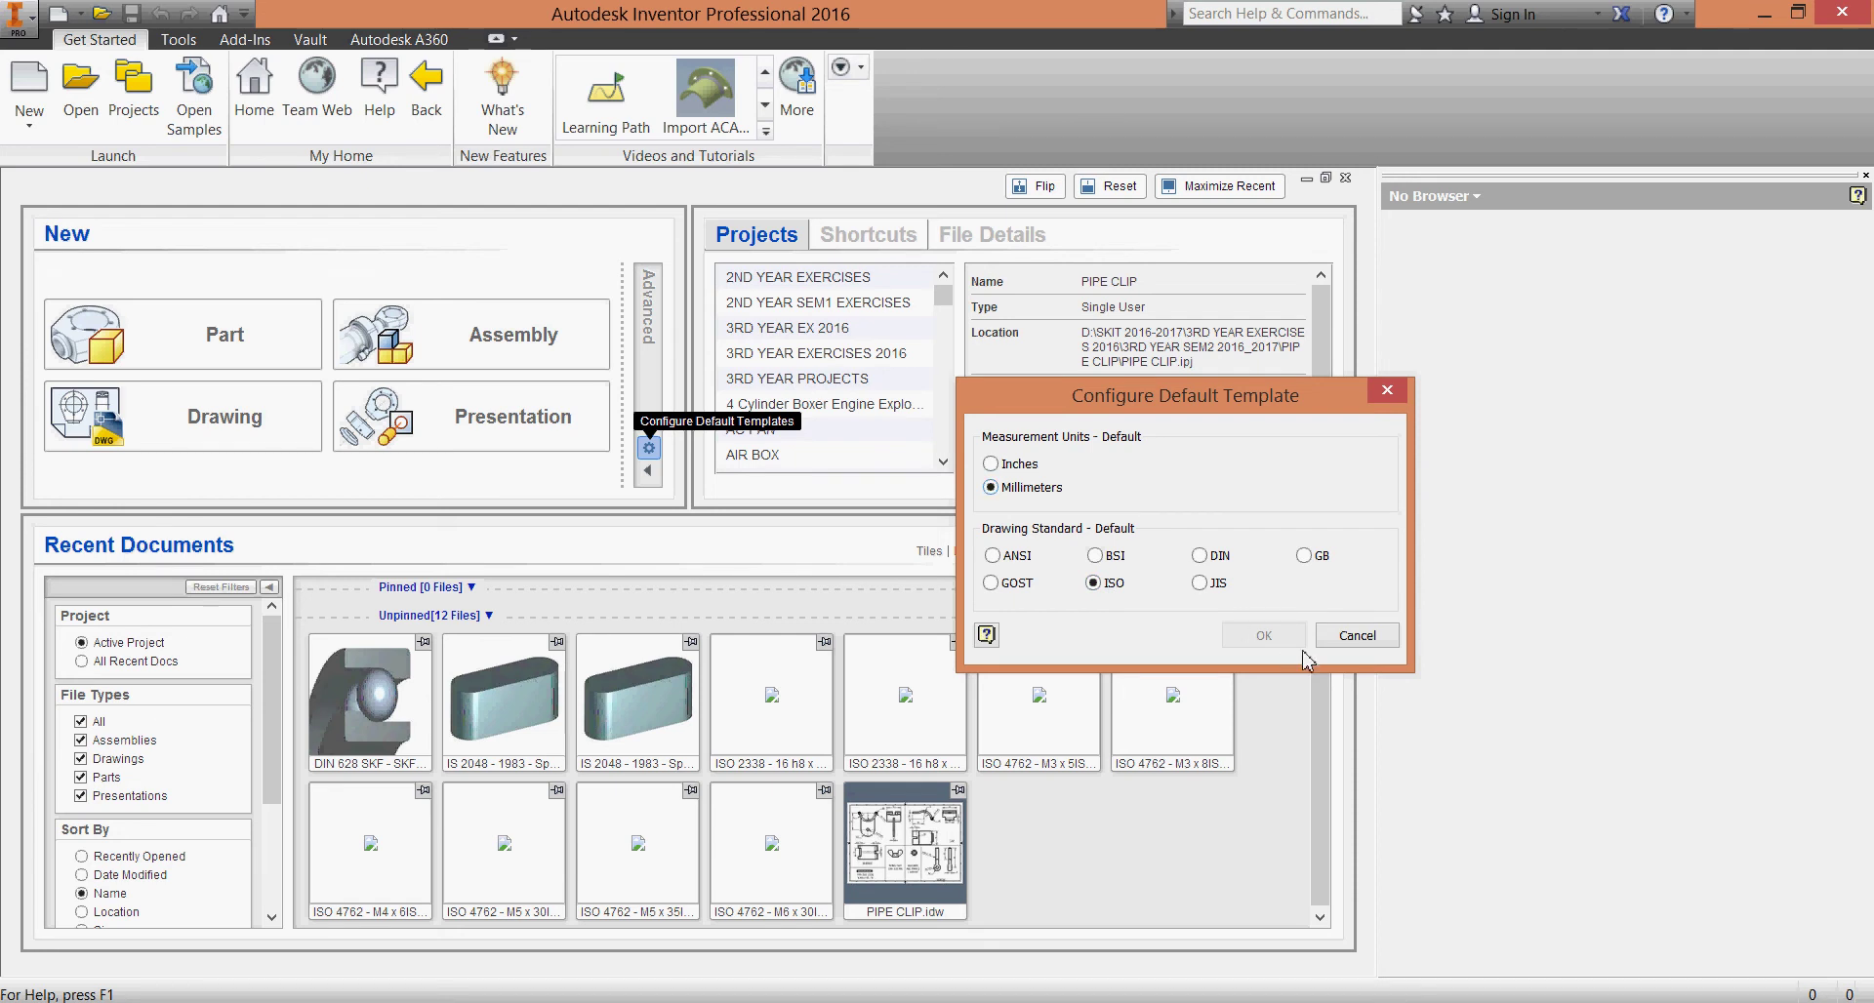
{"action": "left_click", "coordinate": [1339, 644]}
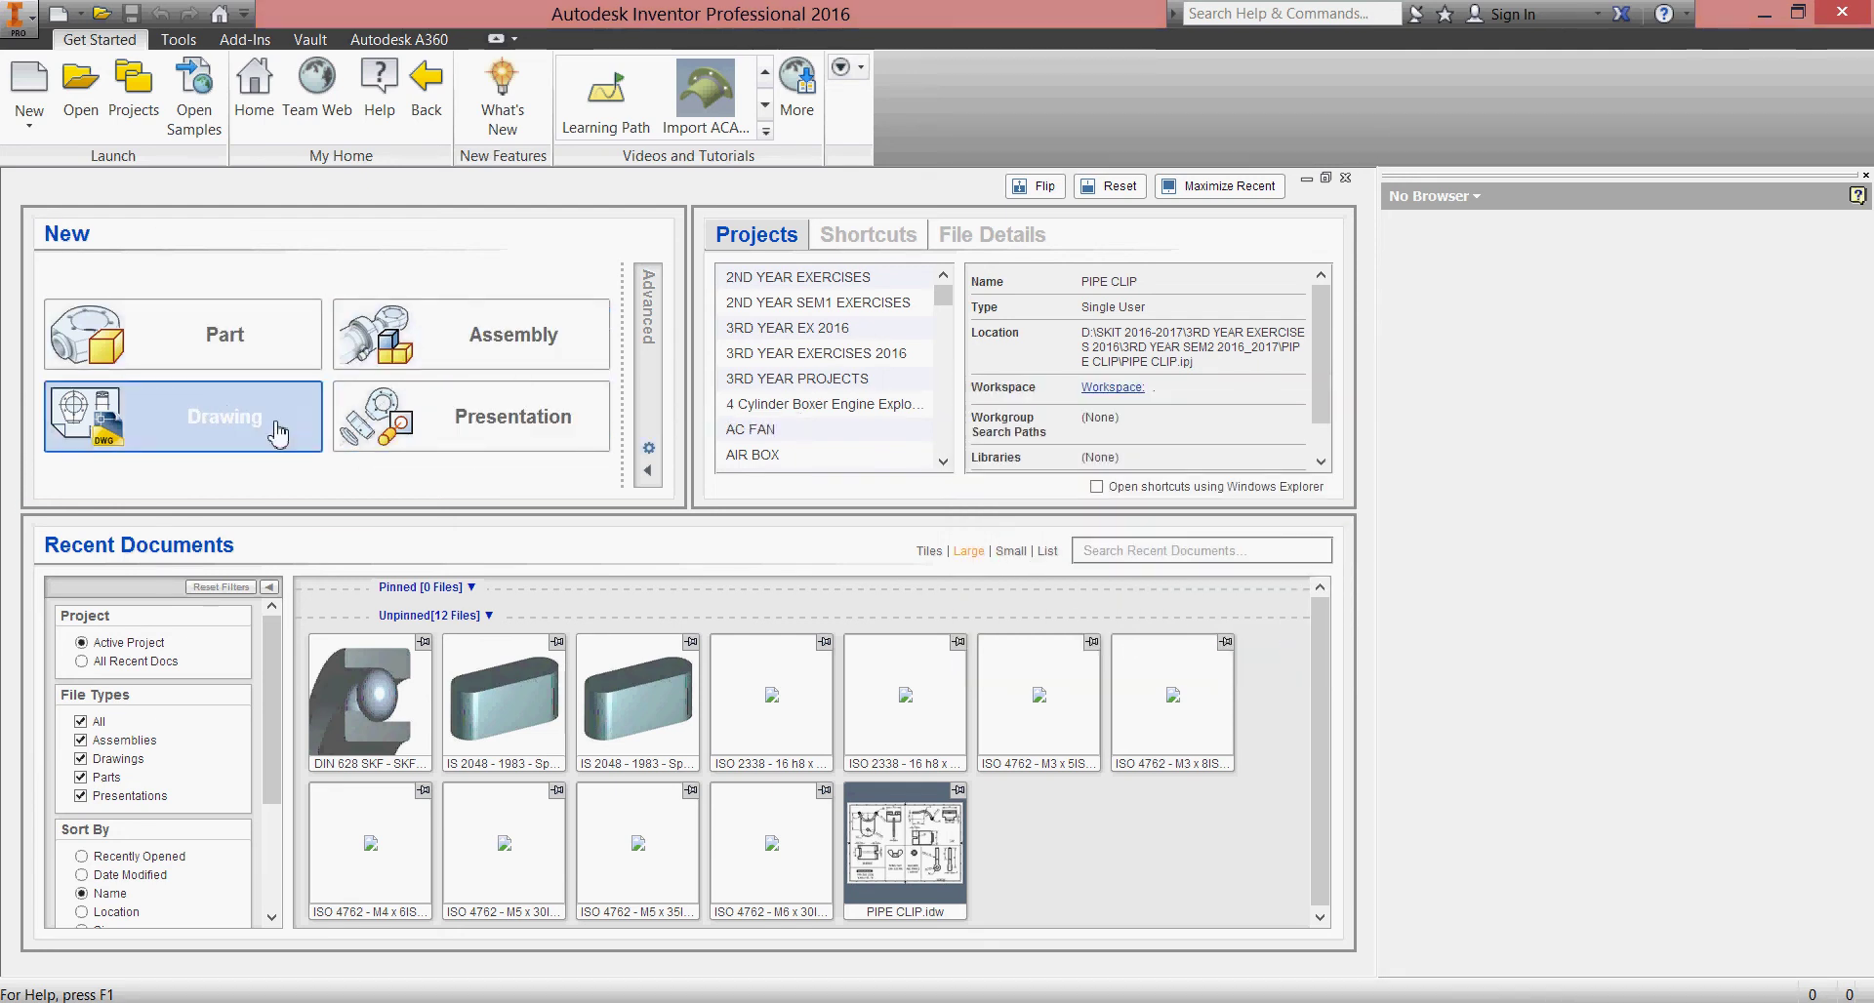
{"action": "left_click", "coordinate": [21, 18]}
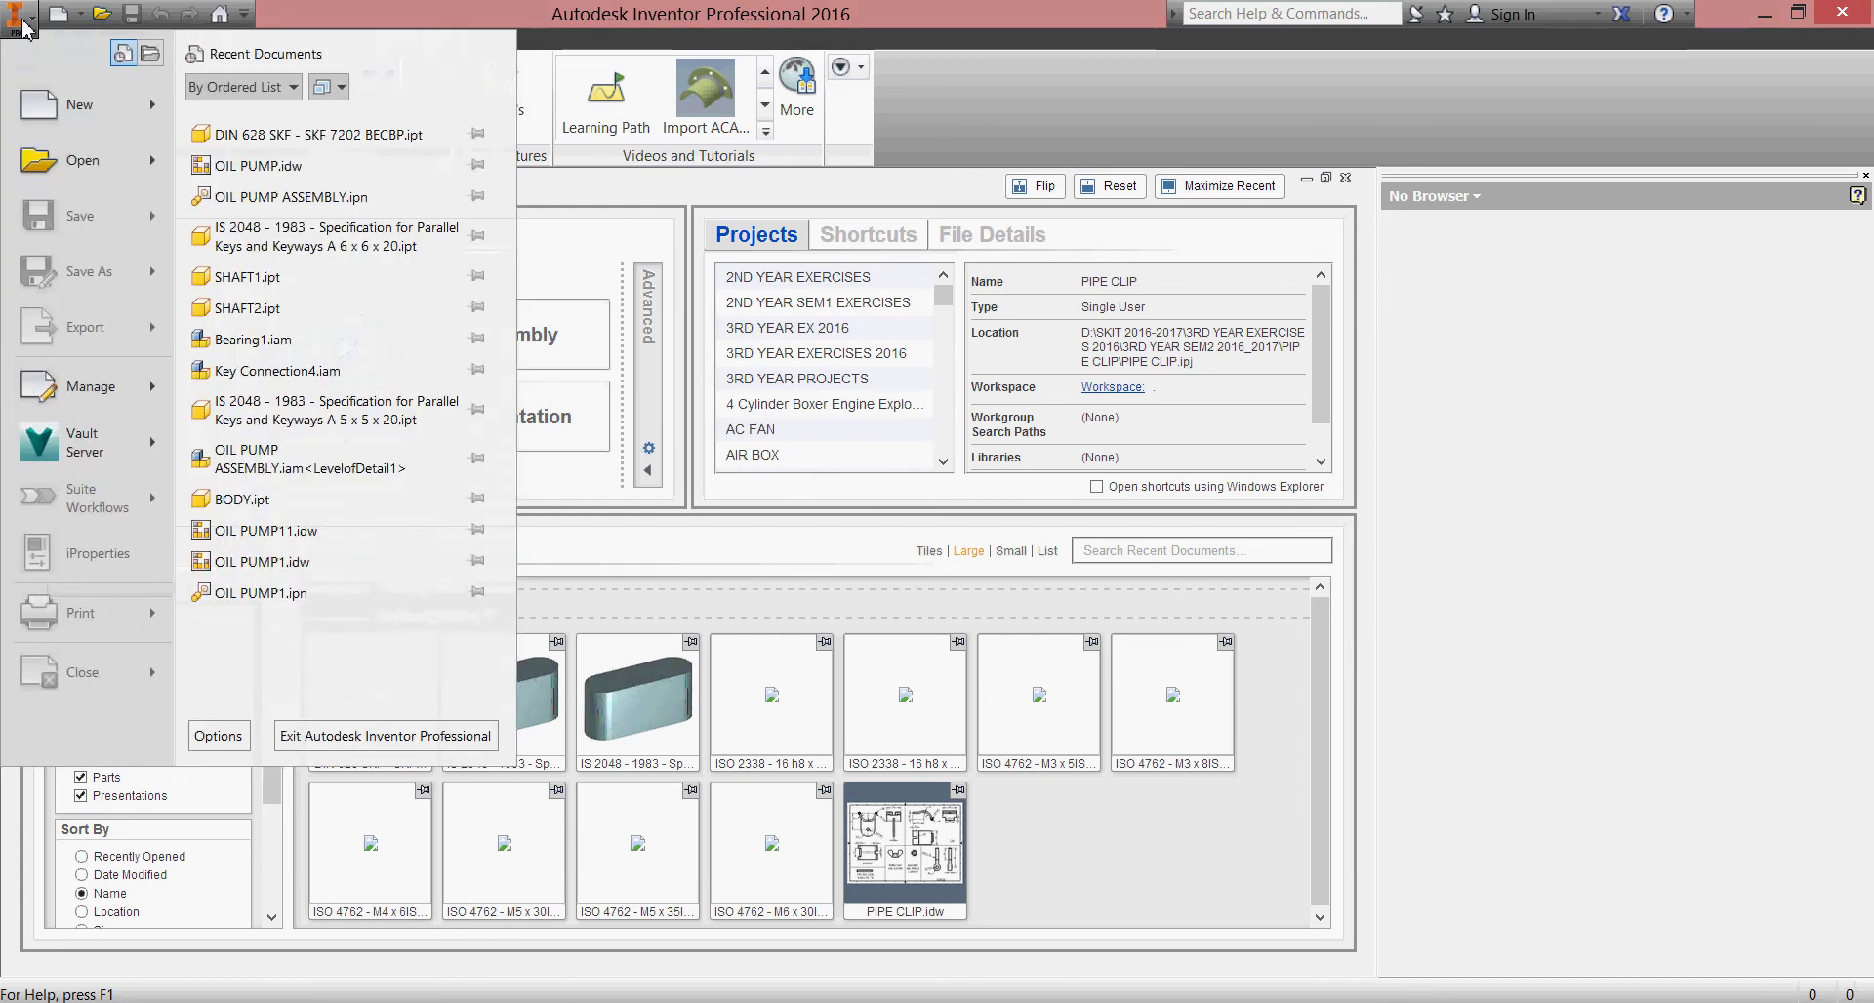
{"action": "mouse_move", "coordinate": [70, 129]}
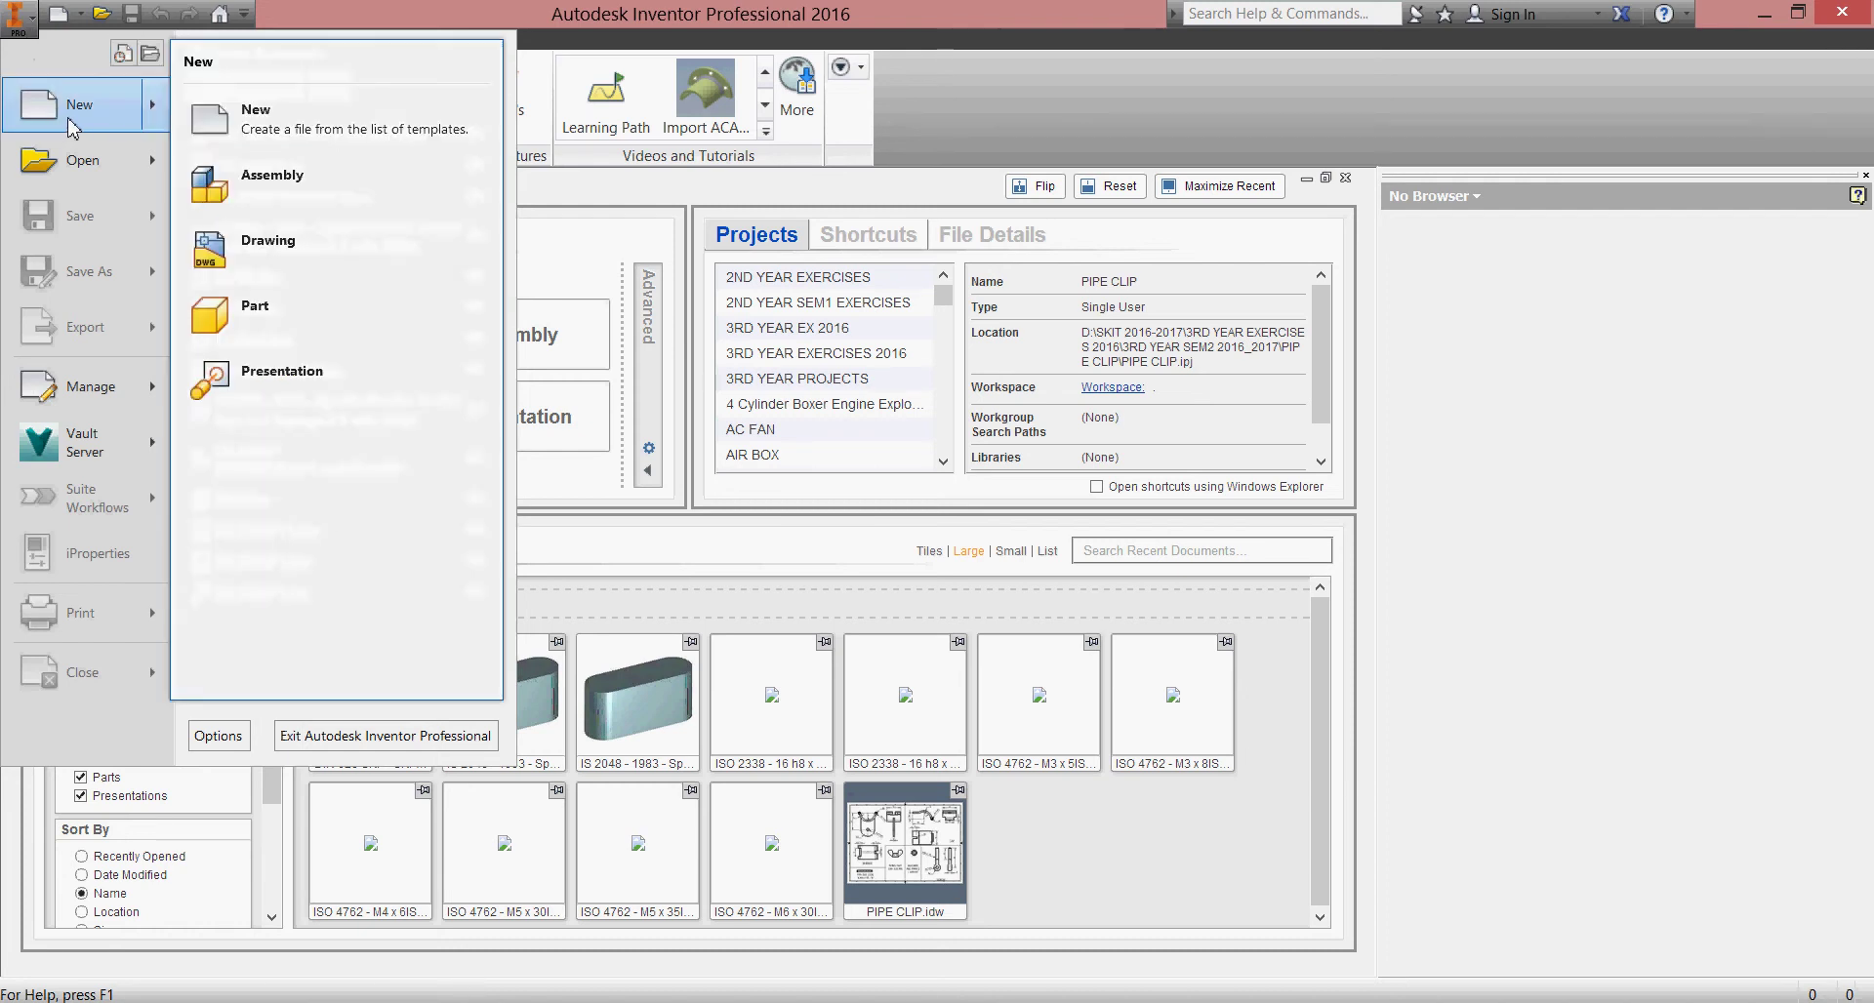
{"action": "left_click", "coordinate": [70, 115]}
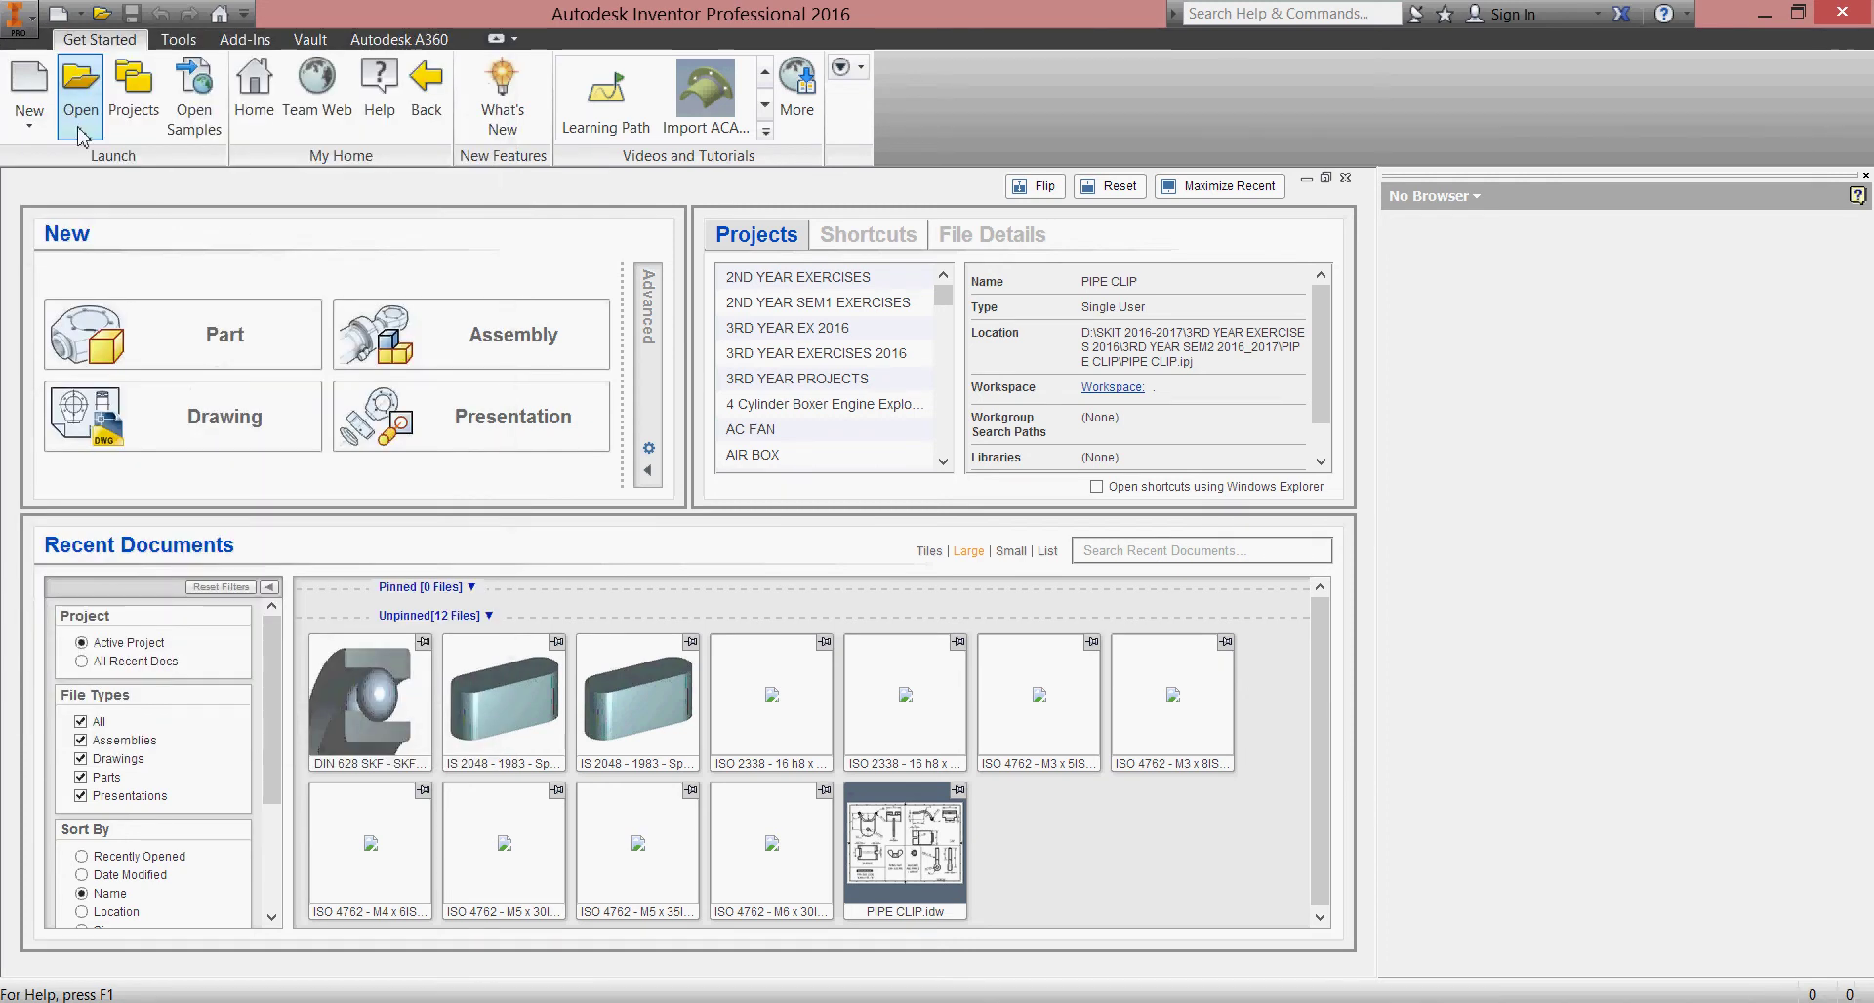
{"action": "left_click", "coordinate": [553, 357]}
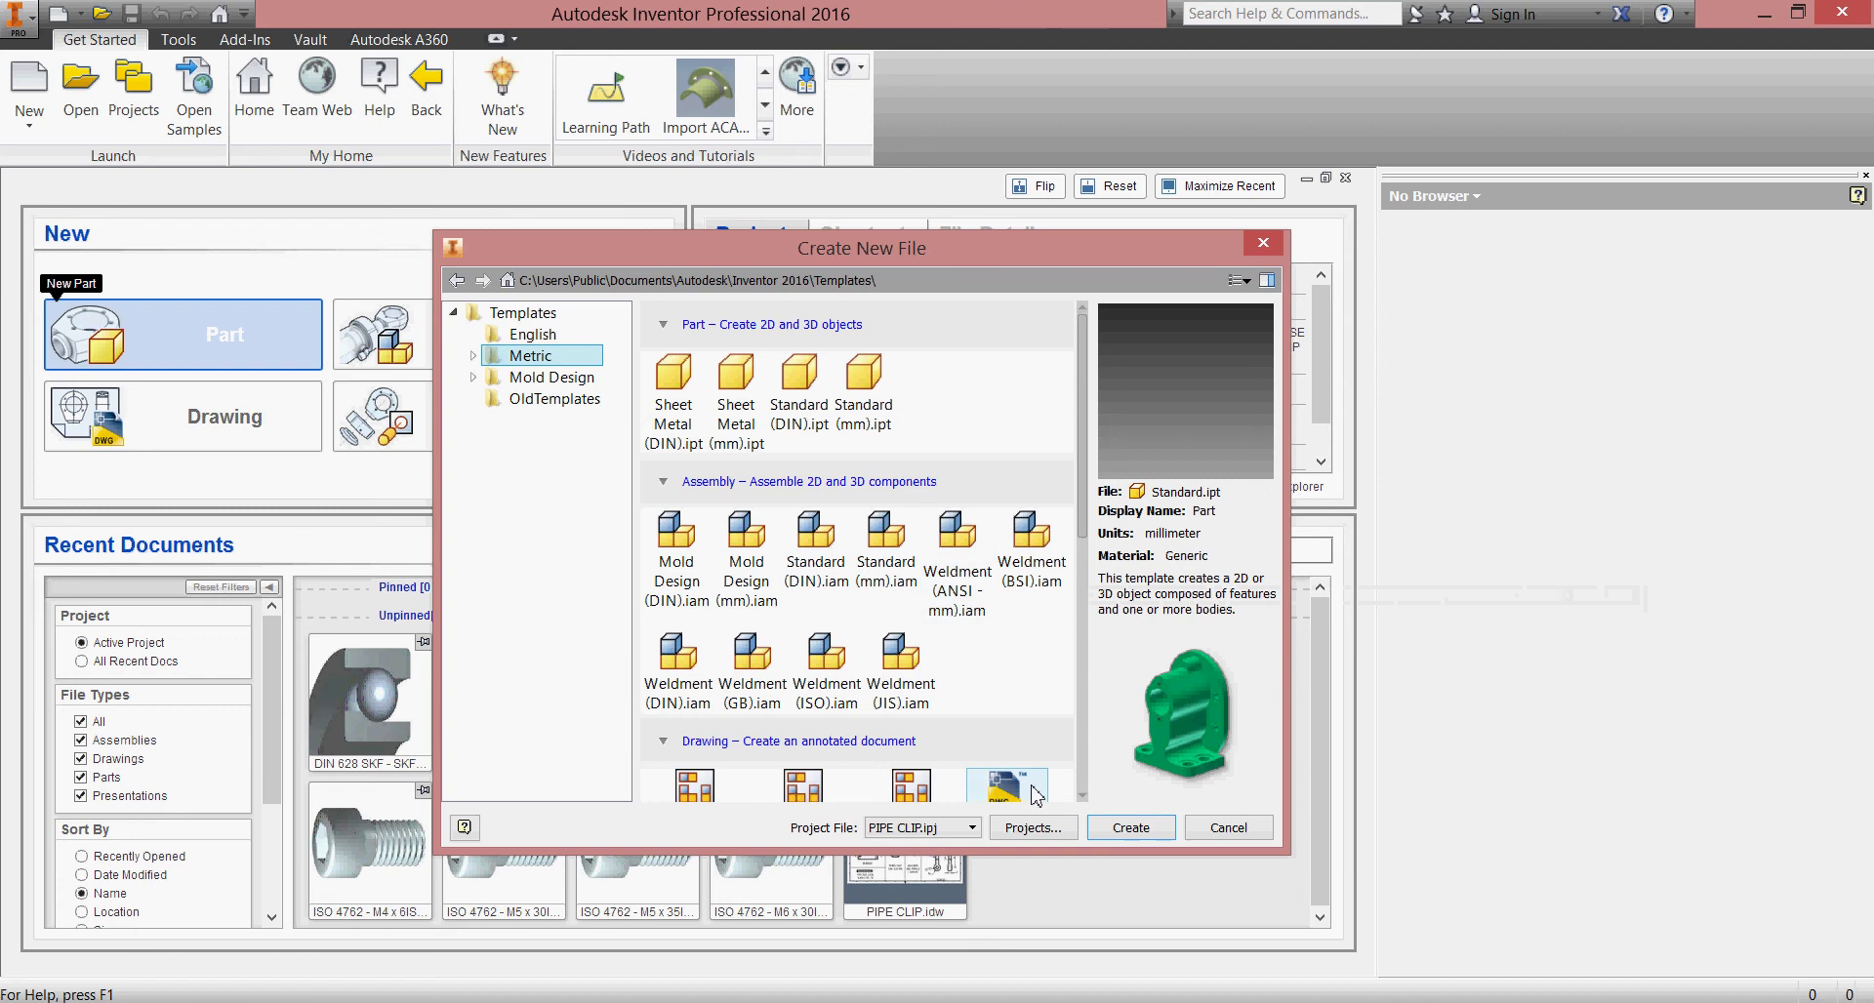
{"action": "left_click", "coordinate": [1215, 839]}
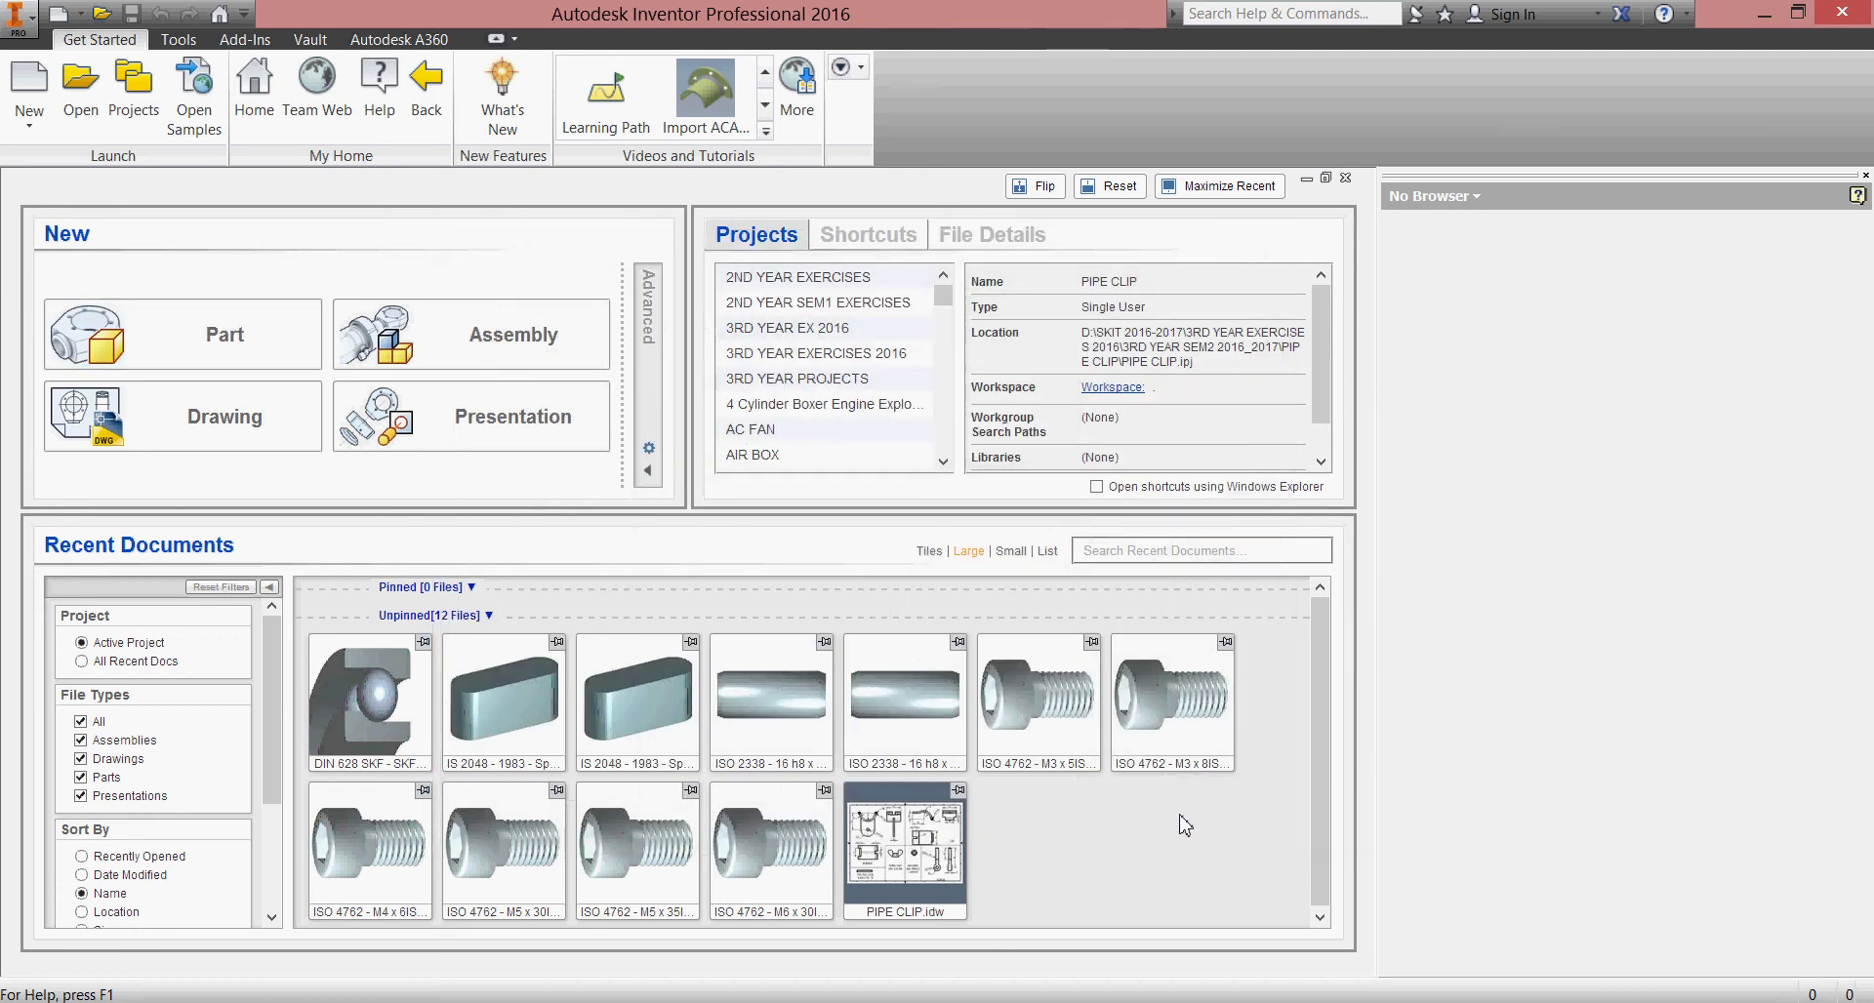
{"action": "left_click", "coordinate": [946, 332]}
{"action": "left_click_drag", "start_coordinate": [947, 329], "coordinate": [948, 390]}
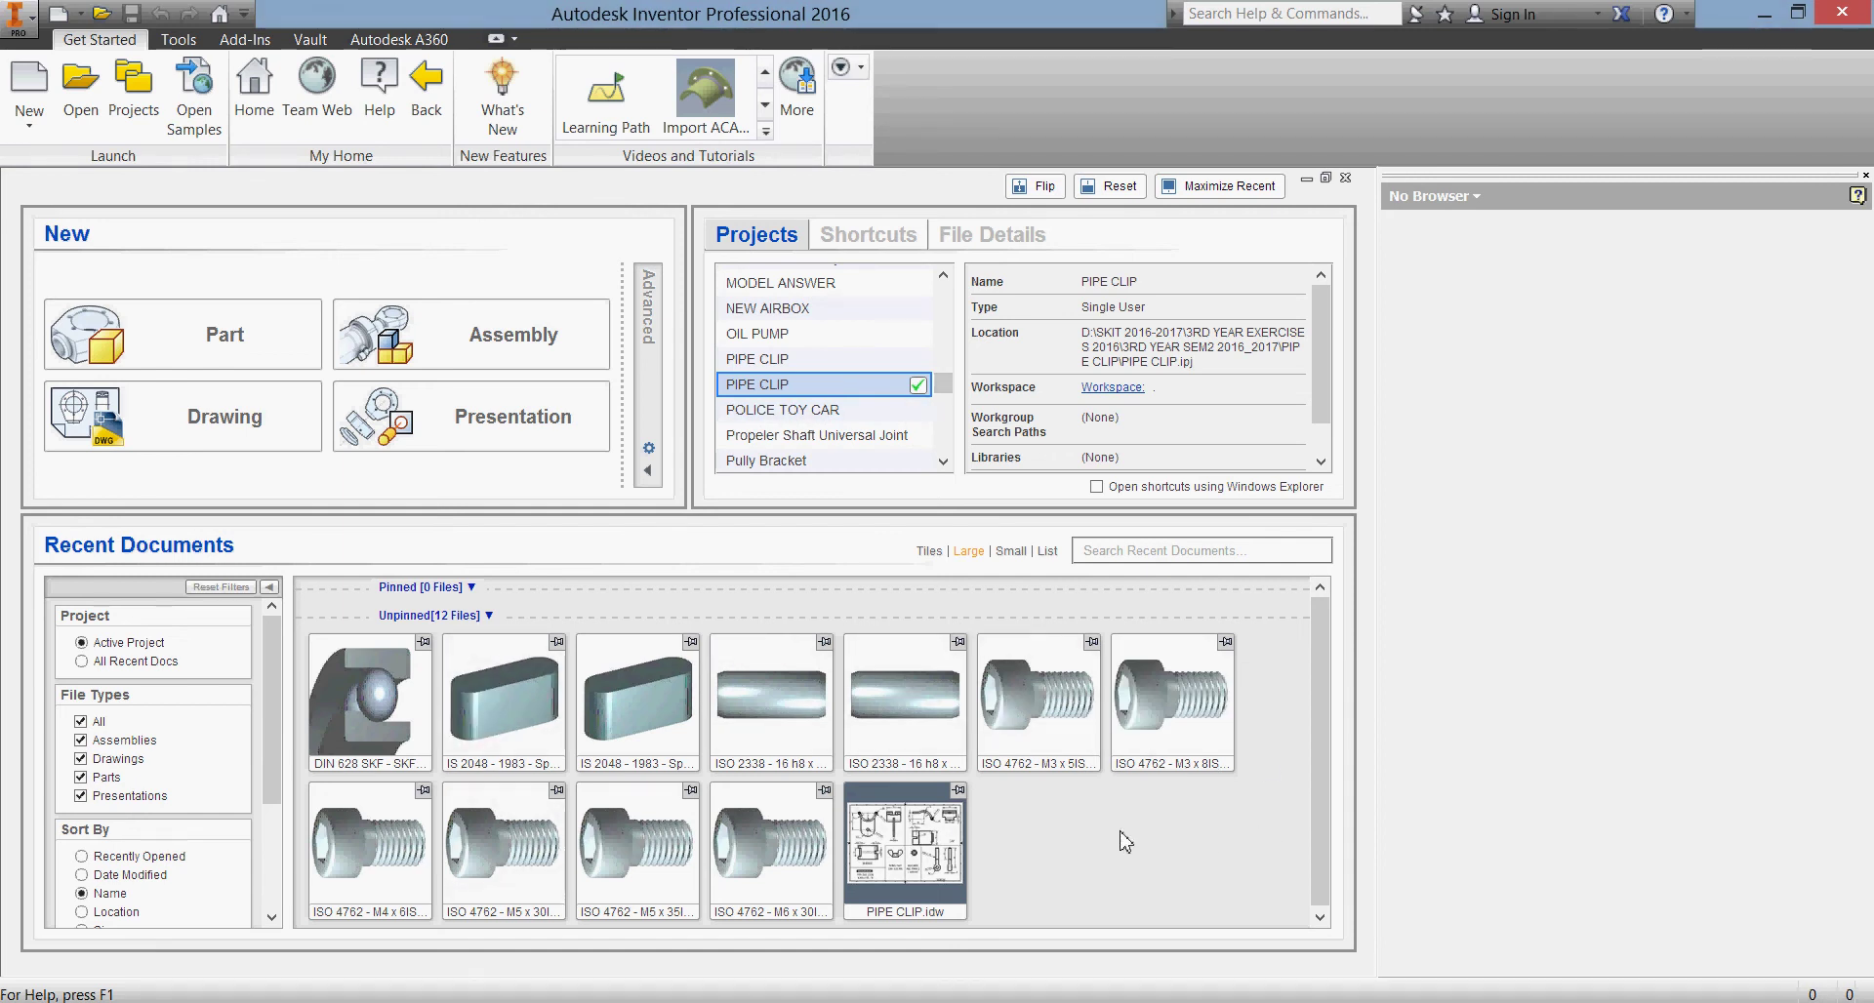
{"action": "mouse_move", "coordinate": [908, 831]}
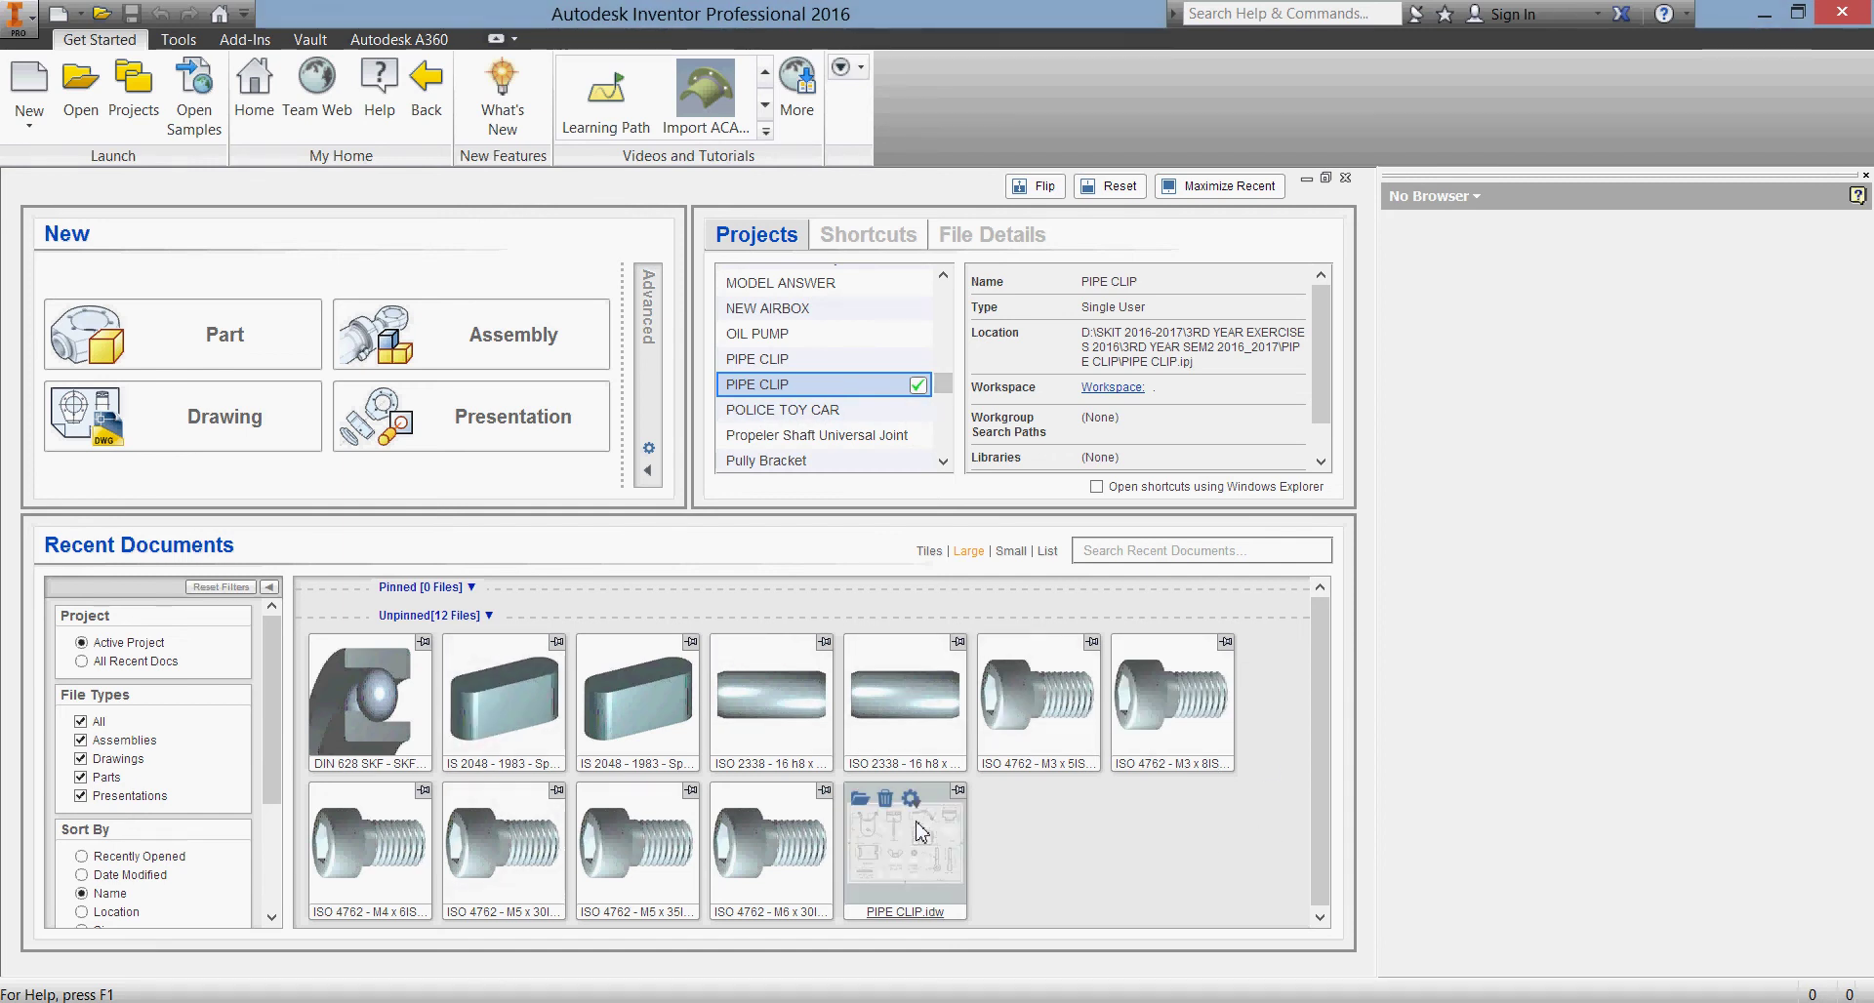
{"action": "left_click", "coordinate": [859, 799]}
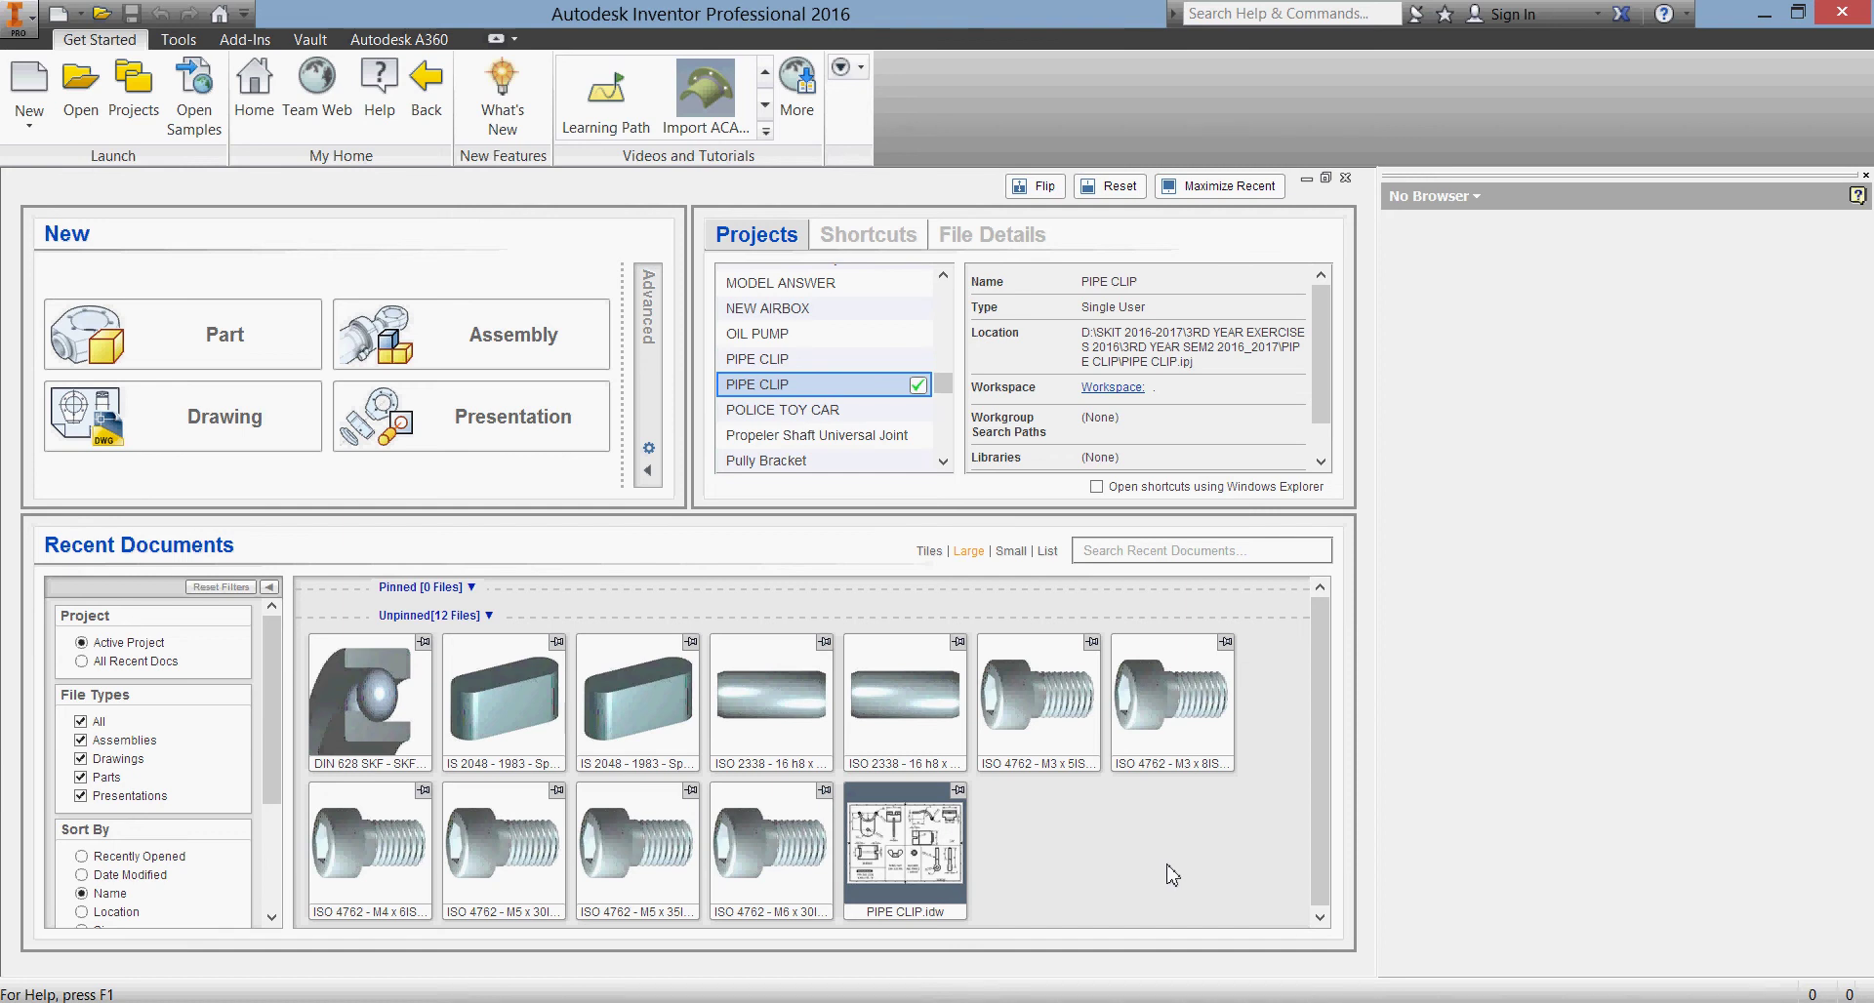
Step: Start a new single-user project and name it OIL PUMP
{"action": "left_click", "coordinate": [134, 88]}
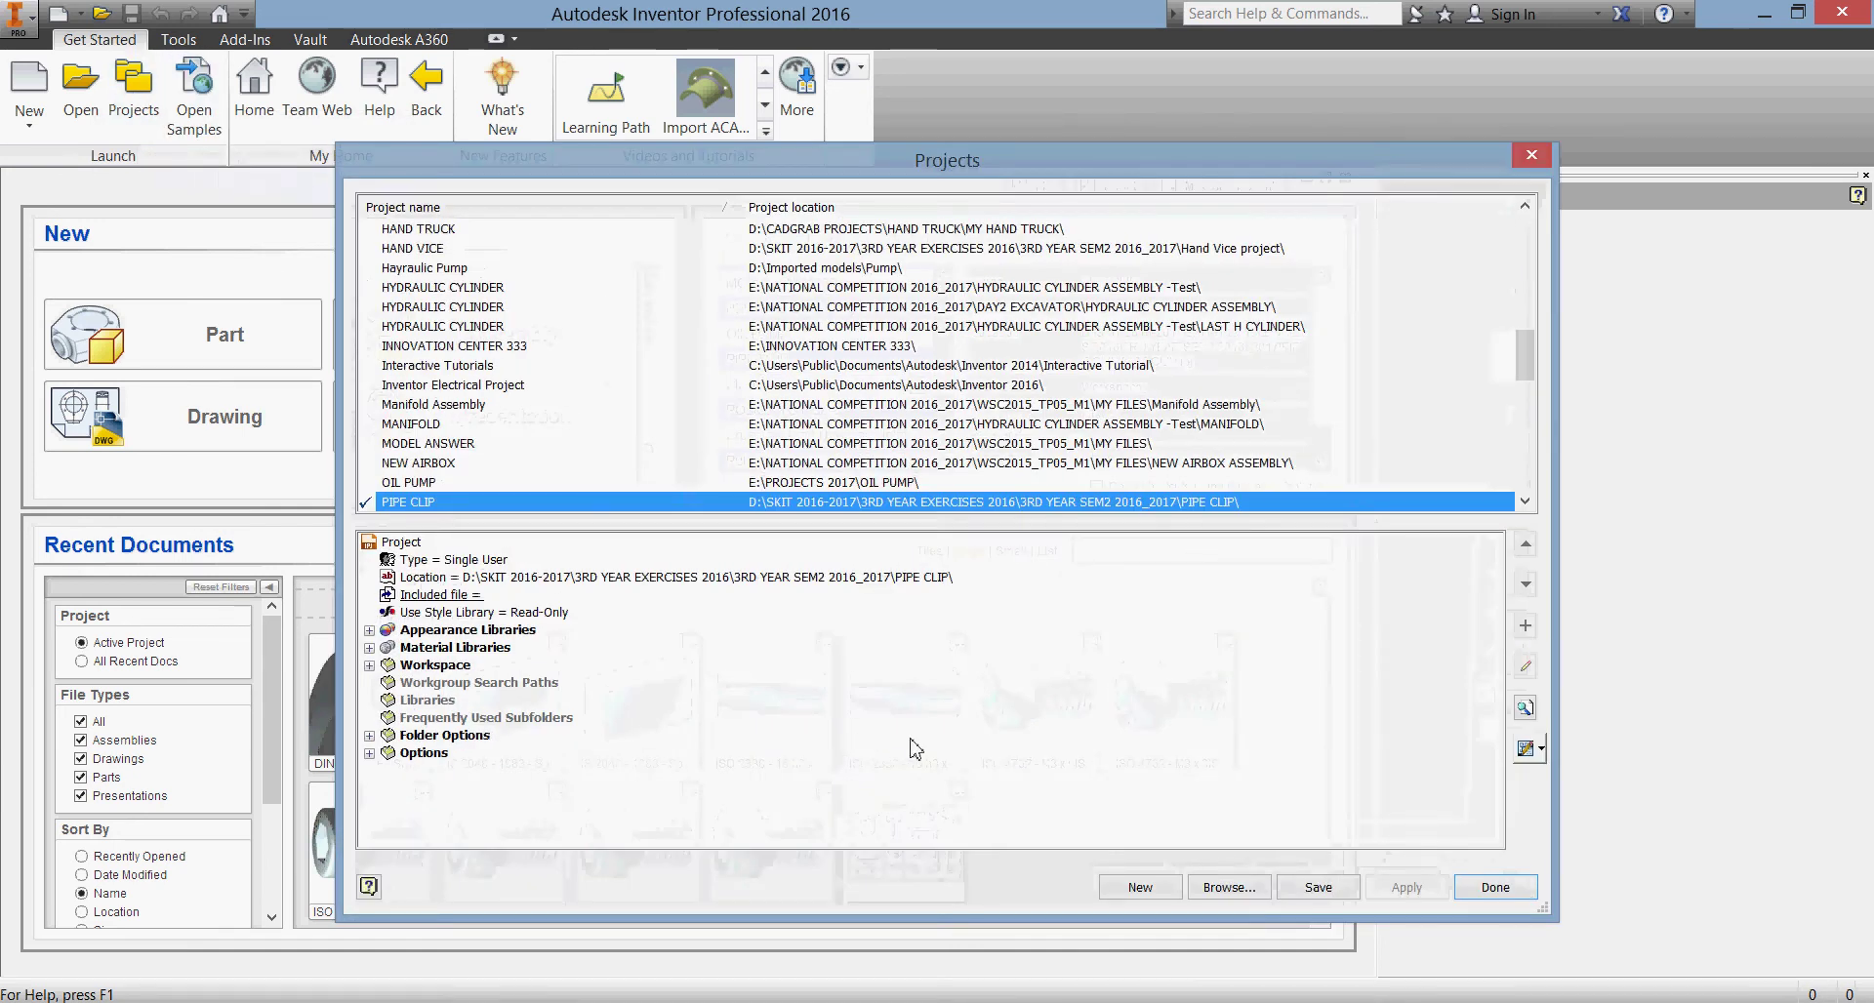
{"action": "left_click", "coordinate": [1140, 887]}
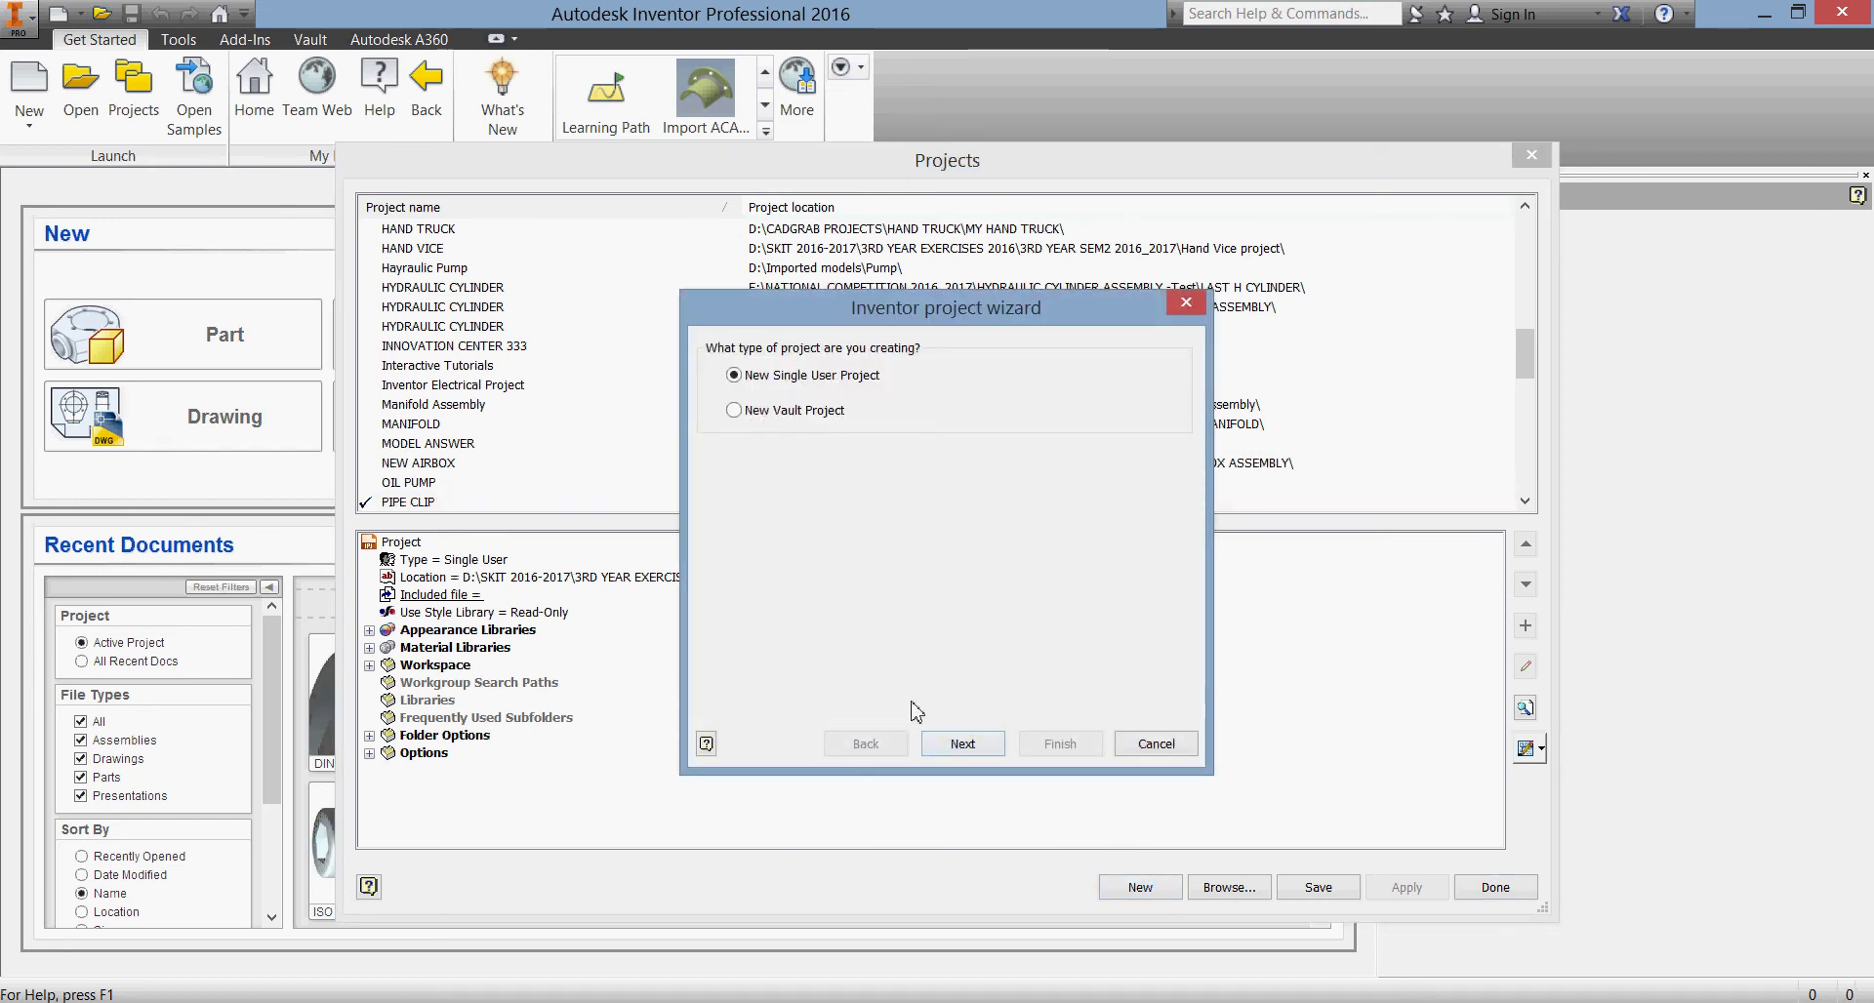
{"action": "left_click", "coordinate": [962, 744]}
{"action": "left_click_drag", "start_coordinate": [942, 396], "coordinate": [690, 401]}
{"action": "type", "text": "OI"}
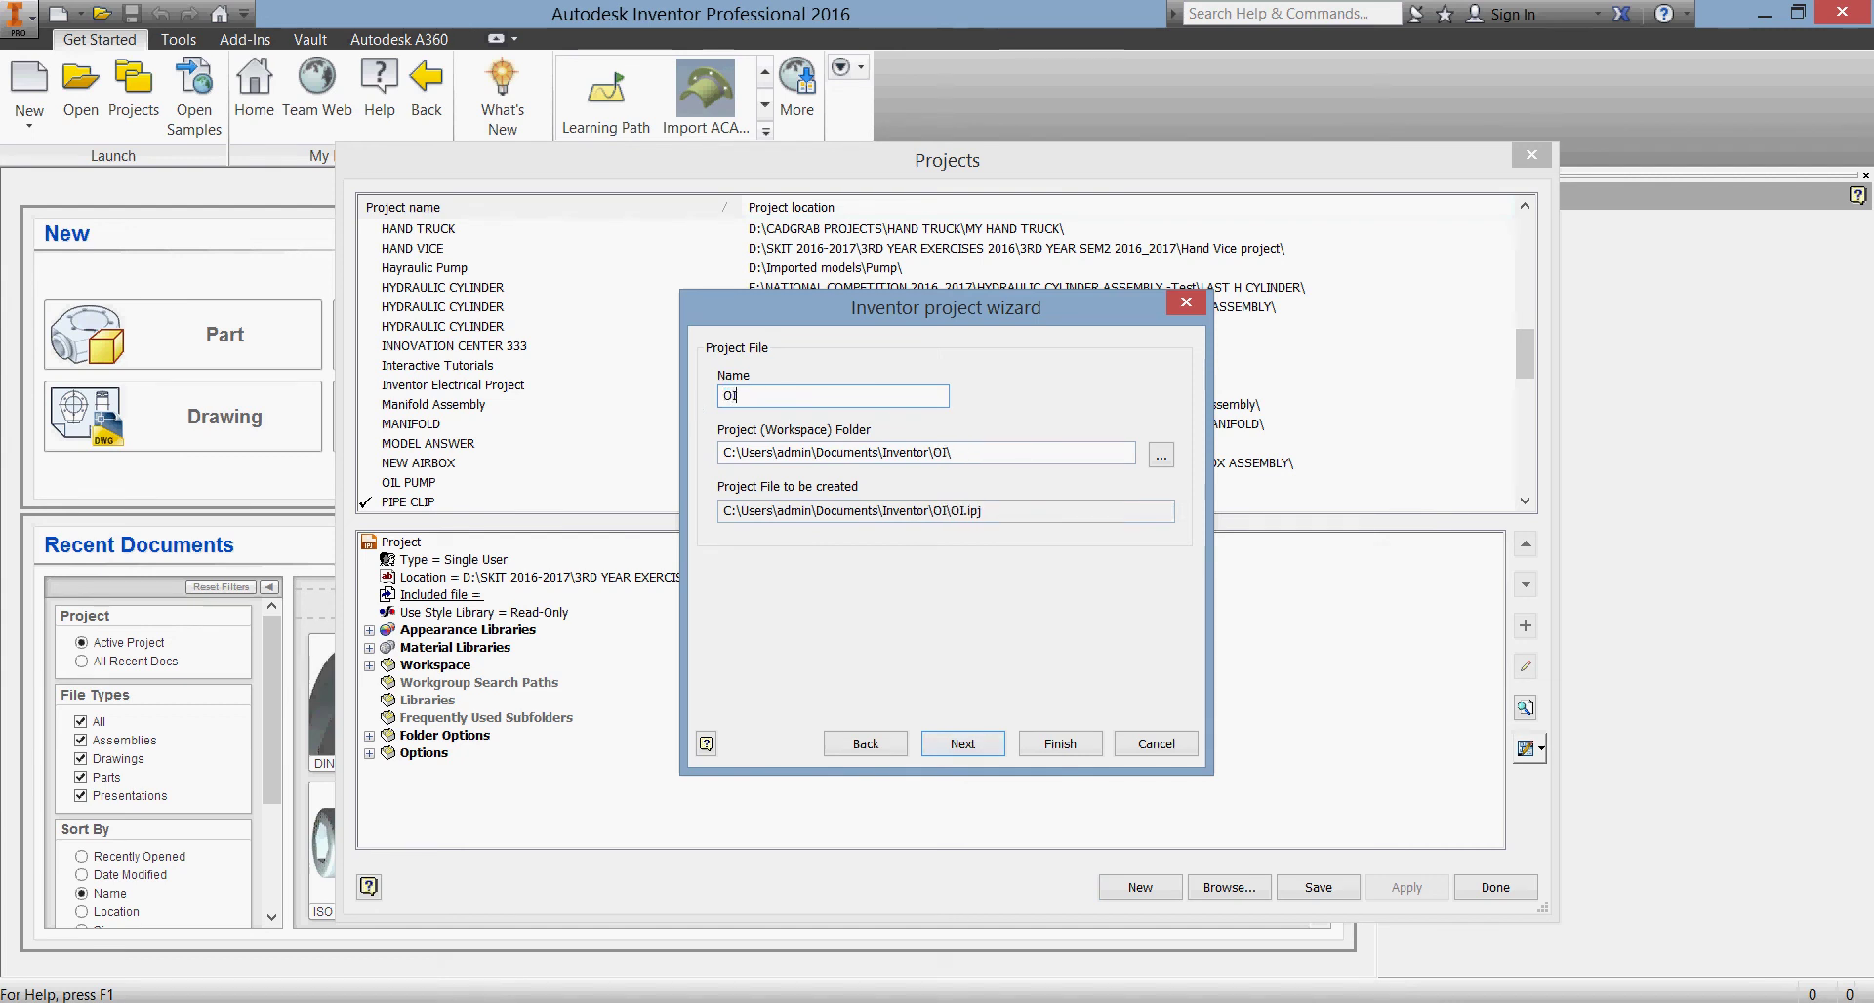
{"action": "type", "text": "L PUMP"}
Step: Set the project's workspace folder to D:\OIL PUMP and finish creating the project
{"action": "left_click", "coordinate": [1160, 455]}
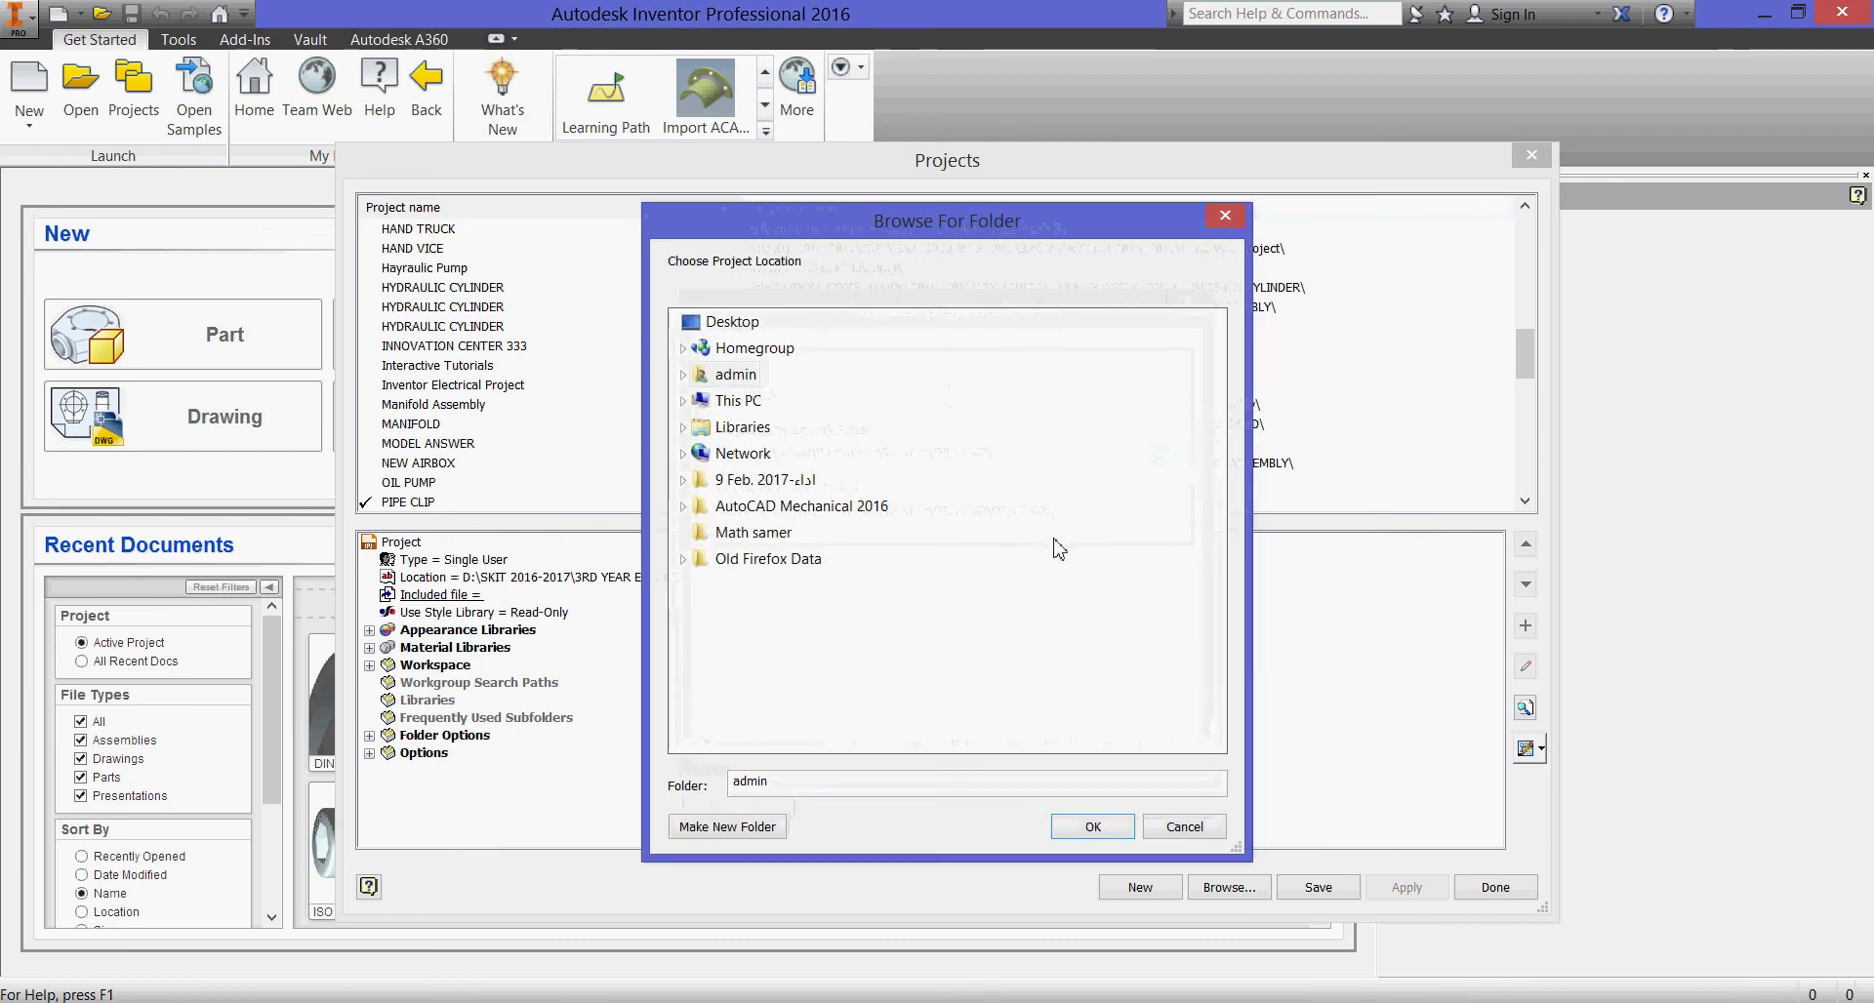
{"action": "left_click", "coordinate": [681, 401]}
{"action": "double_click", "coordinate": [820, 639]}
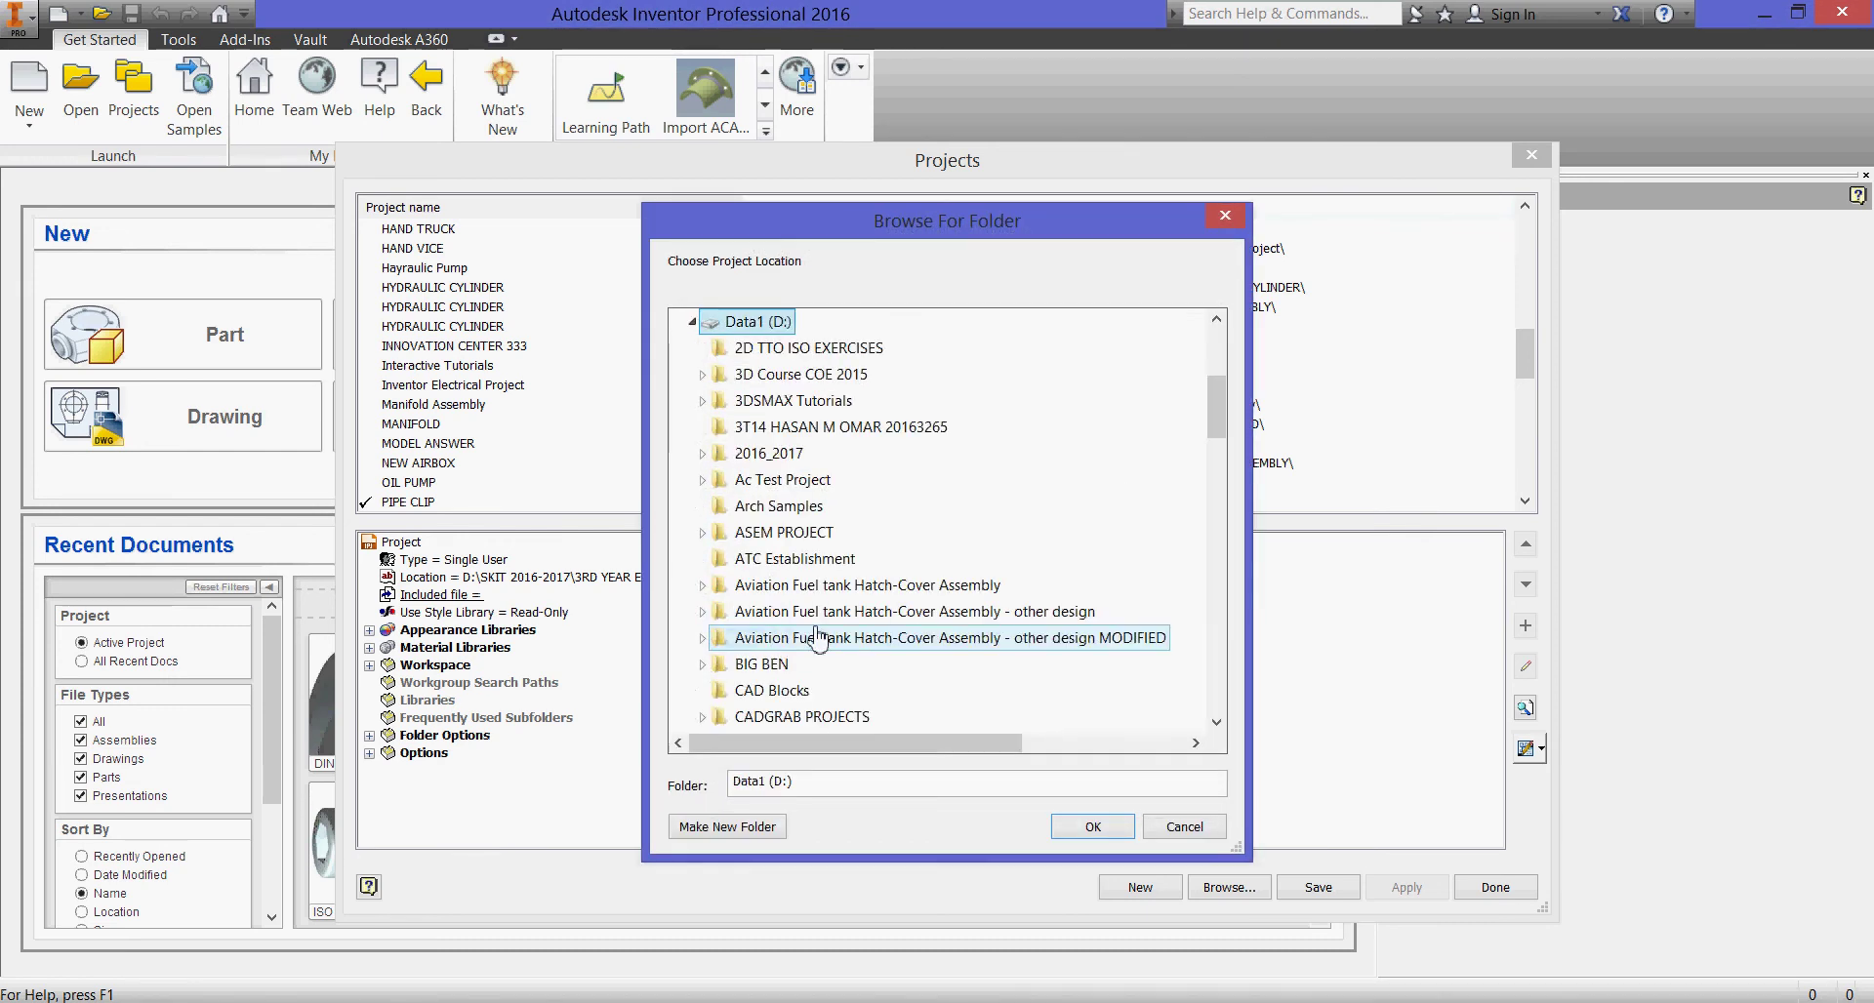
{"action": "double_click", "coordinate": [883, 640]}
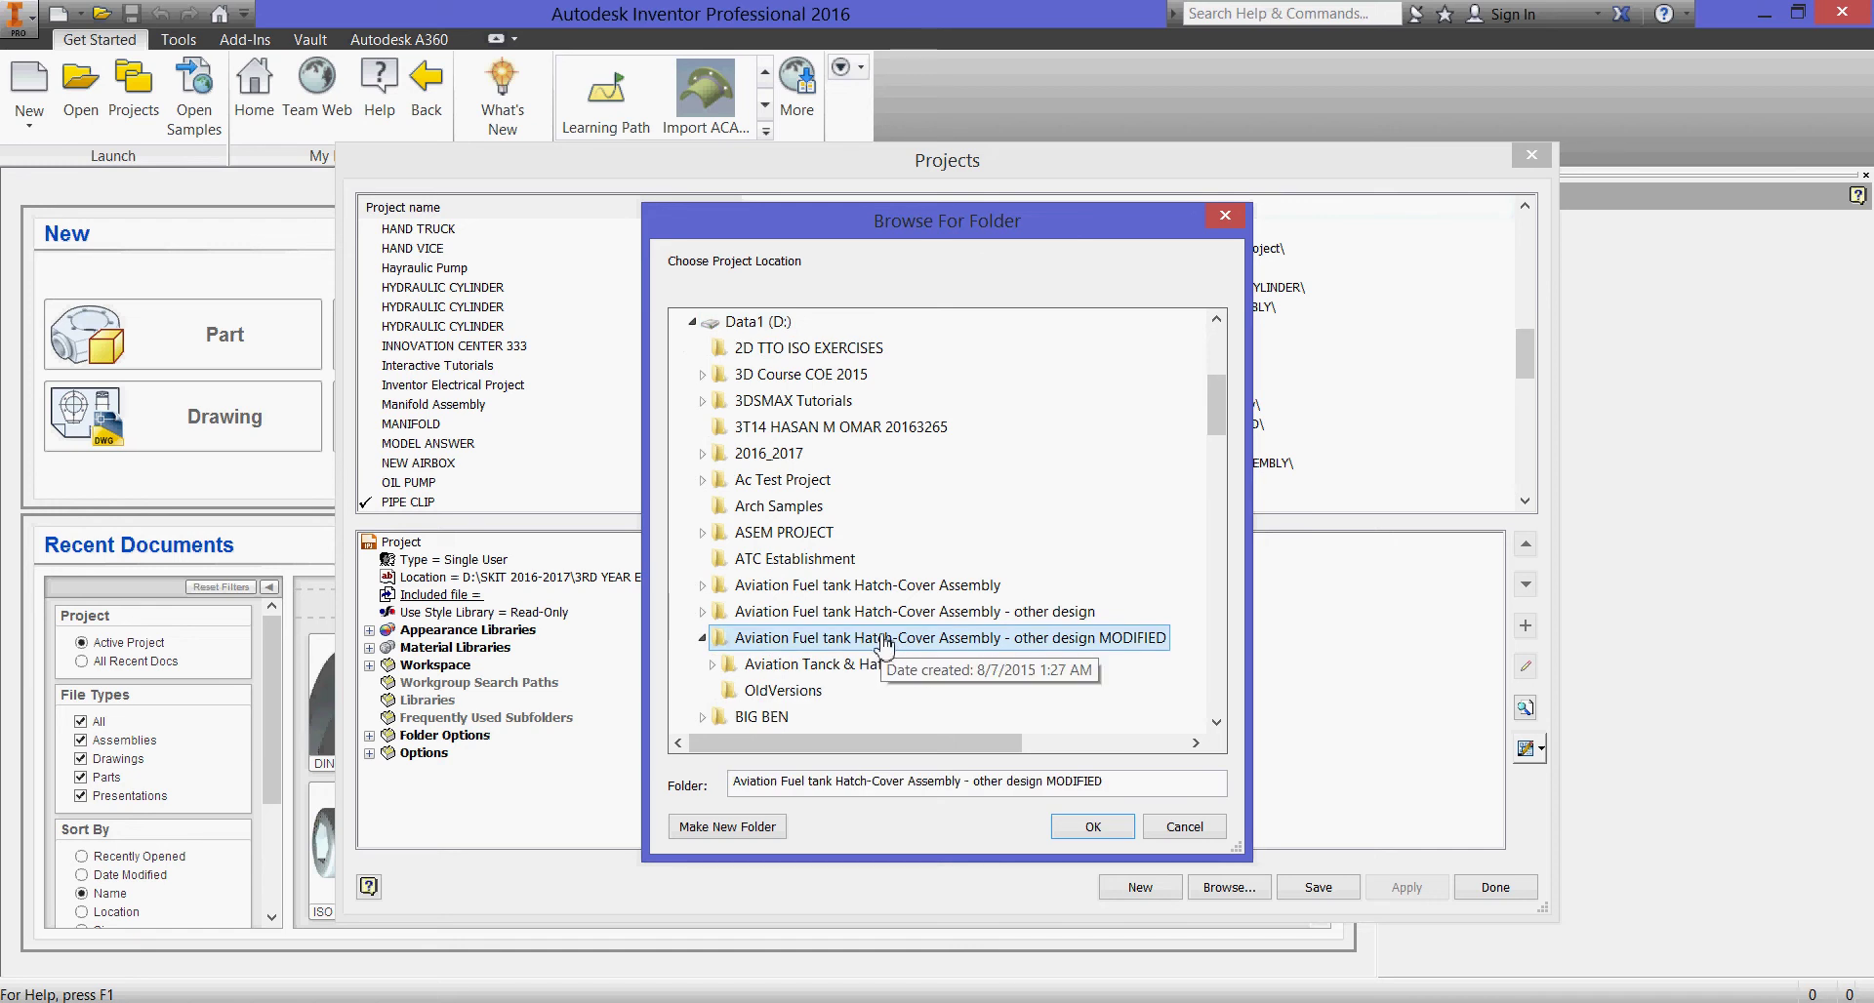
{"action": "key", "text": "o"}
{"action": "key", "text": "o"}
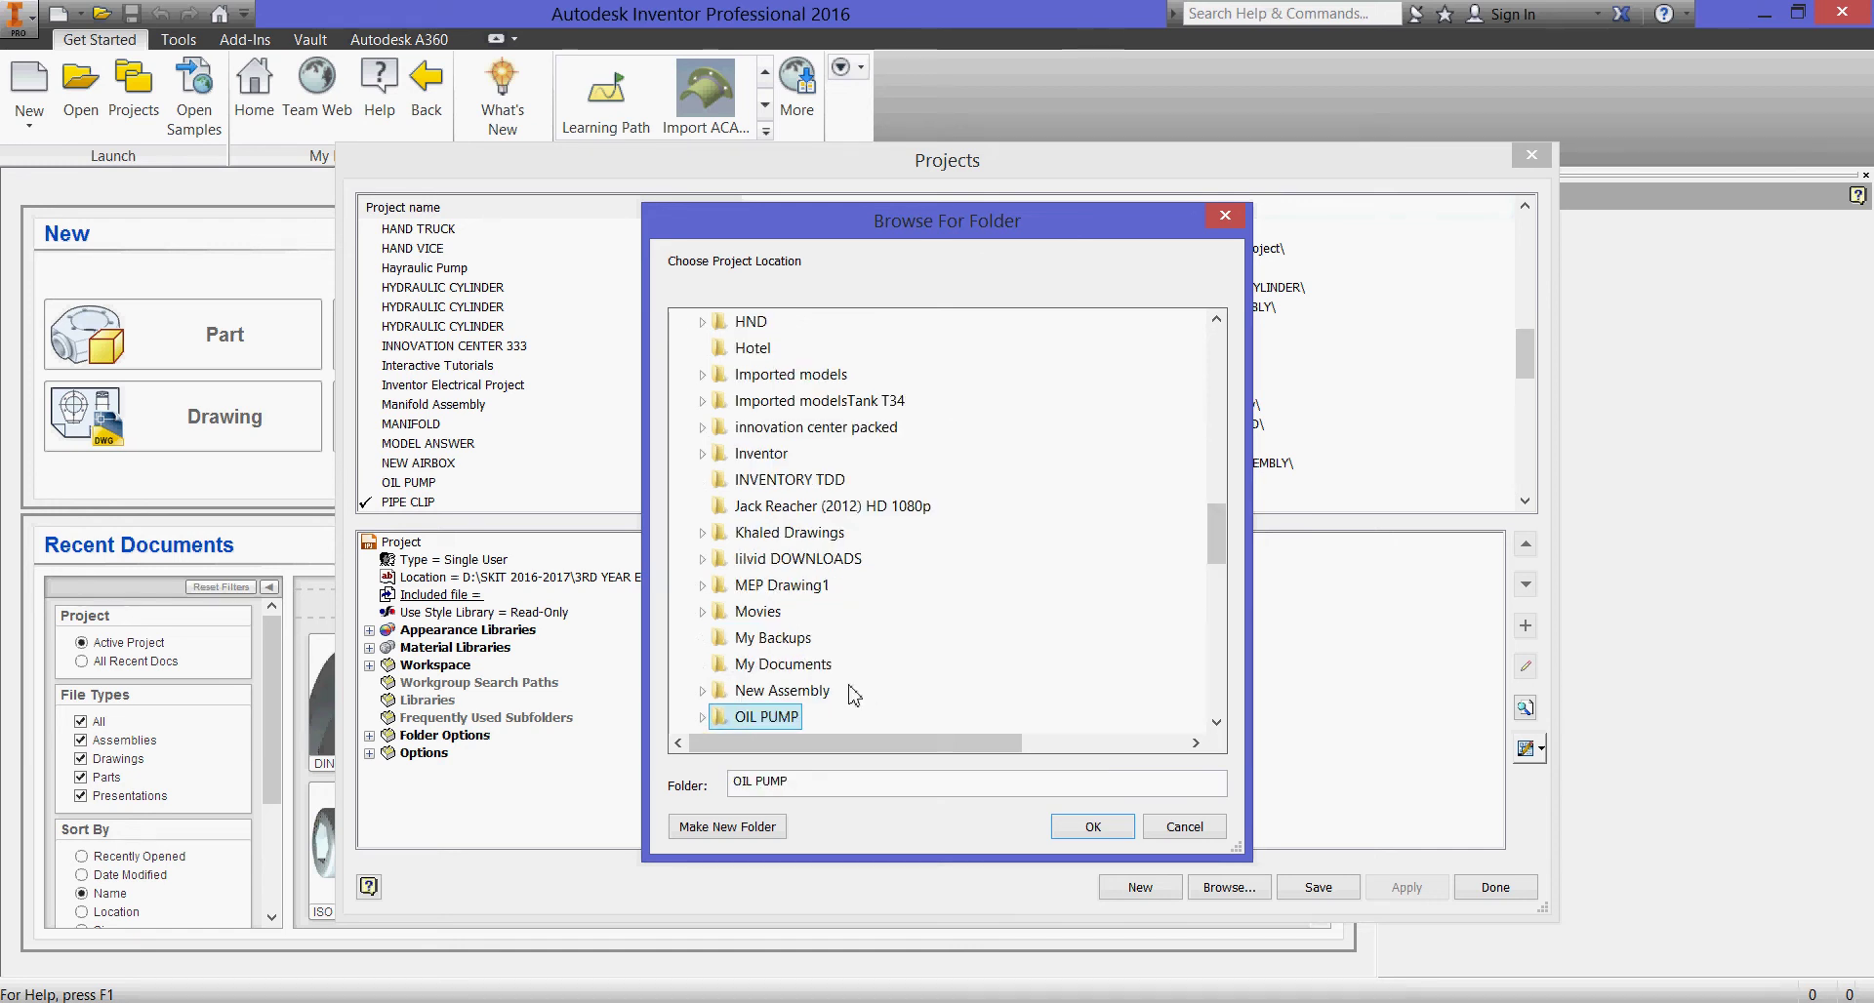
{"action": "left_click", "coordinate": [1085, 826]}
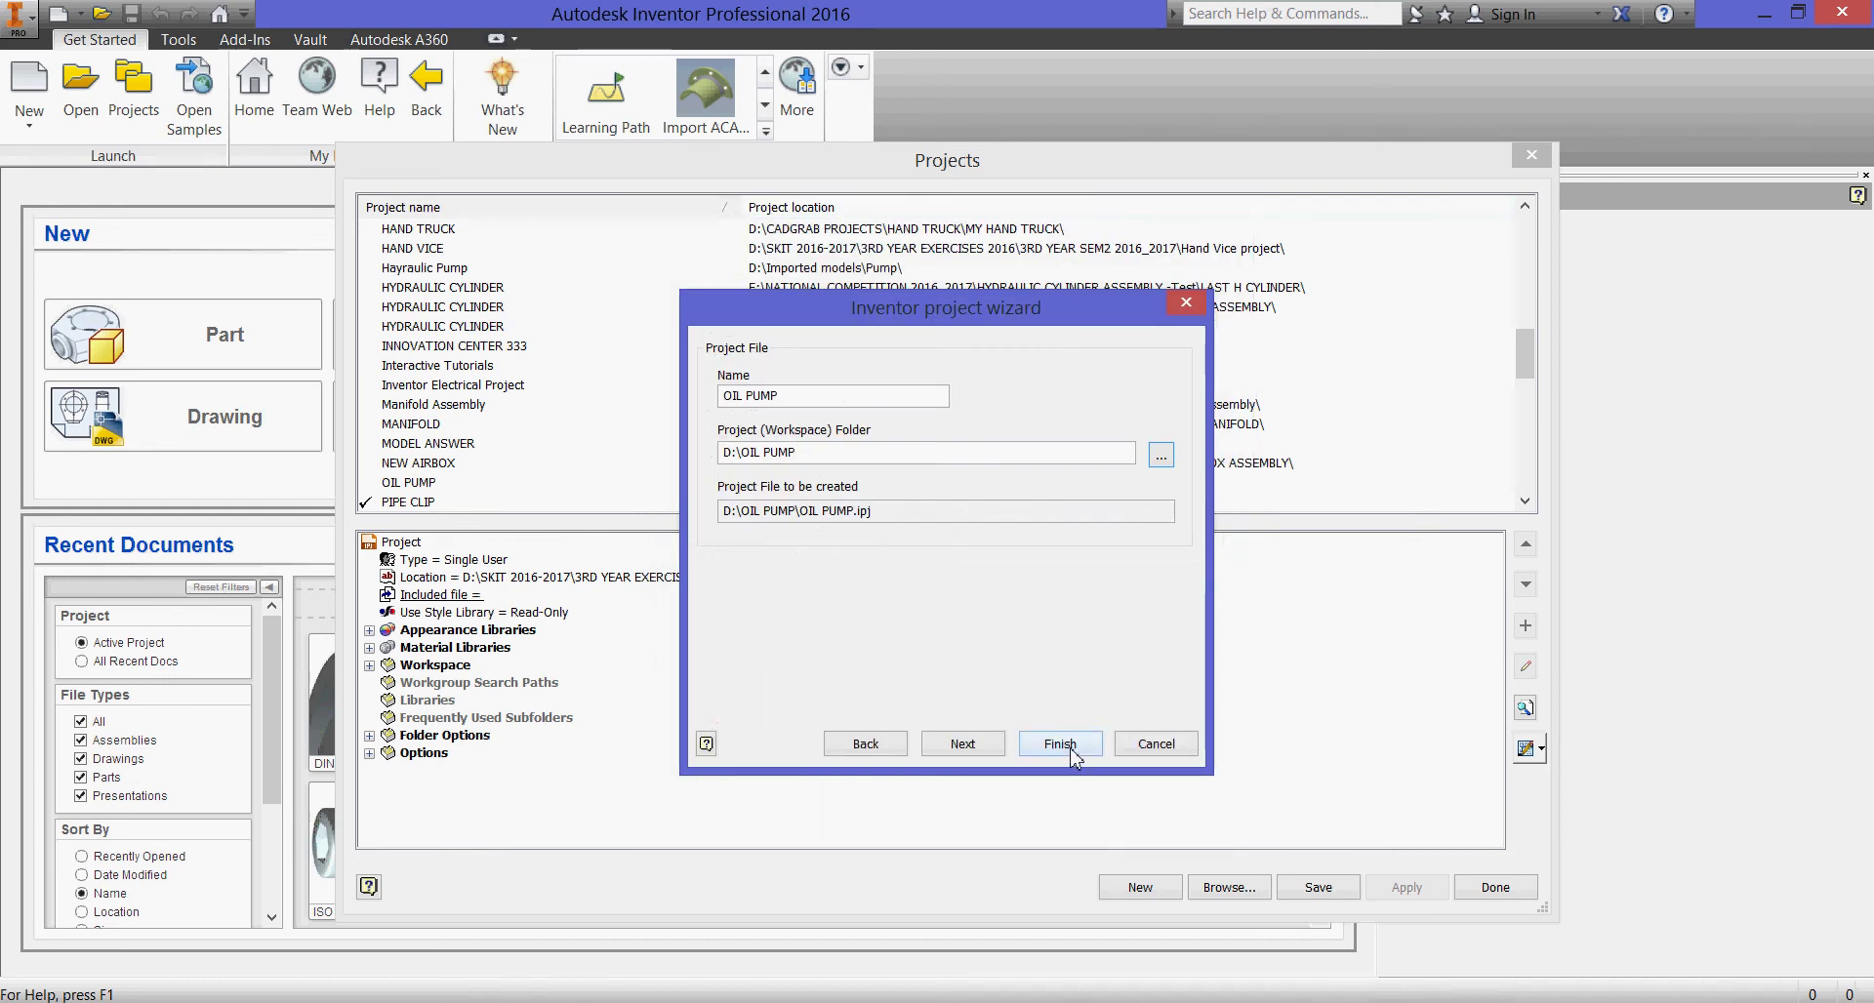
{"action": "left_click", "coordinate": [1073, 749]}
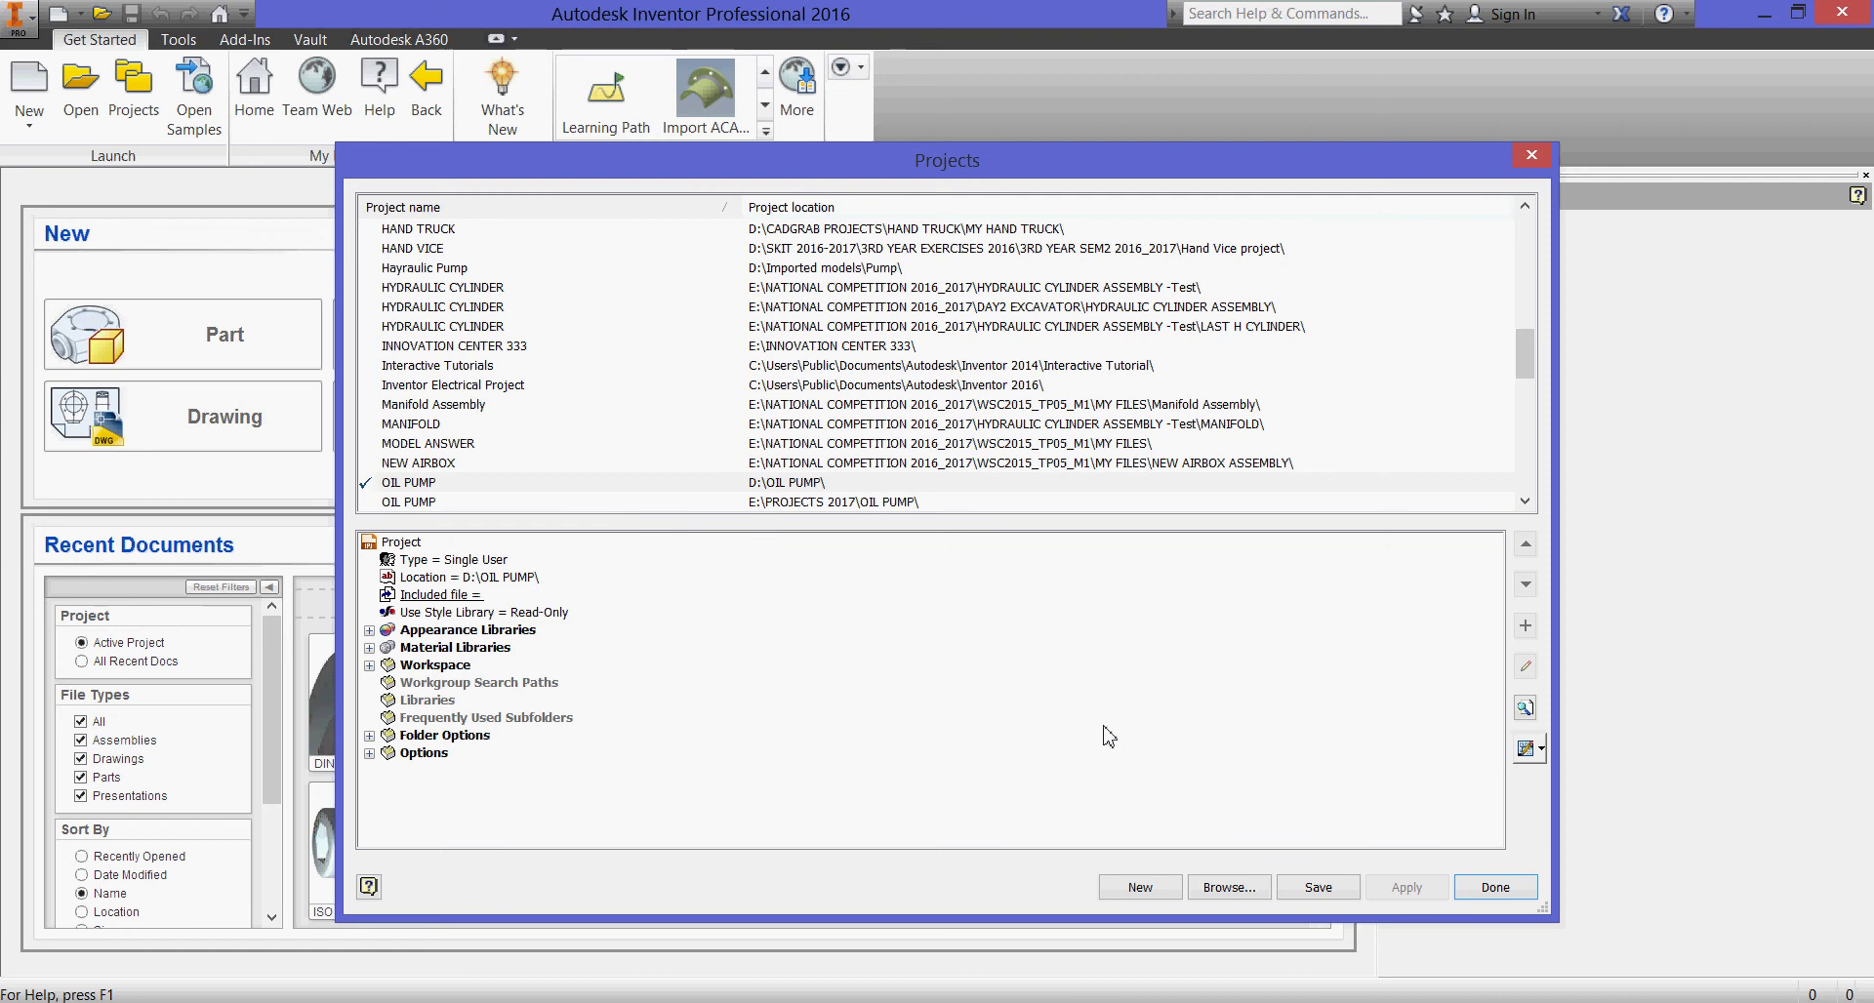
{"action": "left_click", "coordinate": [1495, 887]}
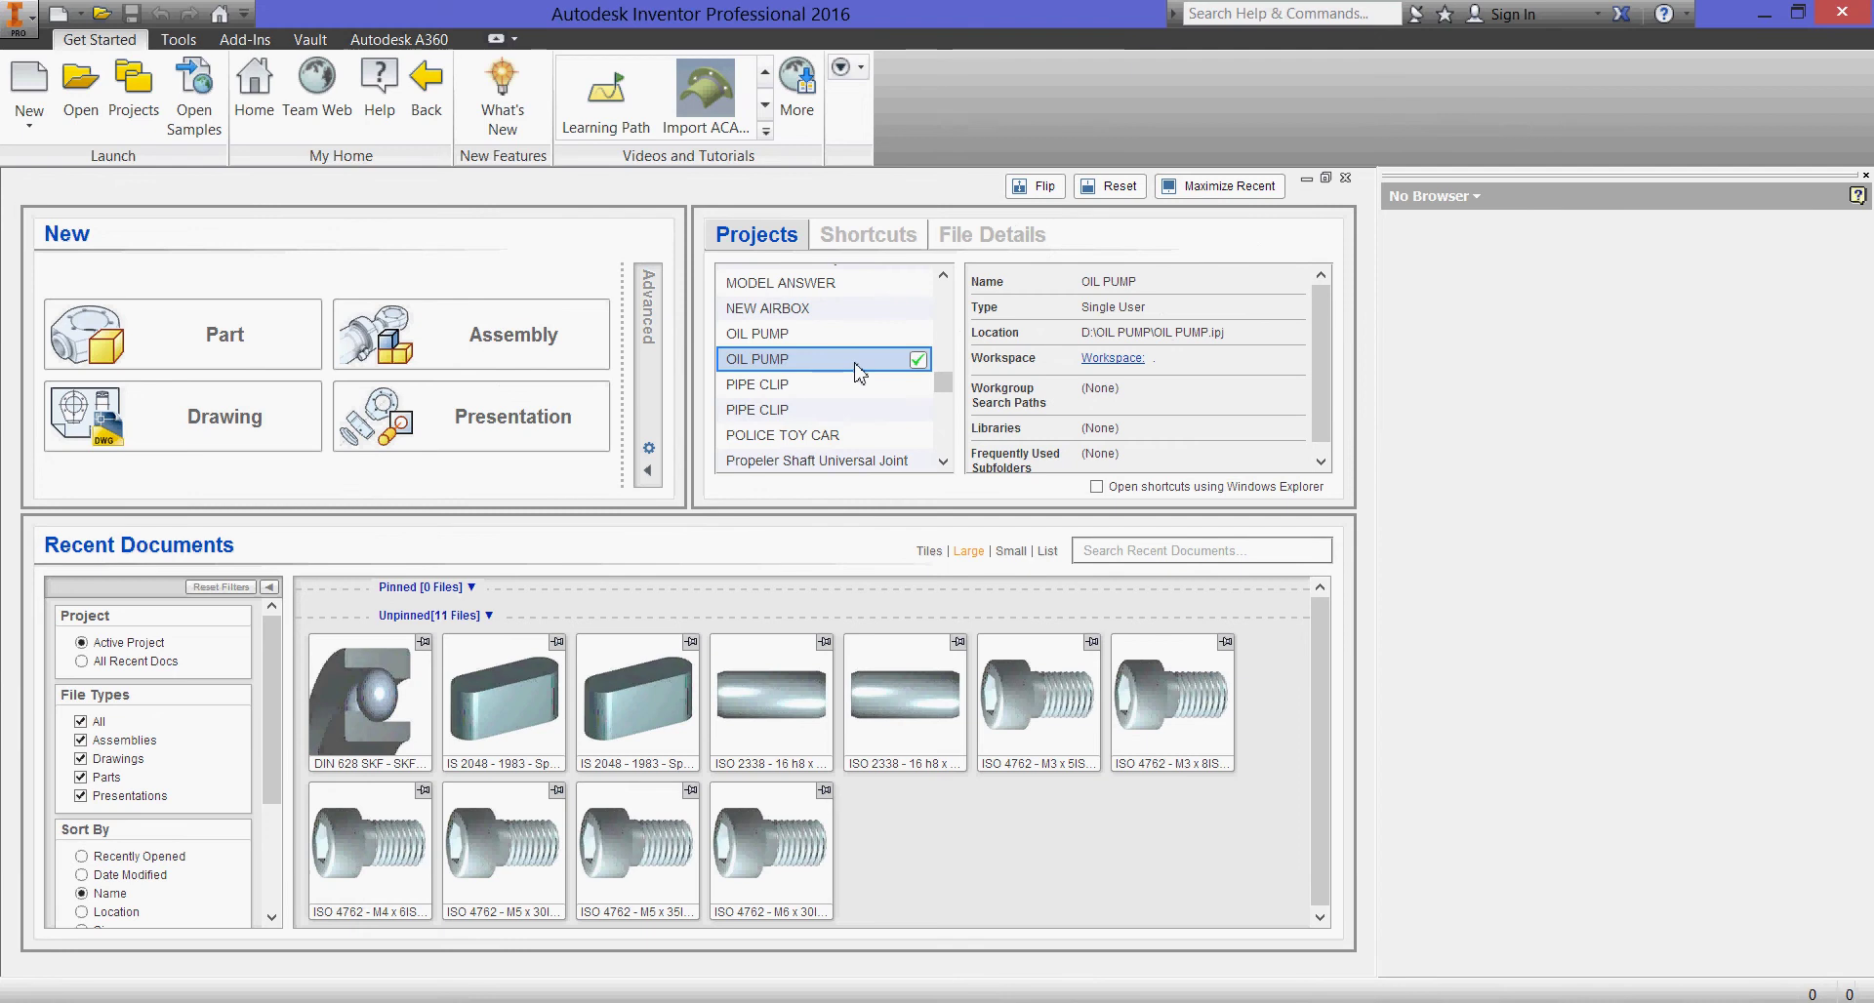
Step: Create a new part and start a 2D sketch on the XY plane
{"action": "left_click", "coordinate": [289, 339]}
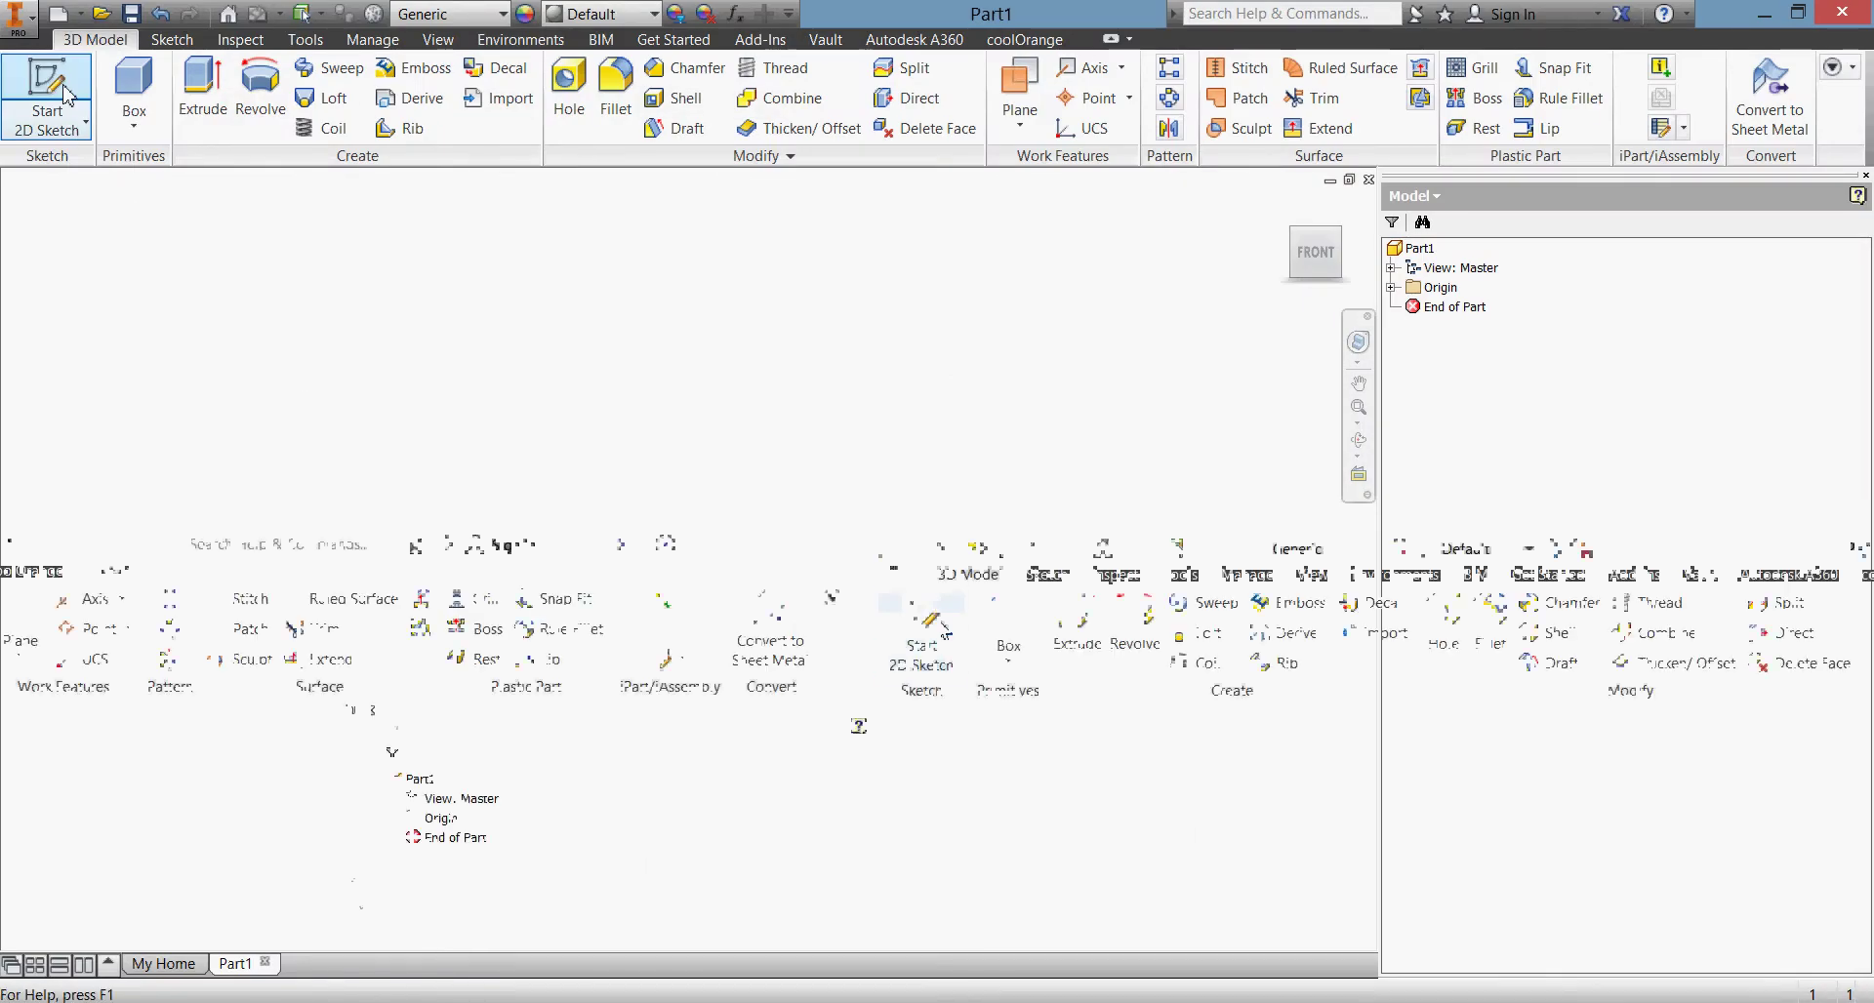
{"action": "left_click", "coordinate": [49, 94]}
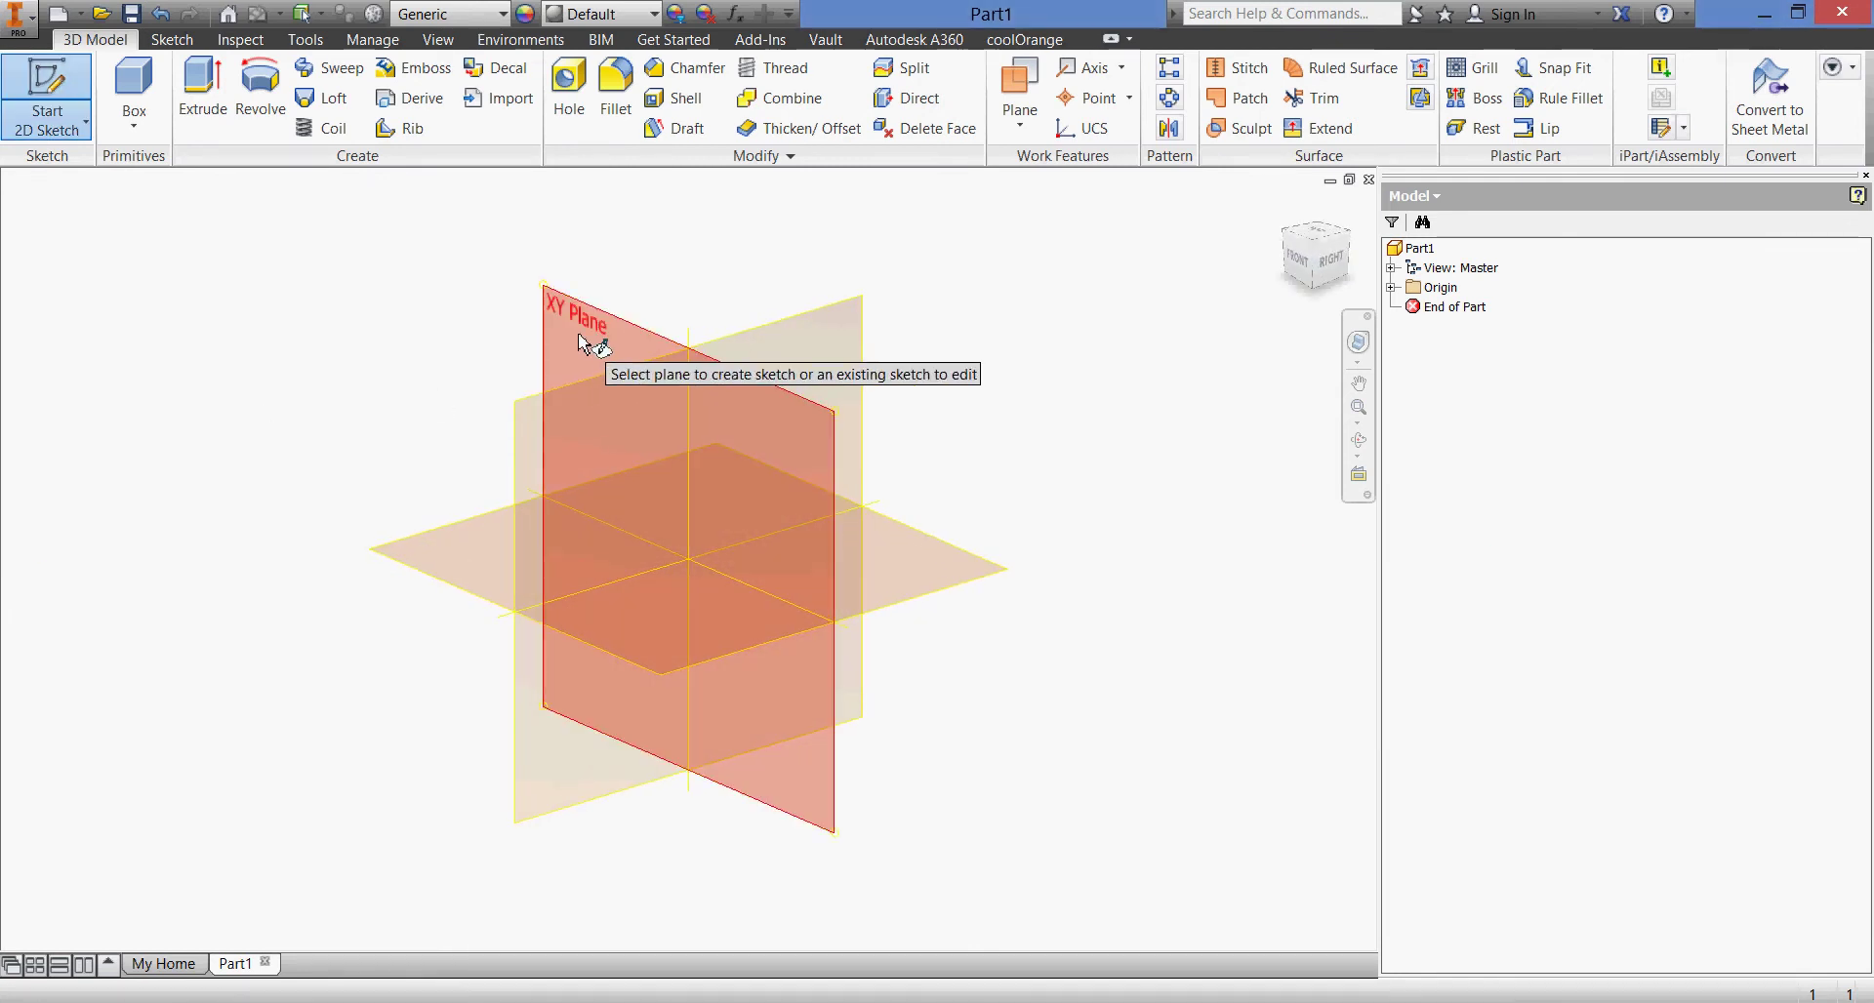
{"action": "left_click", "coordinate": [582, 344]}
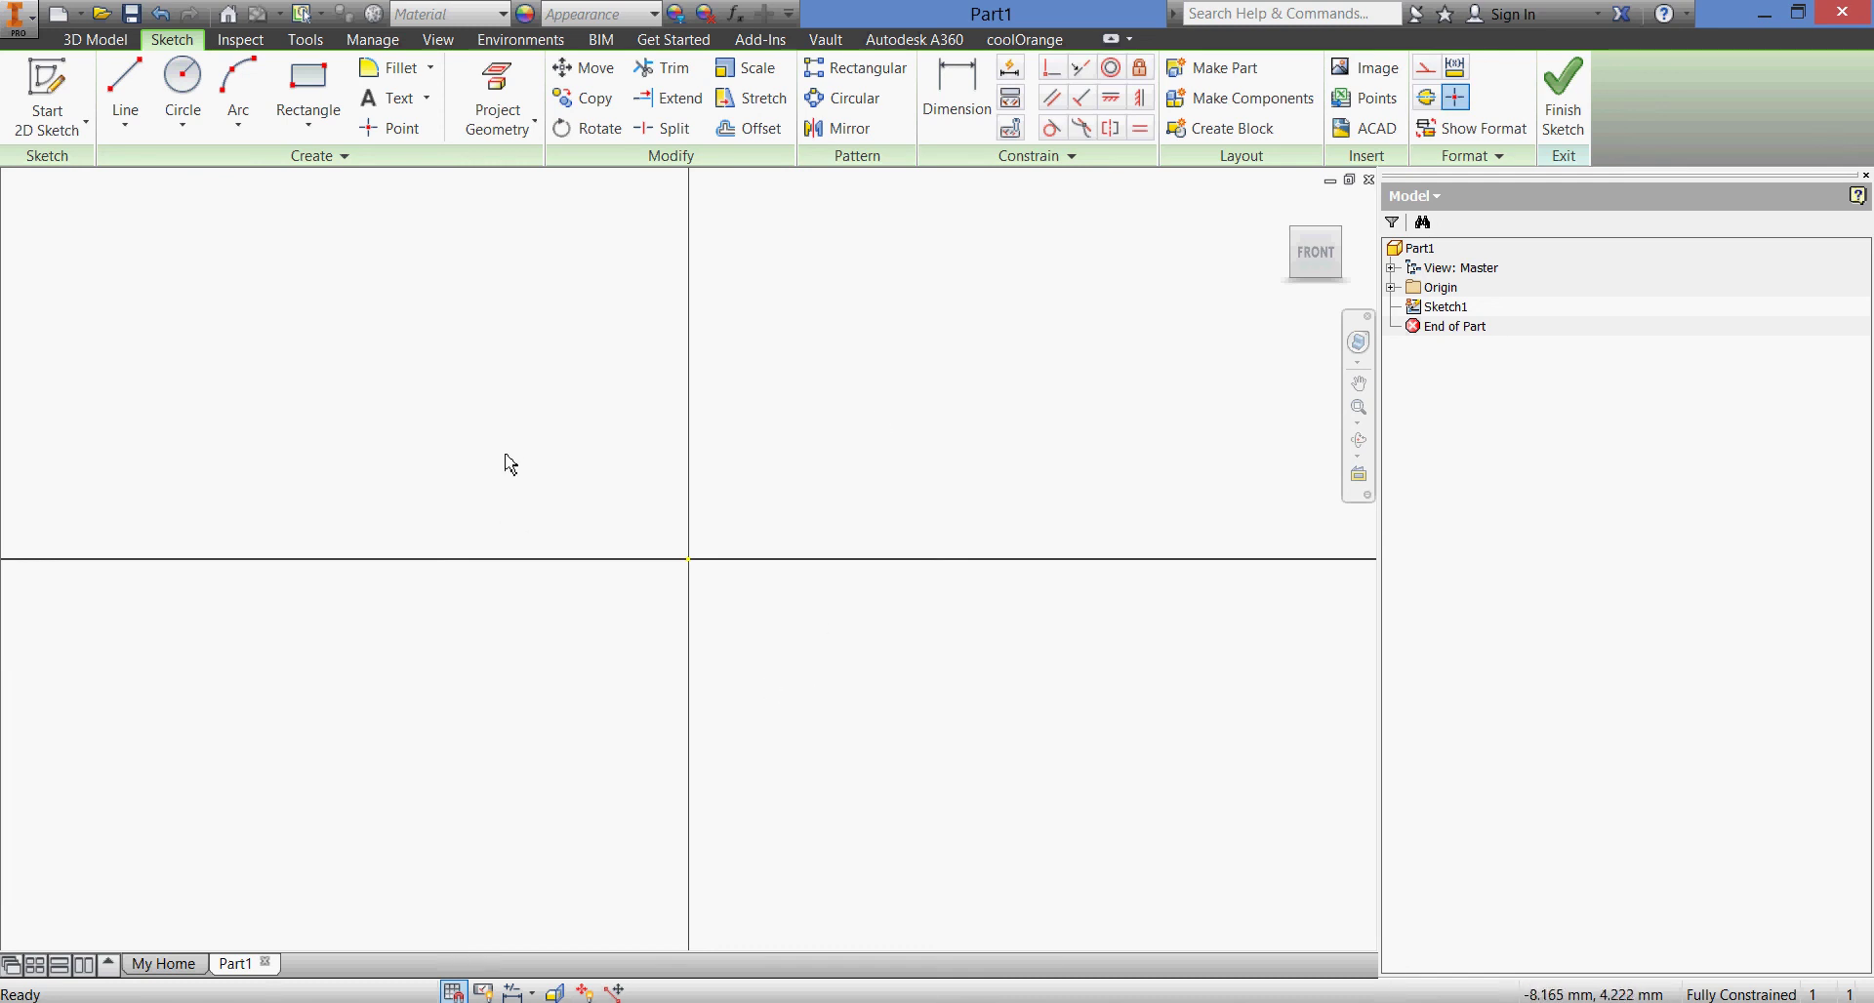
Step: Sketch a horizontal center-to-center slot near the origin with 61 mm between its centres and an end radius of about 10 mm
{"action": "left_click", "coordinate": [309, 125]}
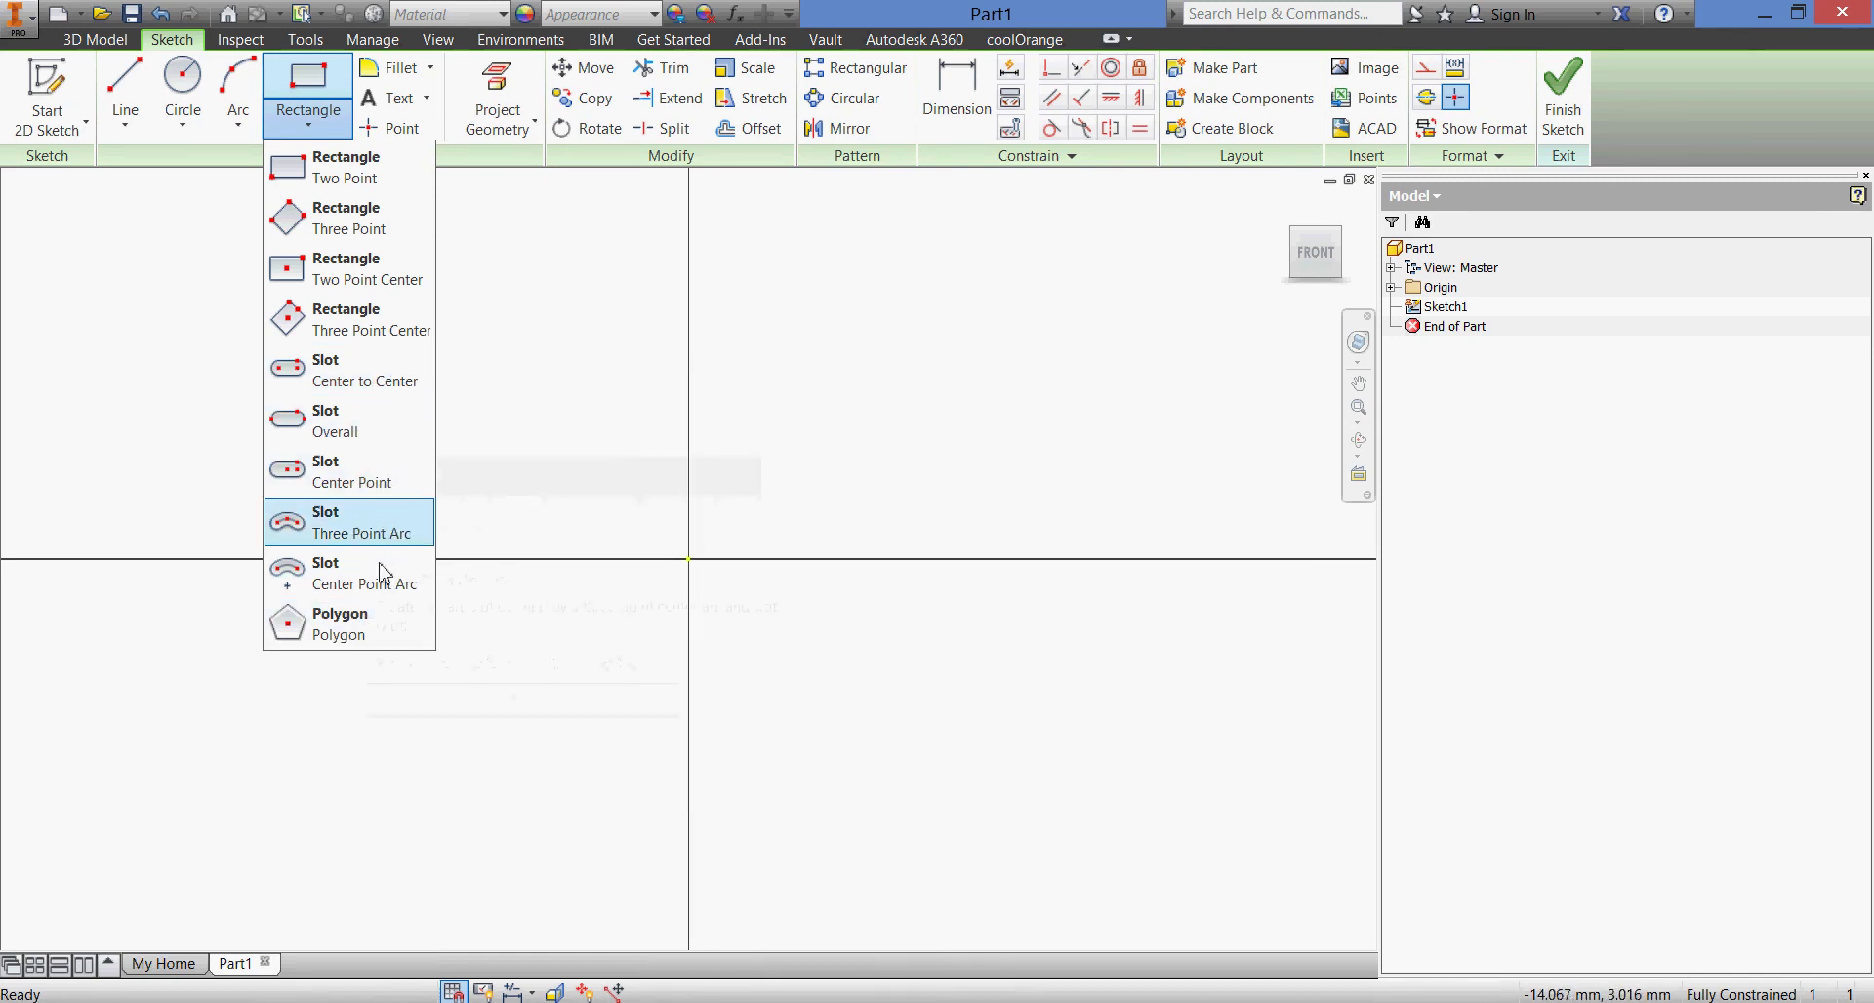
{"action": "left_click", "coordinate": [345, 388]}
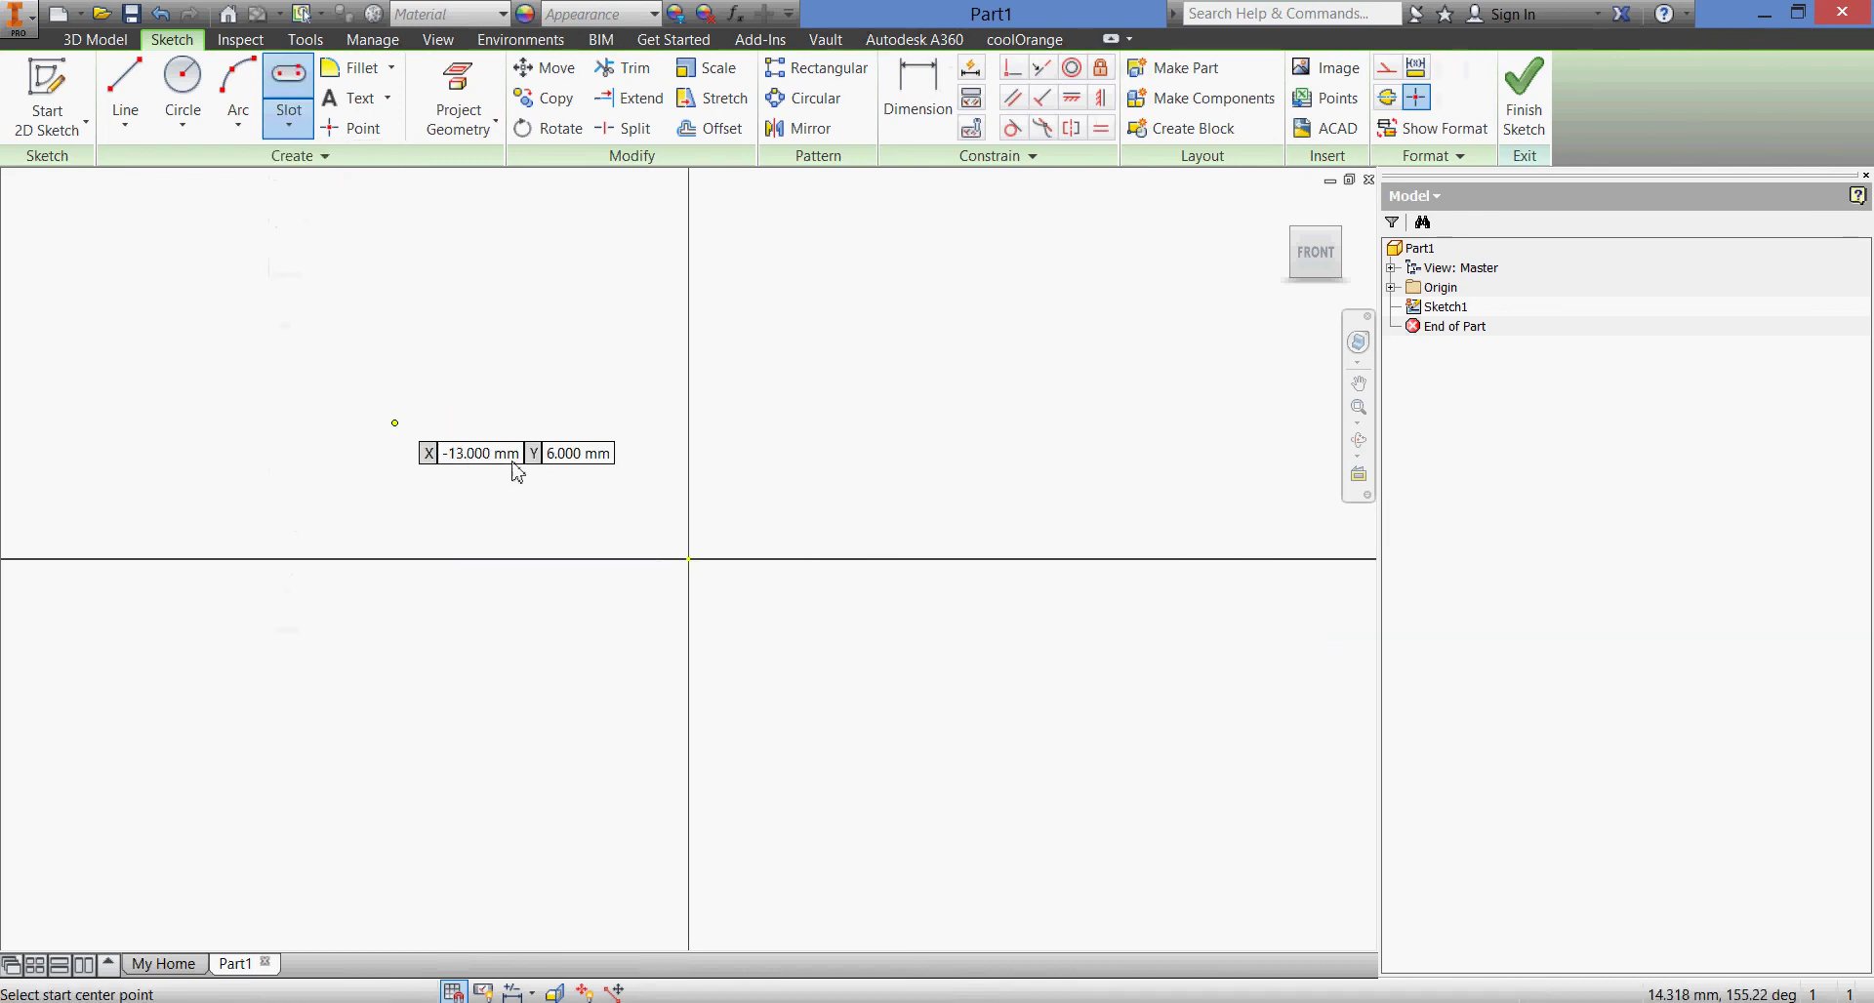
{"action": "left_click", "coordinate": [576, 491]}
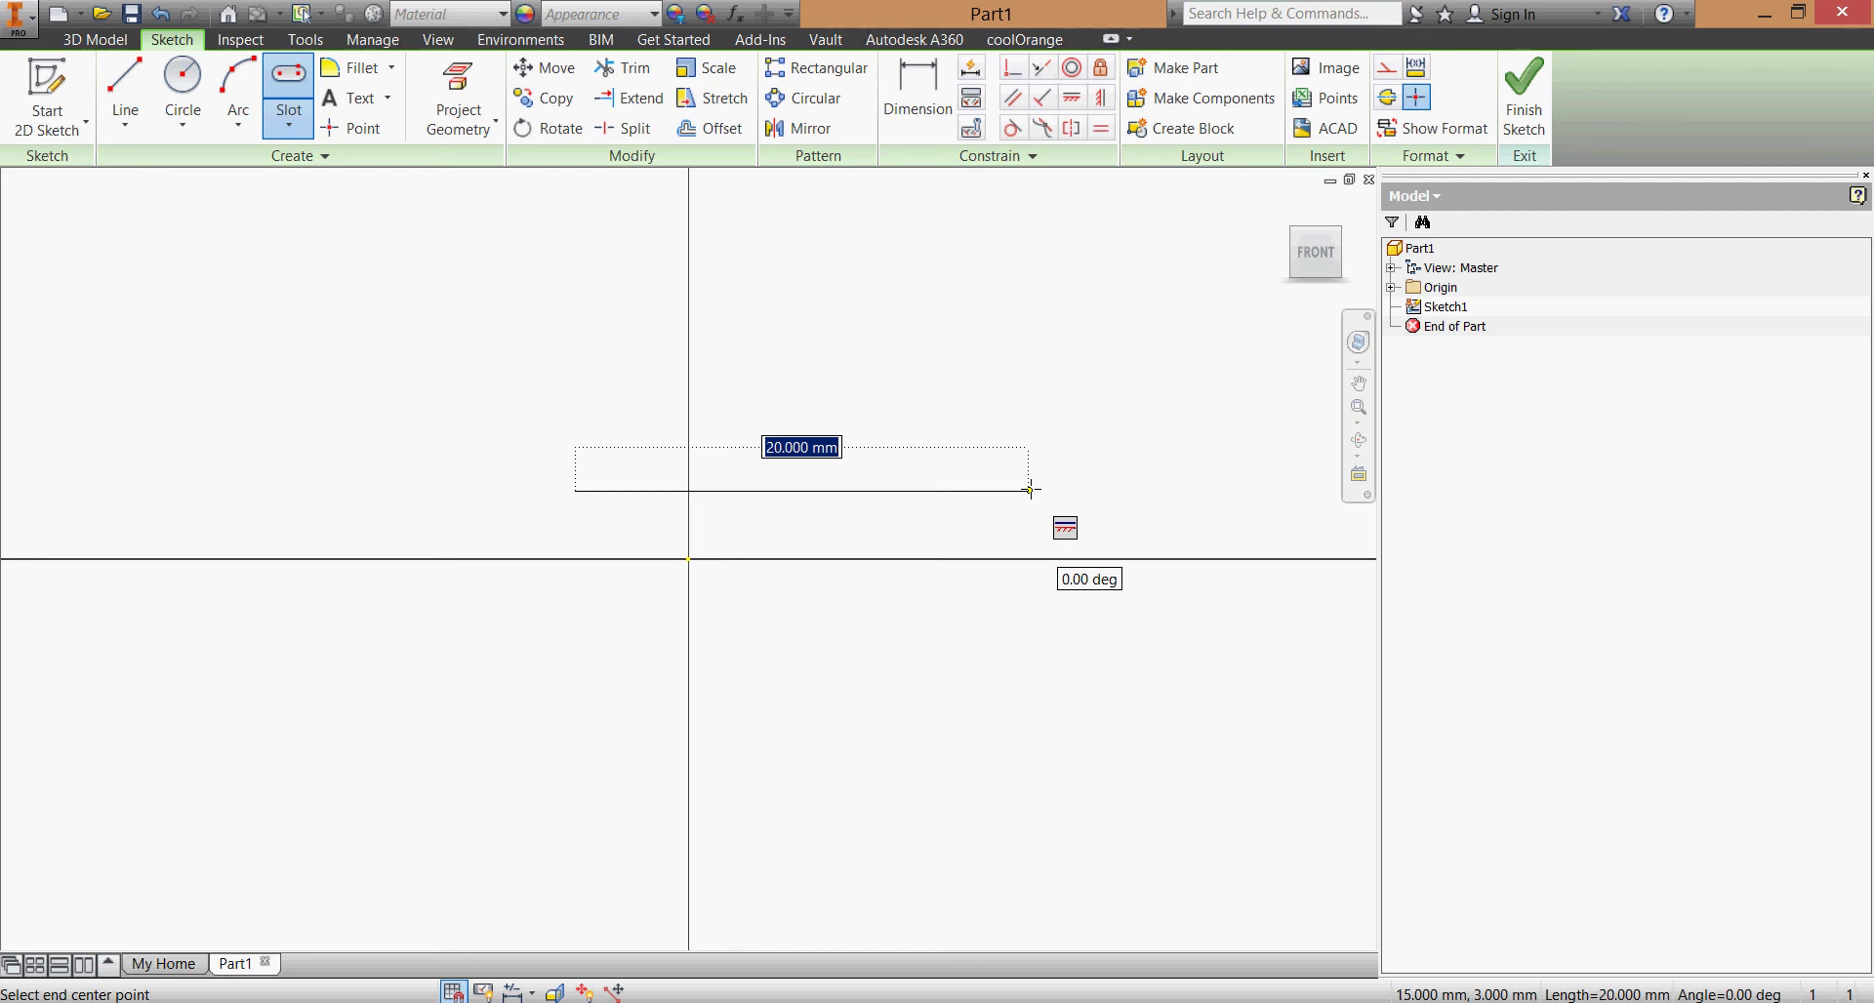
{"action": "type", "text": "20"}
{"action": "key", "text": "Return"}
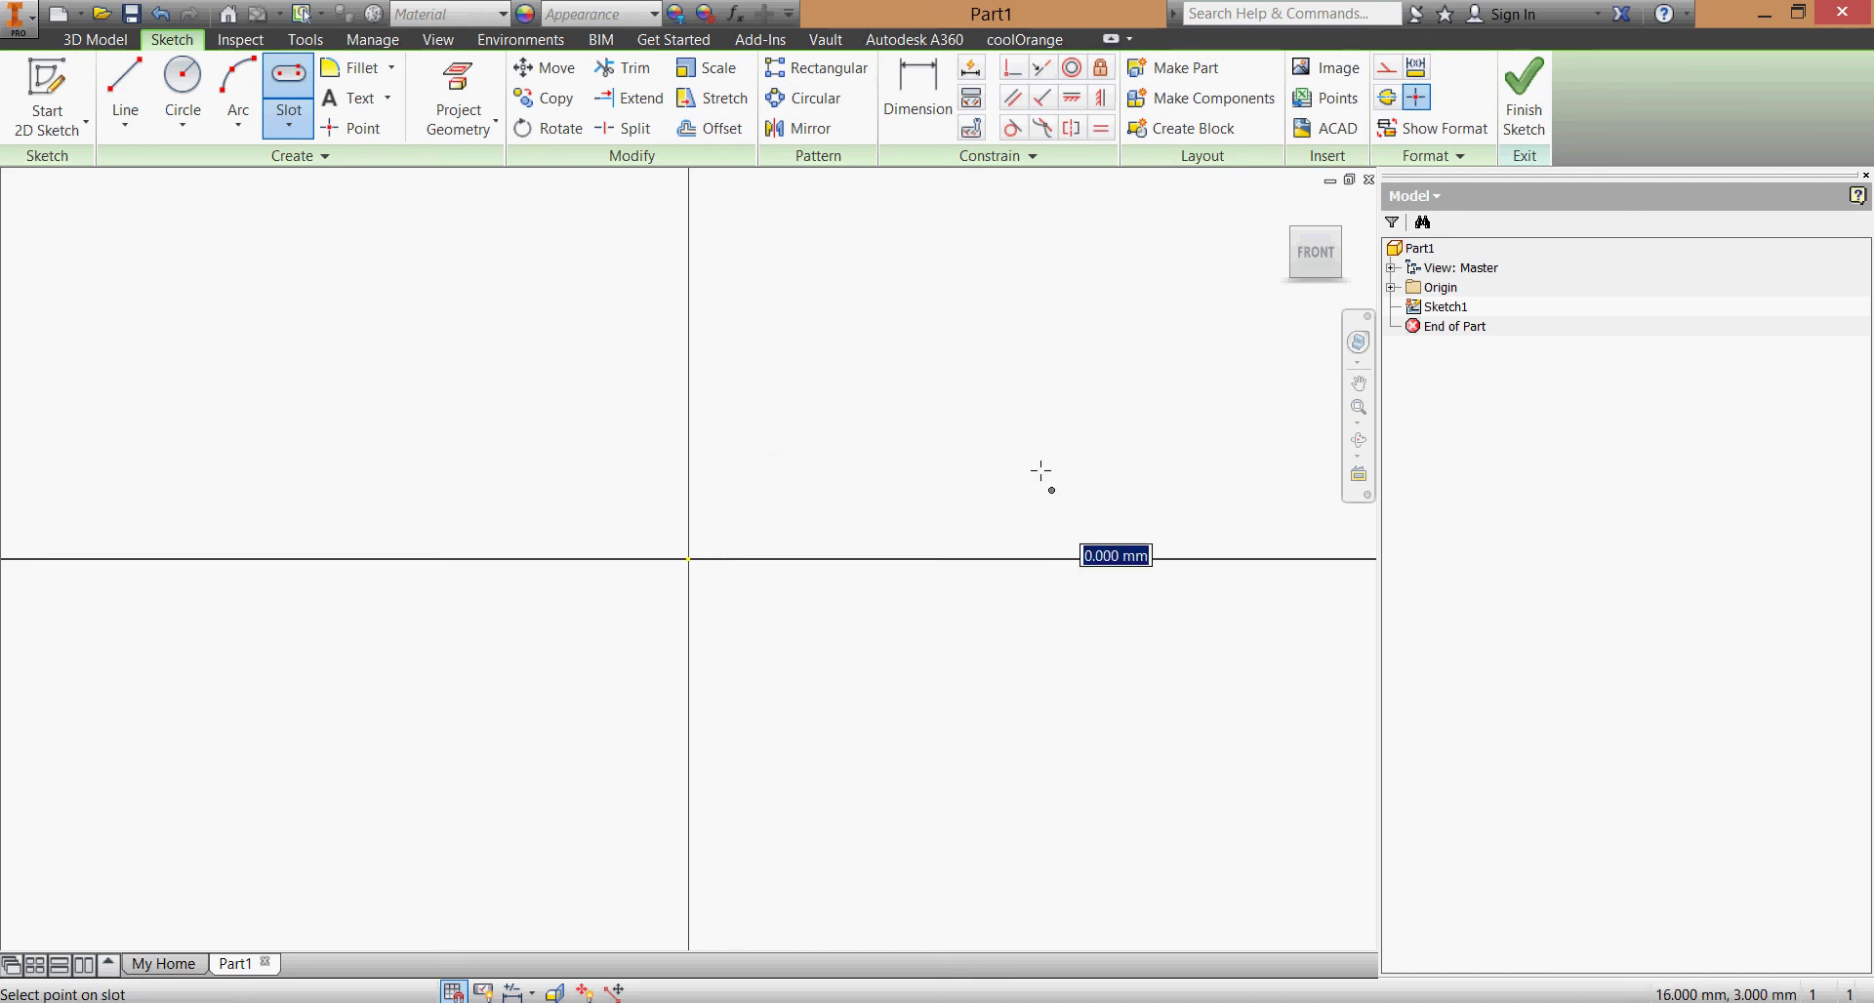
{"action": "scroll", "coordinate": [1034, 447], "scroll_direction": "down", "scroll_amount": 2}
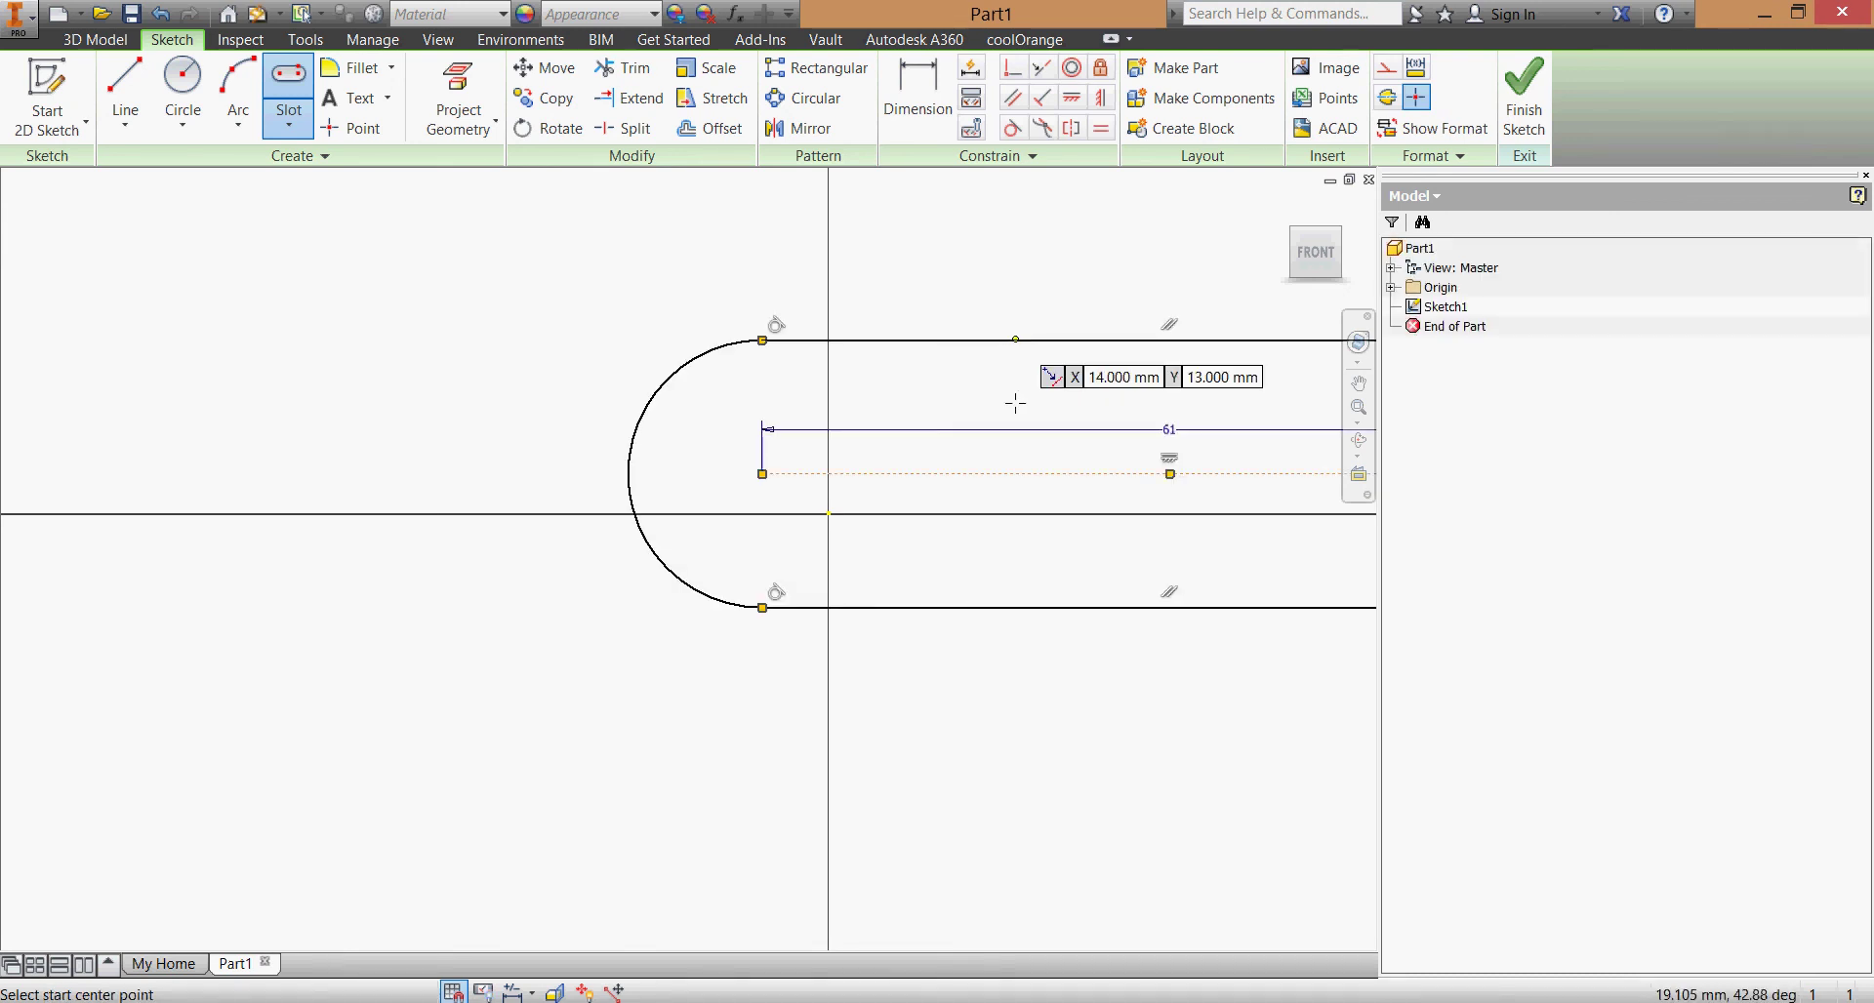
{"action": "middle_click_drag", "start_coordinate": [862, 494], "coordinate": [615, 511]}
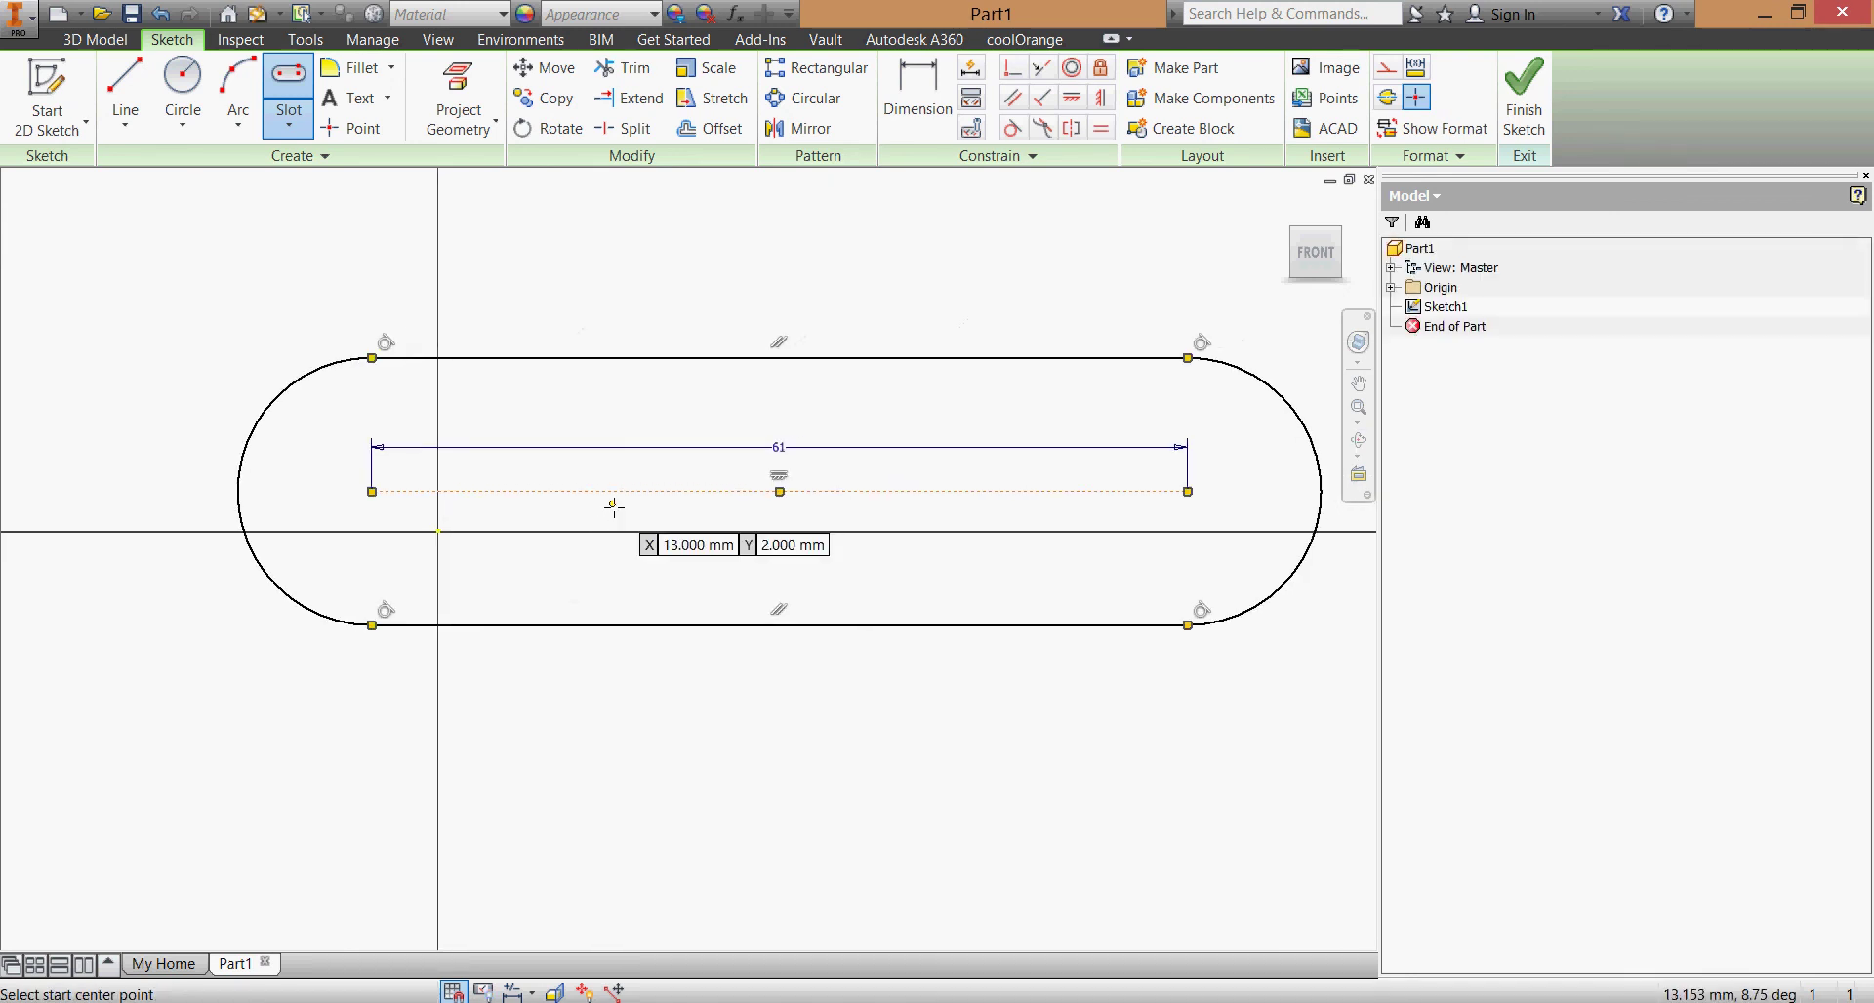
Step: Dimension the slot's end arc with a 35 mm radius, consulting the body drawing in PUMP.pdf
{"action": "left_click", "coordinate": [917, 98]}
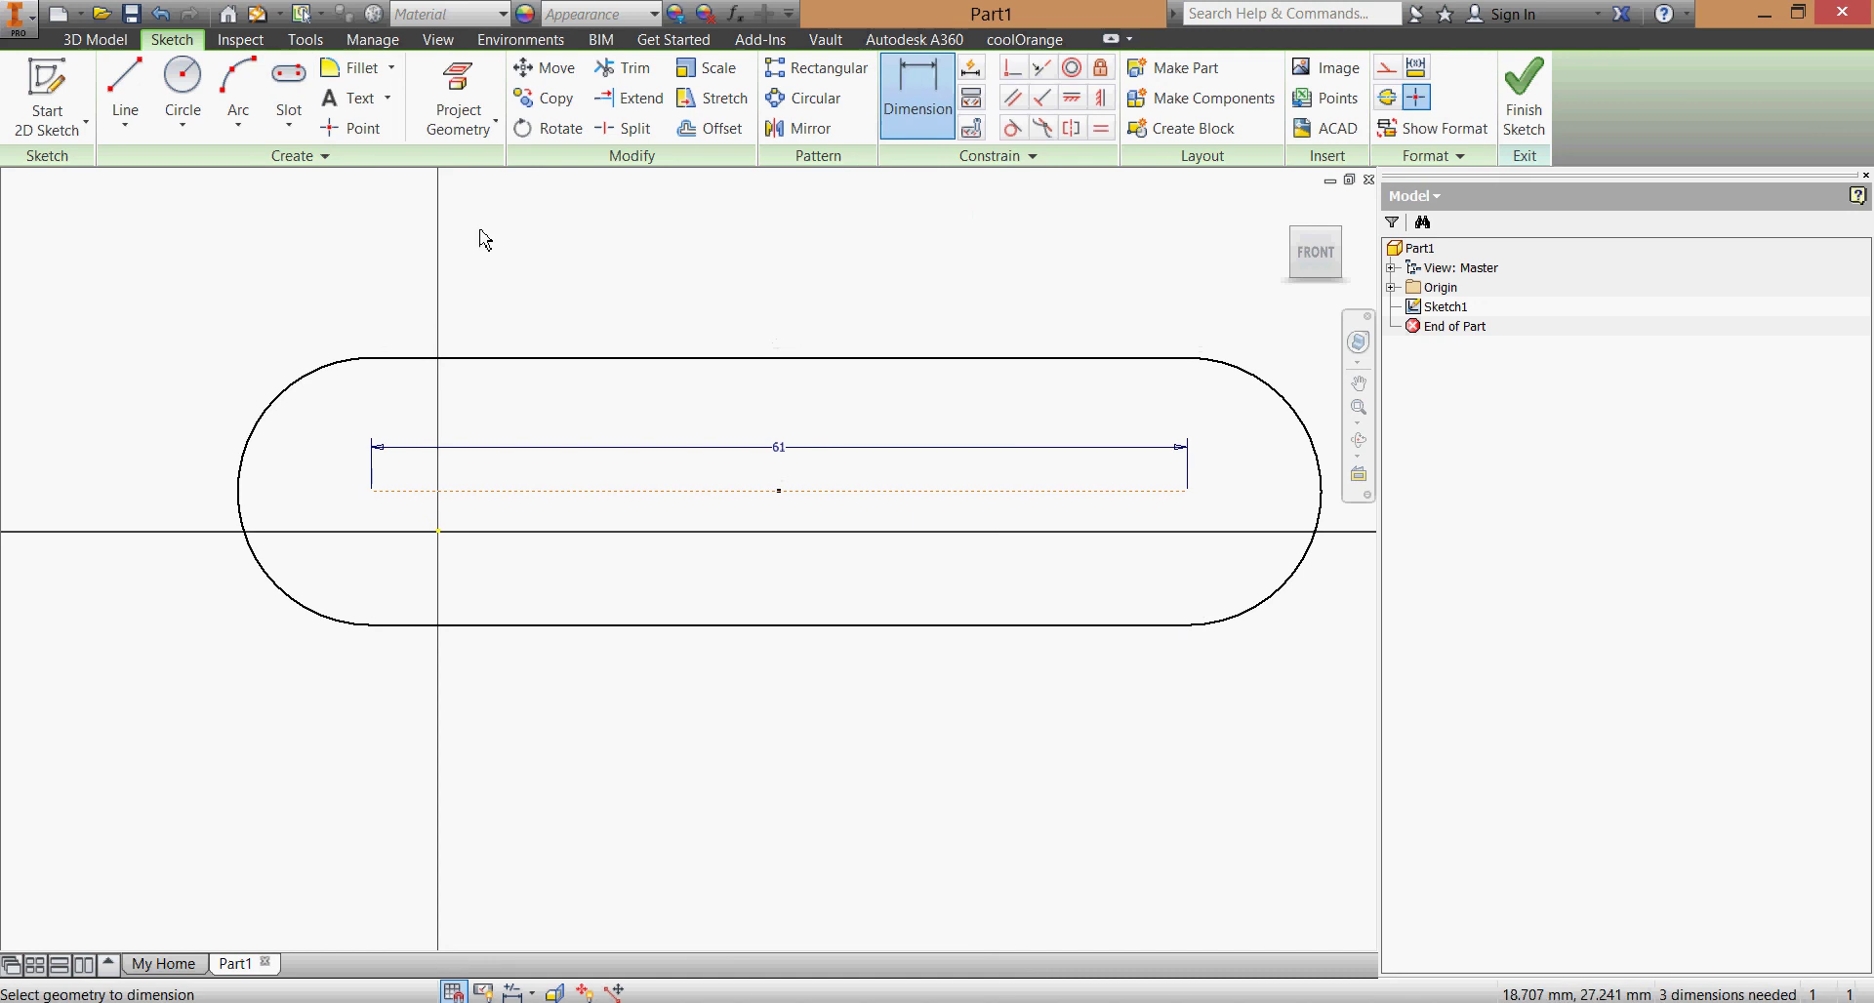
{"action": "left_click", "coordinate": [289, 384]}
{"action": "left_click", "coordinate": [228, 332]}
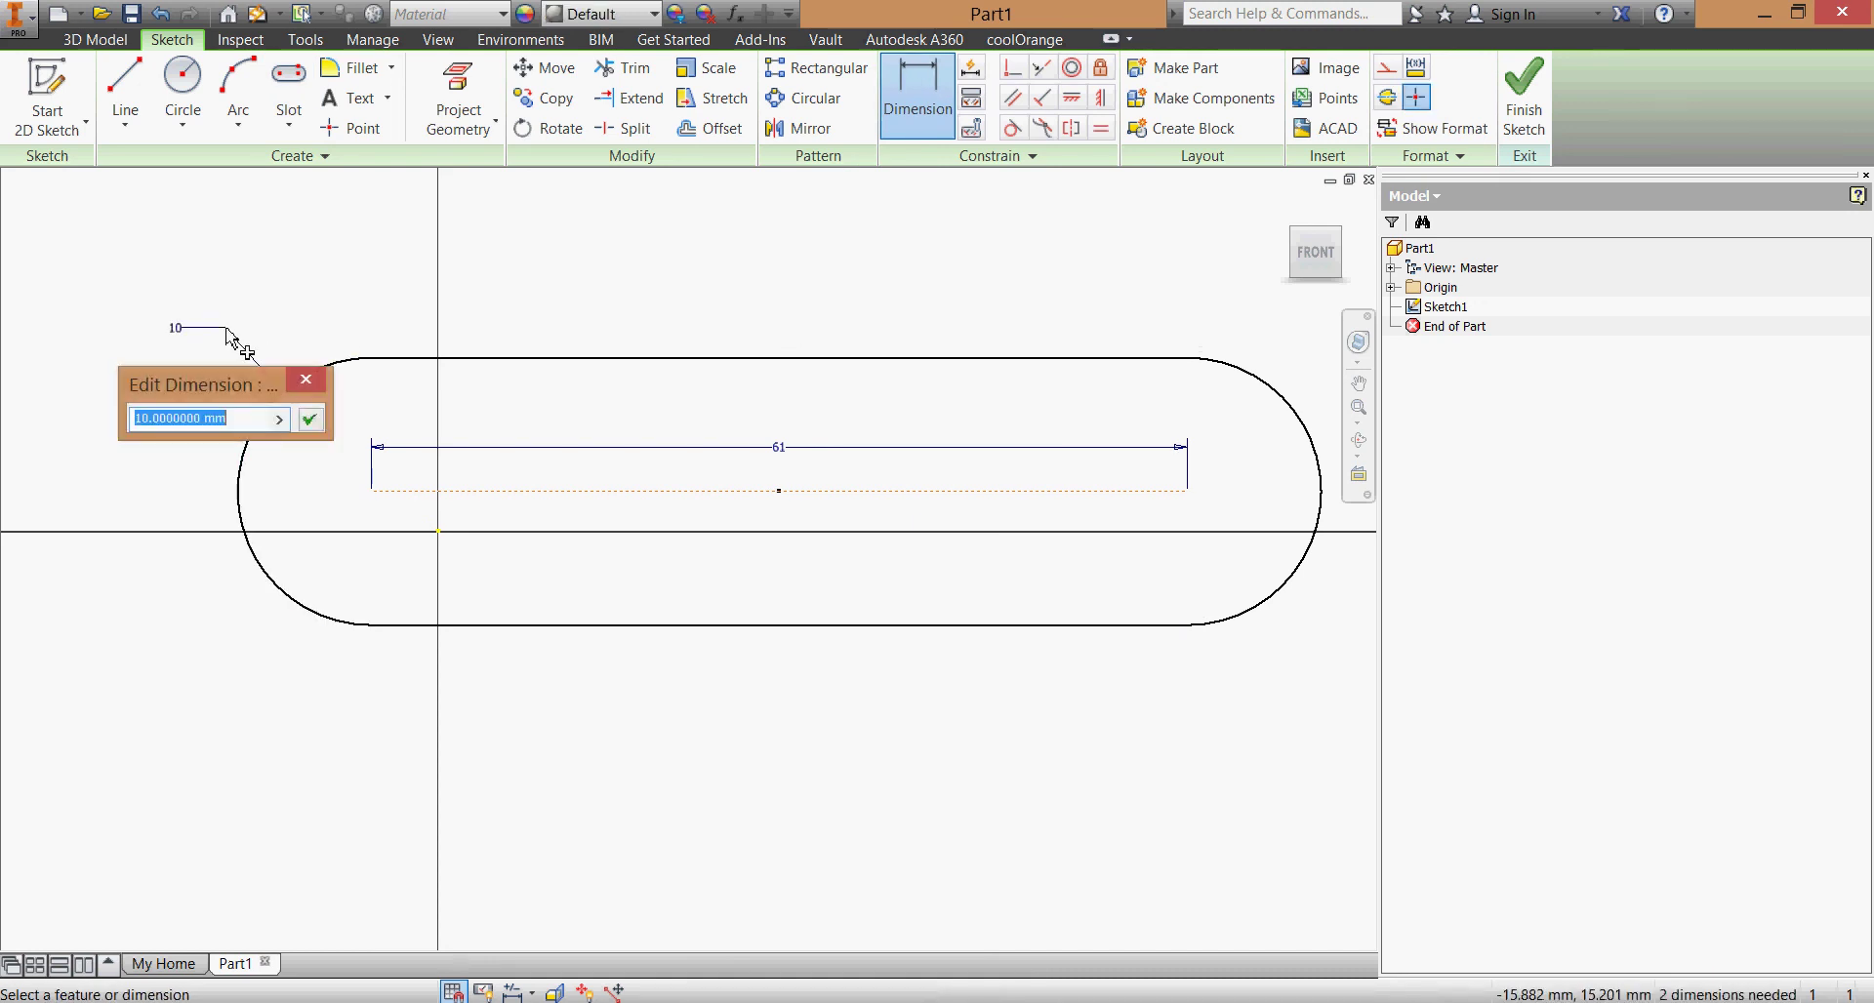
{"action": "key", "text": "alt+Tab"}
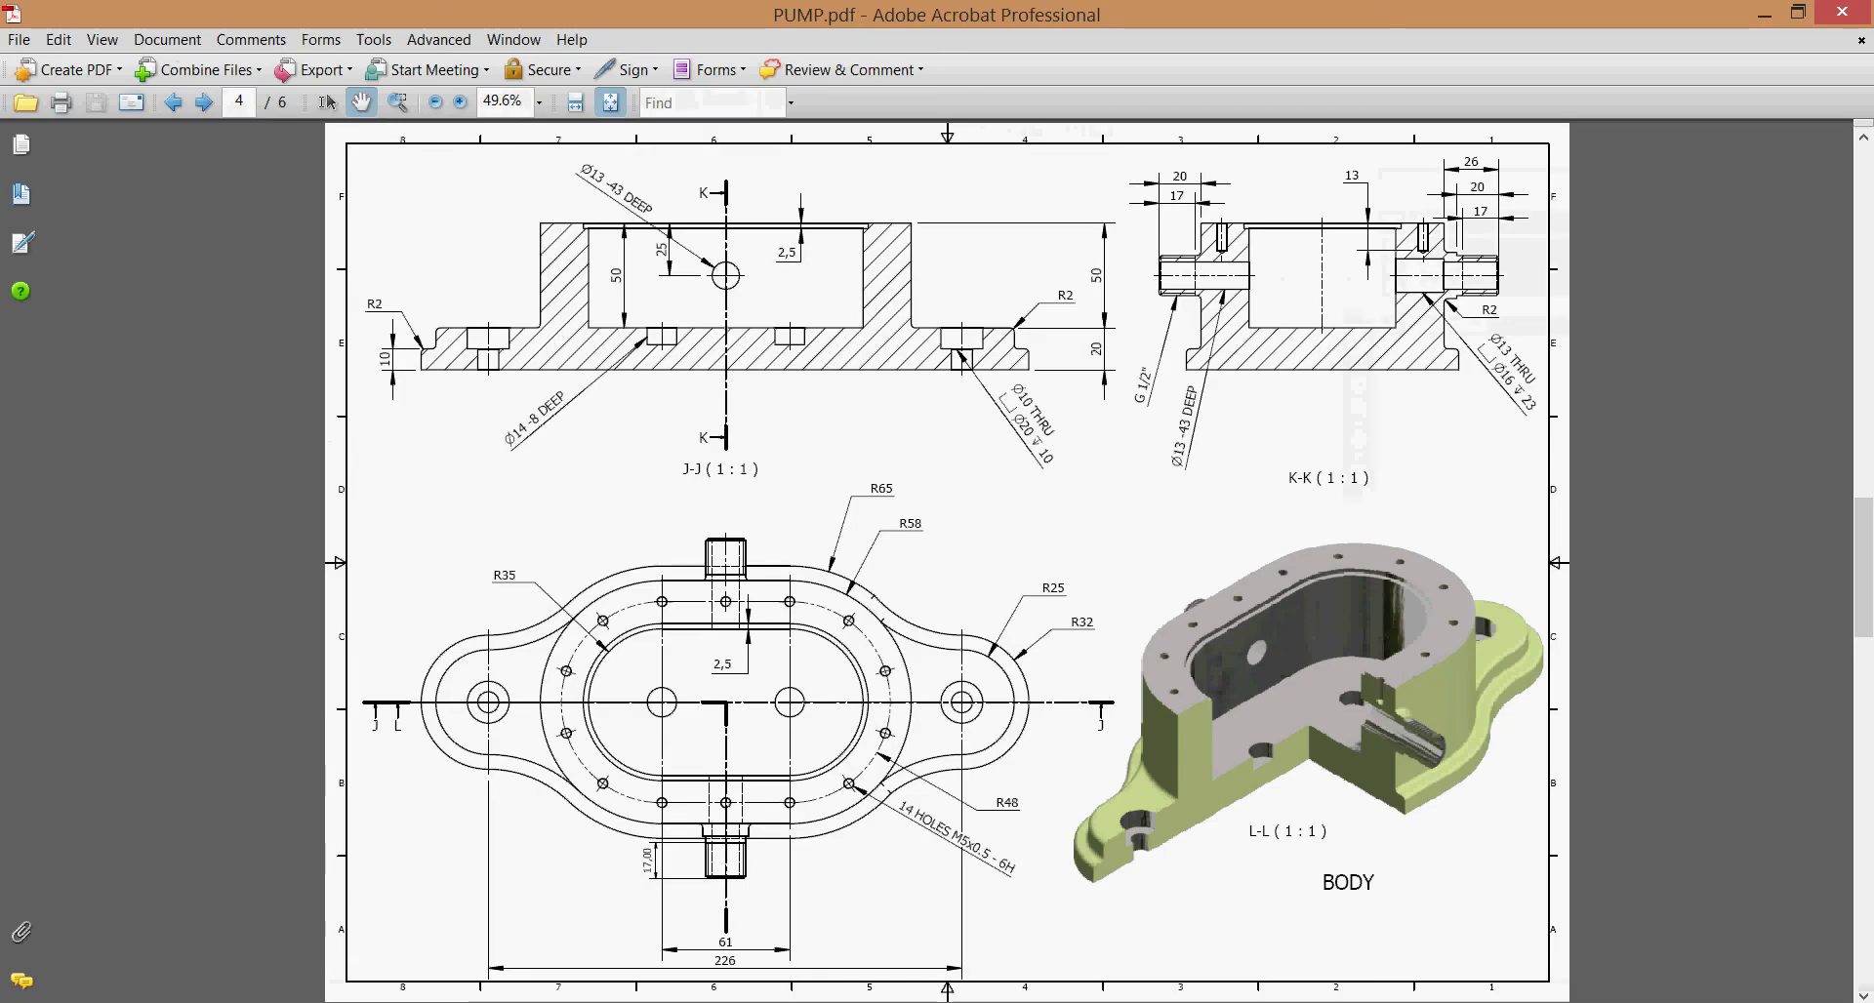
{"action": "key", "text": "alt+Tab"}
{"action": "type", "text": "35"}
{"action": "key", "text": "Return"}
{"action": "key", "text": "Home"}
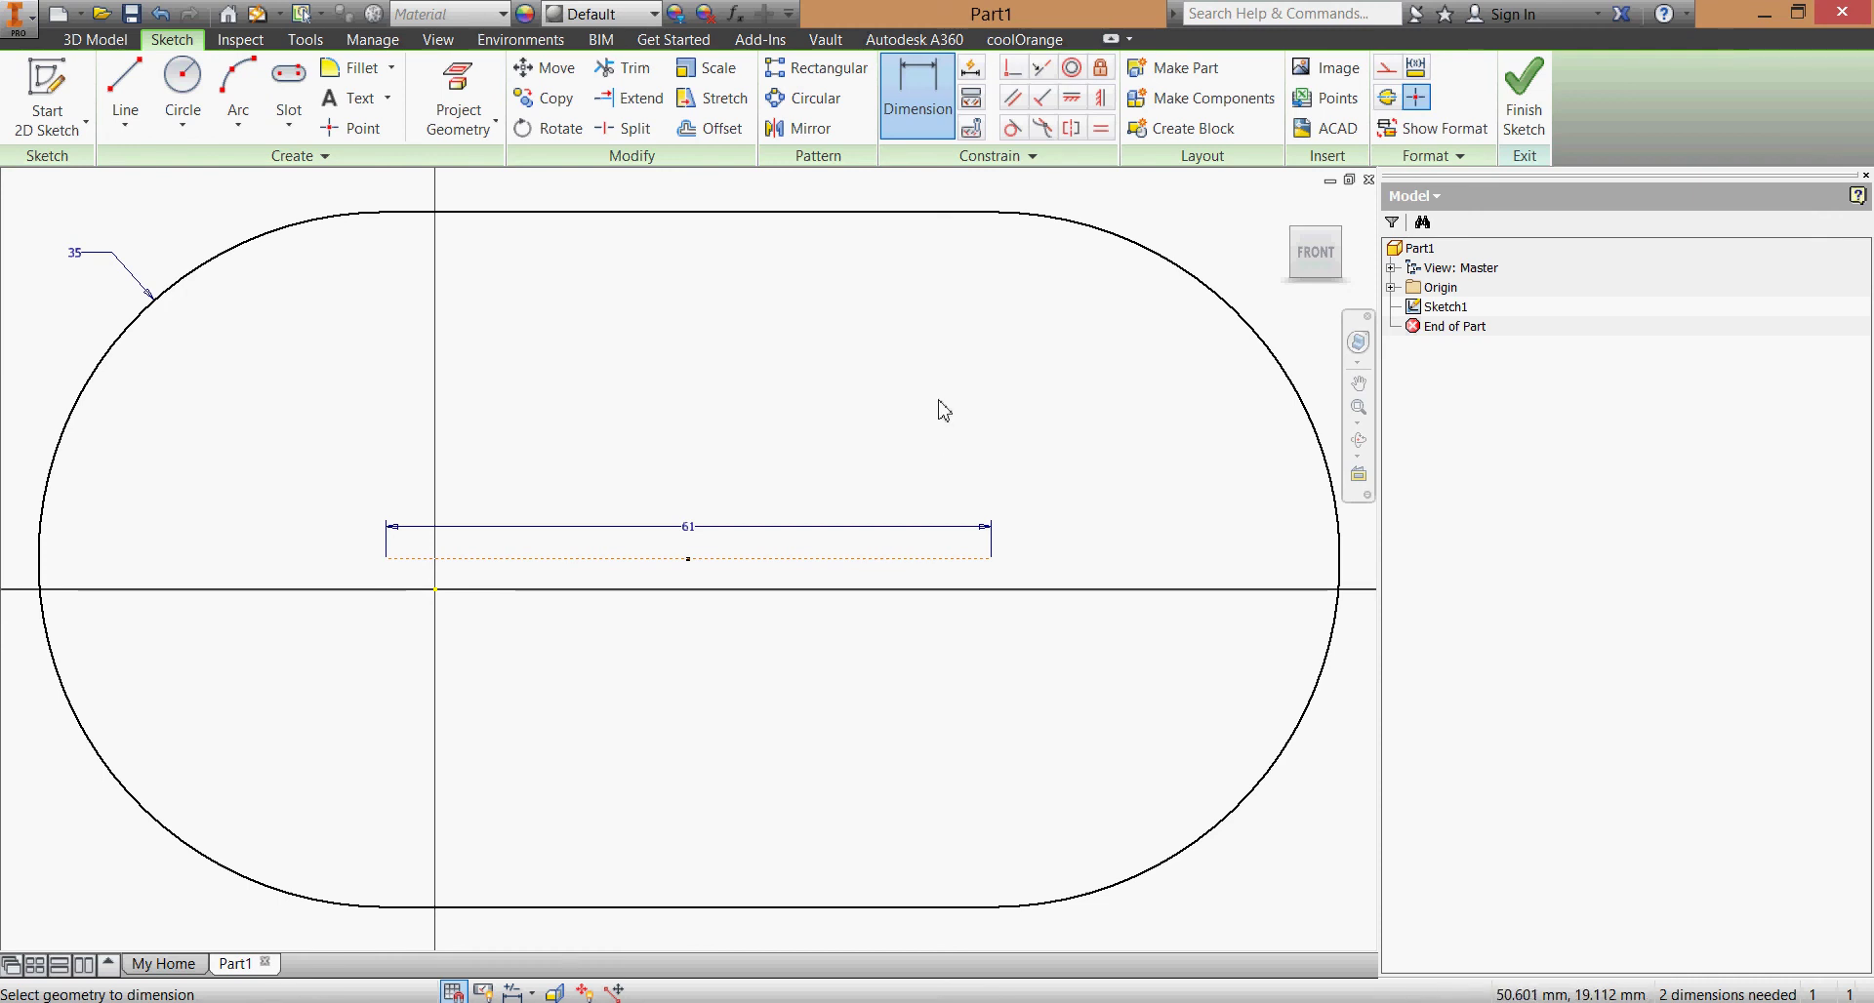
Step: Constrain the midpoint of the slot's centre line coincident with the sketch origin
{"action": "left_click", "coordinate": [1012, 128]}
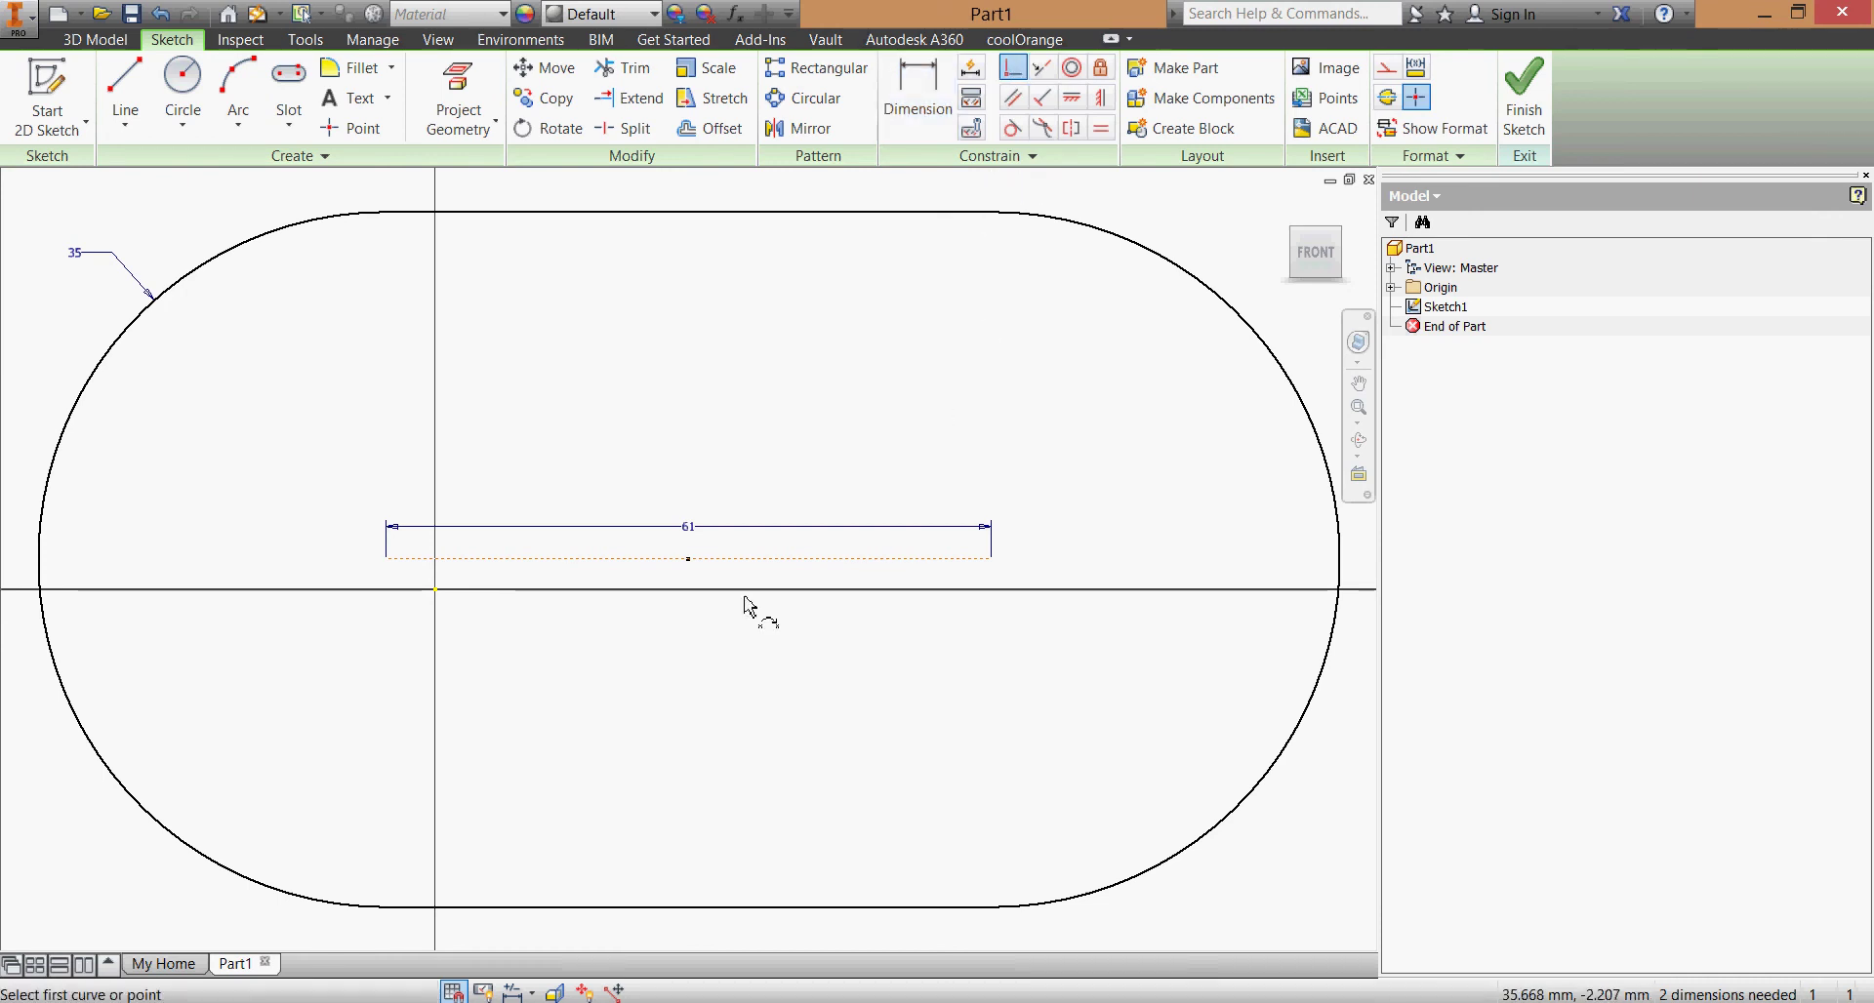
{"action": "left_click", "coordinate": [690, 568]}
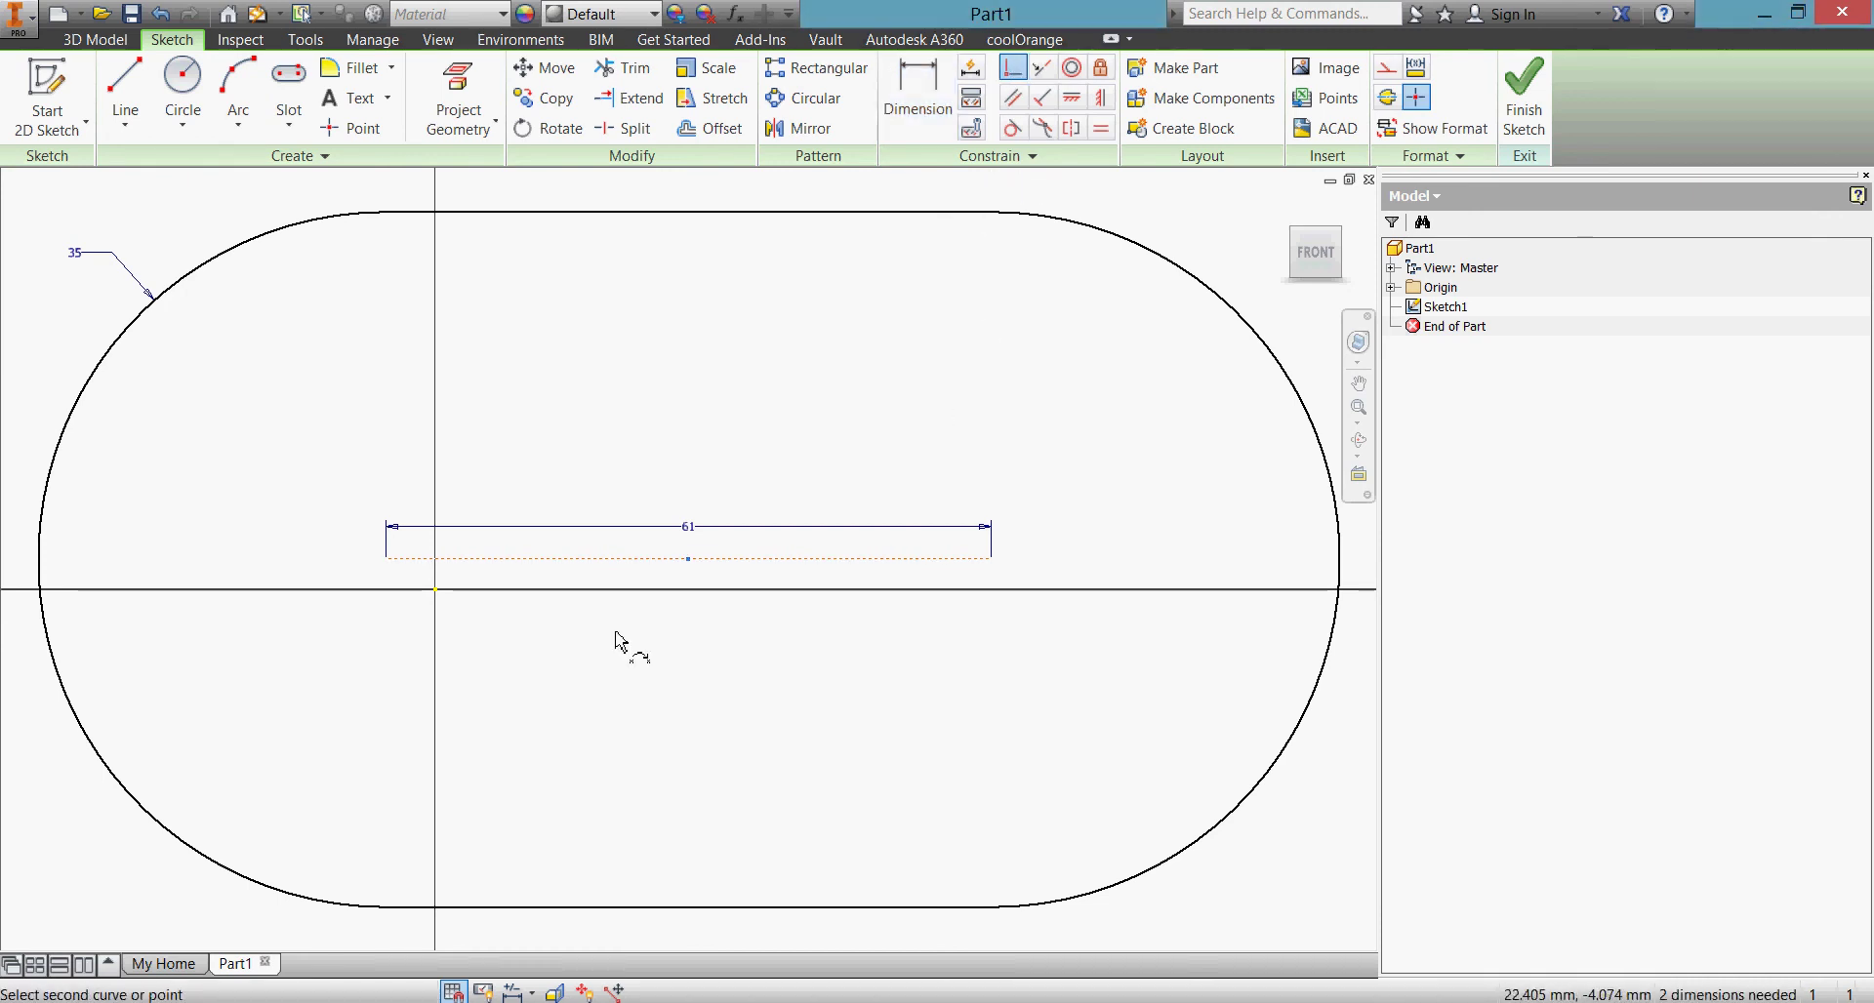
{"action": "left_click", "coordinate": [435, 593]}
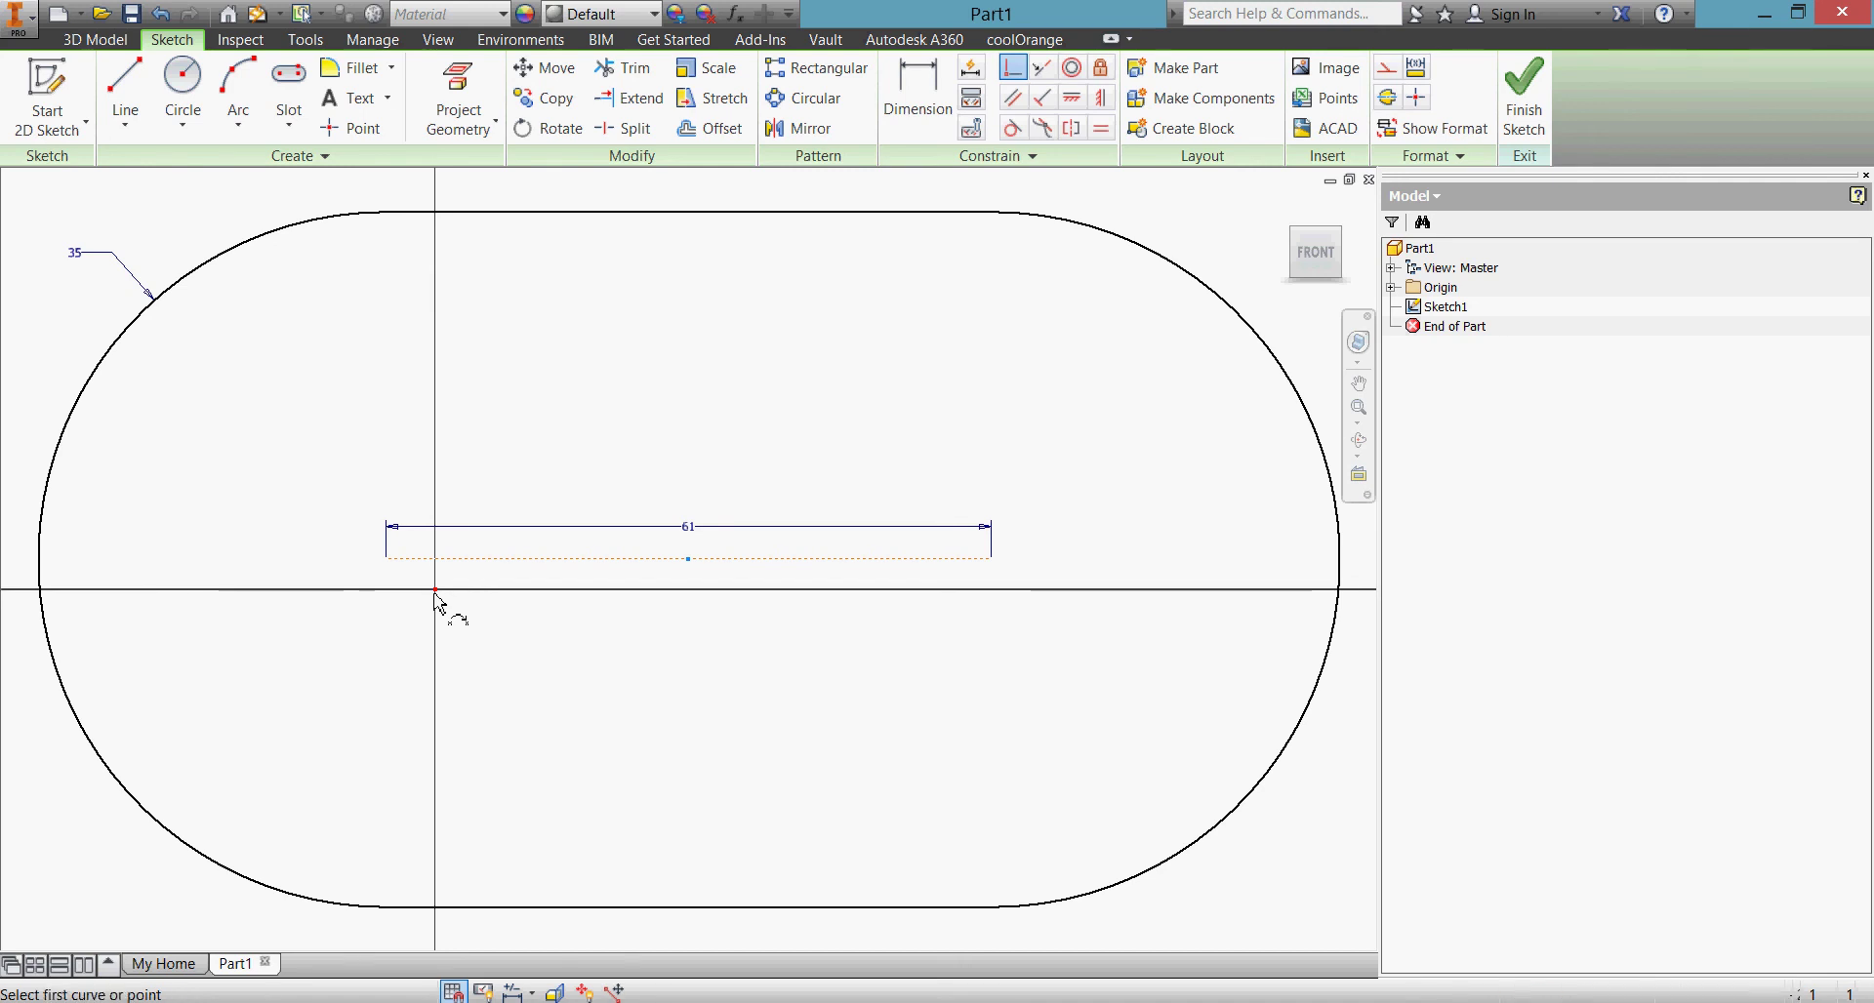
{"action": "scroll", "coordinate": [597, 646], "scroll_direction": "down", "scroll_amount": 3}
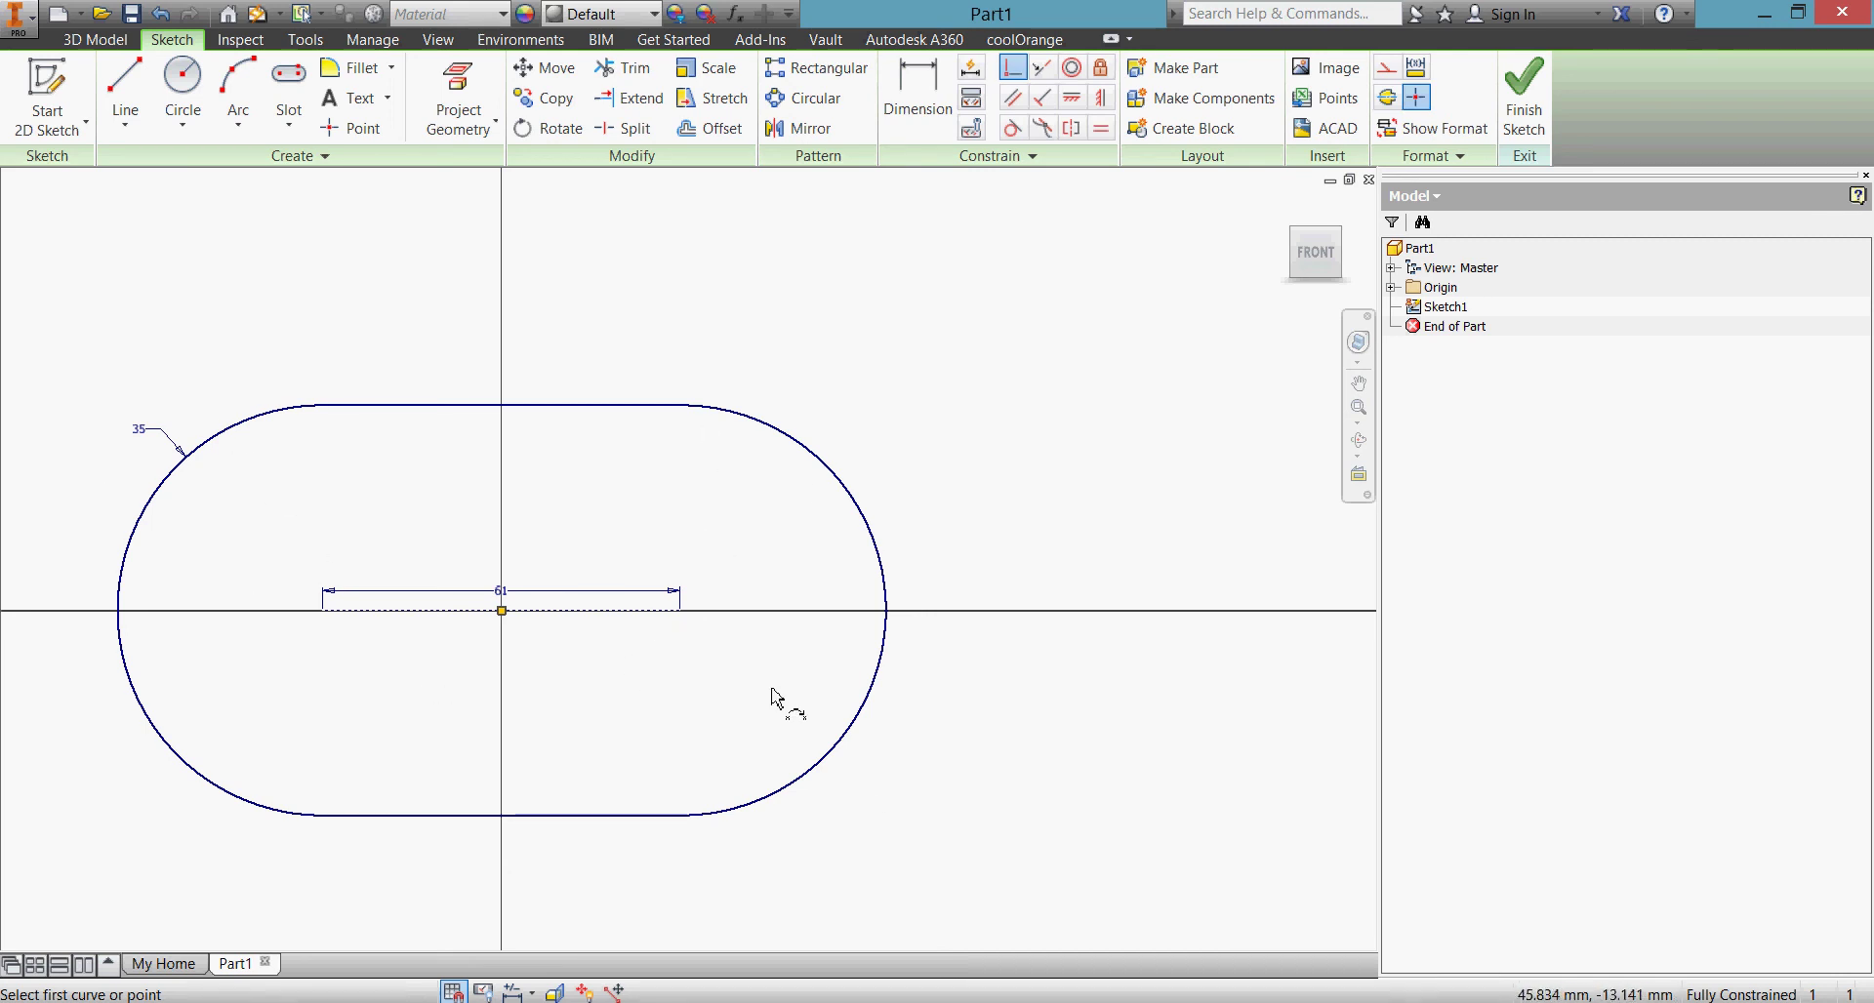
Step: Offset the slot profile outward by about 10.6 mm to form a second, larger slot outline
{"action": "left_click", "coordinate": [710, 128]}
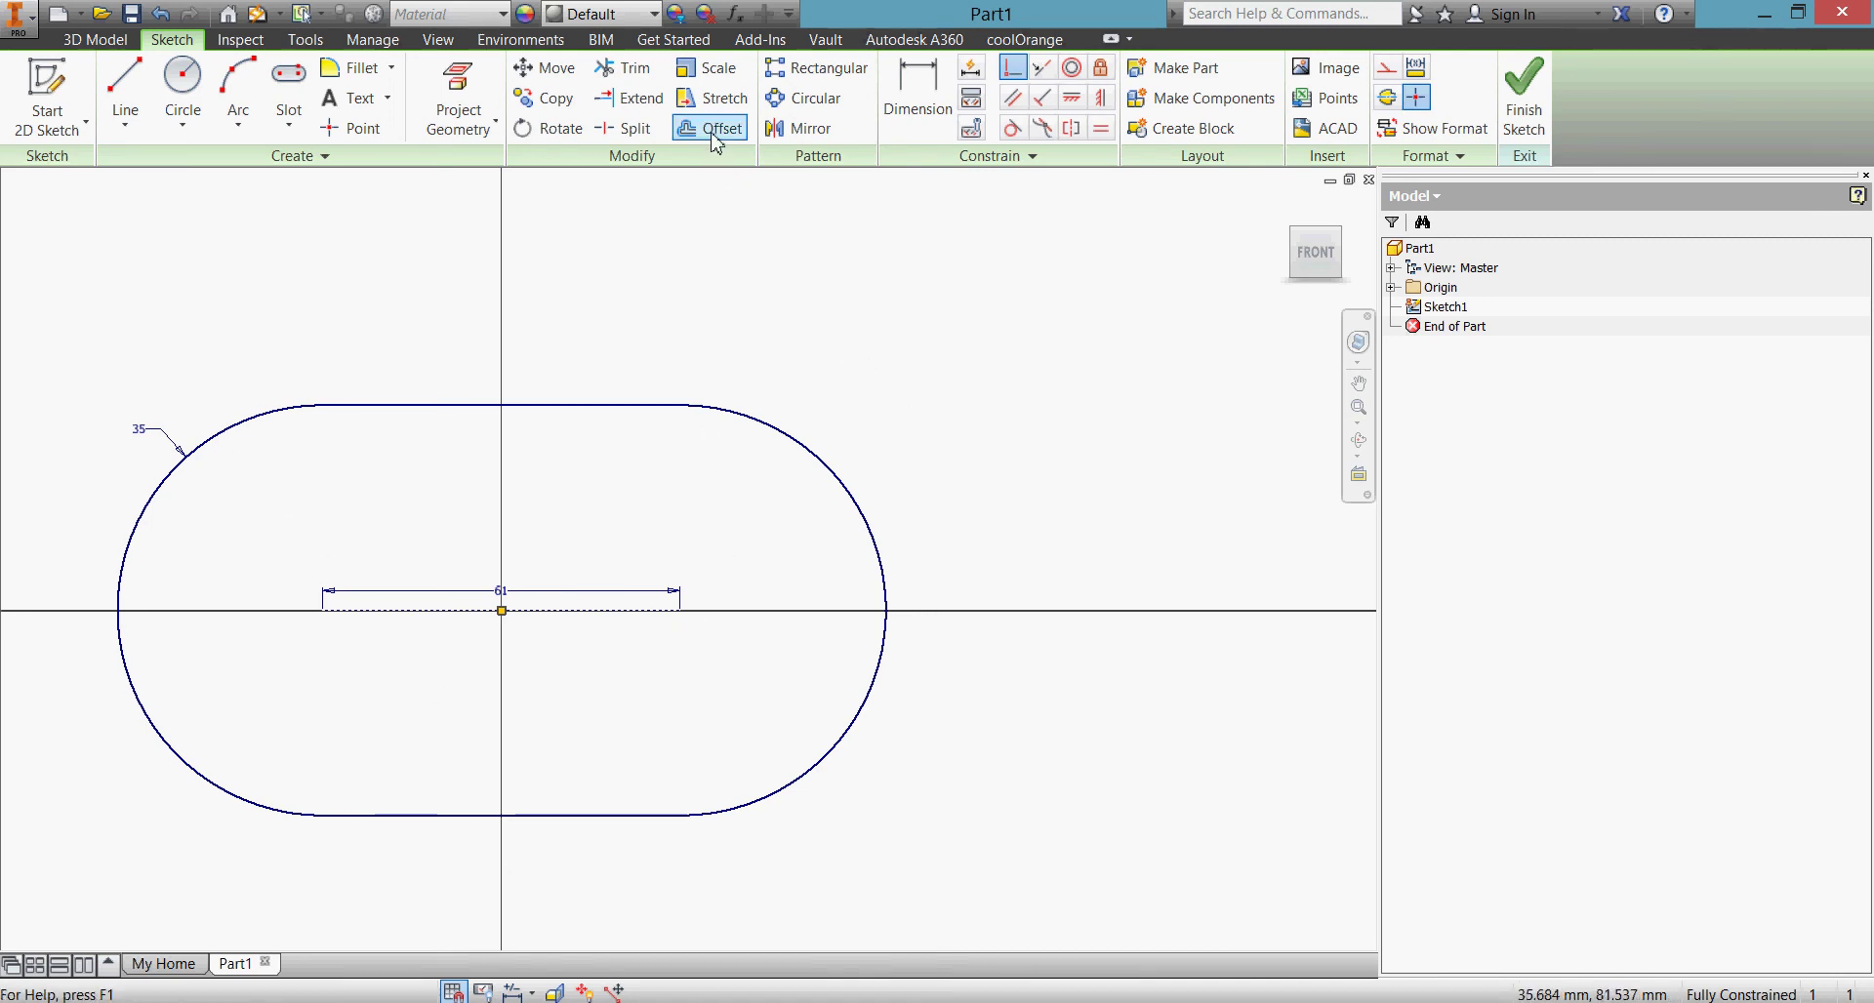
{"action": "left_click", "coordinate": [834, 474]}
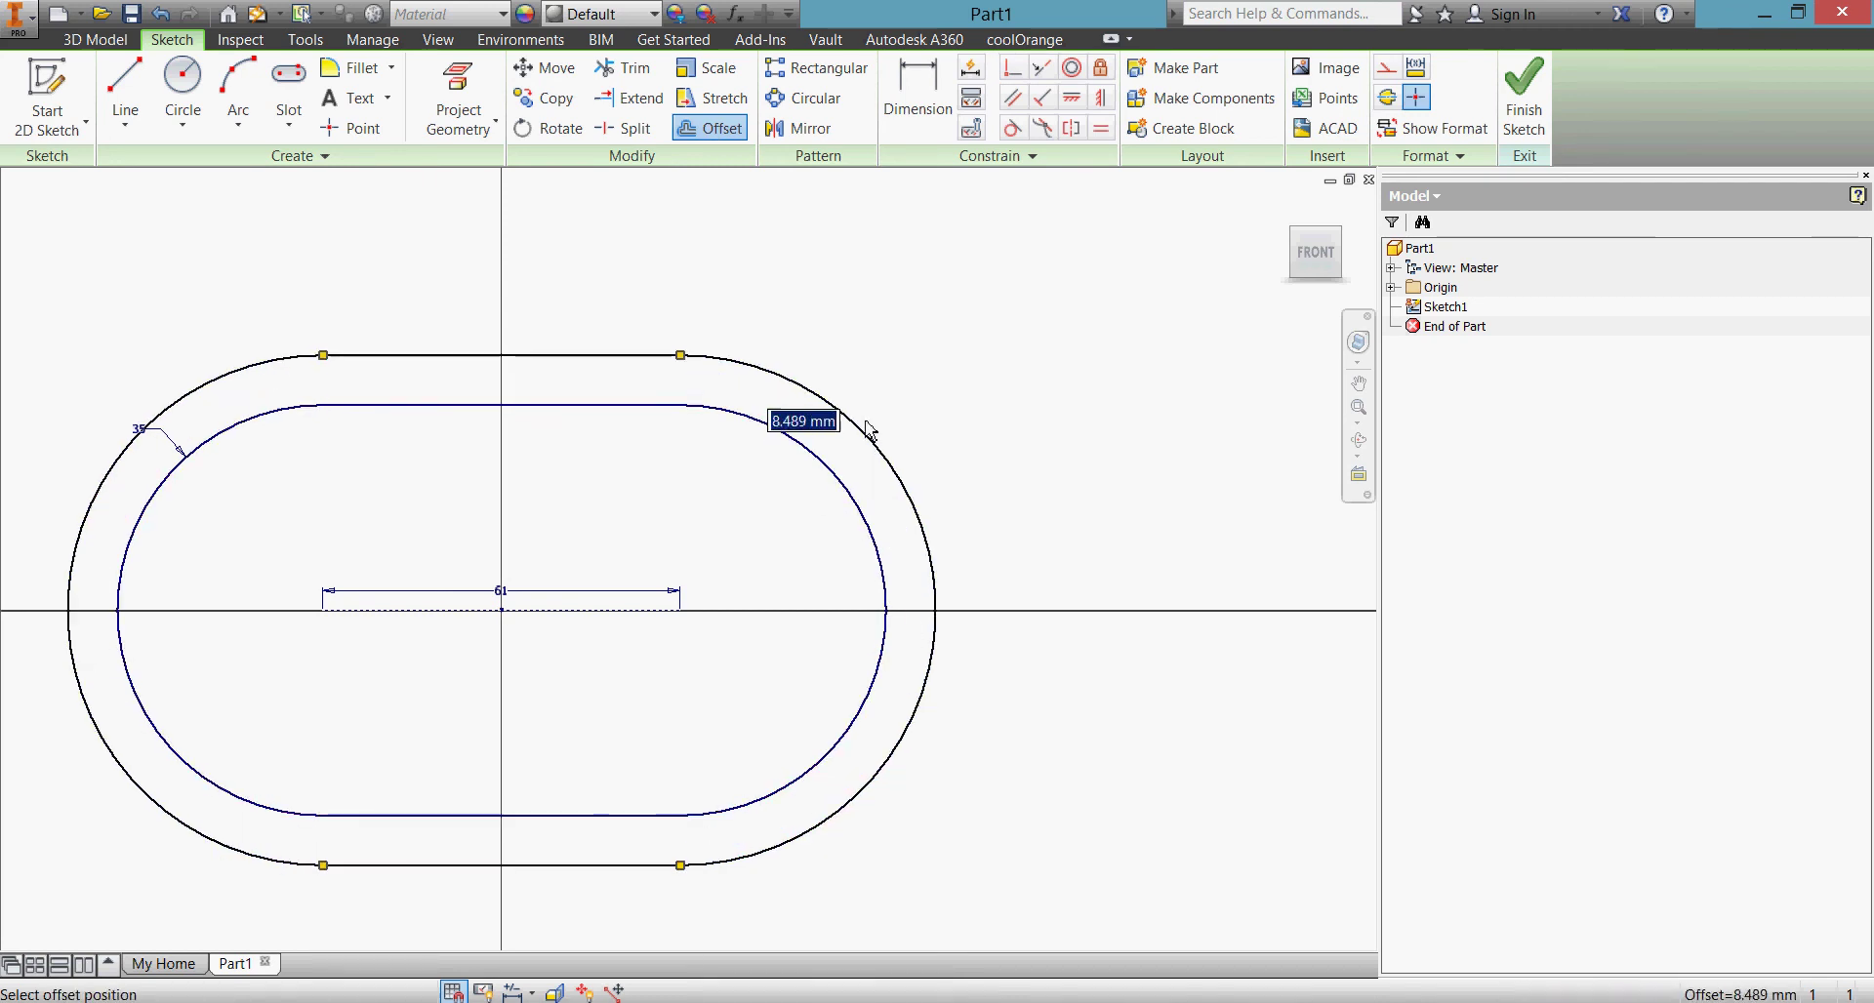
{"action": "left_click", "coordinate": [874, 426]}
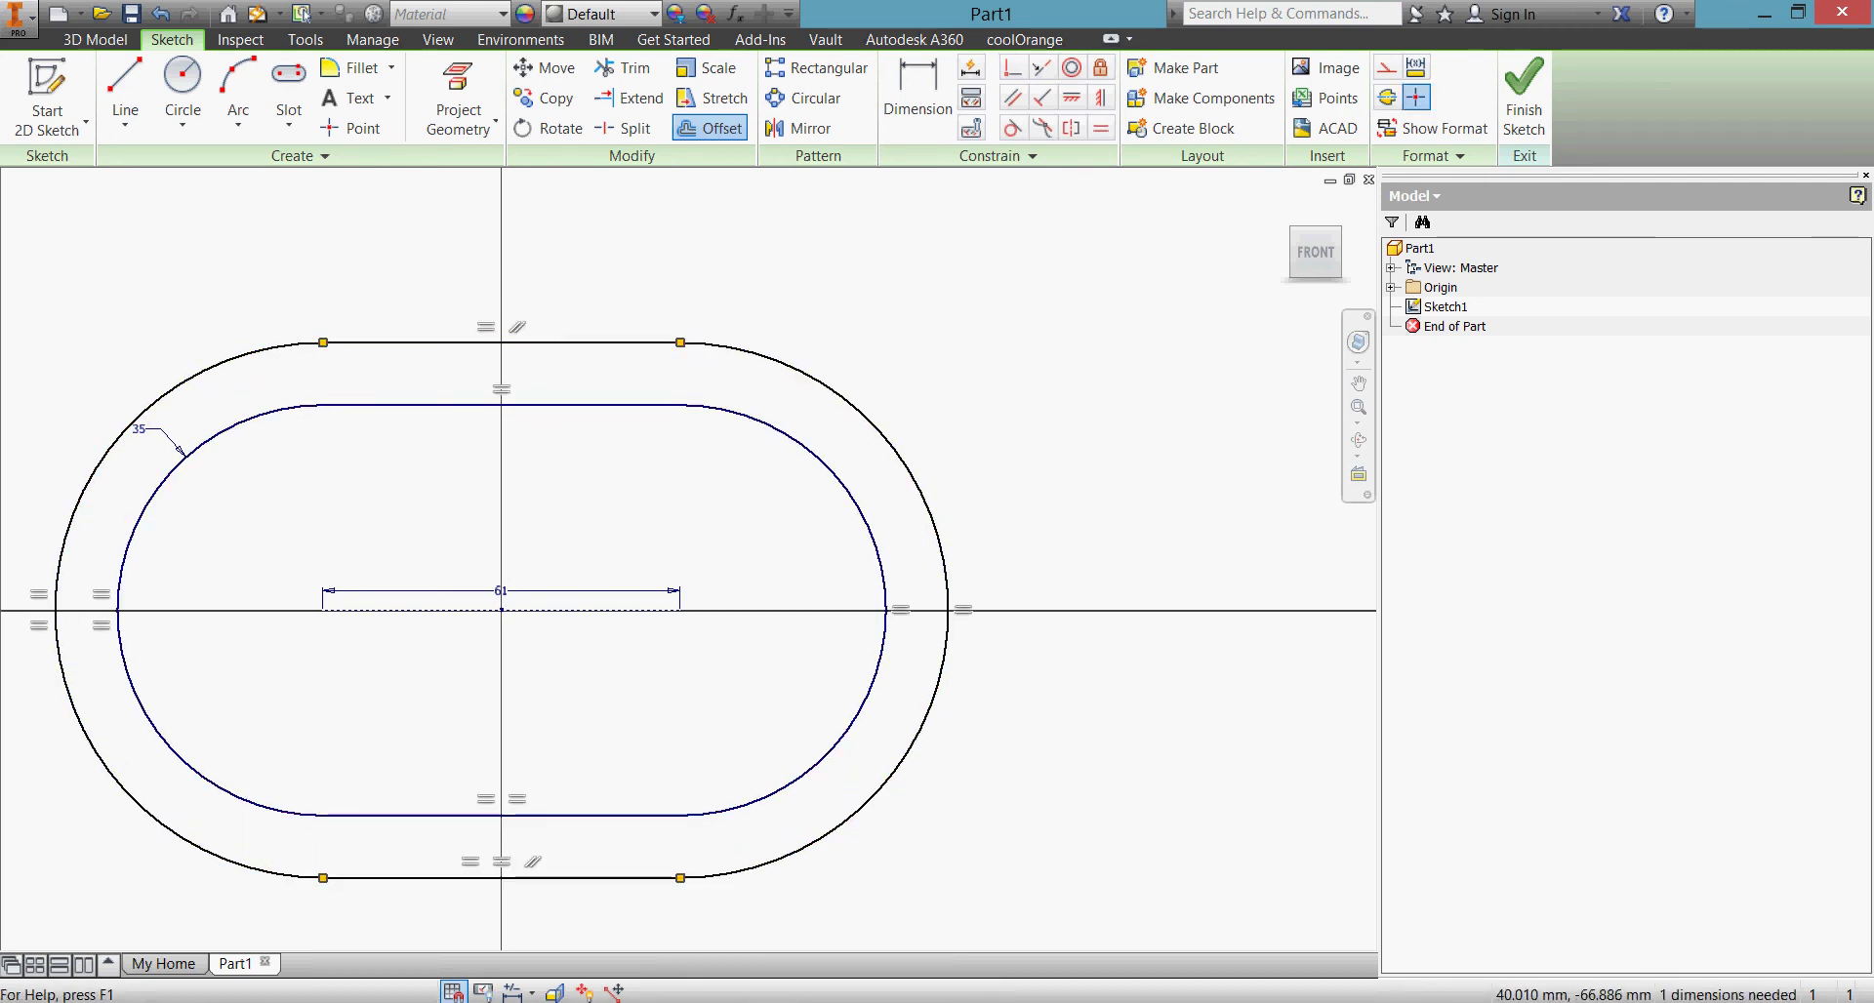
Step: Consult the body drawing in PUMP.pdf and dimension the outer slot's end arc with a 58 mm radius
{"action": "key", "text": "alt+Tab"}
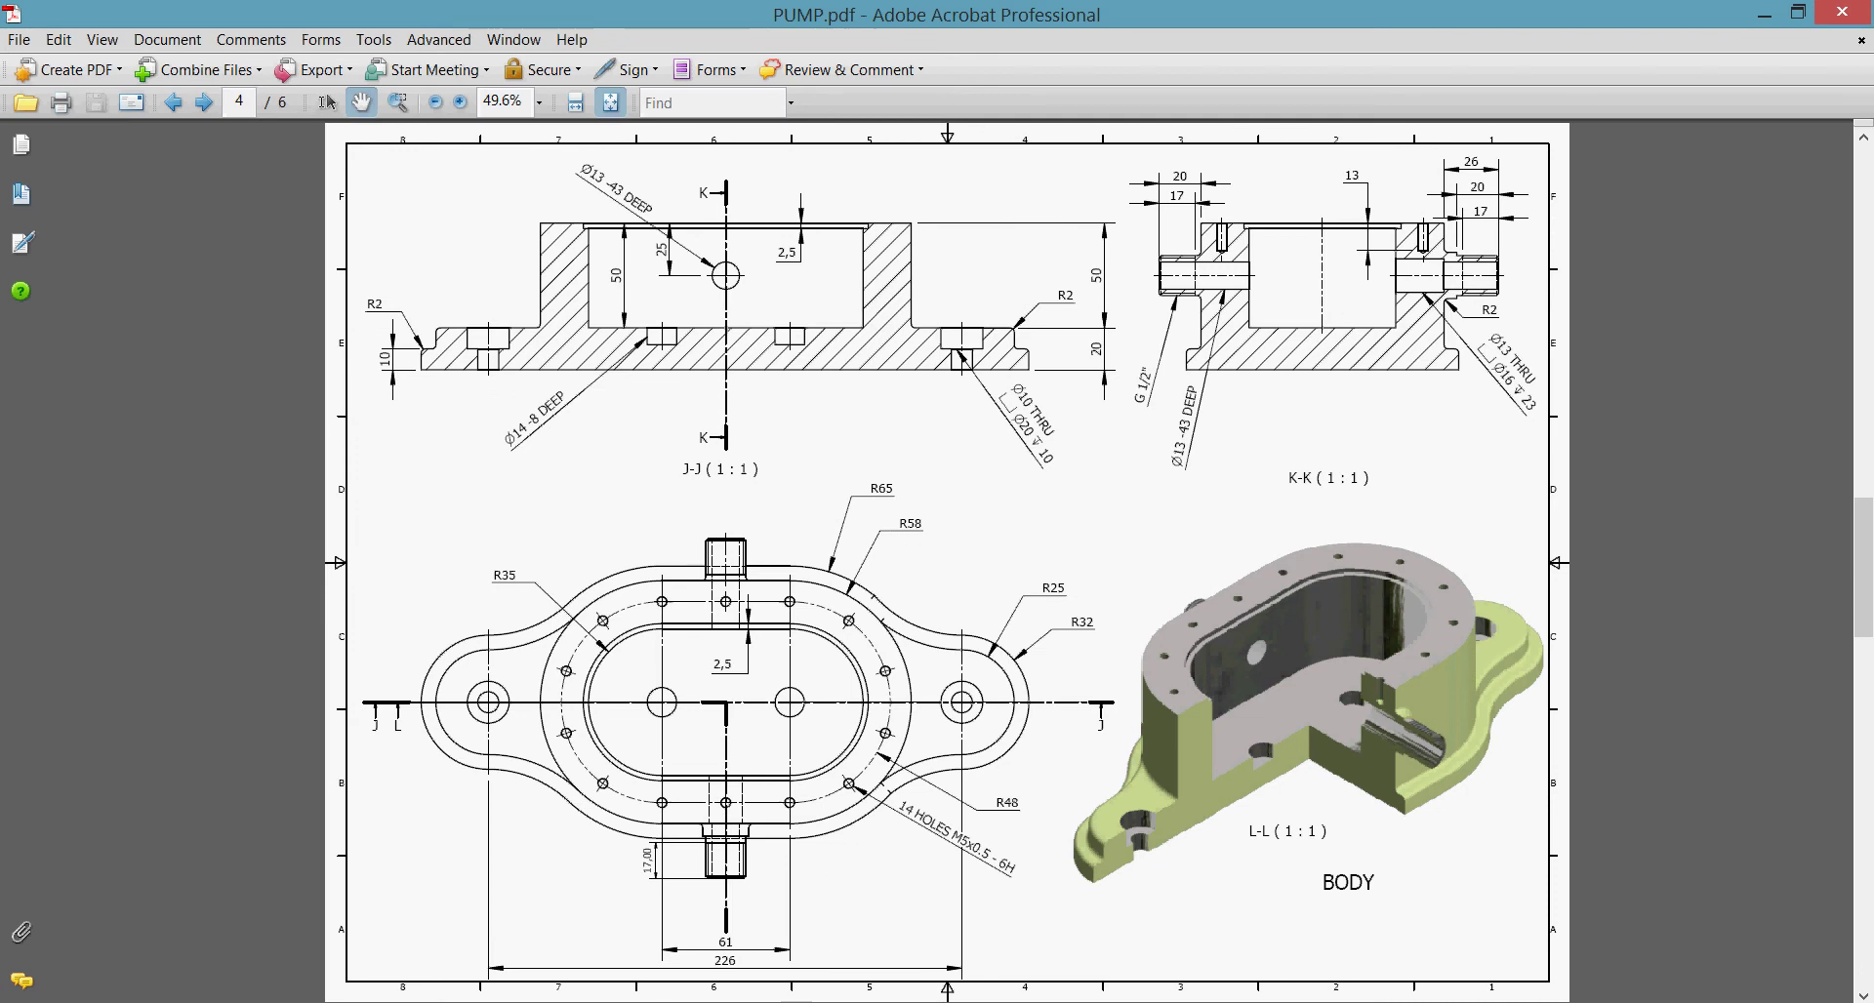
{"action": "key", "text": "alt+Tab"}
{"action": "left_click", "coordinate": [918, 98]}
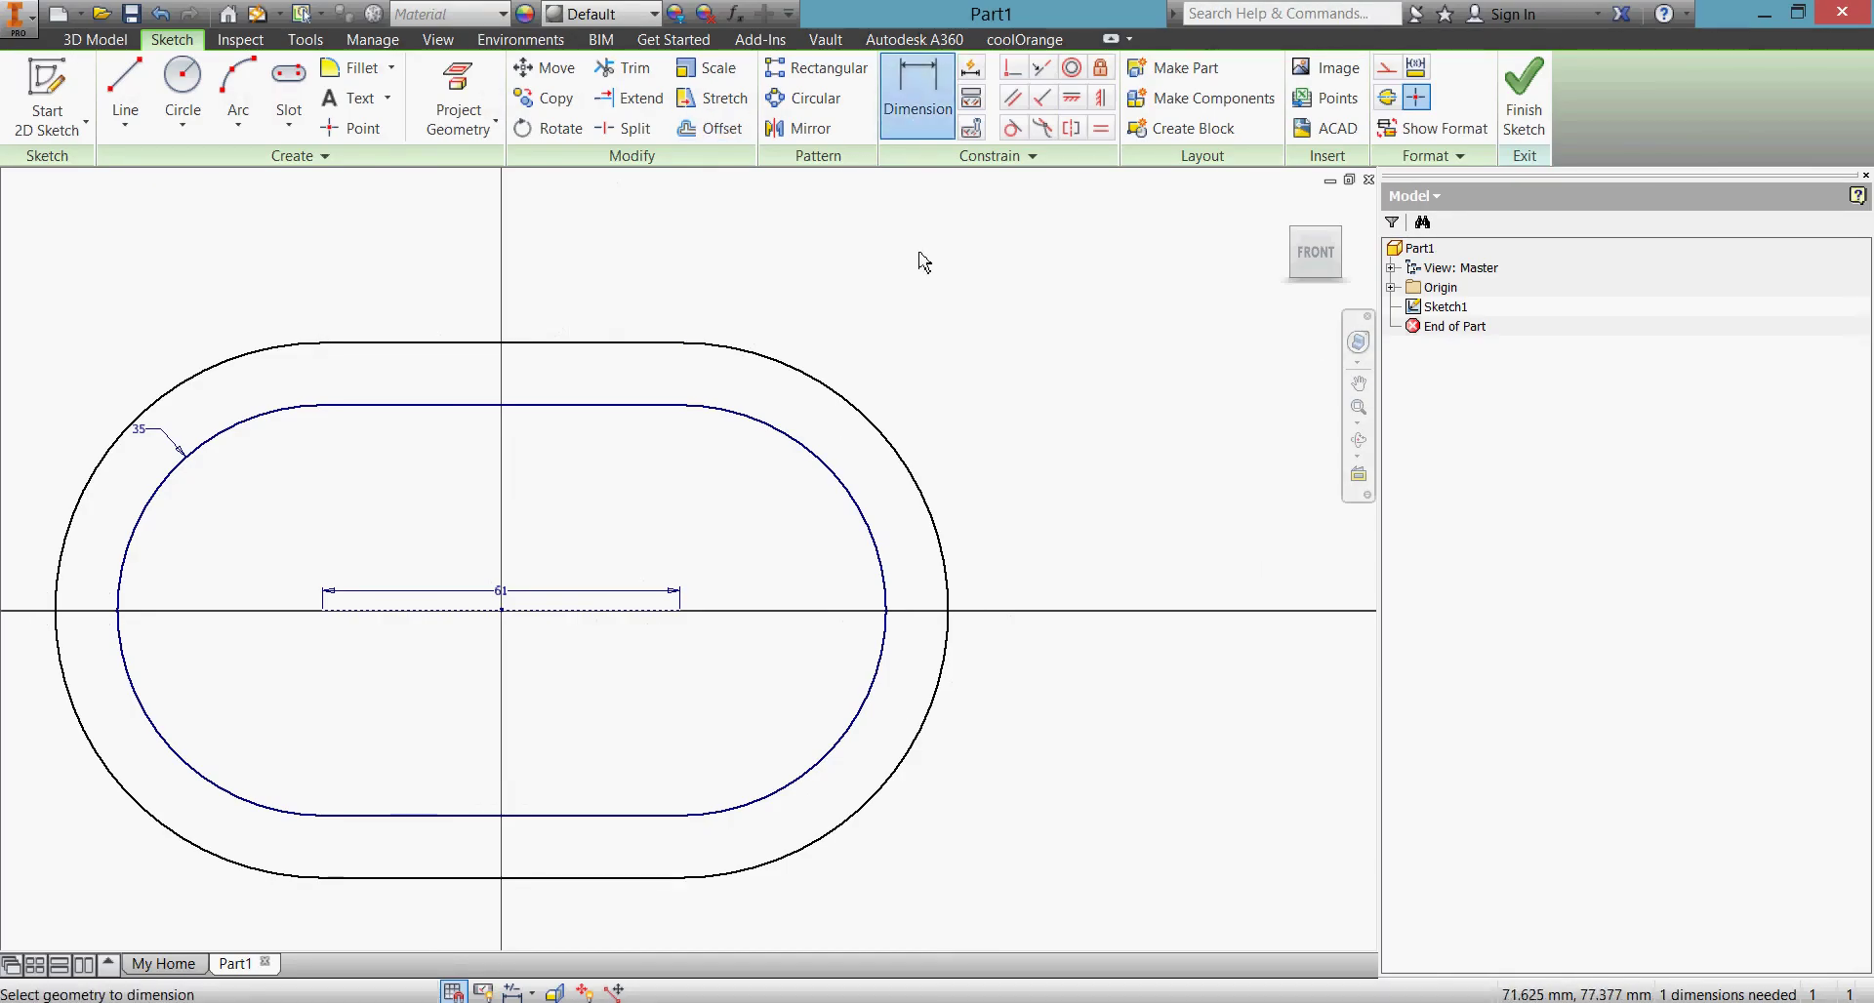
{"action": "left_click", "coordinate": [908, 466]}
{"action": "left_click", "coordinate": [943, 414]}
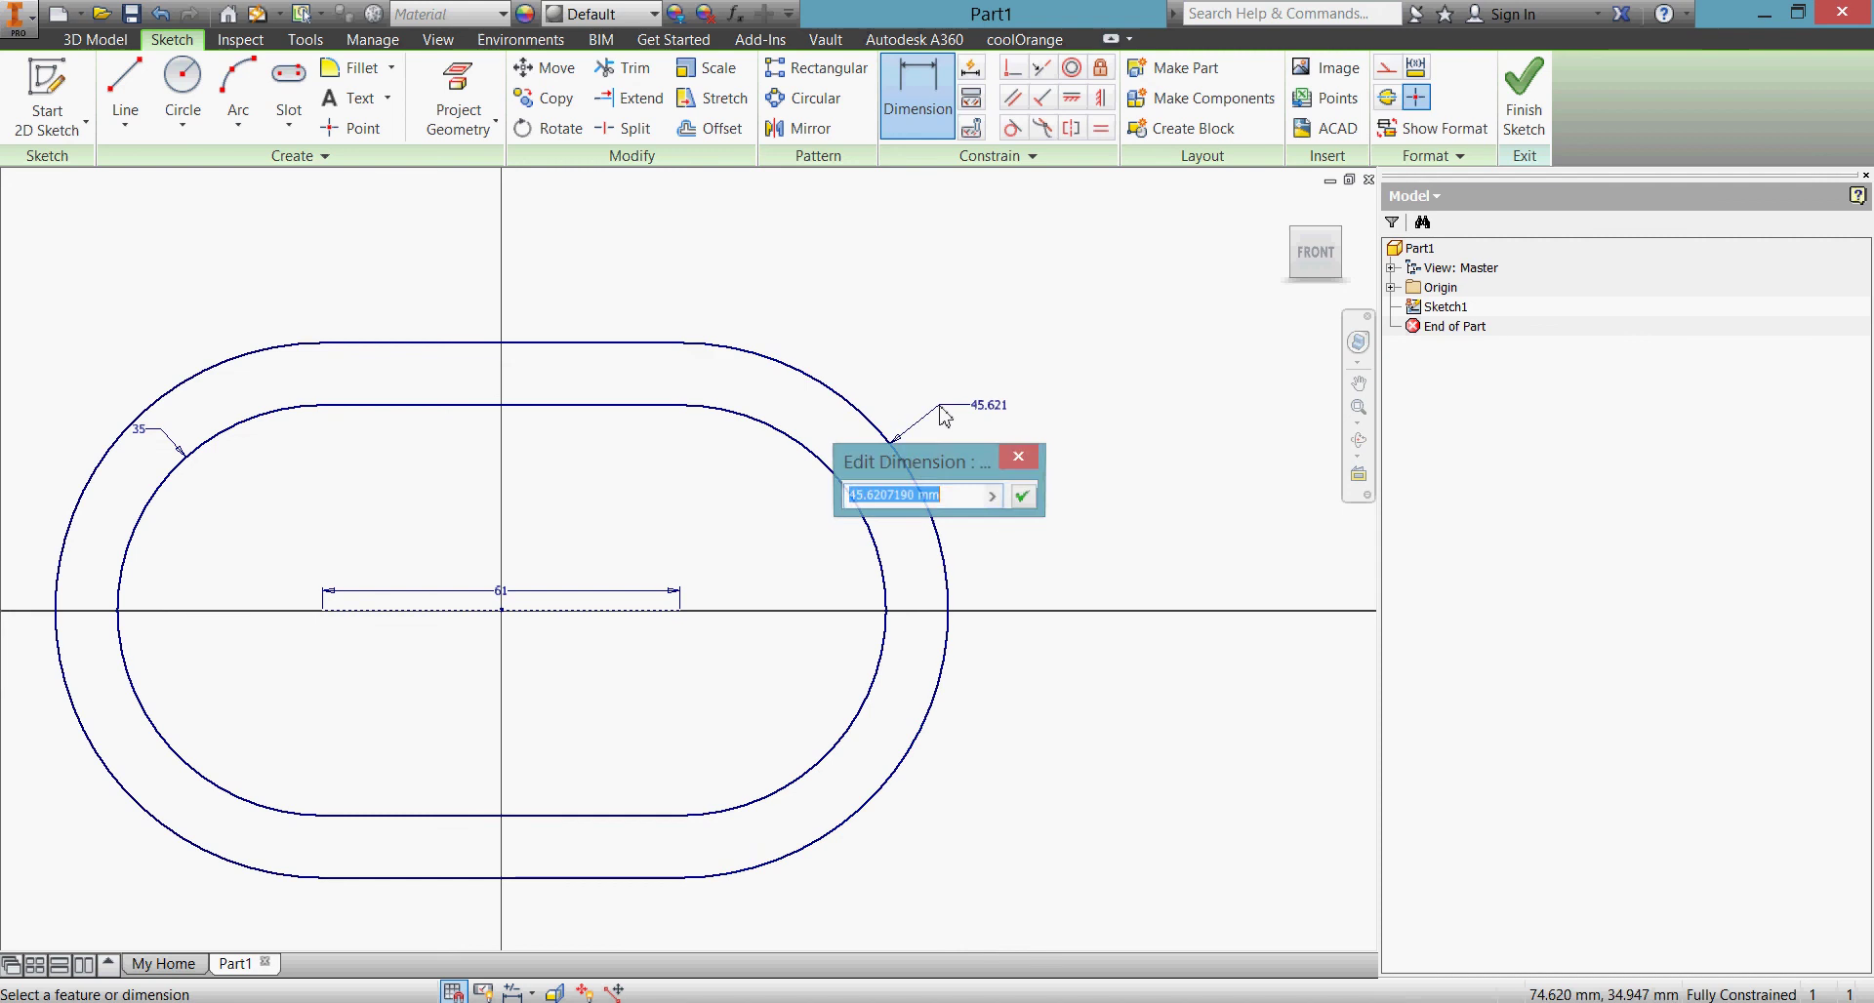
{"action": "type", "text": "58"}
{"action": "key", "text": "Return"}
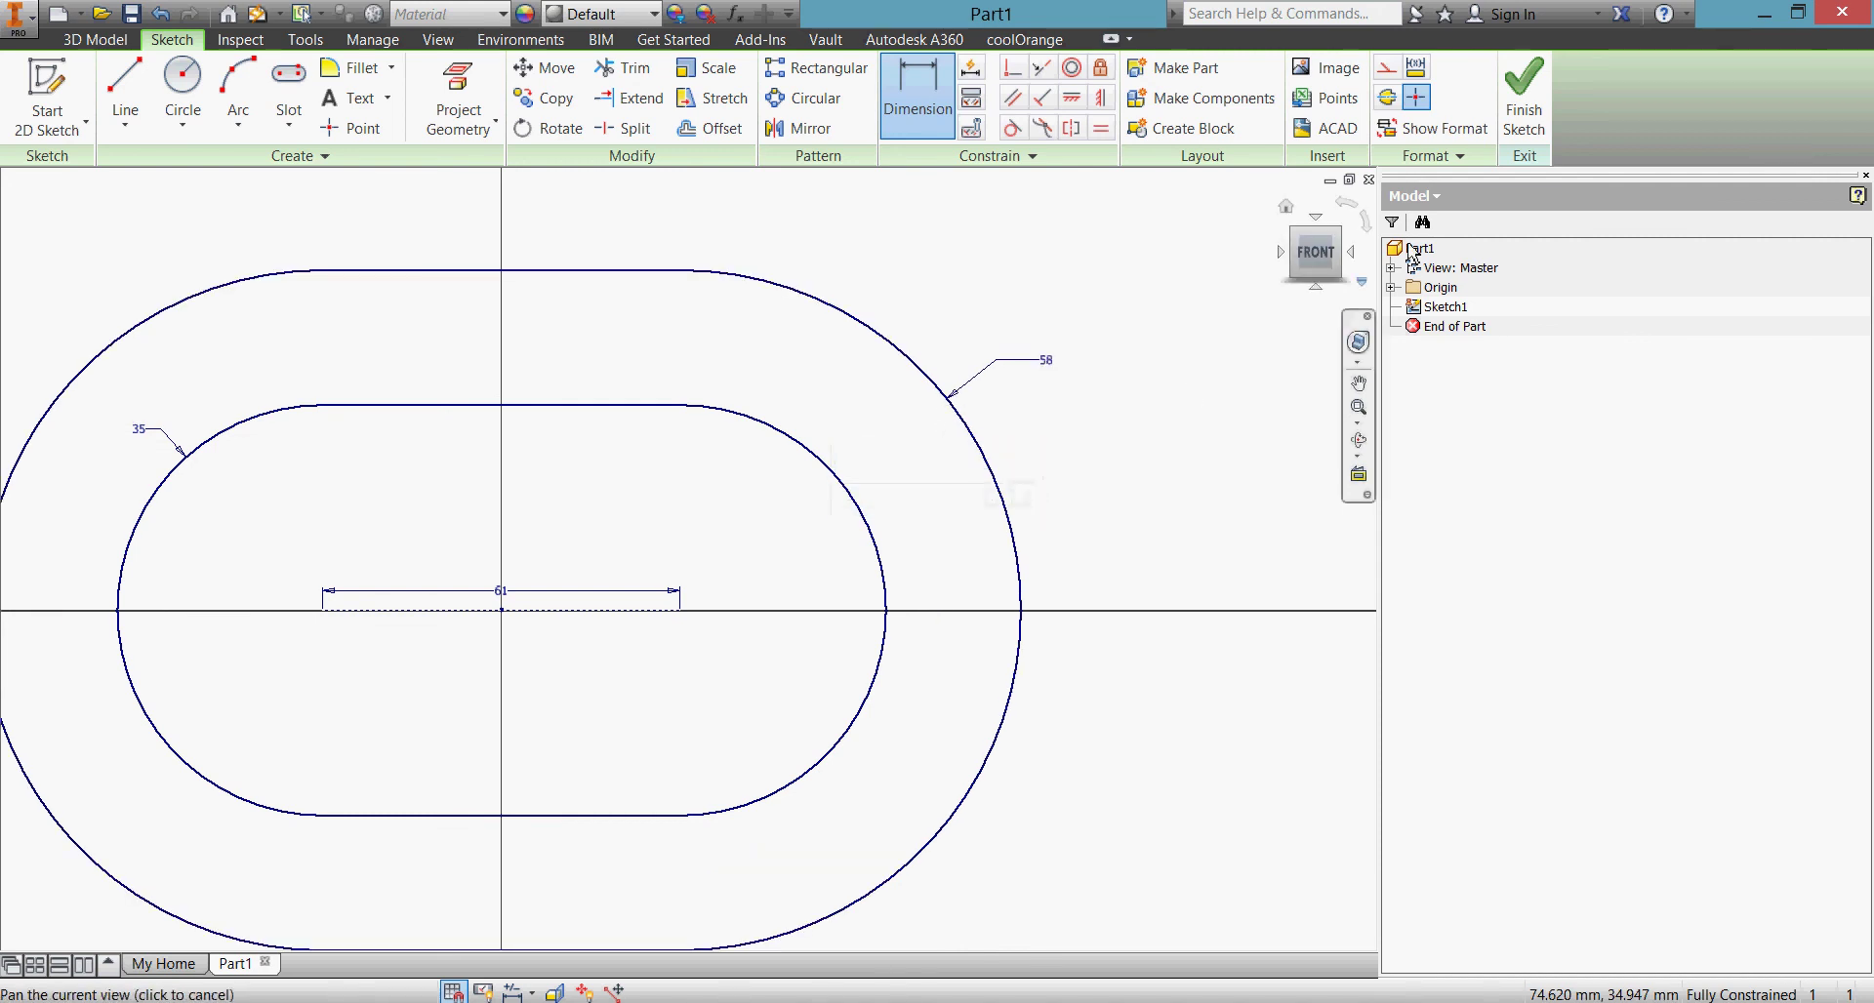
Step: Finish the sketch and extrude the ring between the two slot outlines by 50 mm
{"action": "left_click", "coordinate": [1523, 98]}
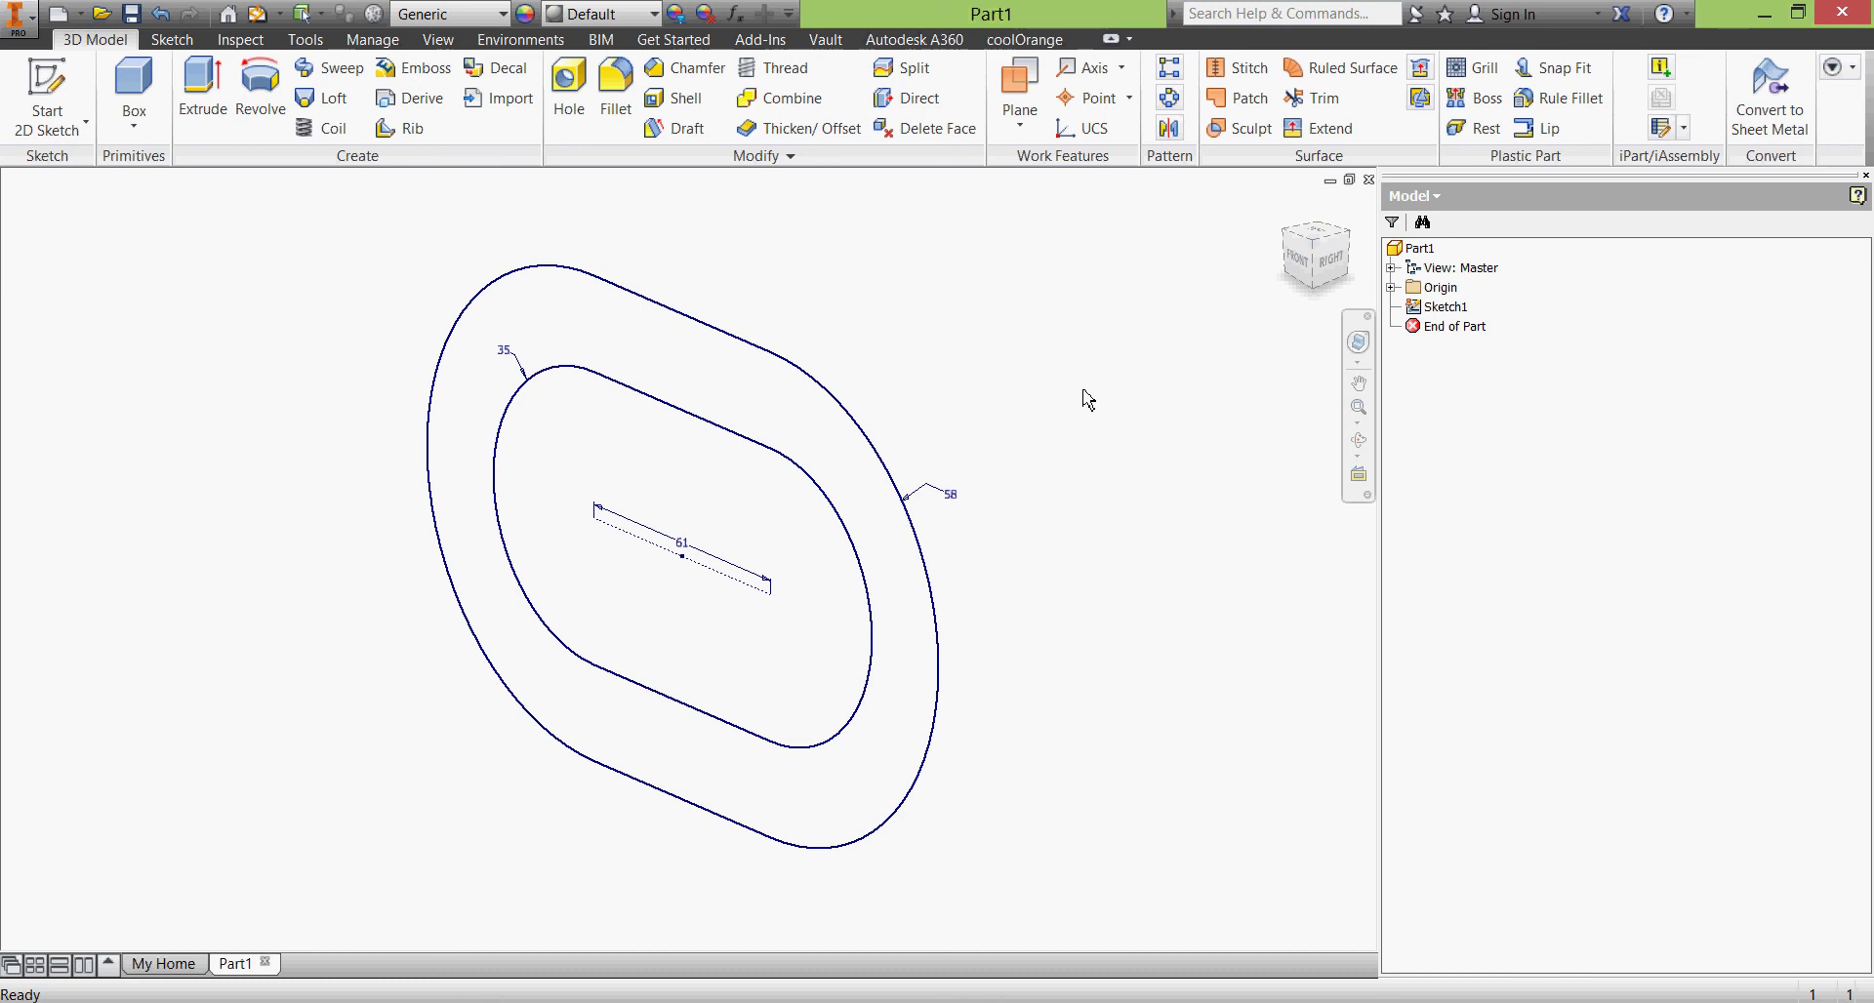
{"action": "left_click", "coordinate": [202, 93]}
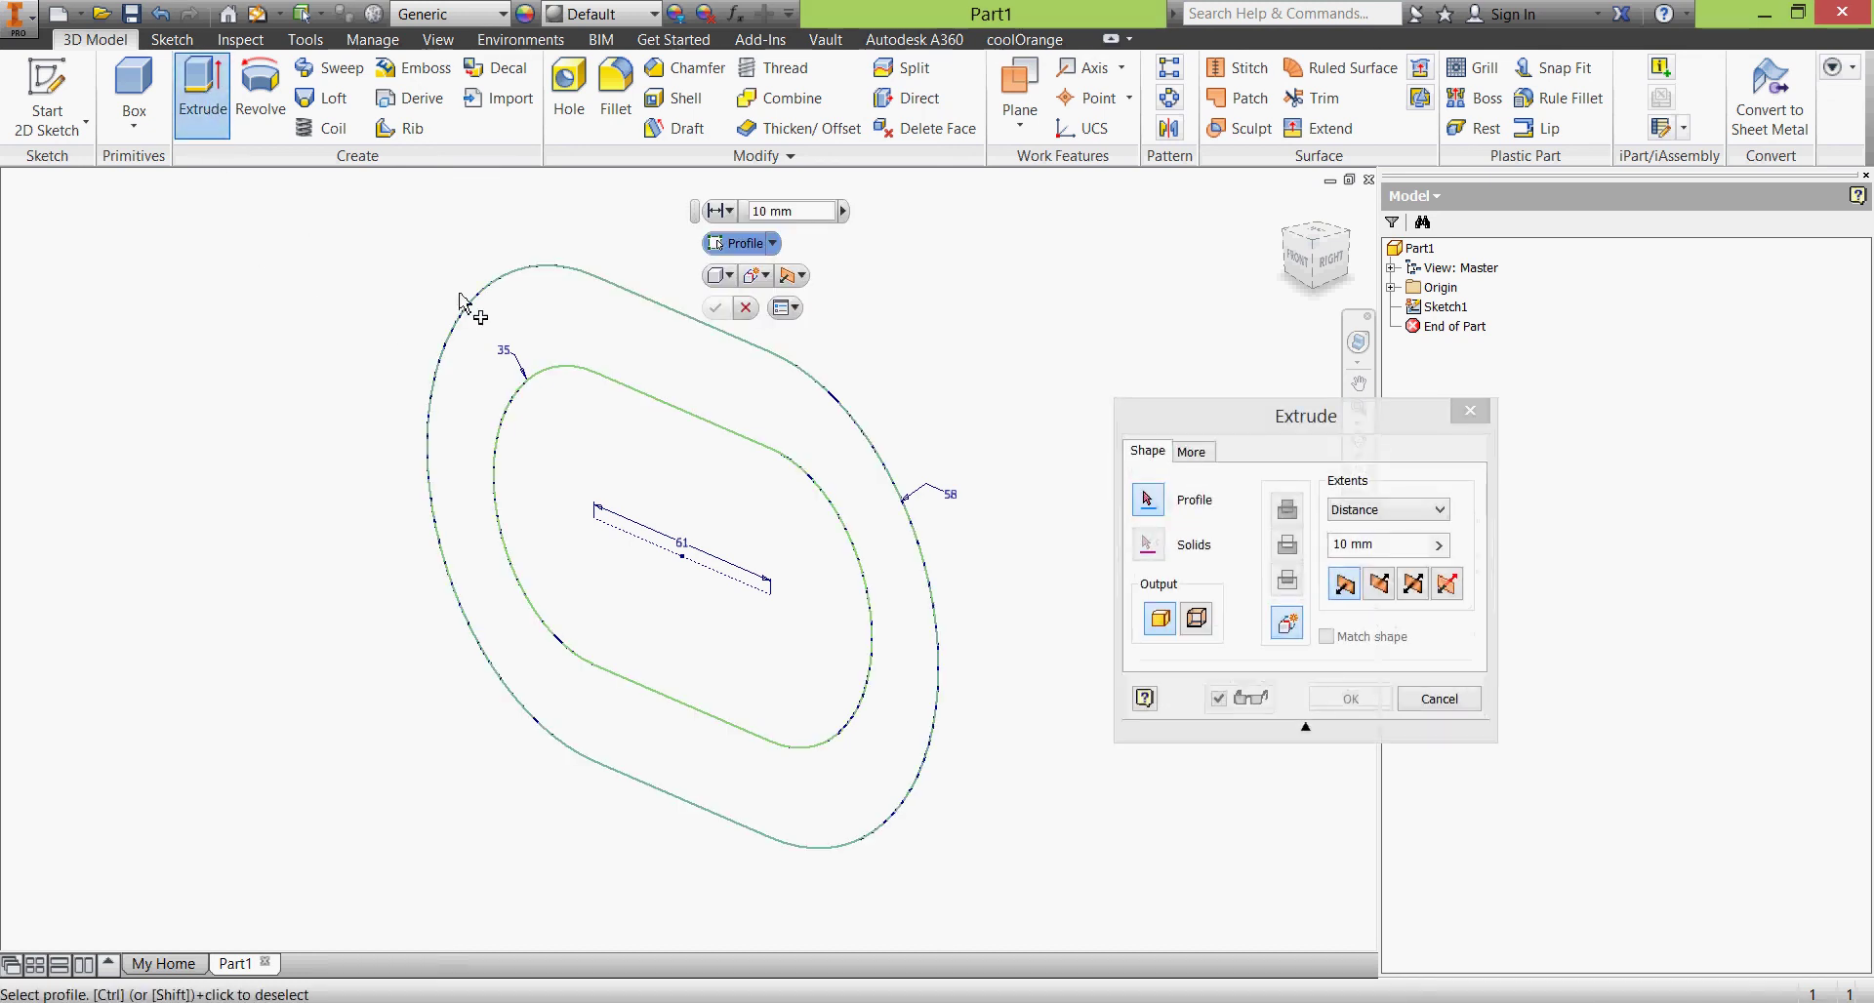
{"action": "left_click", "coordinate": [532, 326]}
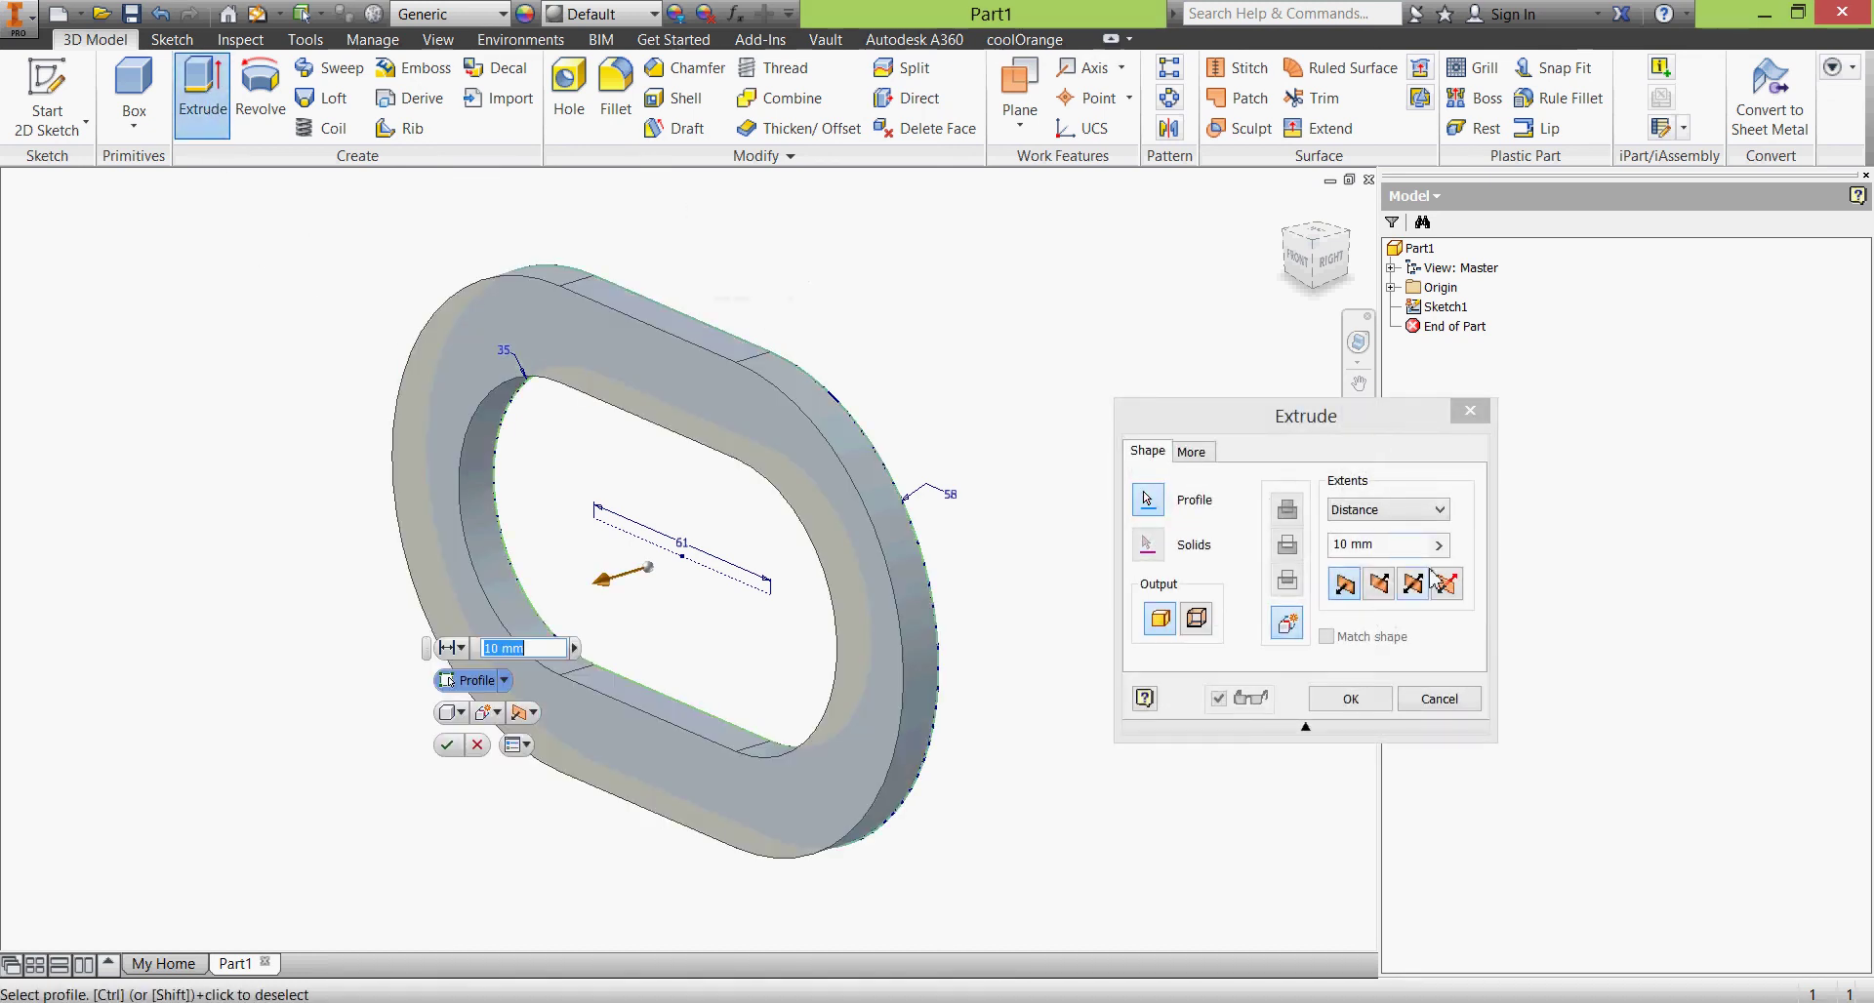
{"action": "left_click", "coordinate": [1404, 547]}
{"action": "type", "text": "50"}
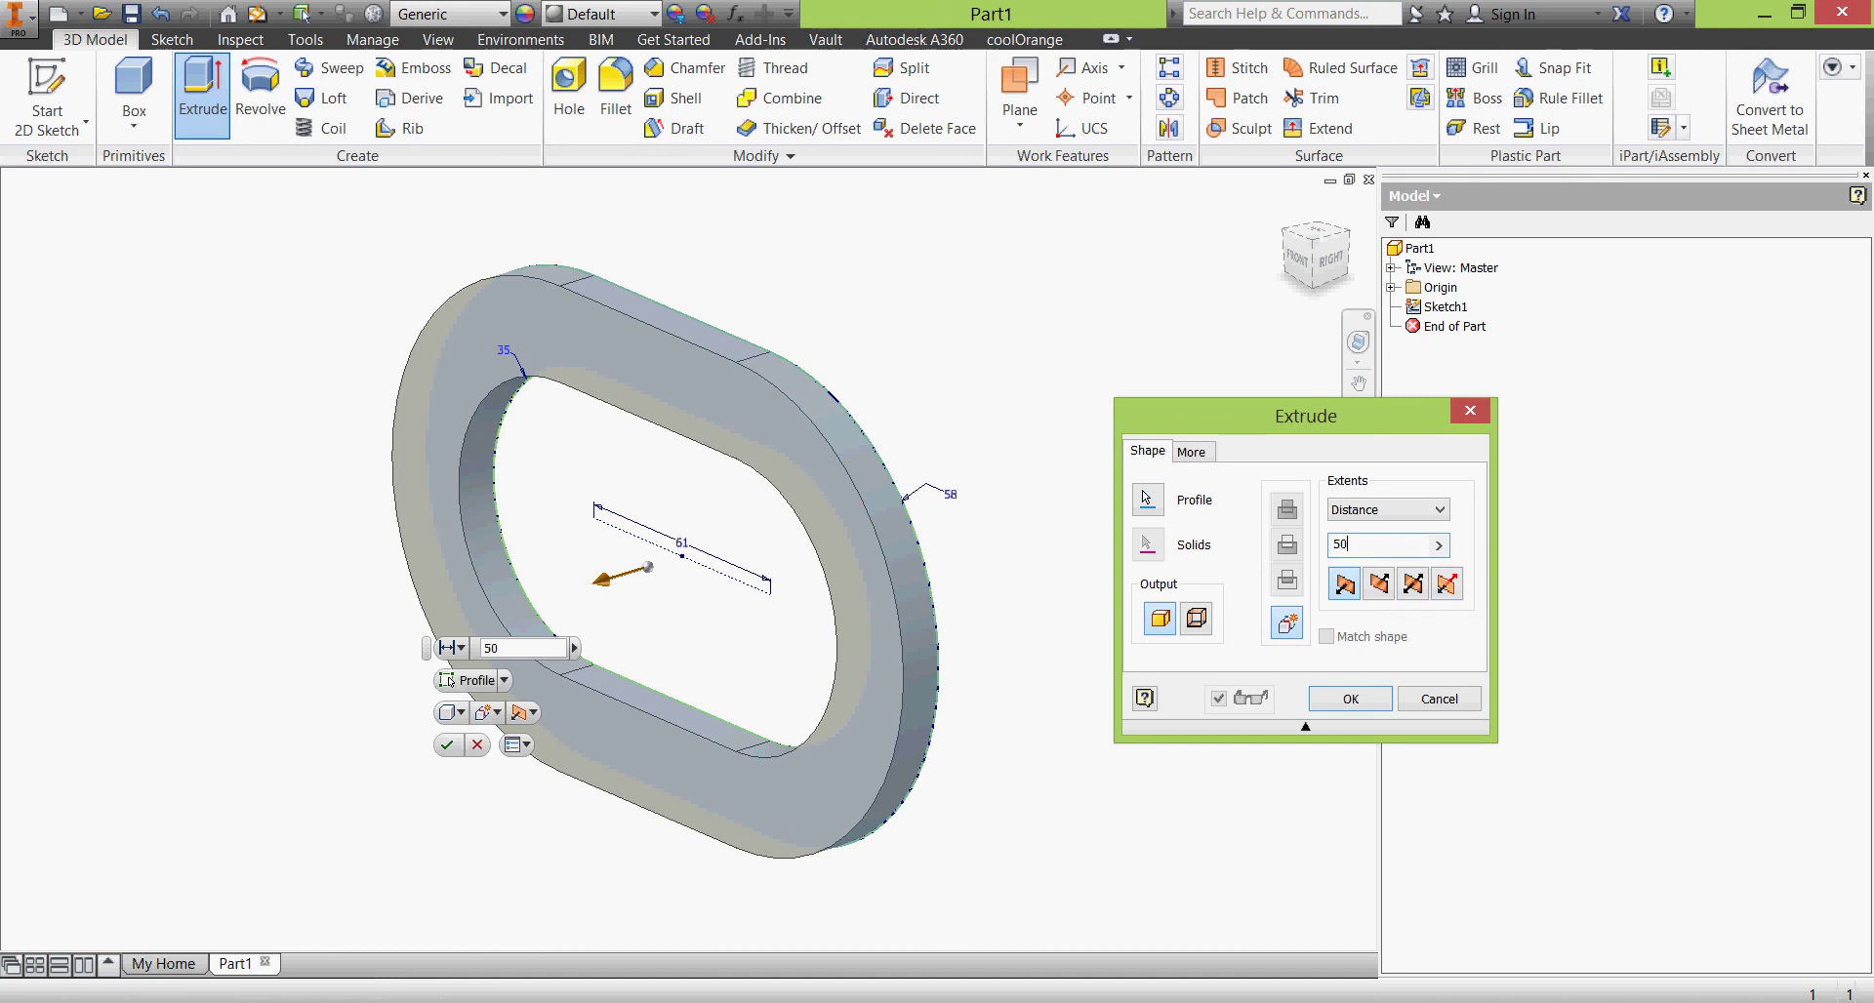
{"action": "left_click", "coordinate": [1349, 700]}
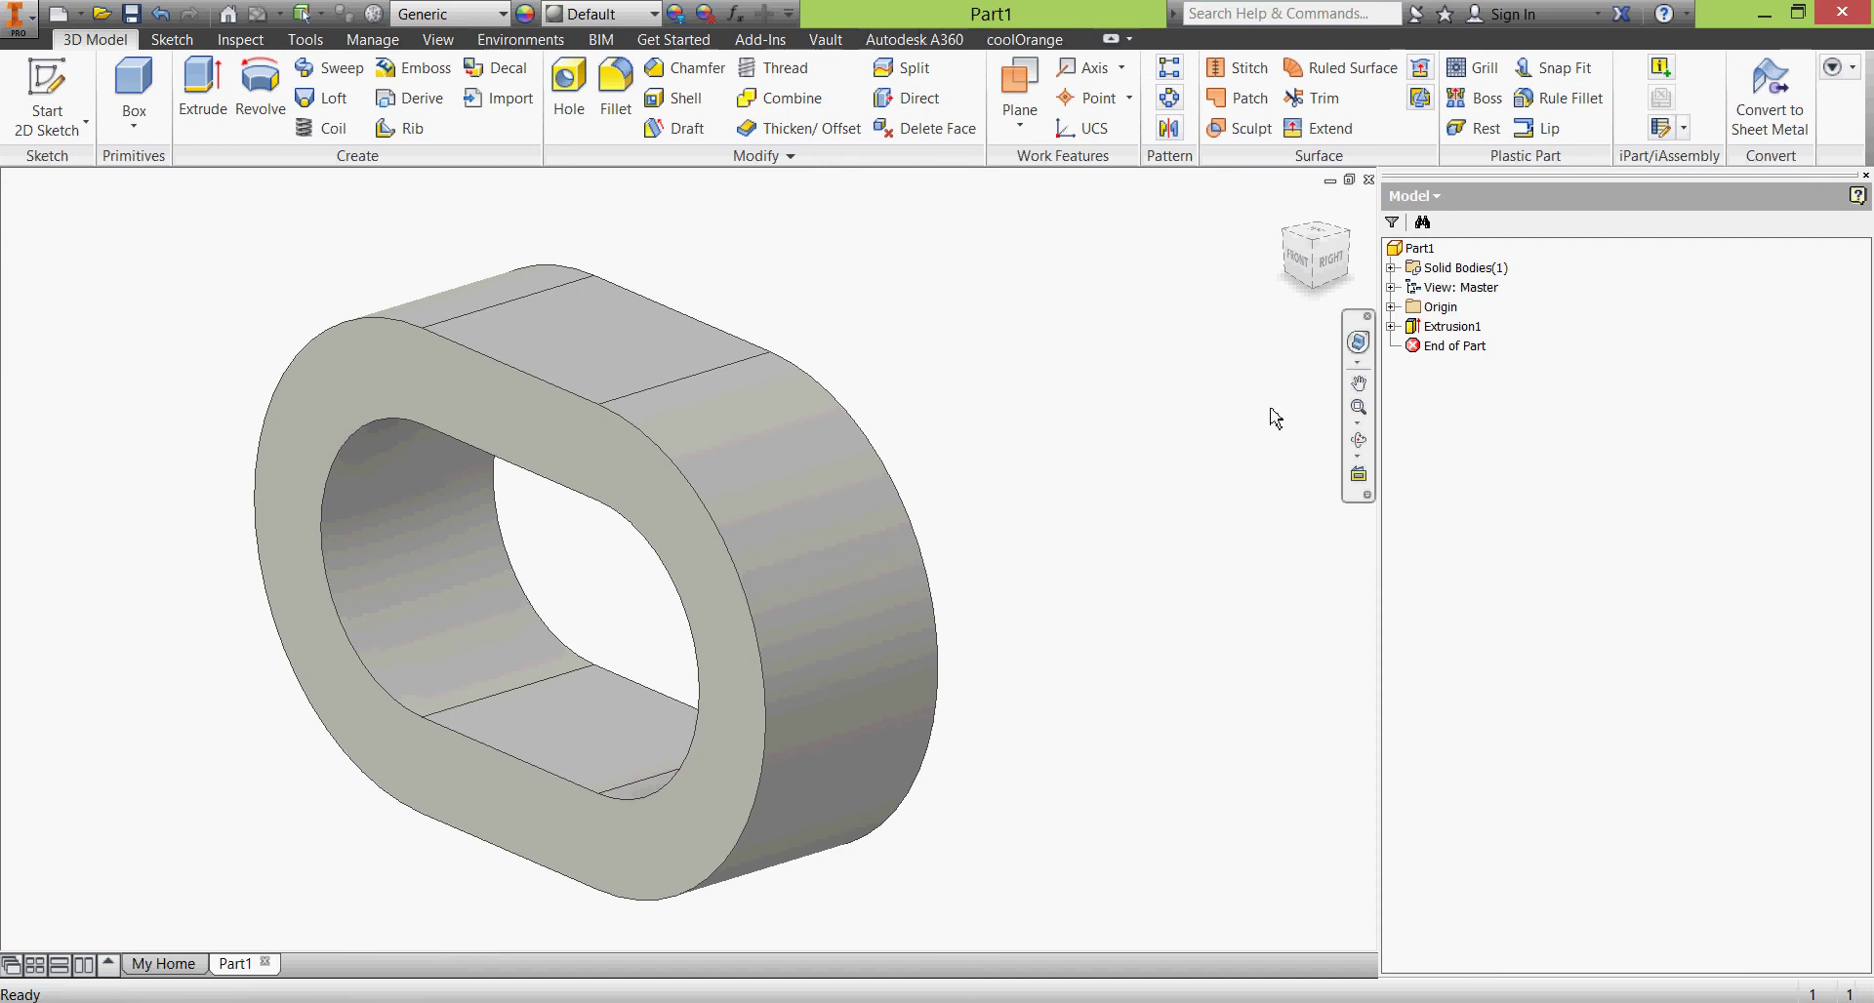
Step: View the extruded ring straight on and set that orientation as the part's Top view
{"action": "left_click_drag", "start_coordinate": [1271, 335], "coordinate": [1229, 427]}
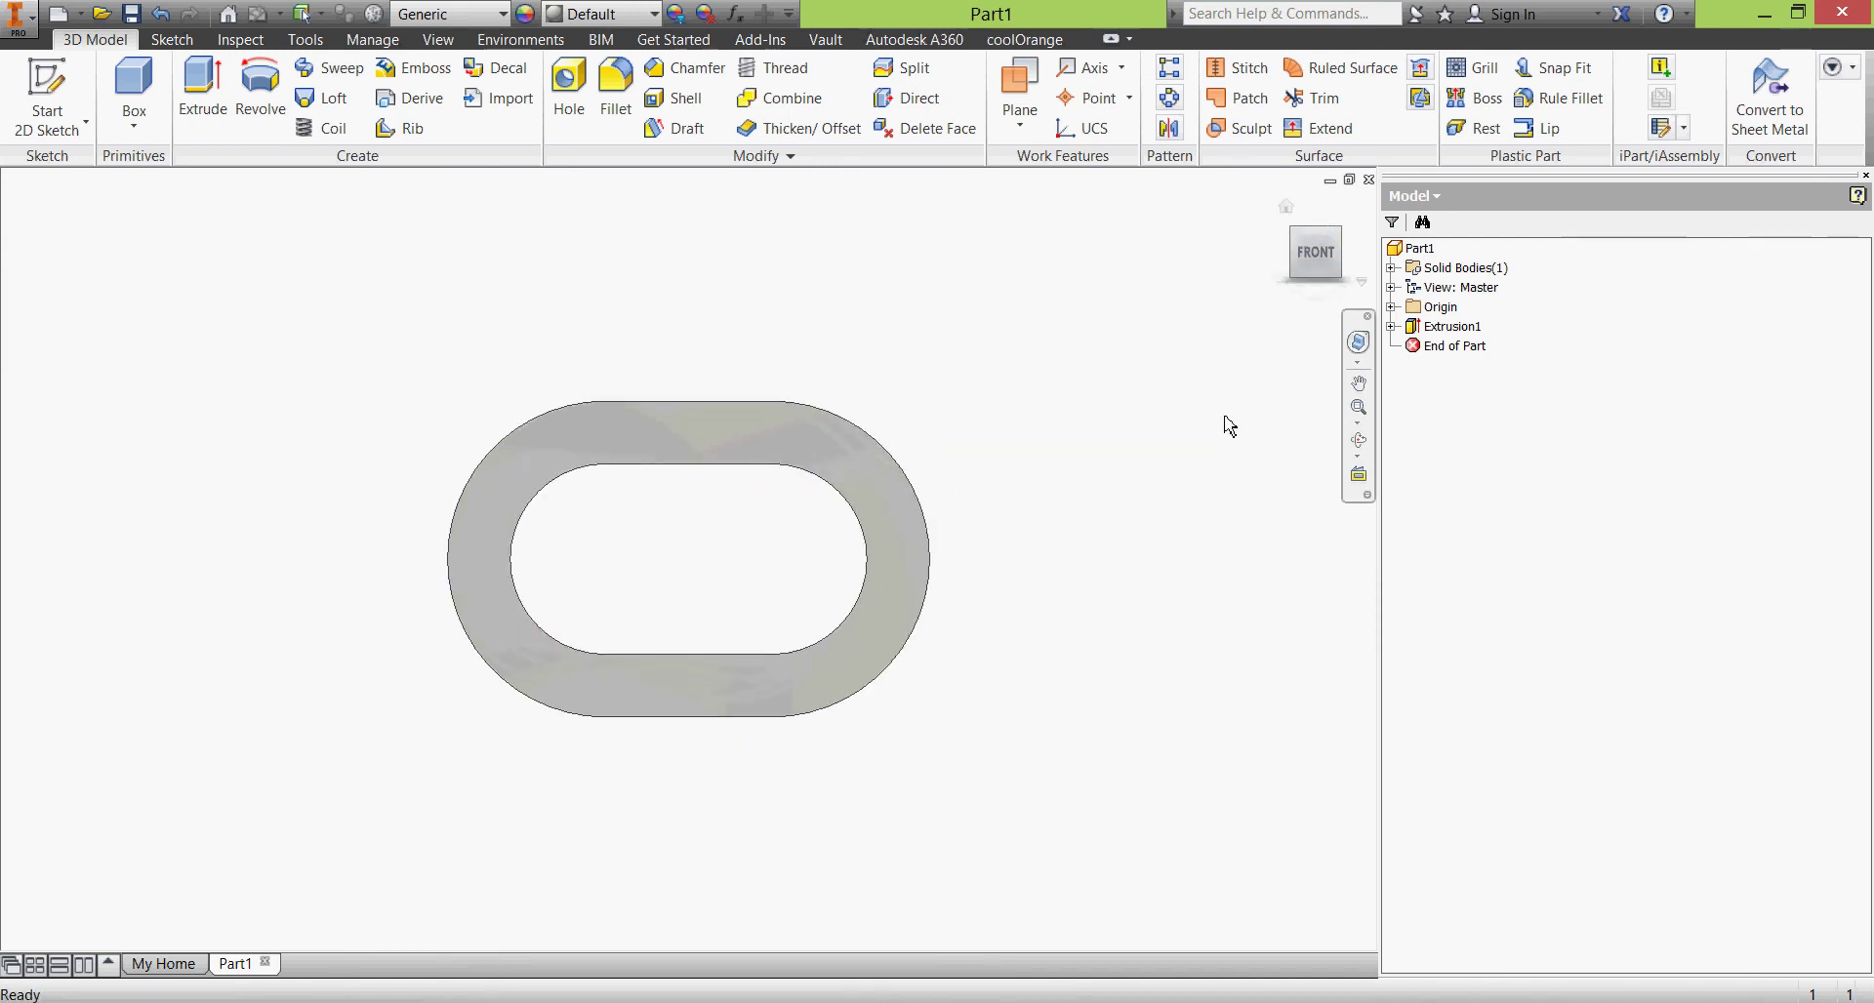
{"action": "right_click", "coordinate": [1322, 272]}
{"action": "mouse_move", "coordinate": [1439, 458]}
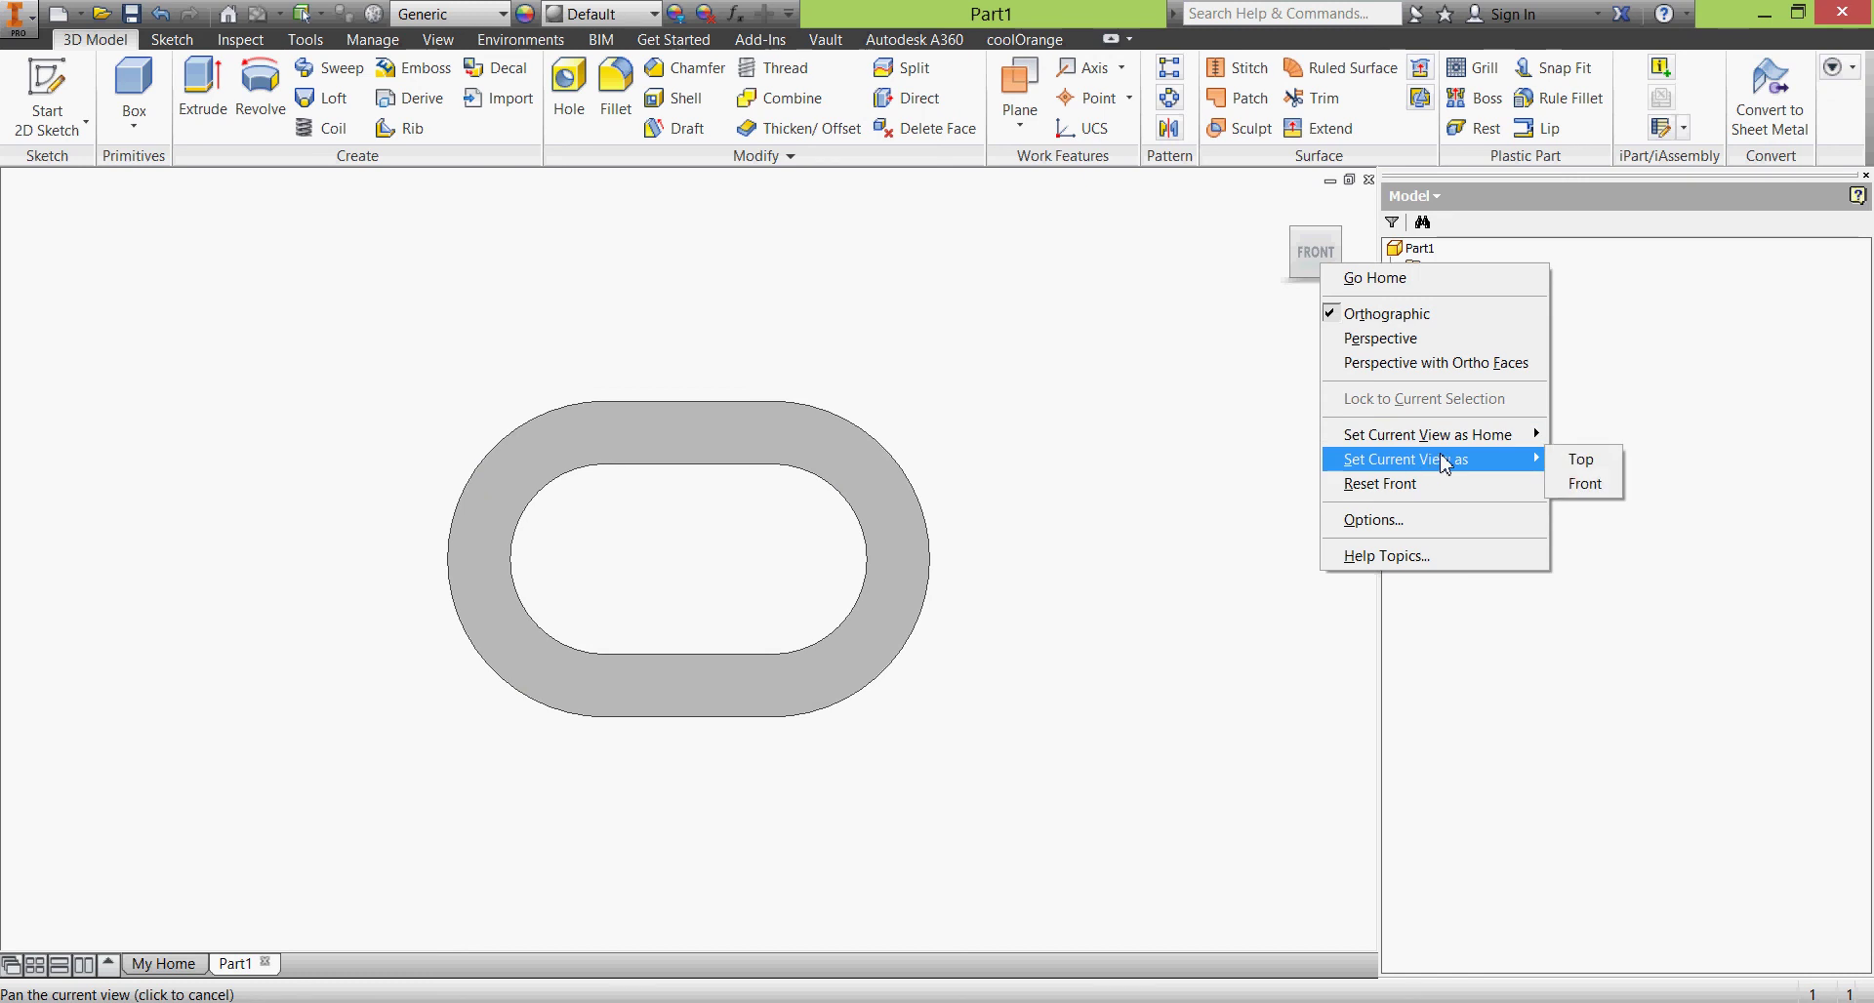
{"action": "left_click", "coordinate": [1586, 460]}
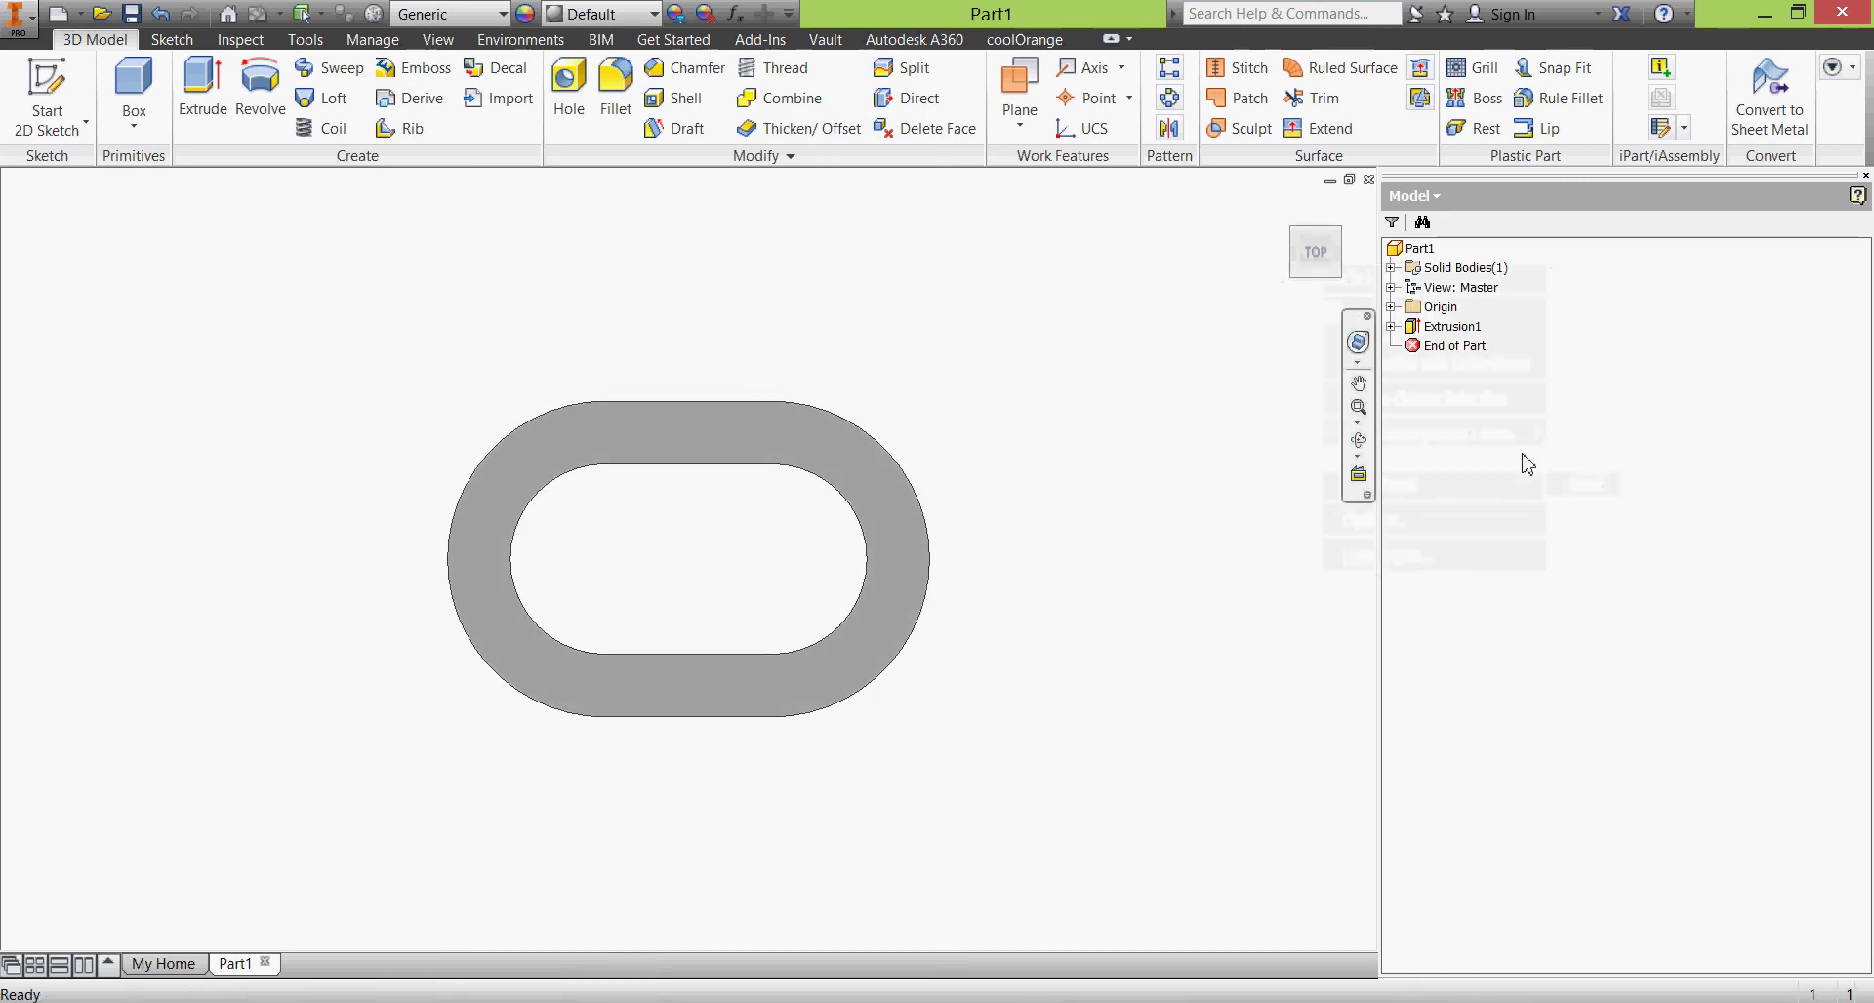
Step: Orient the model to the top-left-front isometric corner and set it as the home view with Fit to View
{"action": "left_click", "coordinate": [1316, 276]}
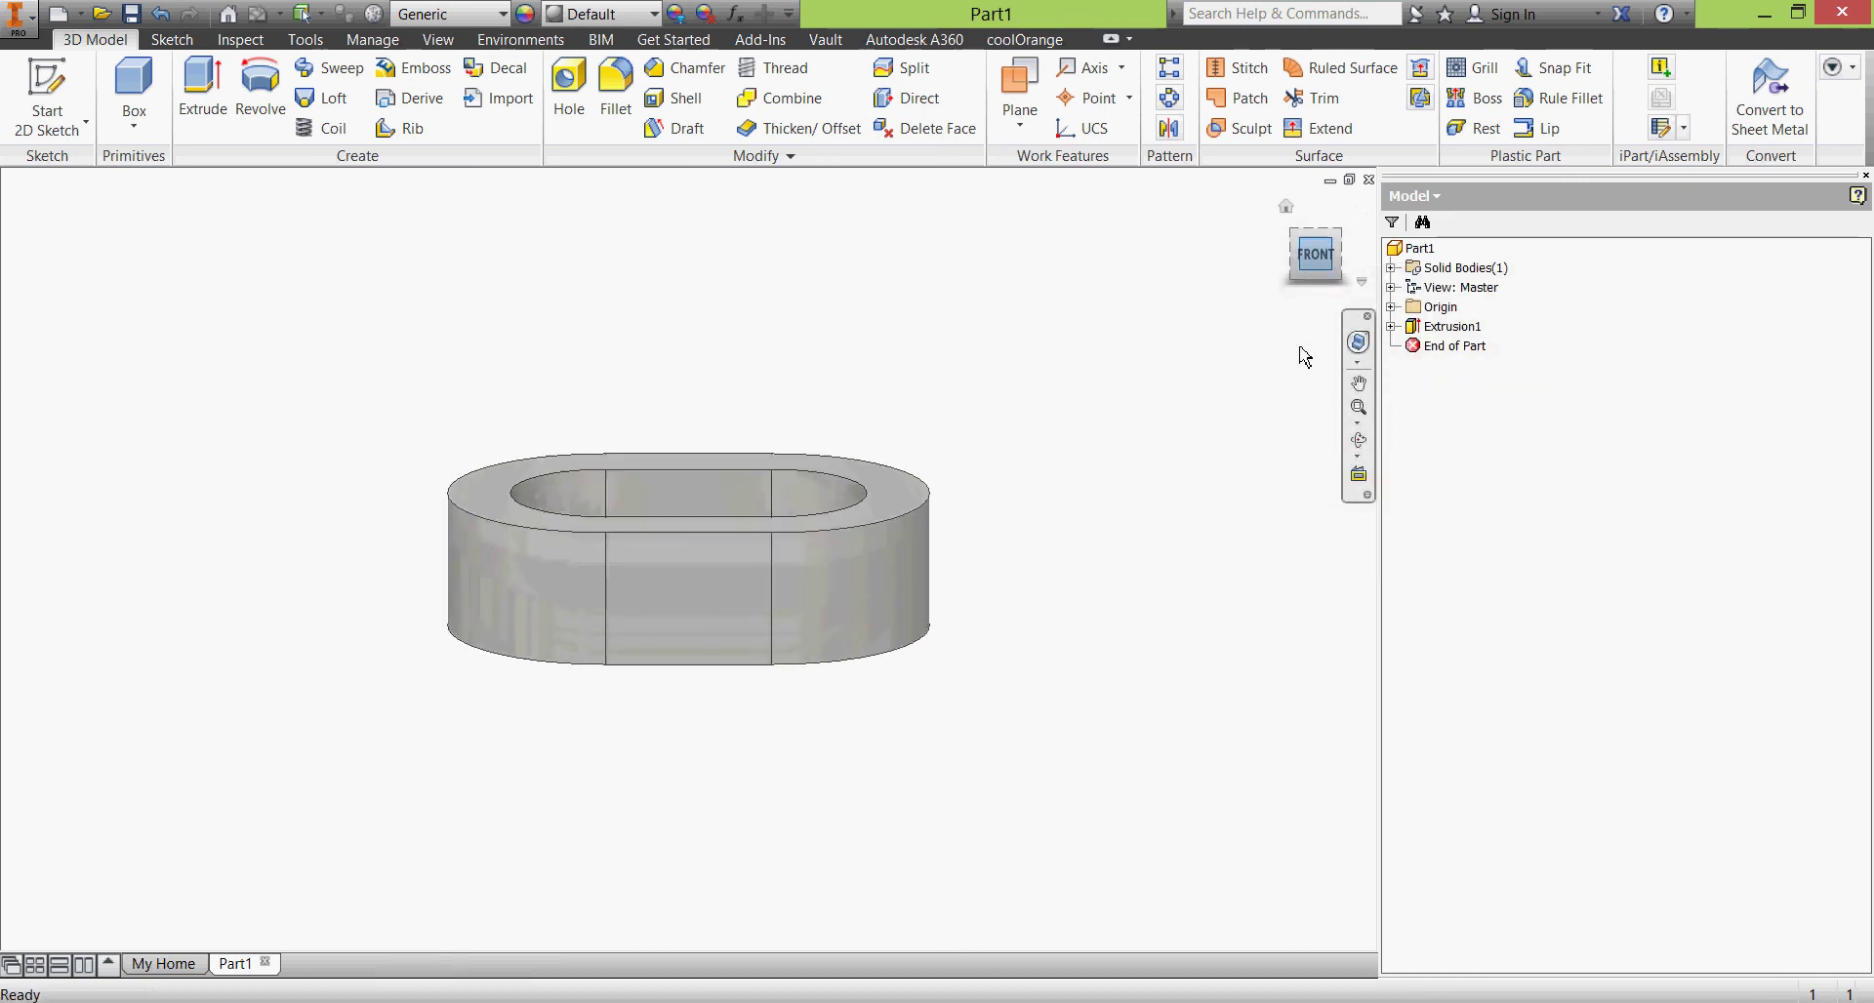
{"action": "left_click", "coordinate": [1295, 234]}
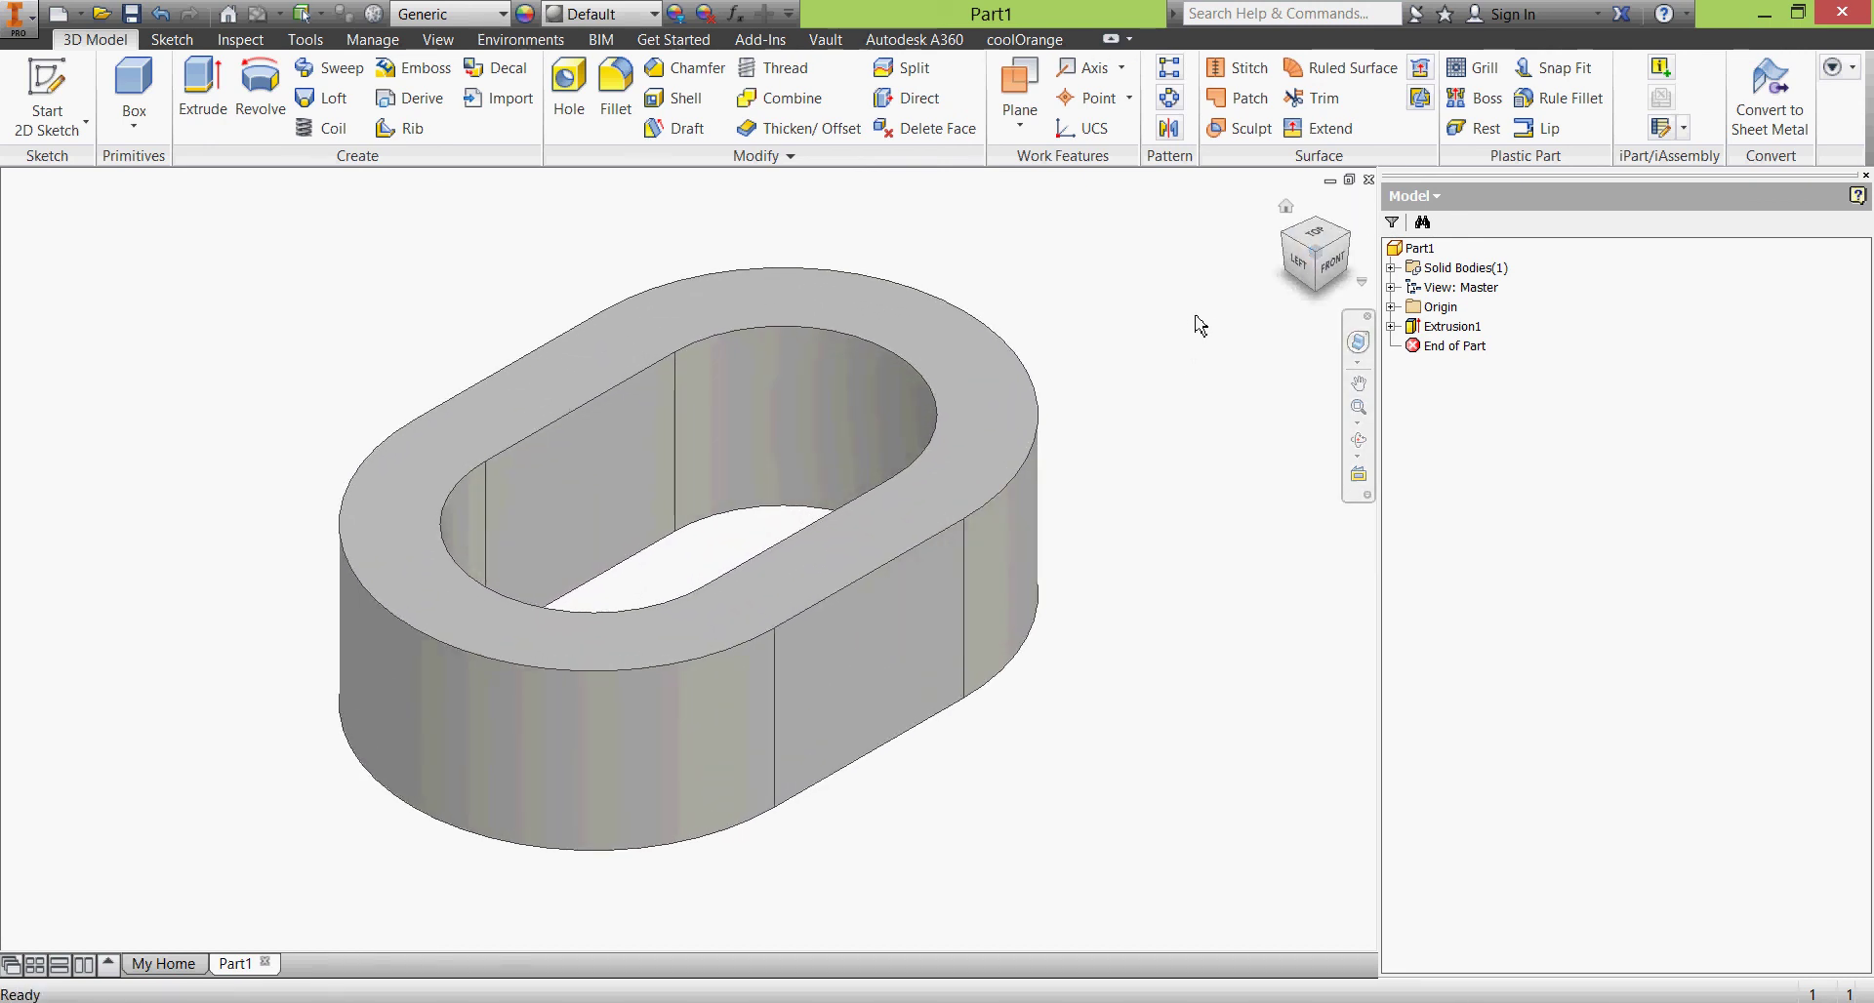
{"action": "right_click", "coordinate": [1290, 217]}
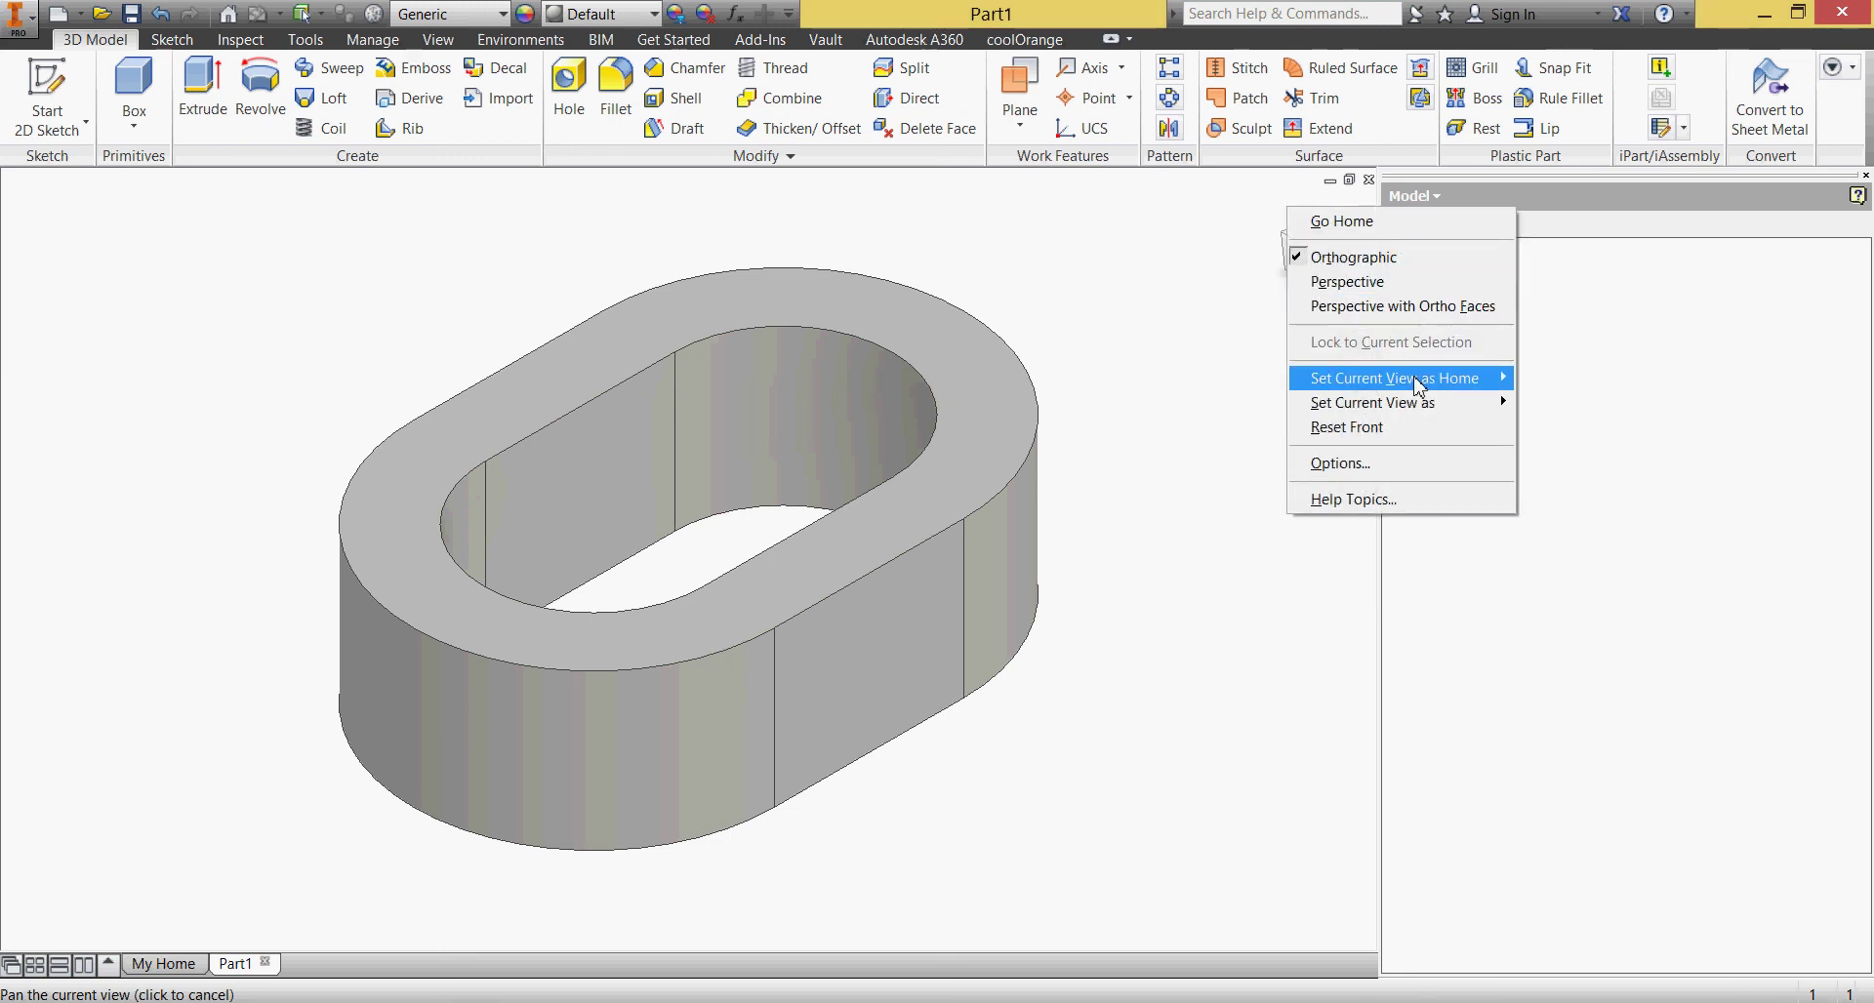
{"action": "mouse_move", "coordinate": [1421, 386]}
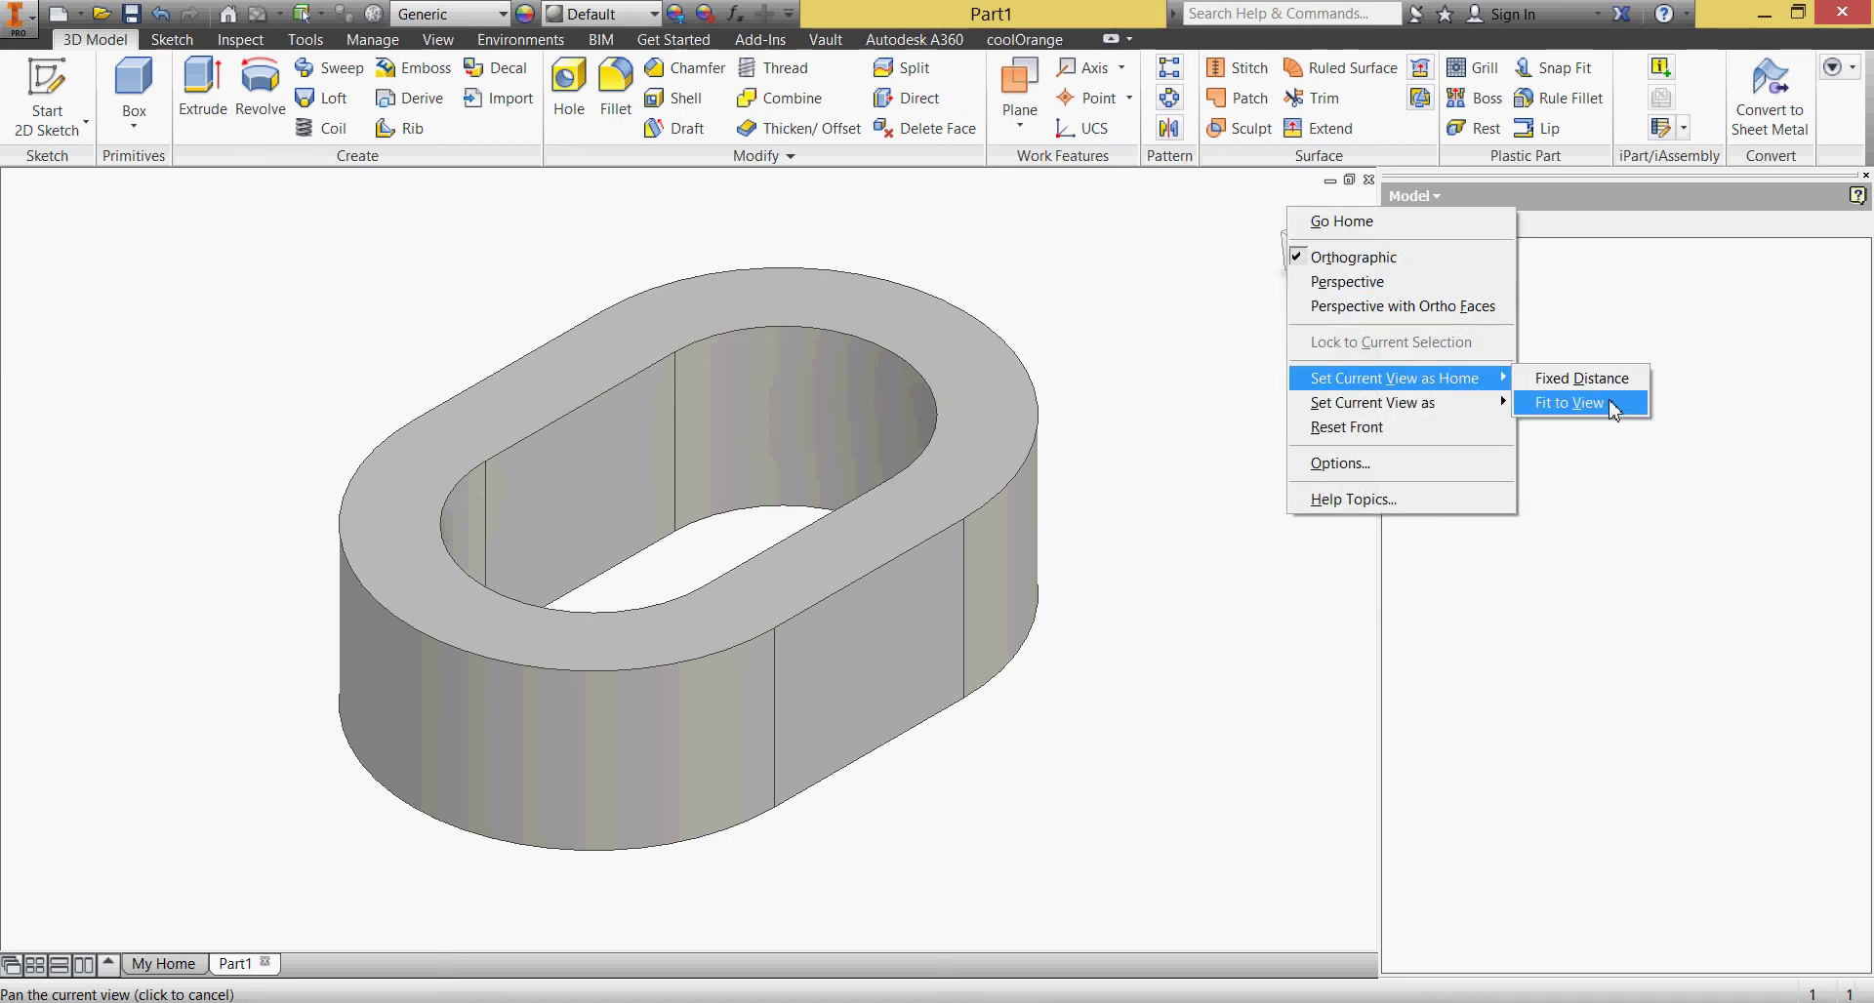
{"action": "left_click", "coordinate": [1571, 402]}
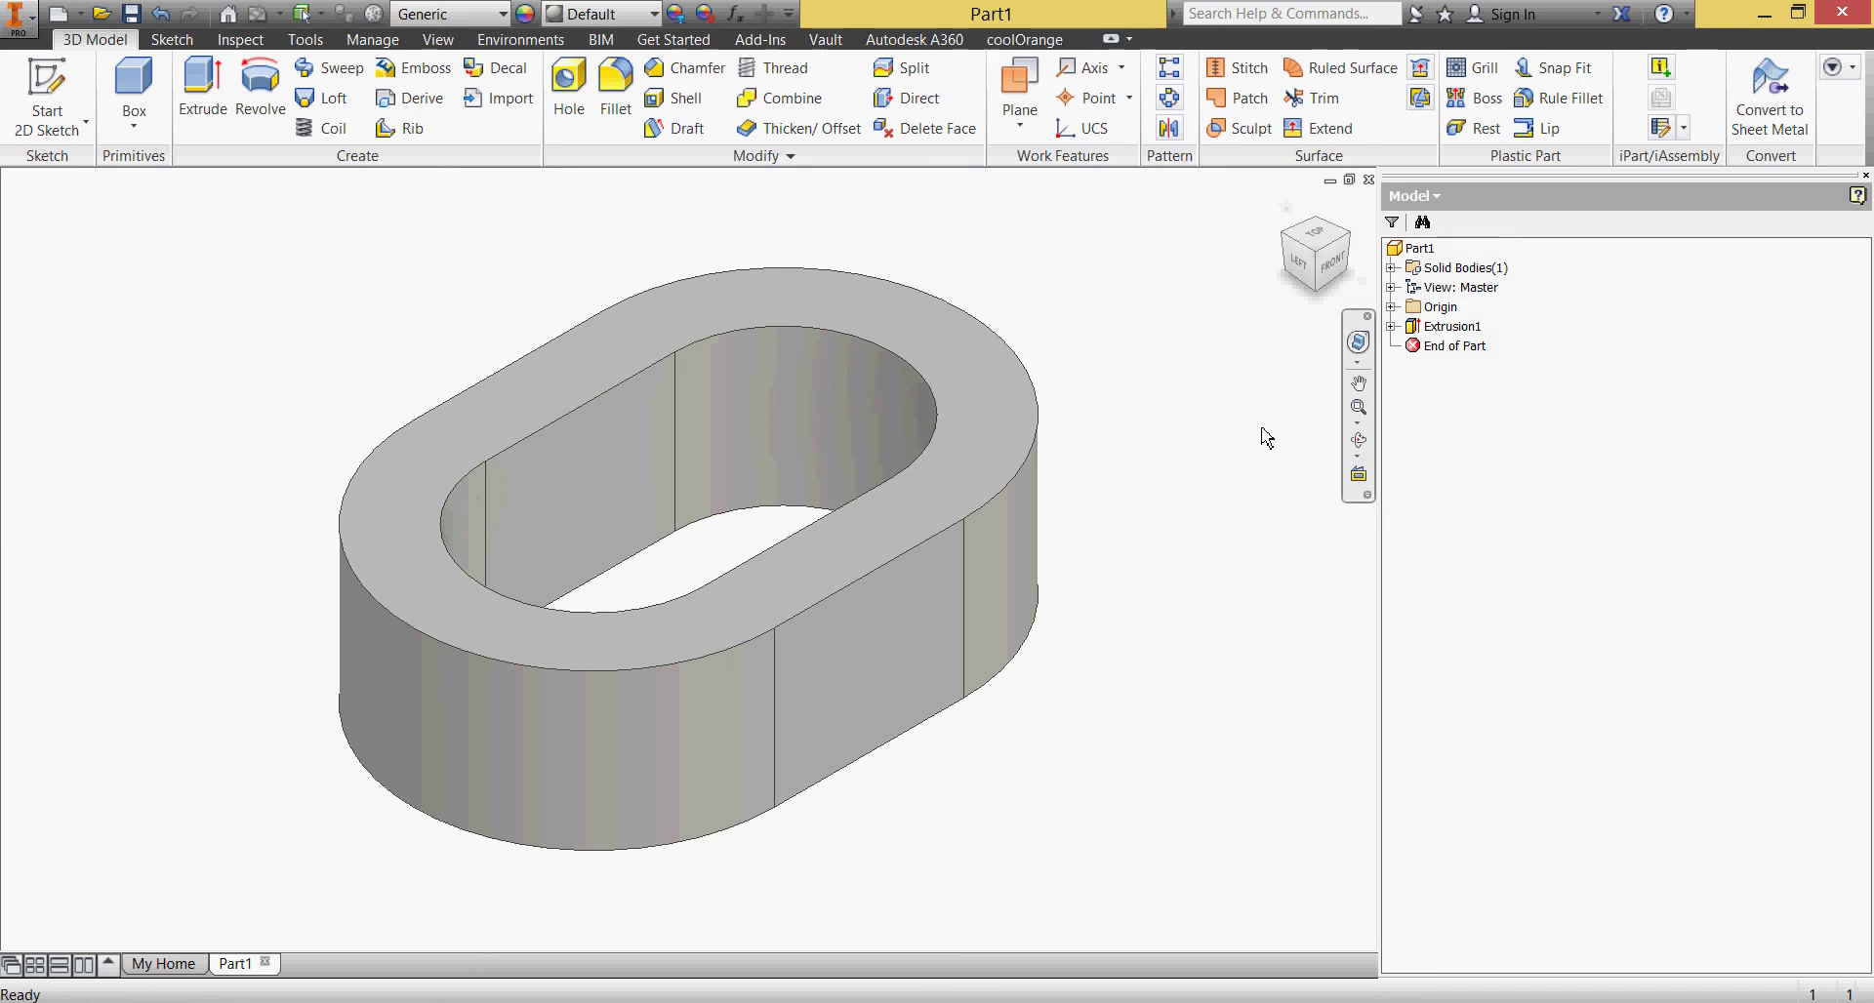
Step: Save the part as BODY in the OIL PUMP workspace folder
{"action": "left_click", "coordinate": [133, 13]}
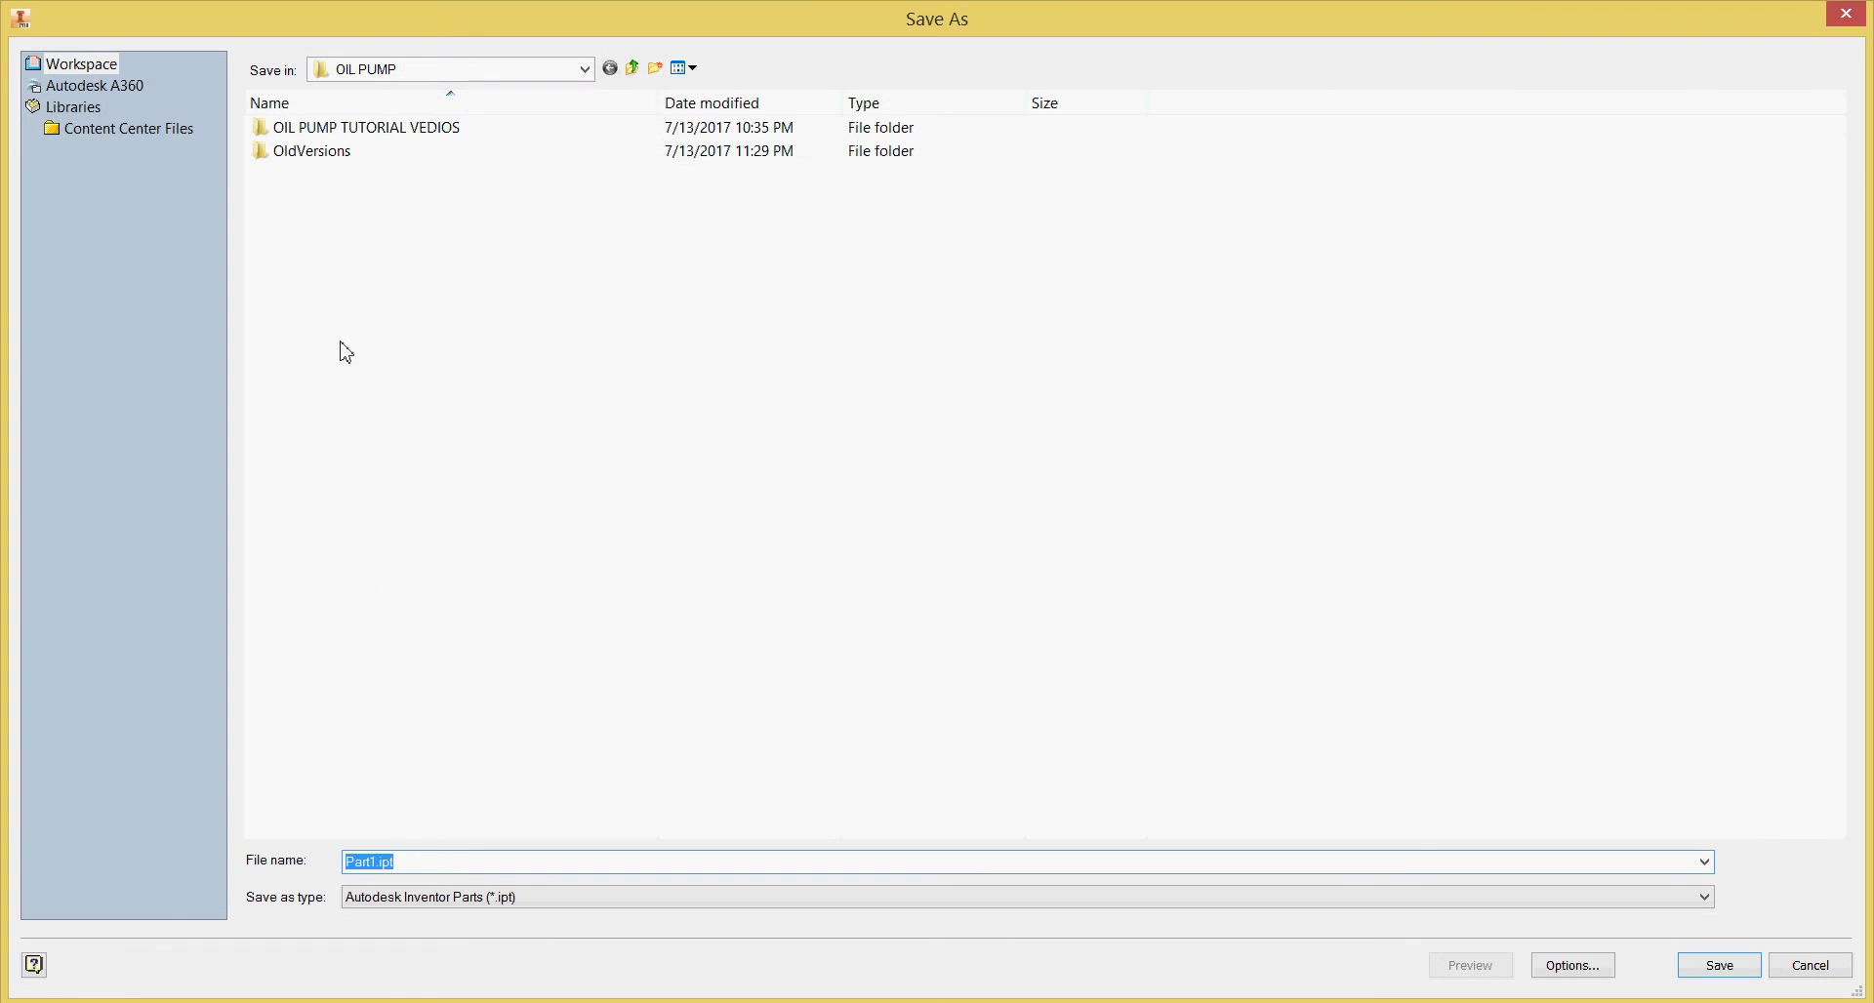
{"action": "type", "text": "BODY"}
{"action": "left_click", "coordinate": [1715, 963]}
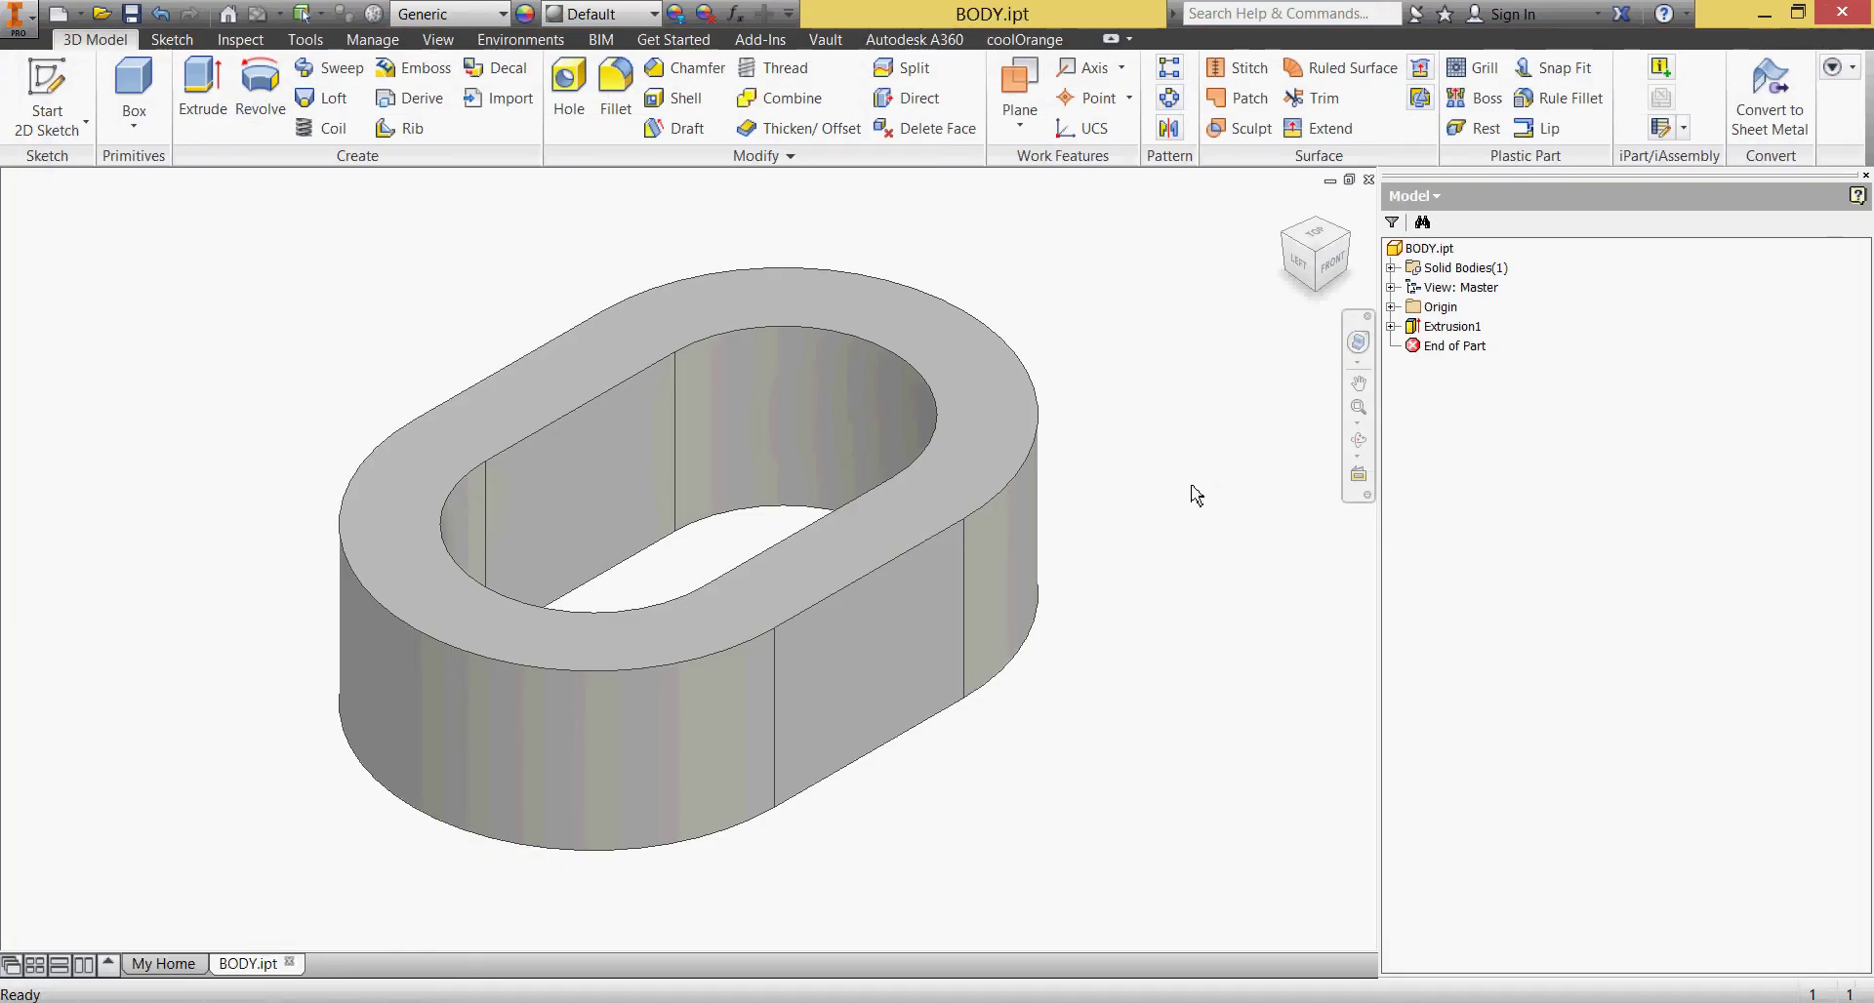
Step: Start a new 2D sketch on the bottom face of the extruded ring
{"action": "left_click", "coordinate": [1315, 301]}
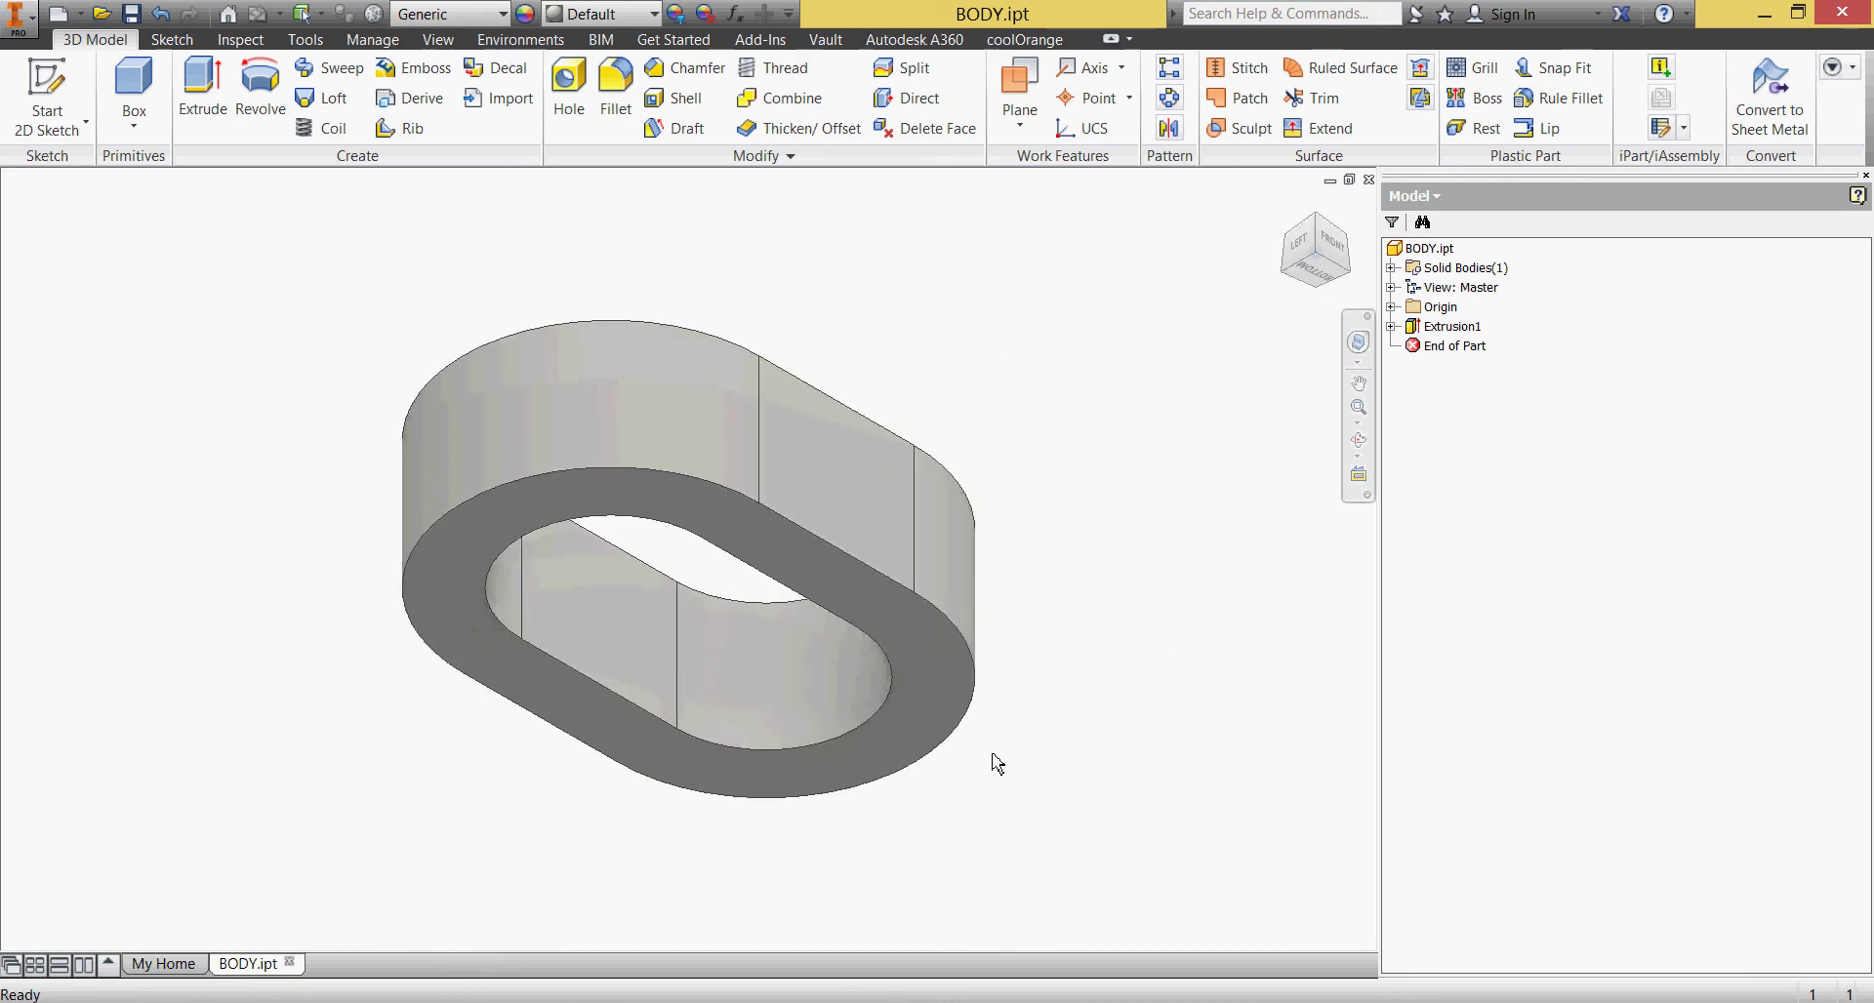
{"action": "left_click", "coordinate": [939, 717]}
{"action": "left_click", "coordinate": [1015, 703]}
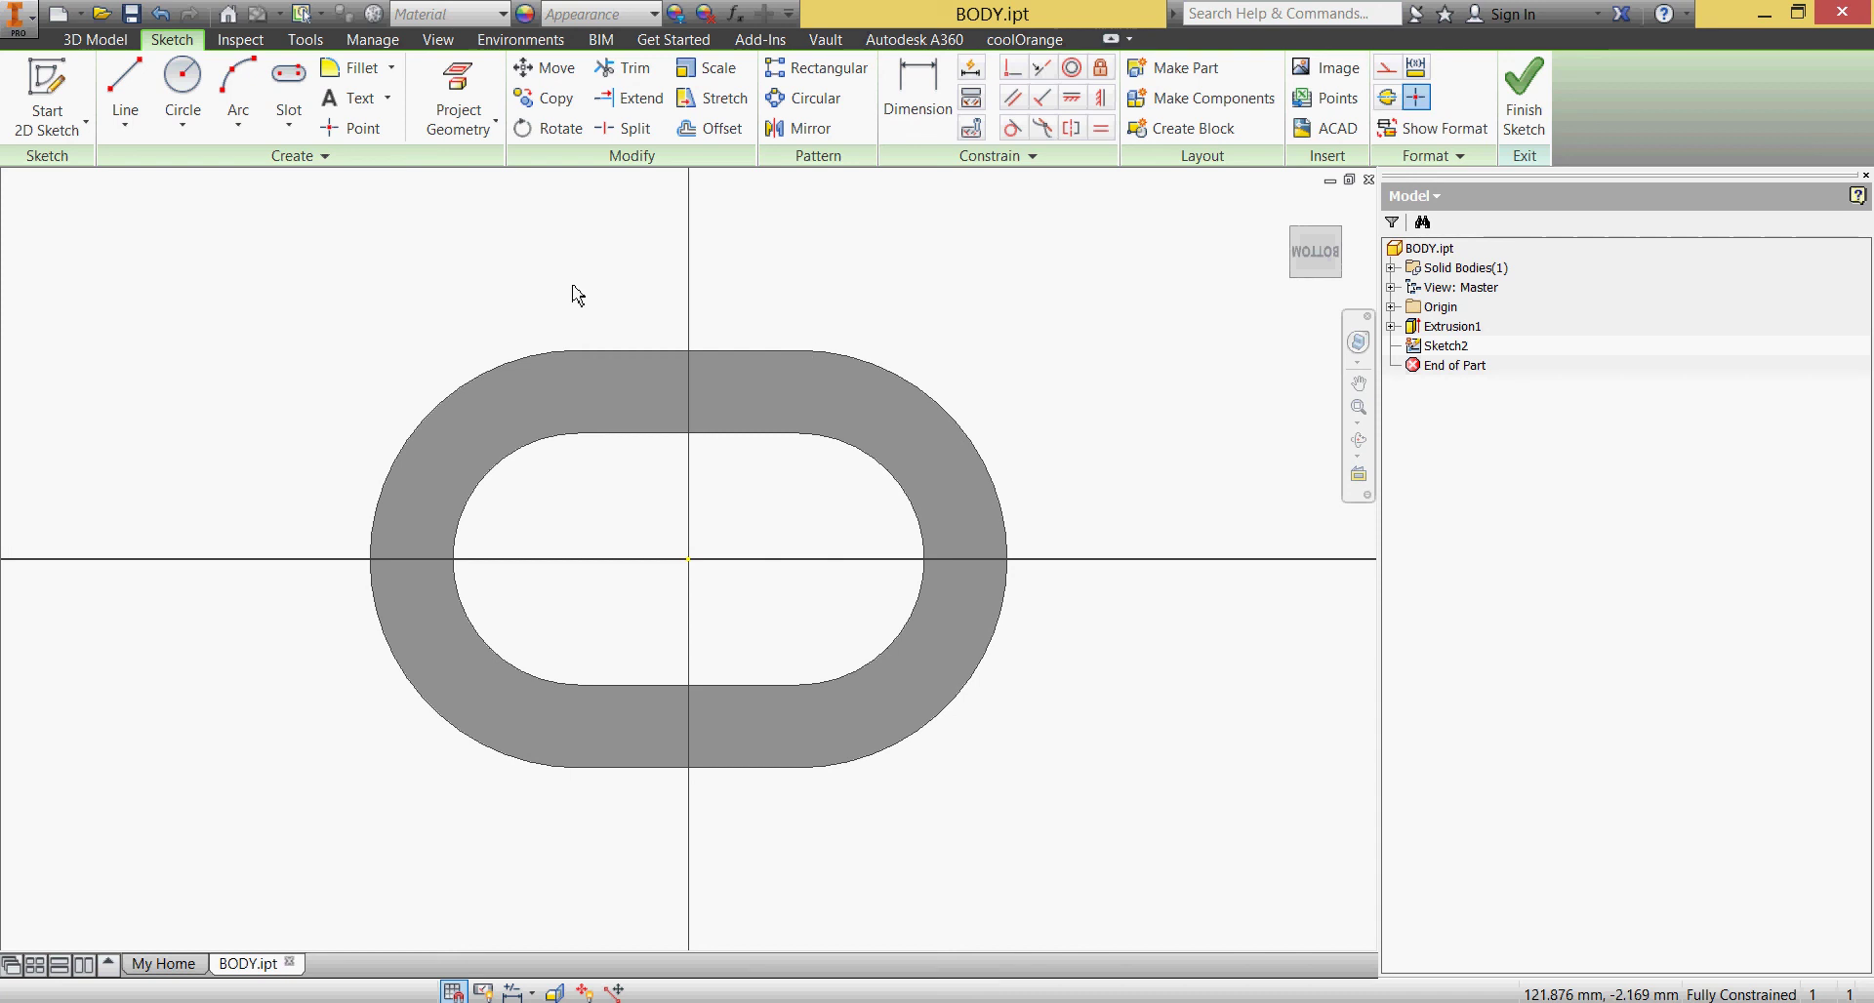
Step: Project the bottom face's edges and the YZ and XZ origin planes into the sketch
{"action": "left_click", "coordinate": [469, 88]}
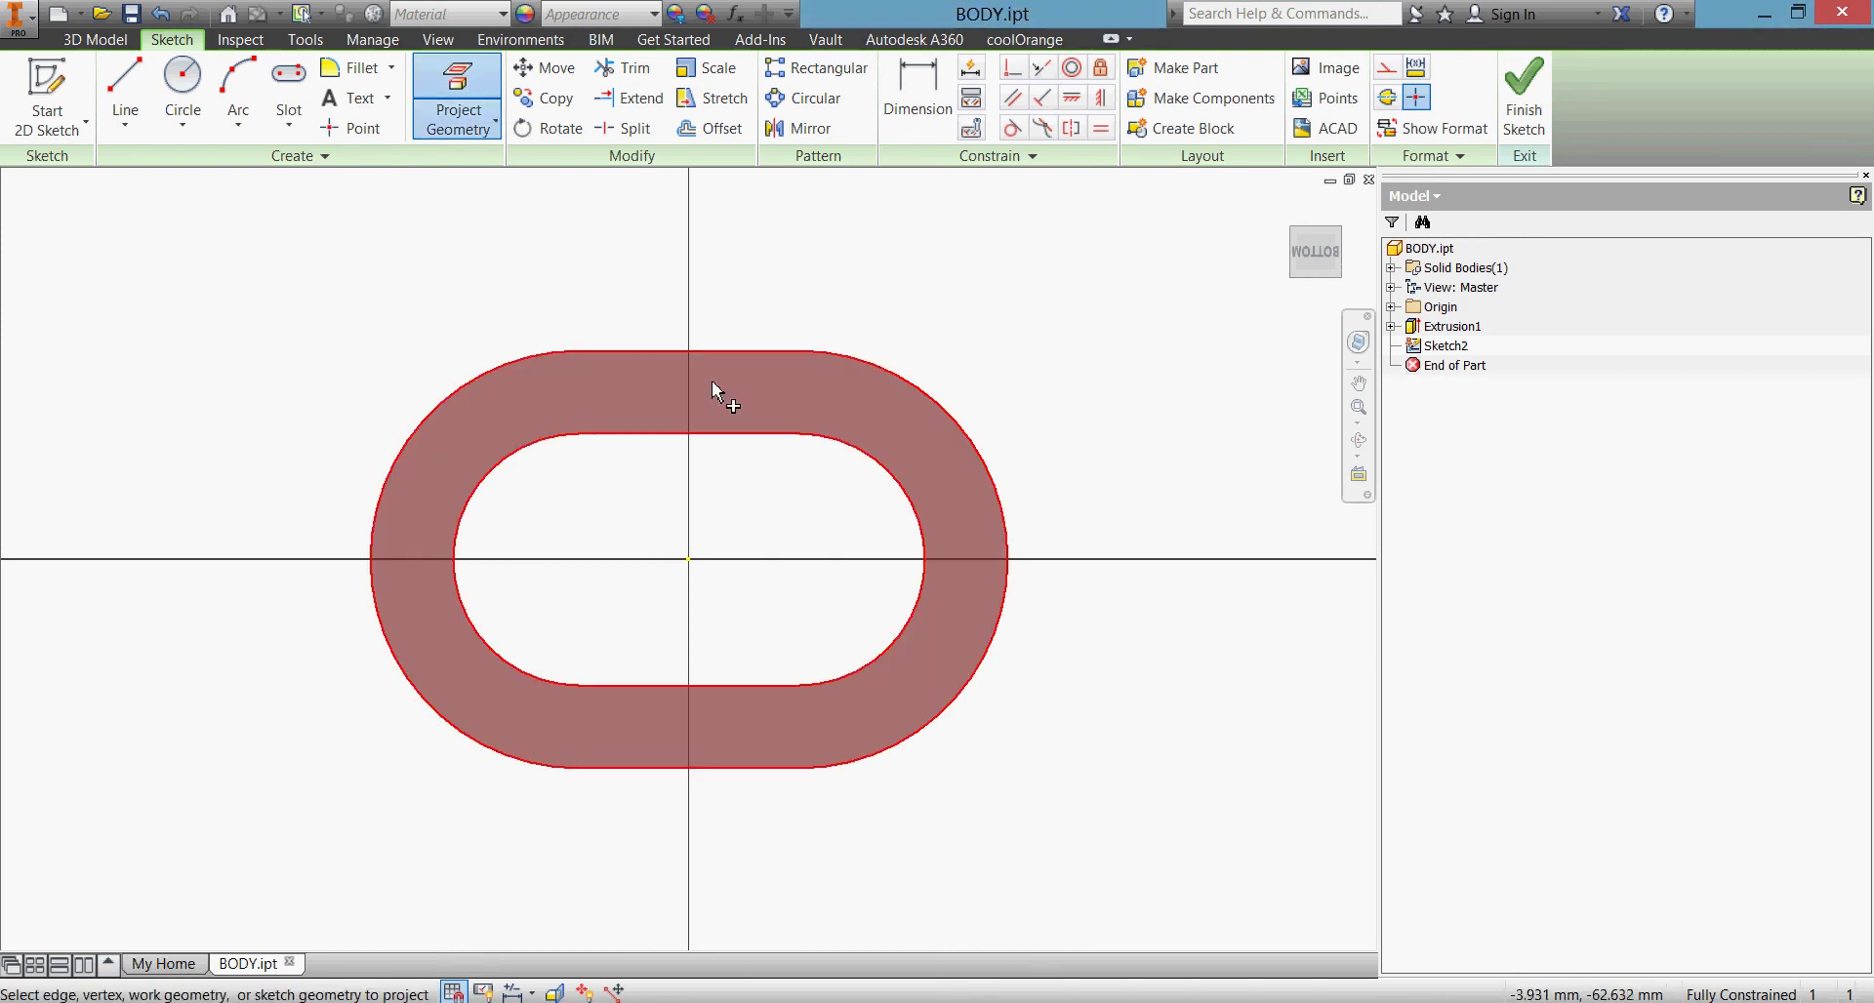
{"action": "left_click", "coordinate": [761, 381]}
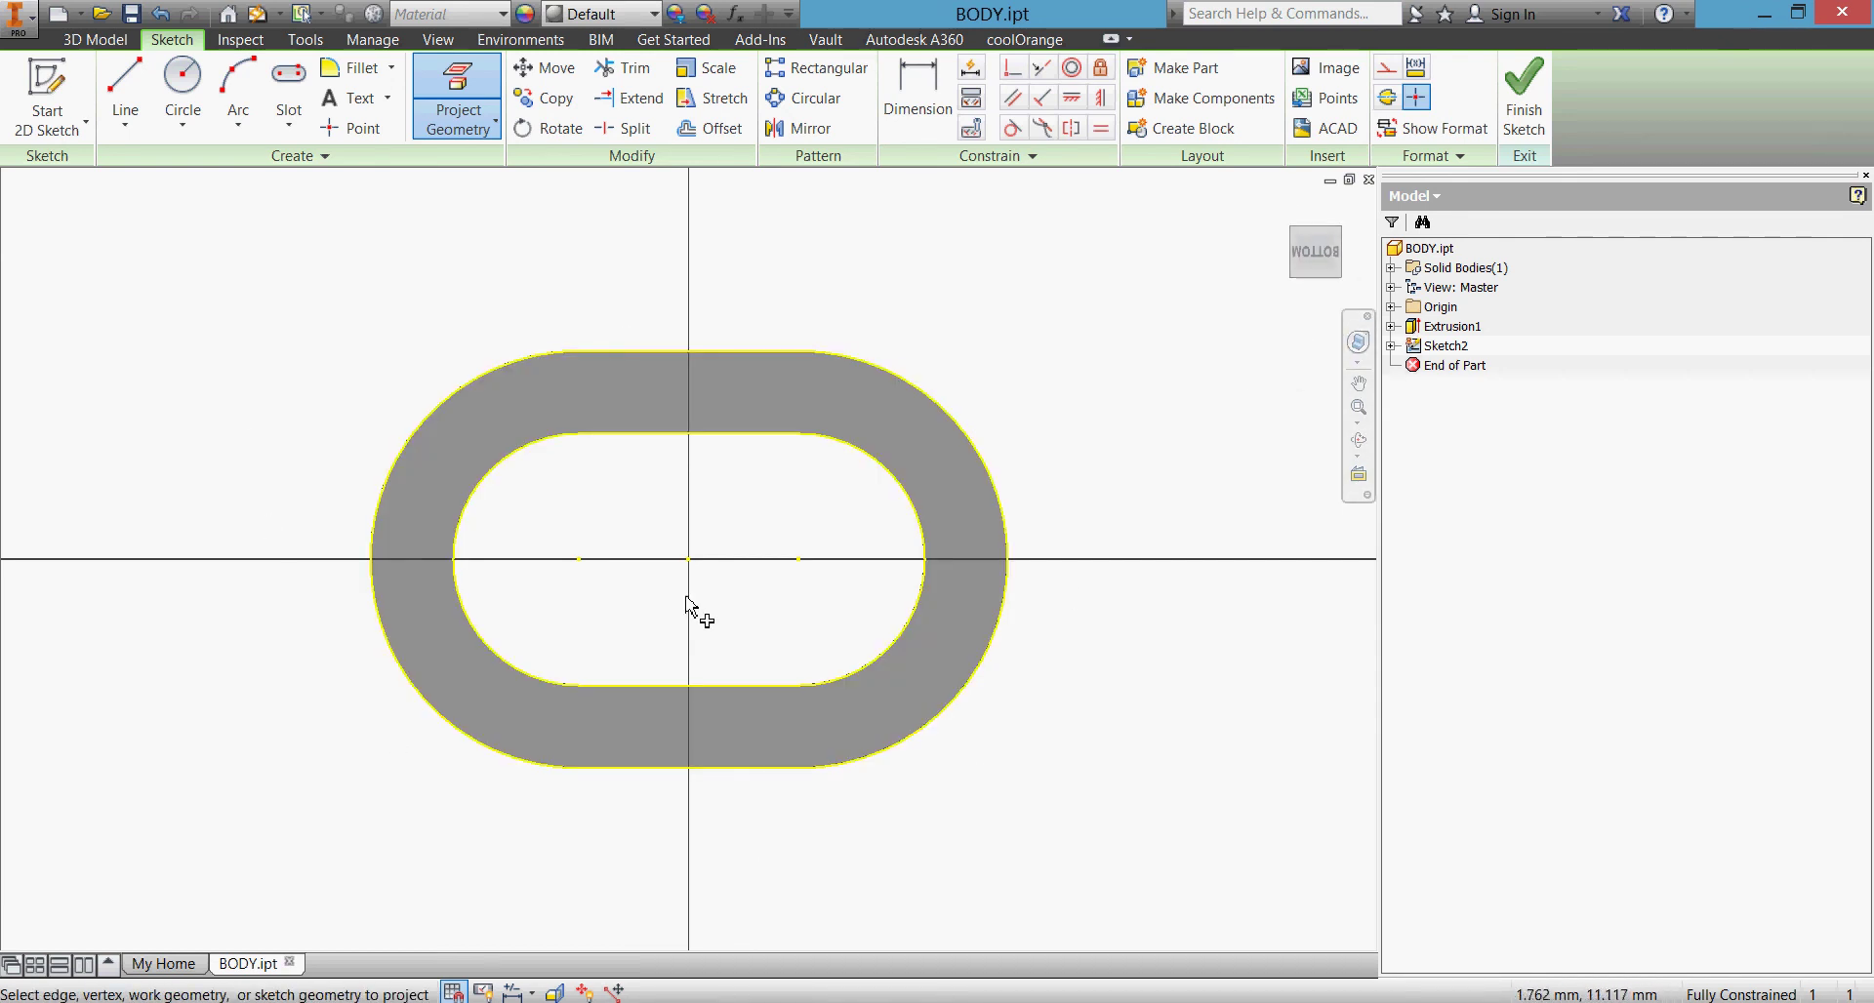
{"action": "left_click", "coordinate": [1392, 307]}
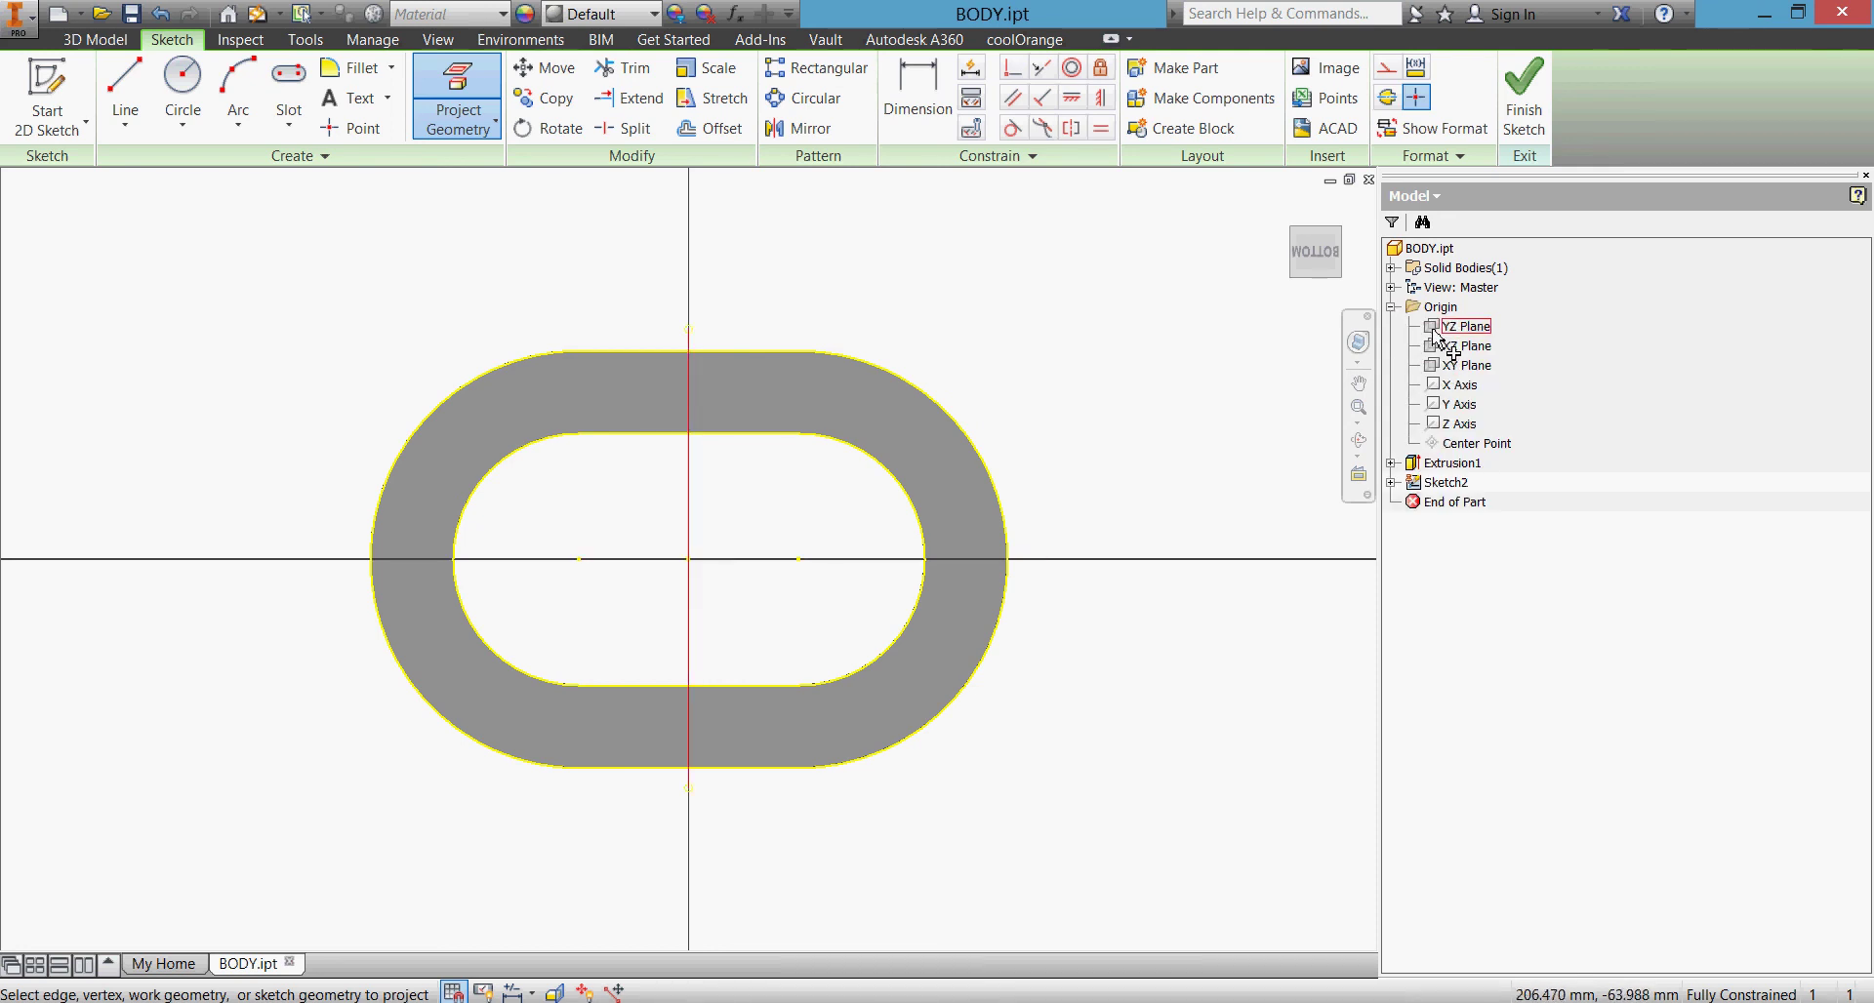
{"action": "left_click", "coordinate": [1434, 329]}
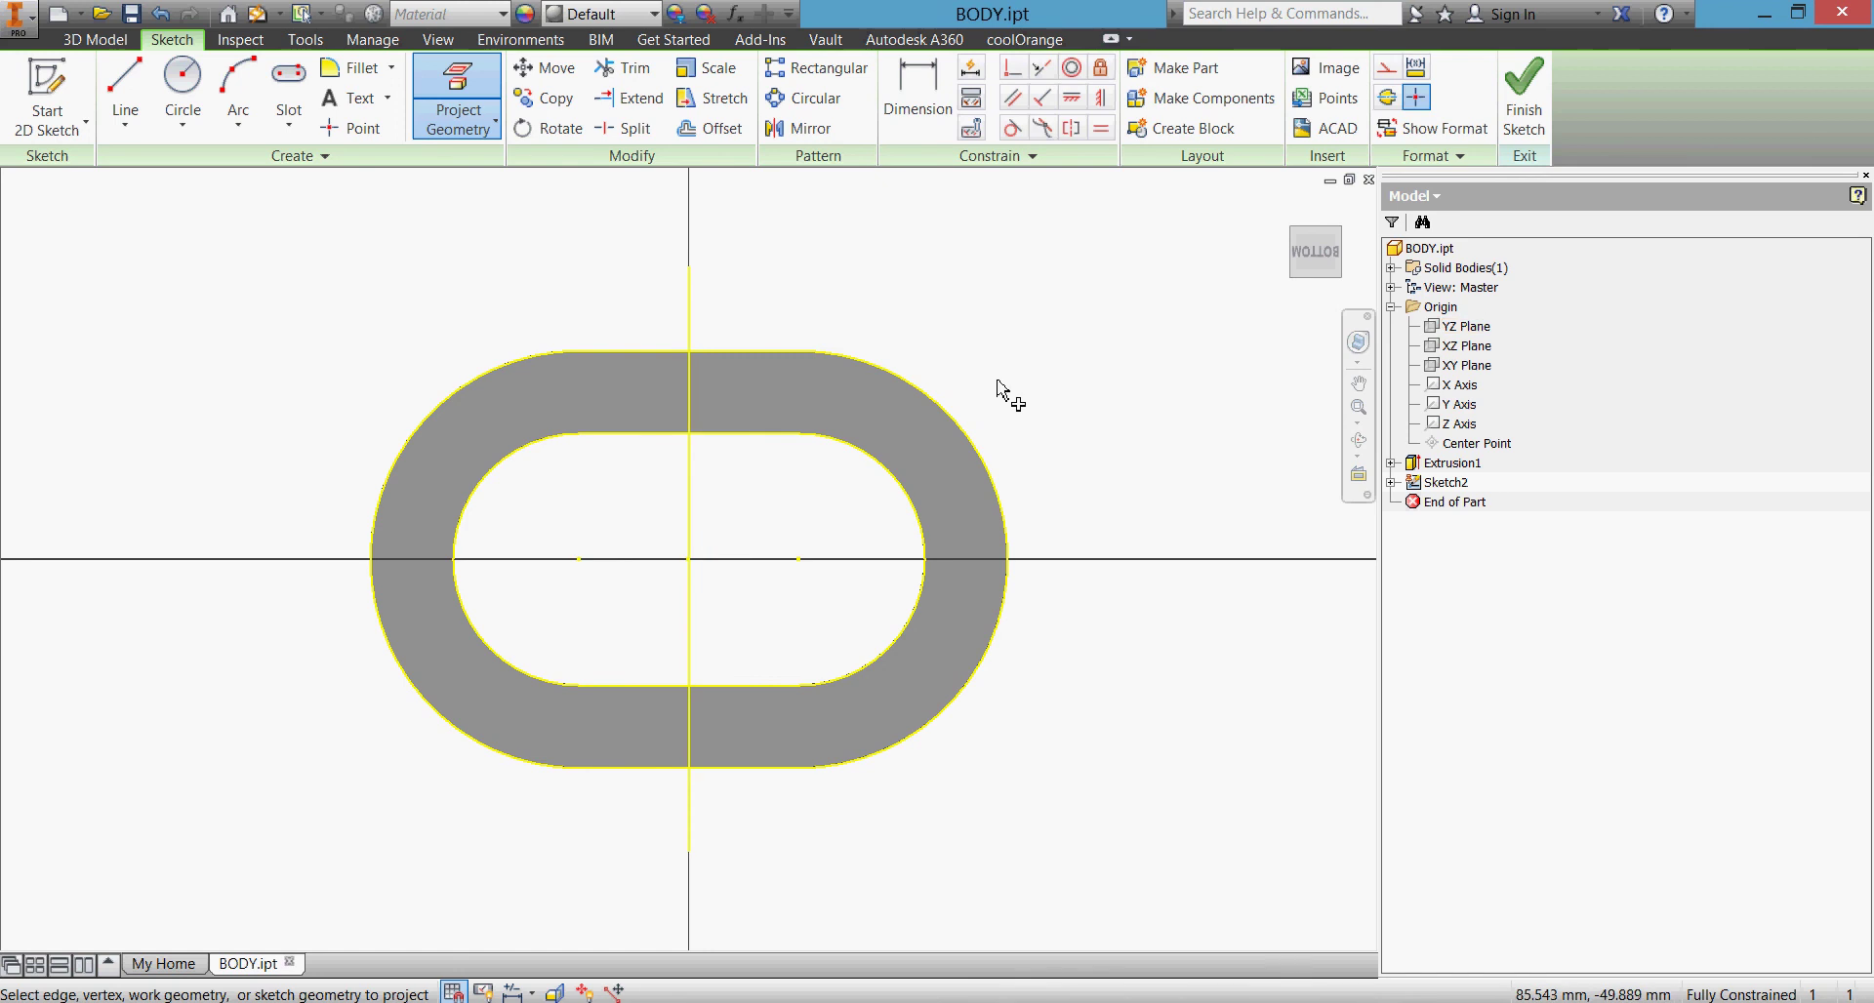
{"action": "left_click", "coordinate": [1434, 347]}
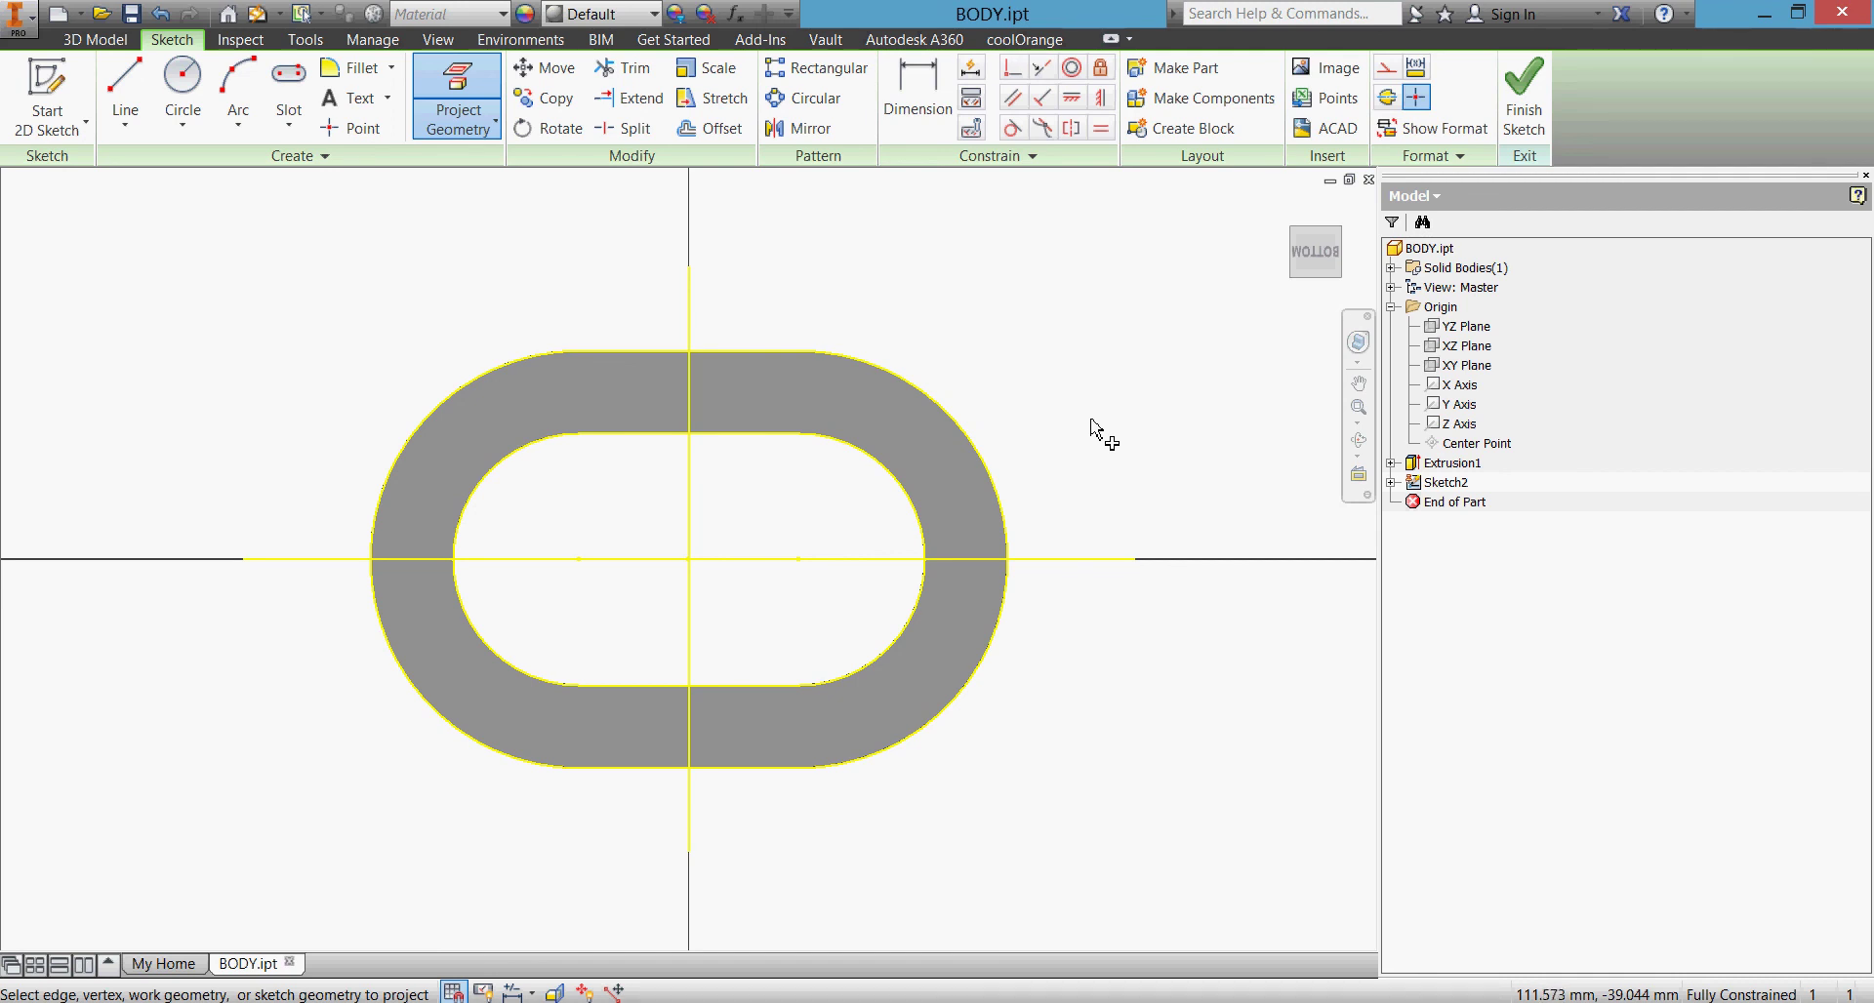
{"action": "key", "text": "Escape"}
Step: Convert the projected vertical axis to a centerline and the projected horizontal axis to a construction line
{"action": "left_click", "coordinate": [688, 334]}
{"action": "left_click", "coordinate": [1385, 96]}
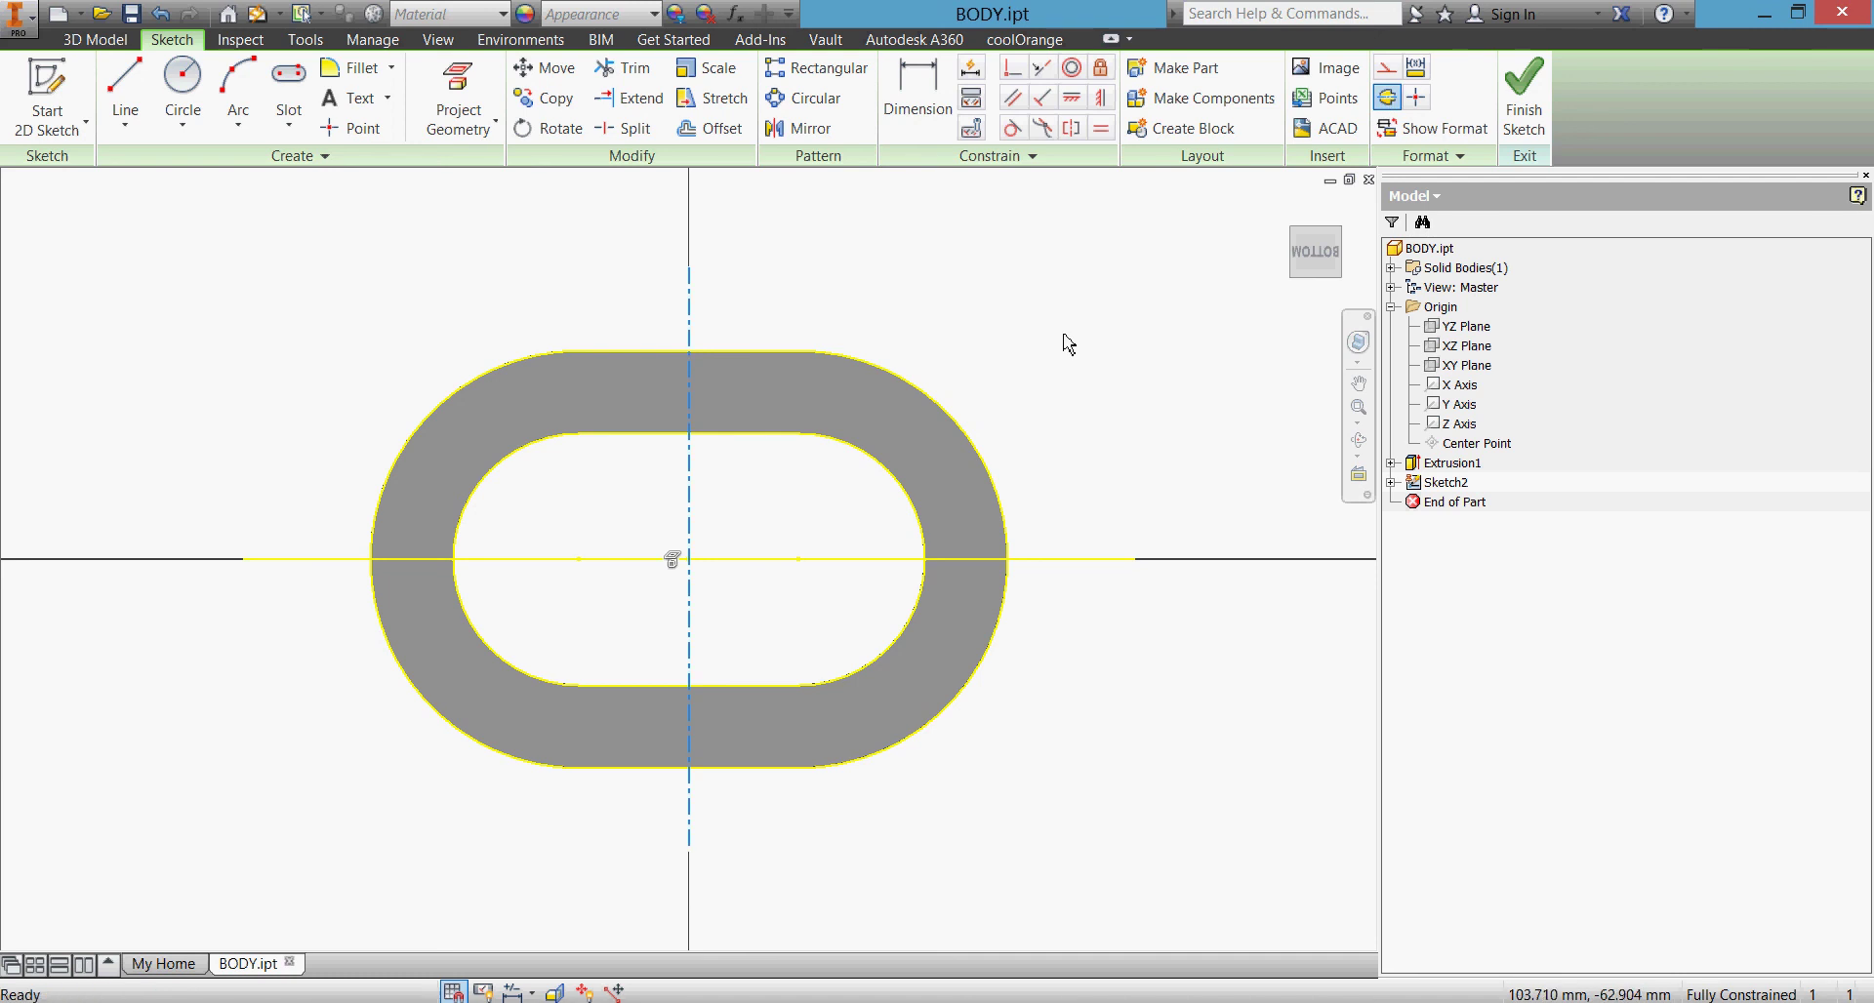
{"action": "left_click", "coordinate": [1071, 561]}
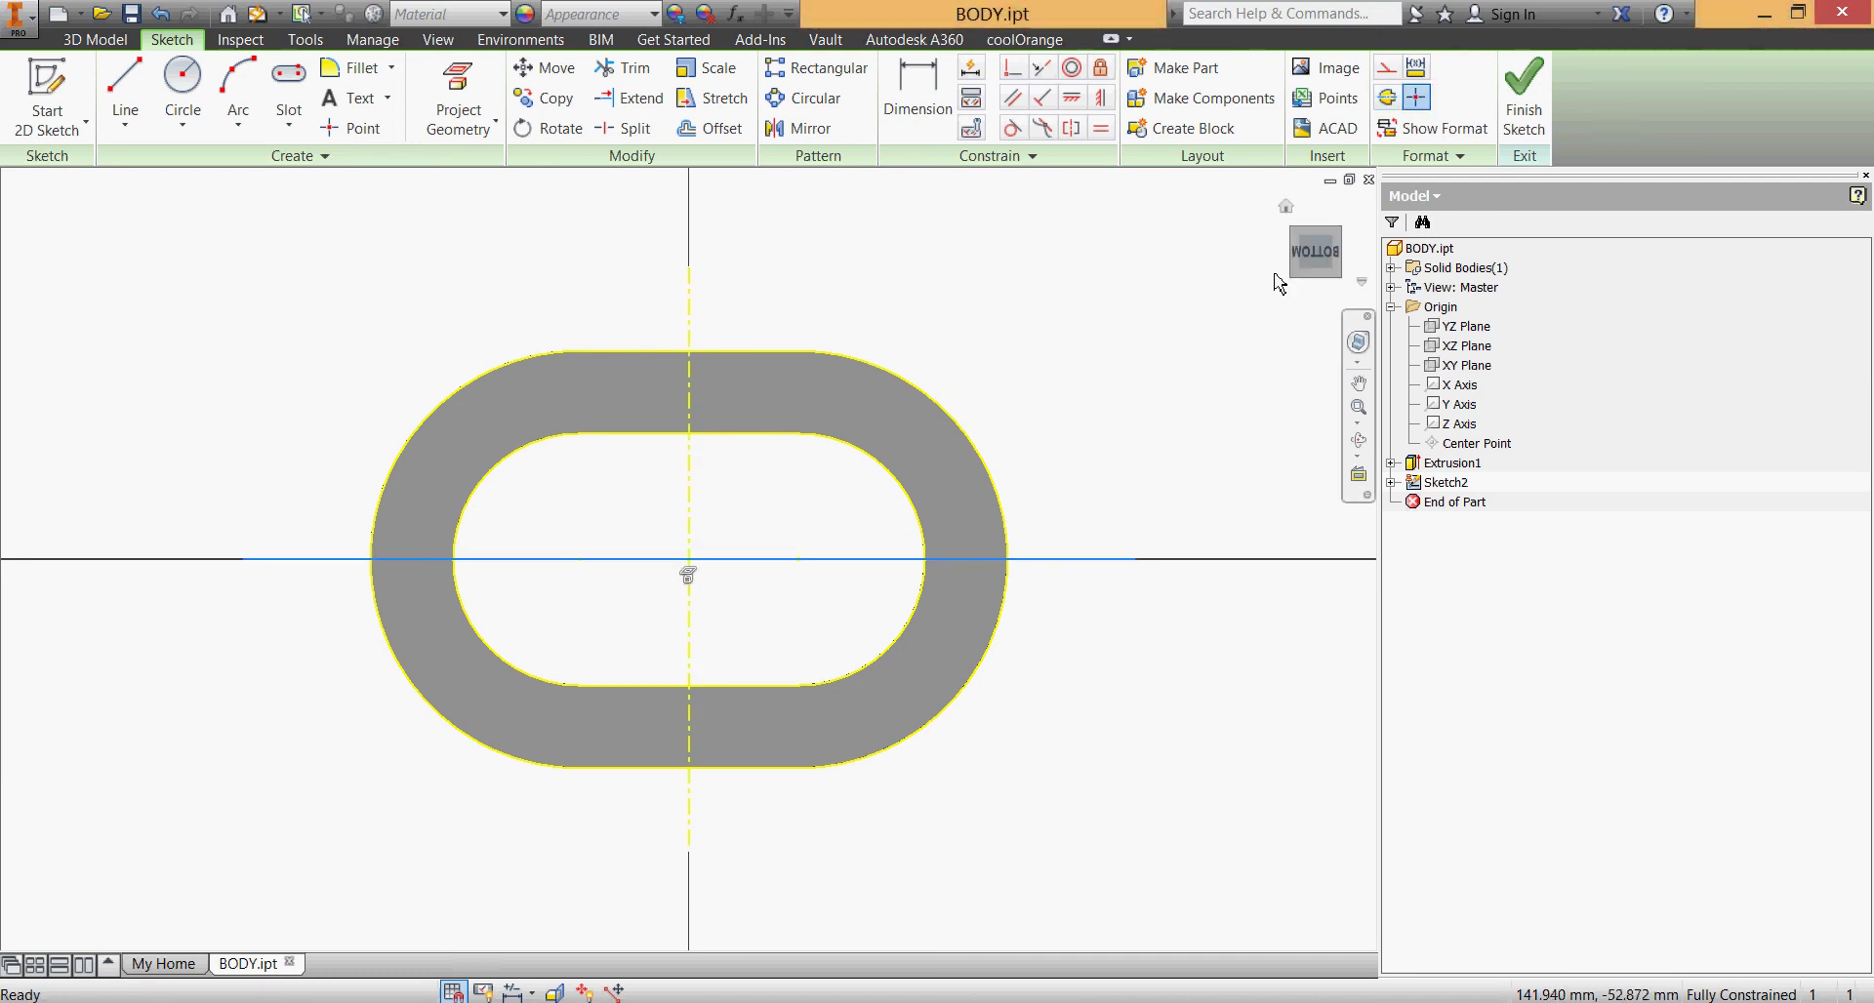
{"action": "left_click", "coordinate": [1385, 67]}
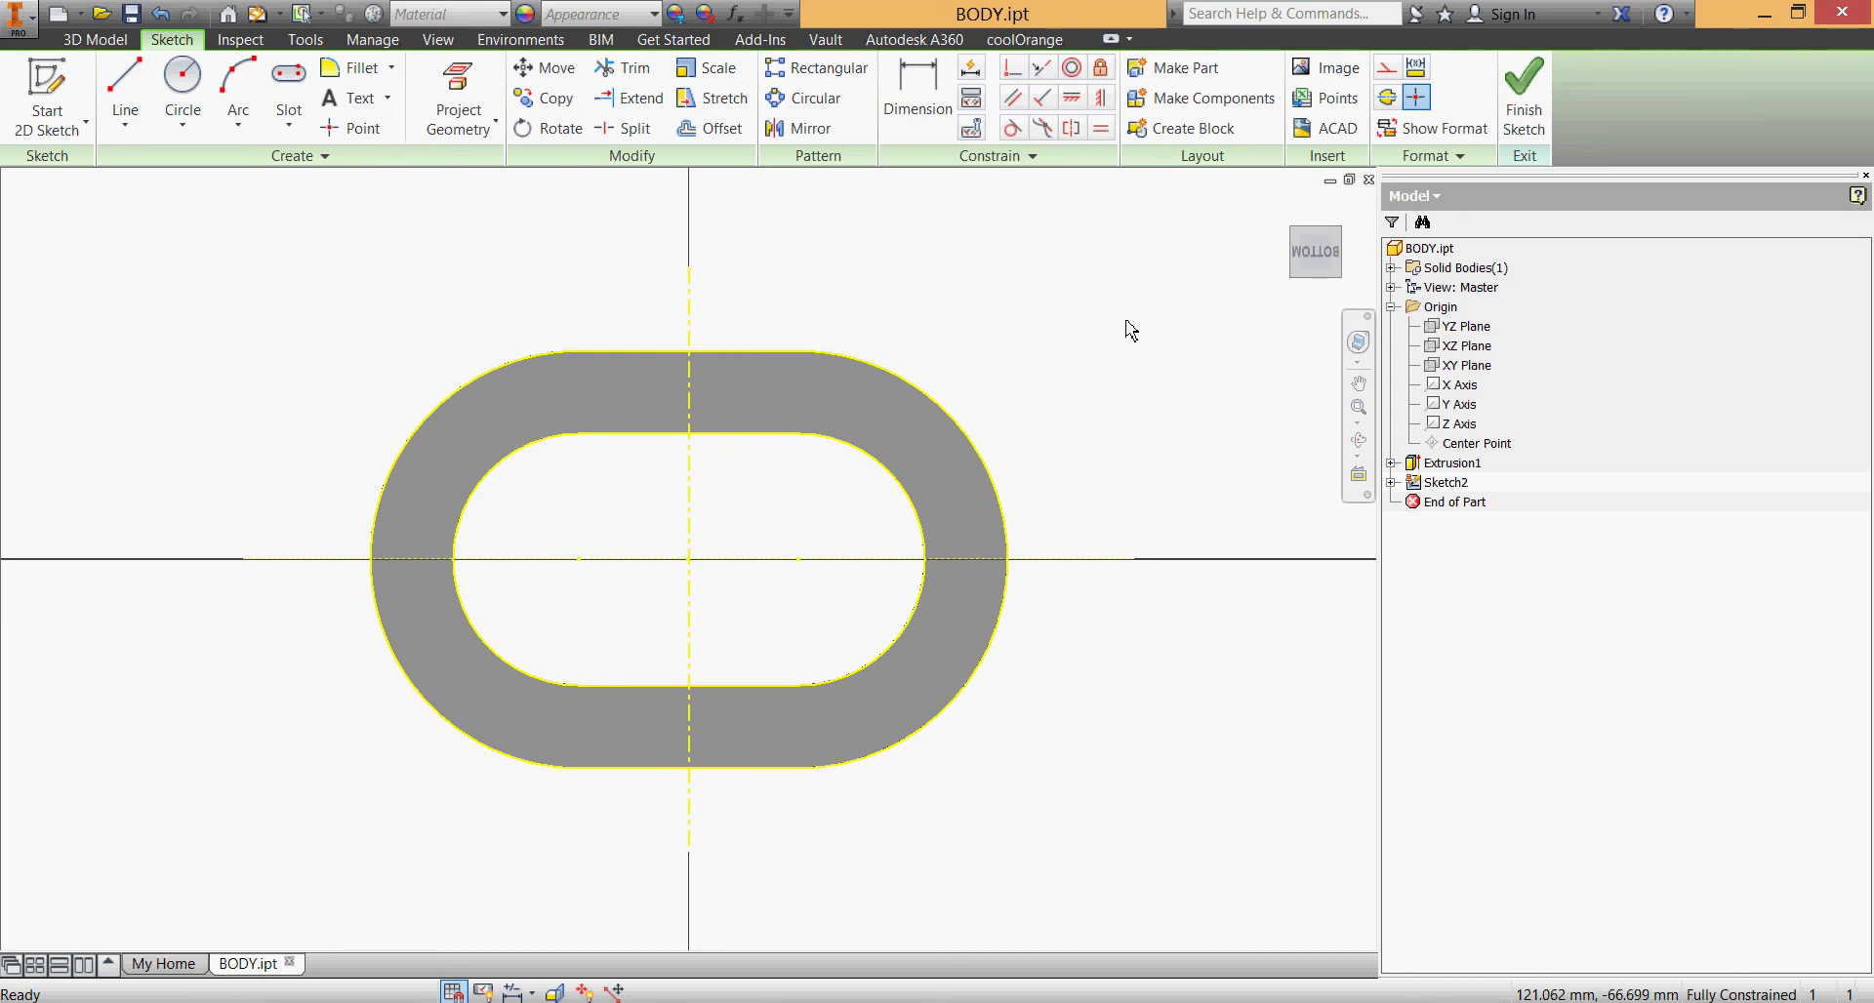
Step: Sketch a circle outside the ring's right end and make its center coincident with the horizontal axis
{"action": "key", "text": "alt+Tab"}
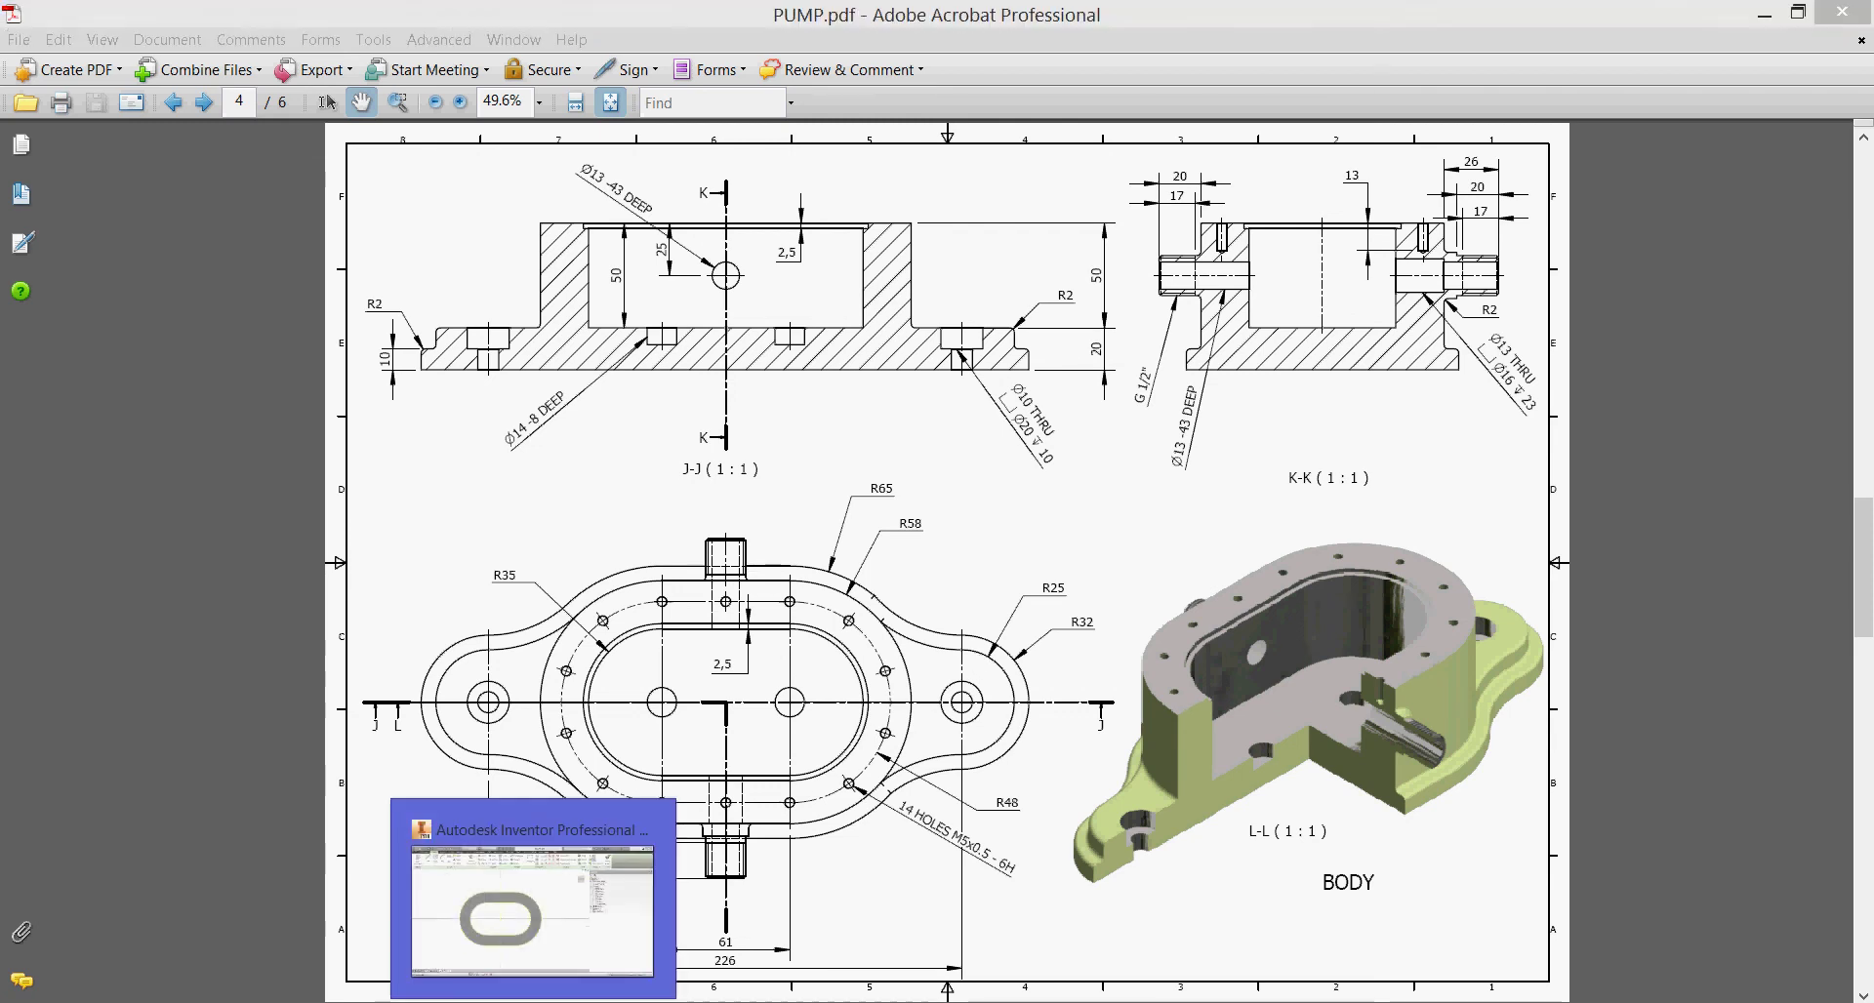
{"action": "left_click", "coordinate": [536, 893]}
{"action": "left_click", "coordinate": [182, 80]}
{"action": "left_click", "coordinate": [1171, 408]}
{"action": "left_click", "coordinate": [1121, 472]}
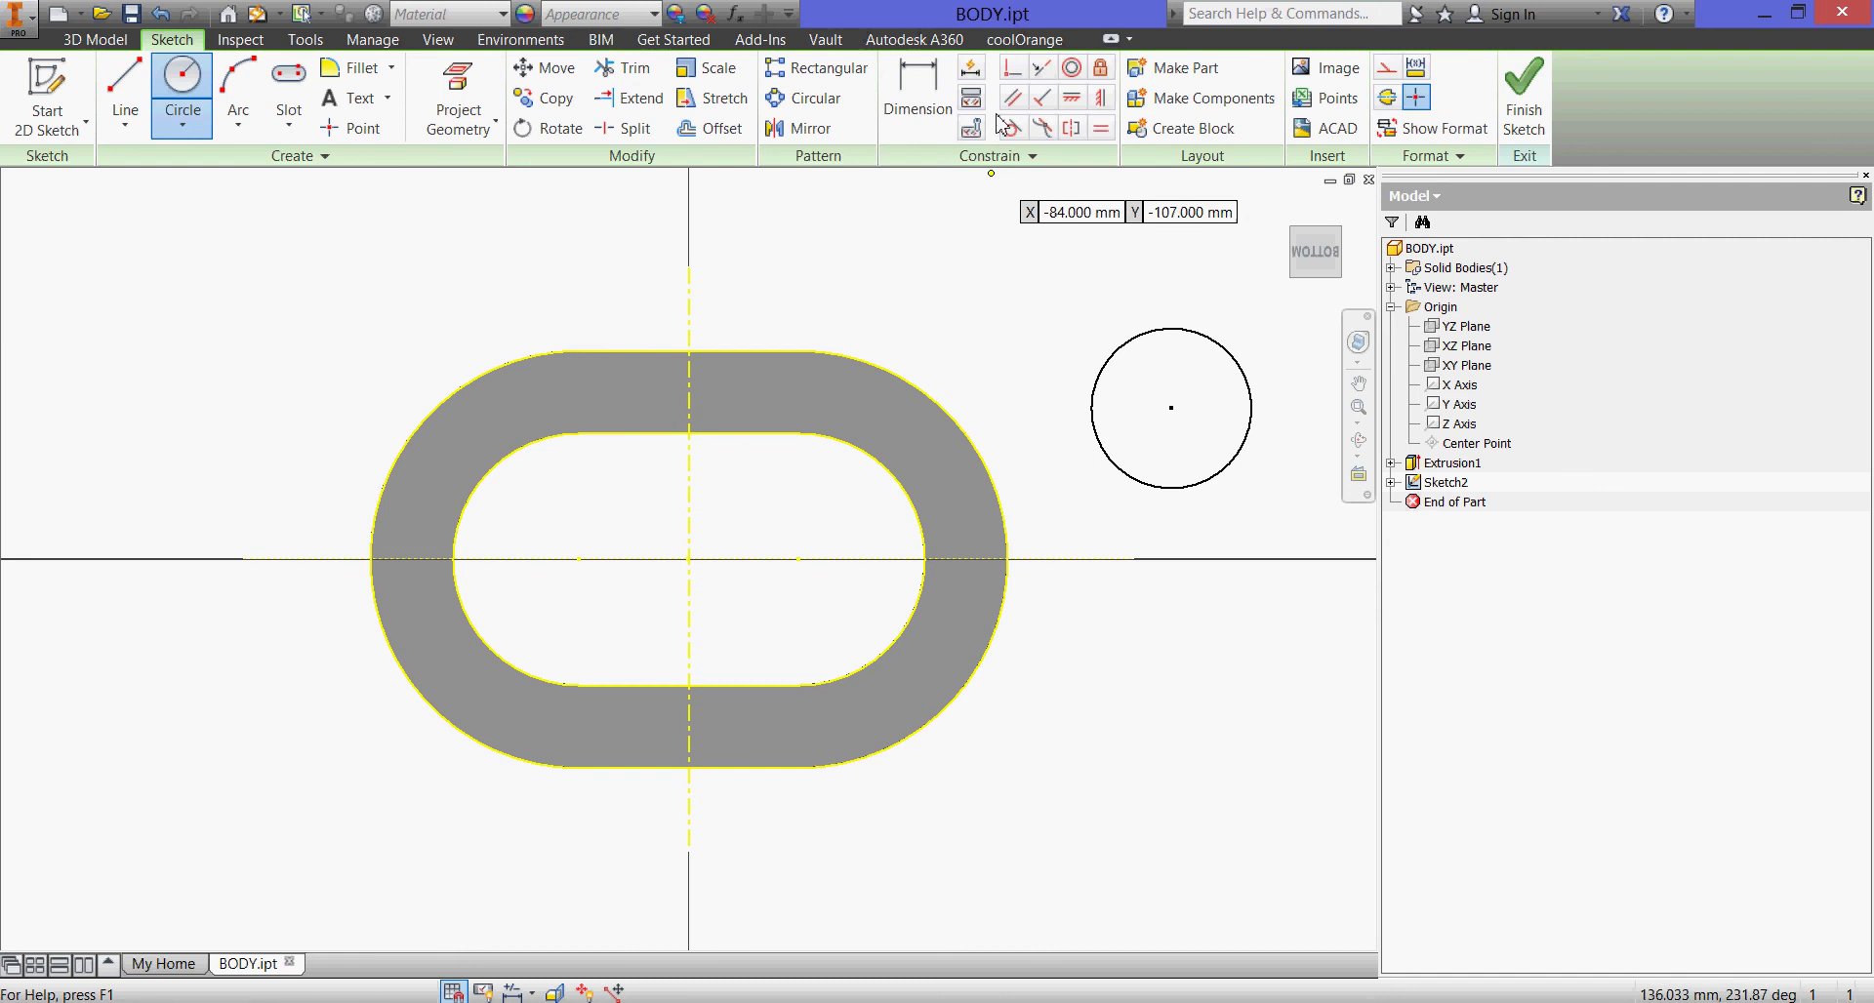
{"action": "left_click", "coordinate": [1012, 68]}
{"action": "left_click", "coordinate": [1171, 408]}
{"action": "left_click", "coordinate": [1108, 562]}
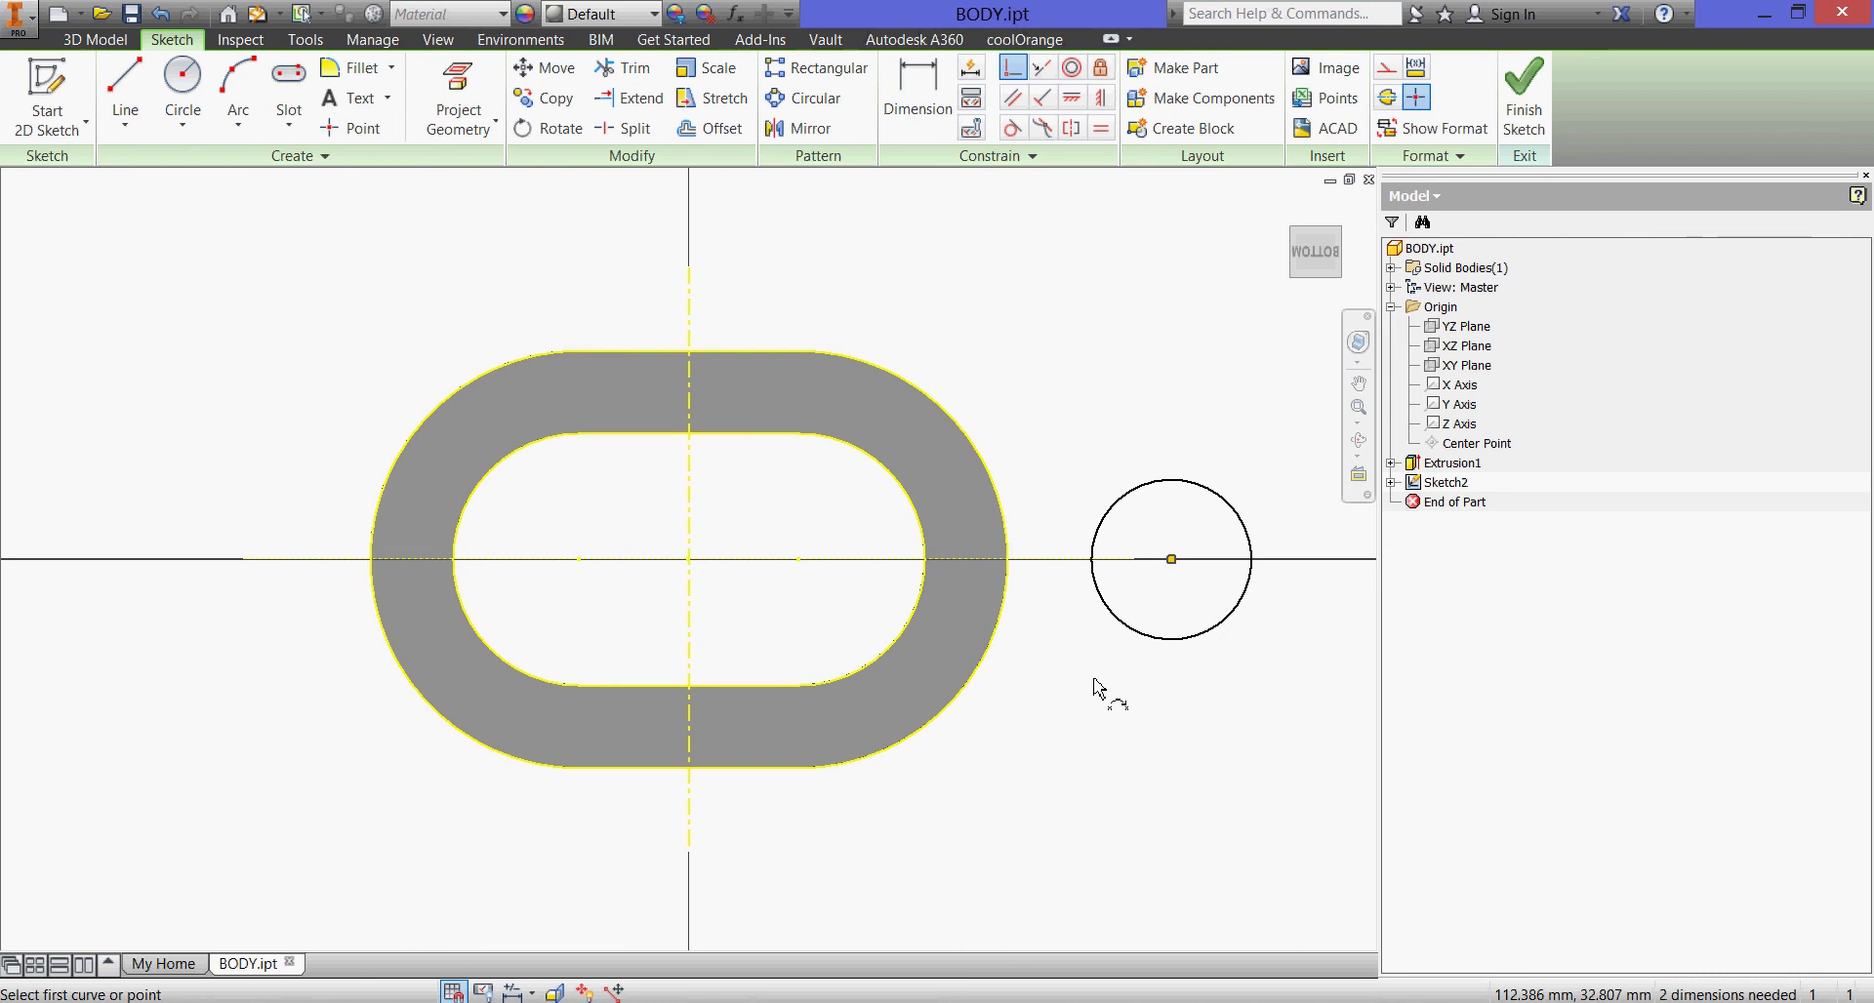
{"action": "key", "text": "Escape"}
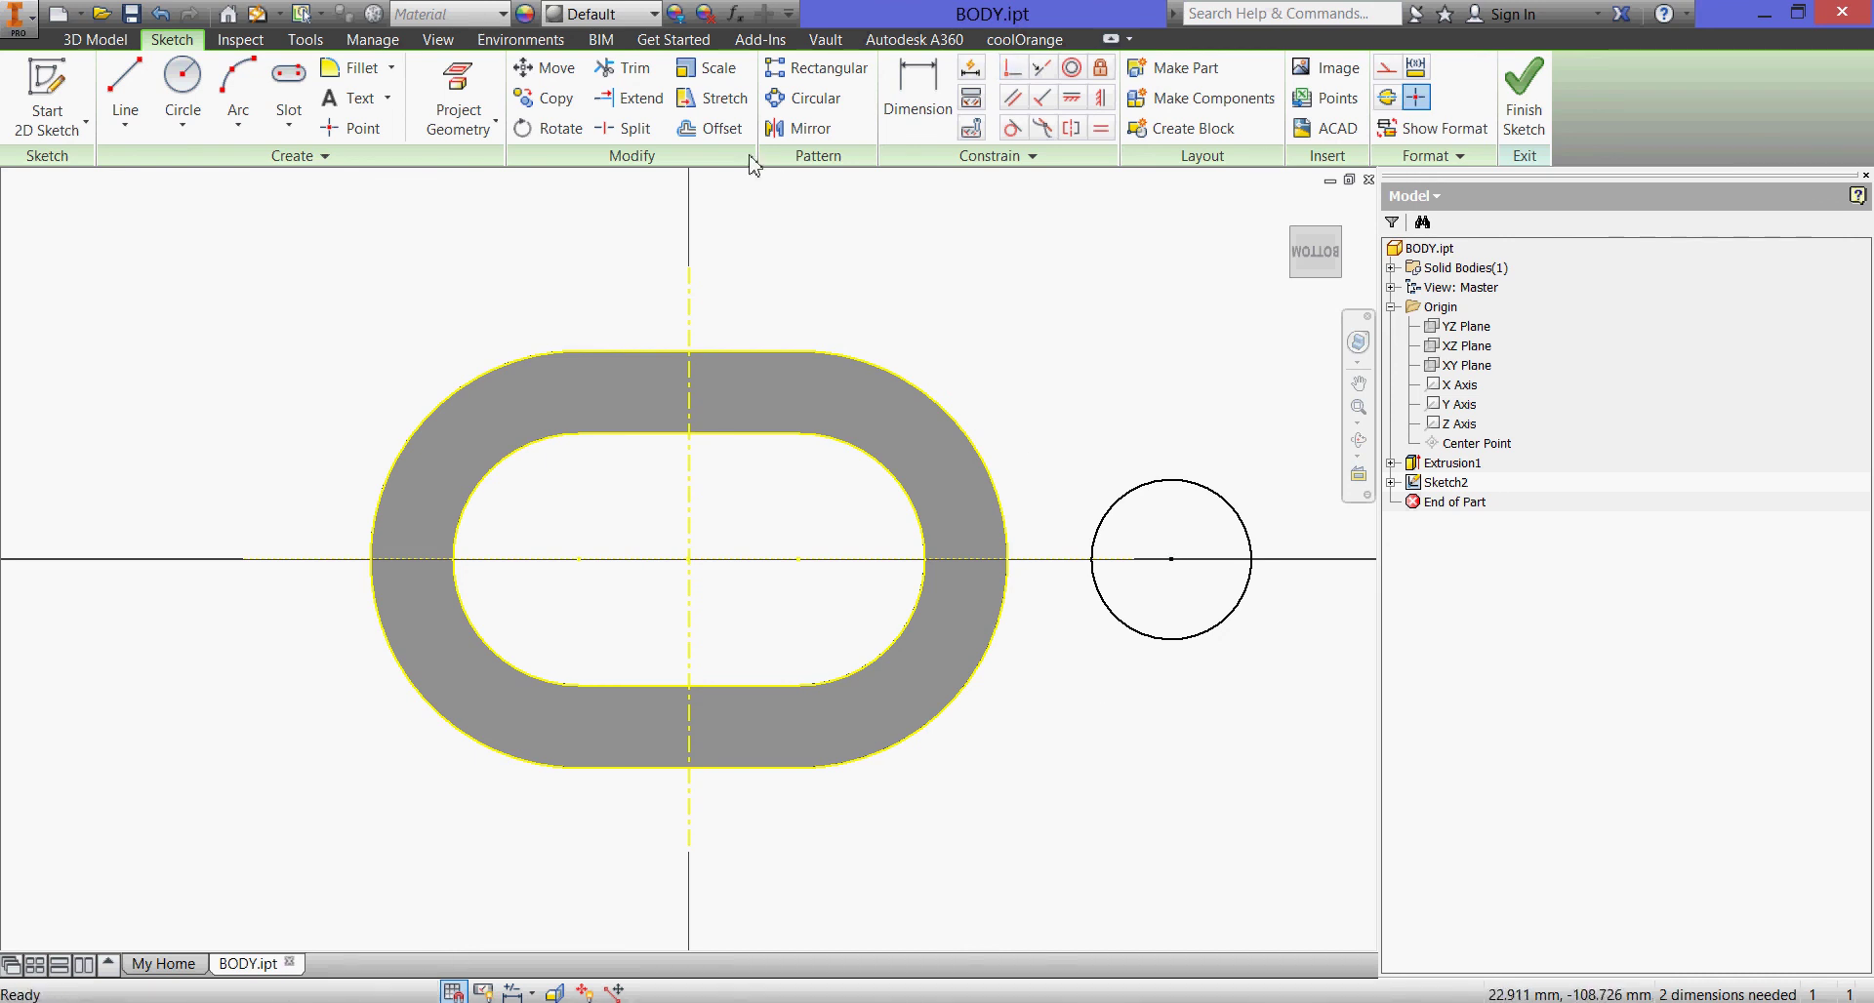
Step: Offset the vertical centerline toward the outer circle and make the new line coincident with the circle's center
{"action": "left_click", "coordinate": [722, 128]}
{"action": "left_click", "coordinate": [697, 333]}
{"action": "left_click", "coordinate": [1103, 359]}
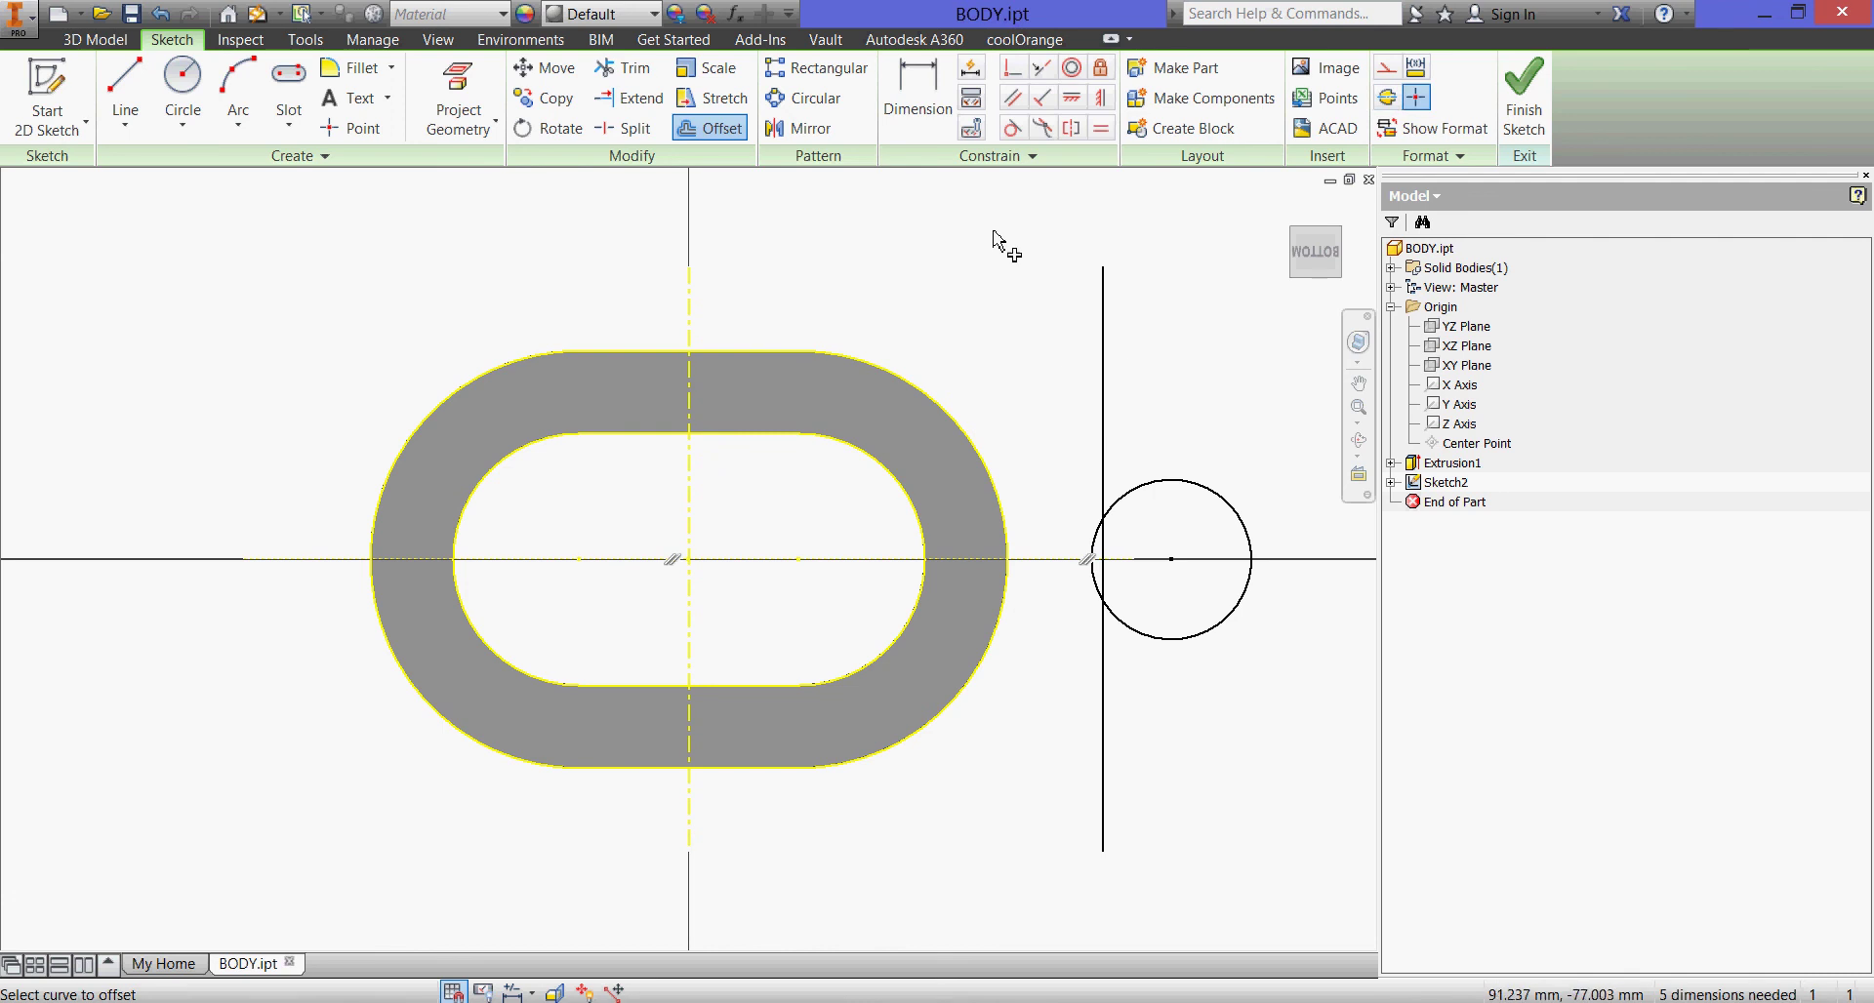
{"action": "left_click", "coordinate": [1014, 70]}
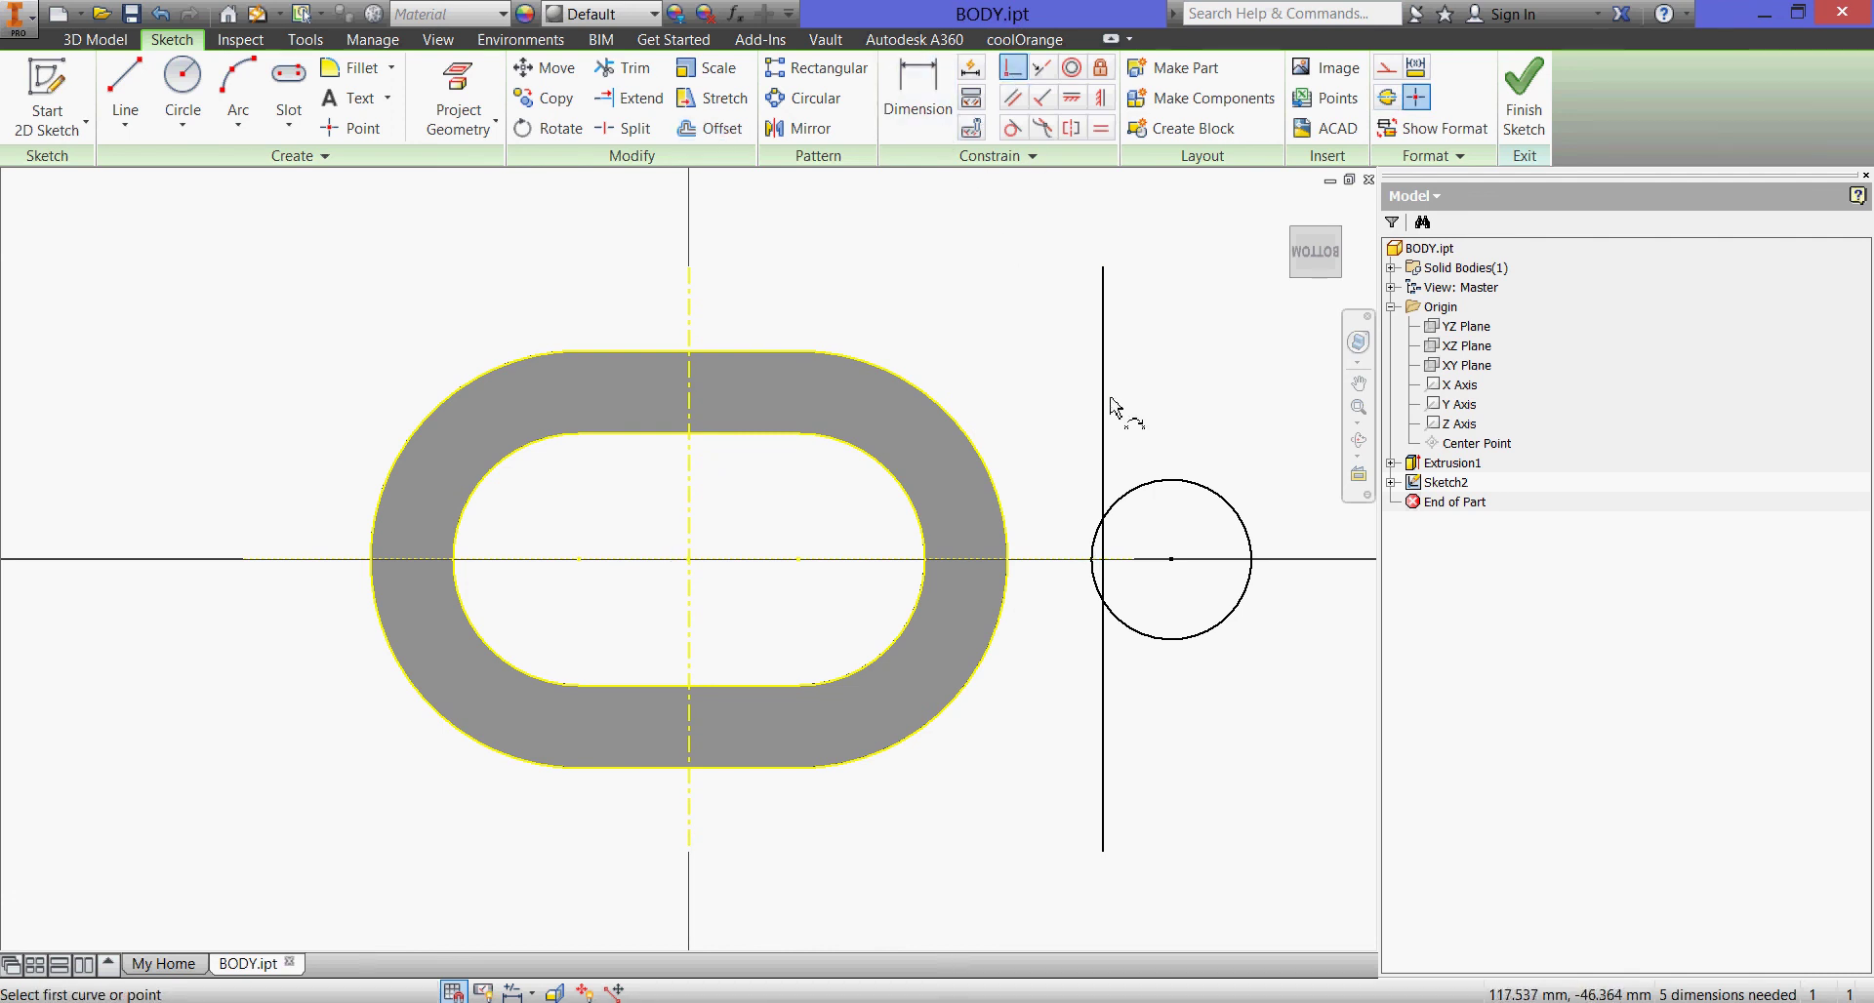
{"action": "left_click", "coordinate": [1171, 559]}
{"action": "left_click", "coordinate": [1104, 458]}
{"action": "key", "text": "Escape"}
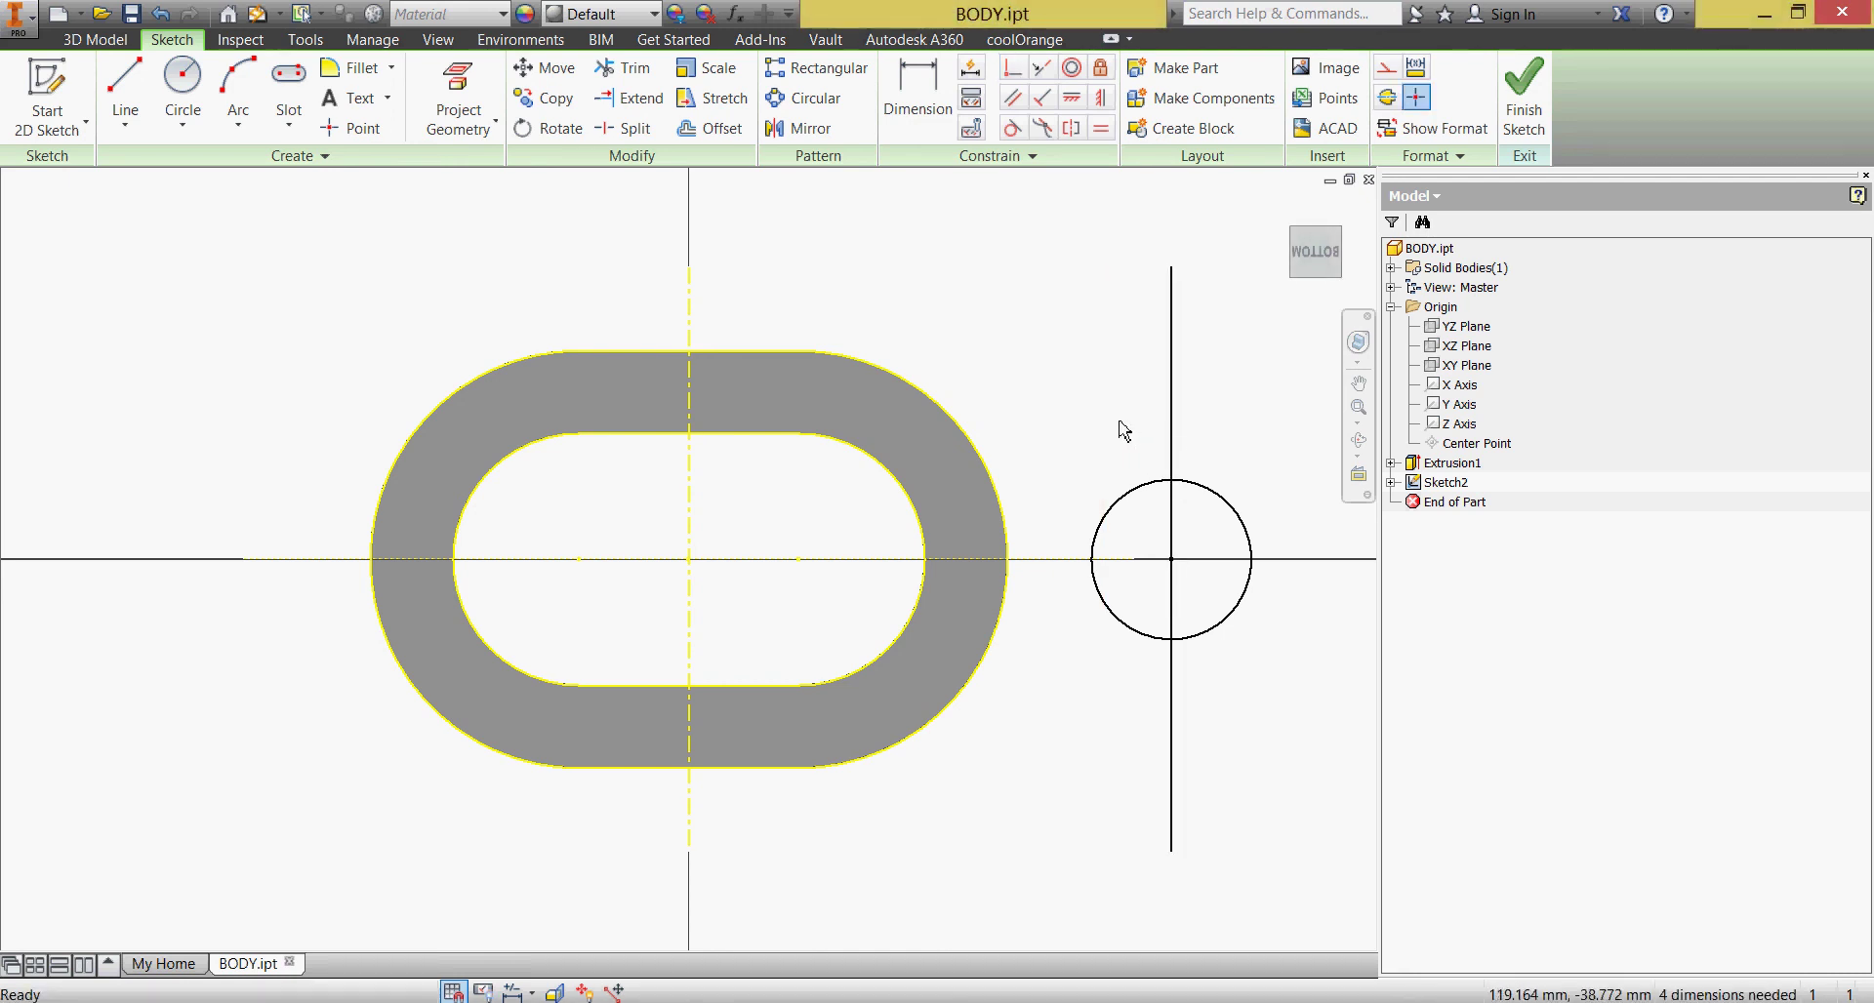
Step: Trim away the ring-side half of the outer circle and change the vertical line through its center to construction
{"action": "left_click", "coordinate": [623, 67]}
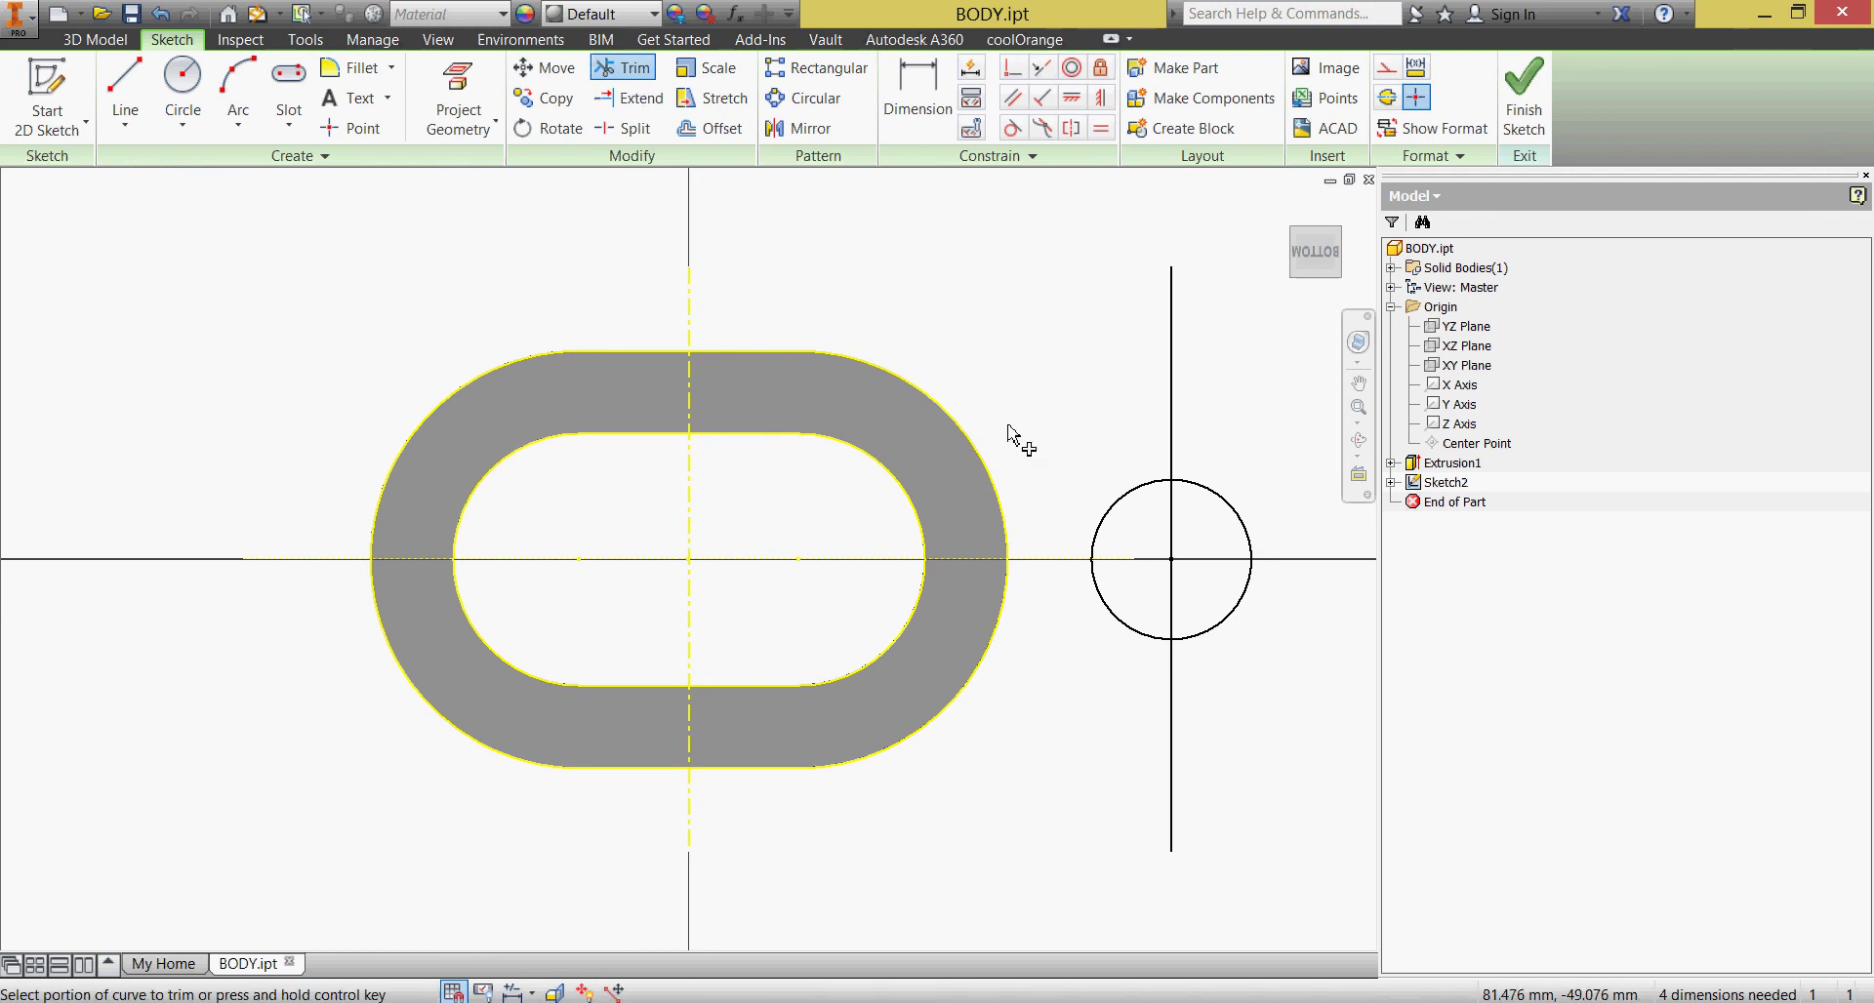
{"action": "mouse_move", "coordinate": [1103, 503]}
{"action": "left_mouse_down"}
{"action": "mouse_move", "coordinate": [1132, 527]}
{"action": "mouse_move", "coordinate": [1147, 674]}
{"action": "mouse_move", "coordinate": [1053, 686]}
{"action": "left_mouse_up"}
{"action": "right_click", "coordinate": [1054, 691]}
{"action": "left_click", "coordinate": [1096, 689]}
{"action": "left_click_drag", "start_coordinate": [1231, 701], "coordinate": [1129, 722]}
{"action": "left_click", "coordinate": [1385, 66]}
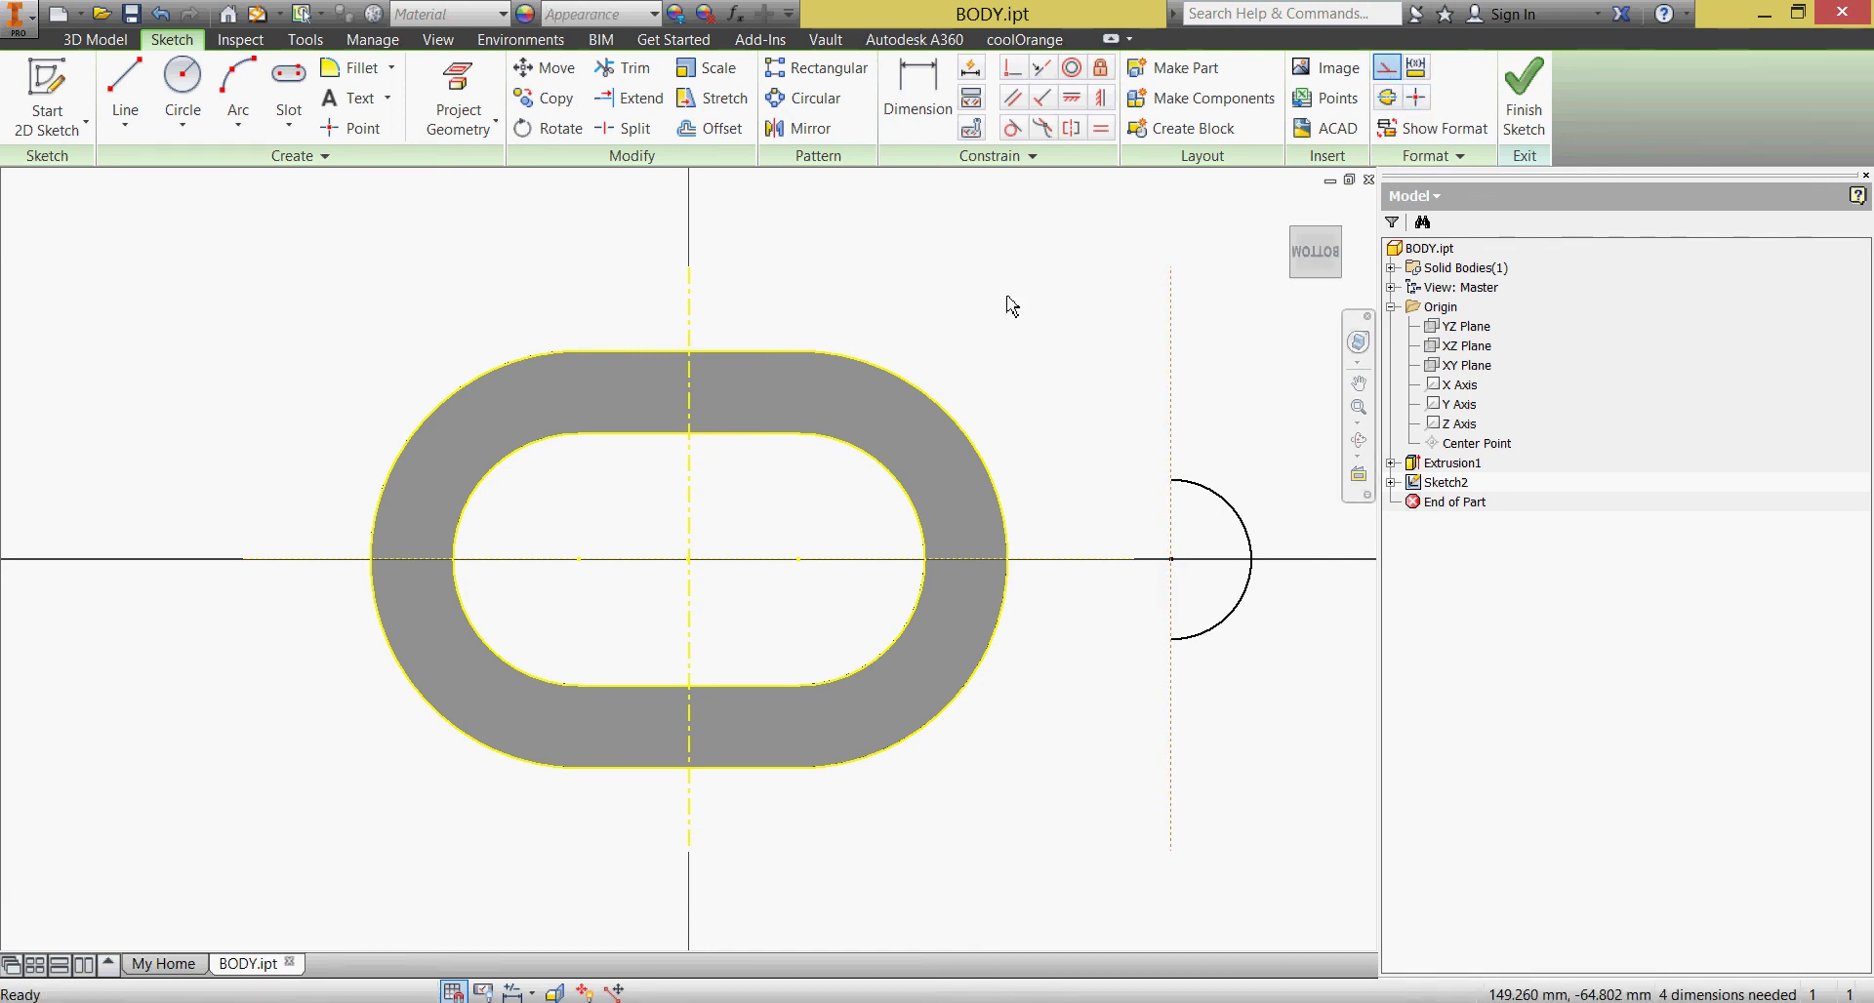
Step: Draw a concave three-point arc from the ring's upper-right outer edge to the upper end of the semicircle
{"action": "left_click", "coordinate": [238, 85]}
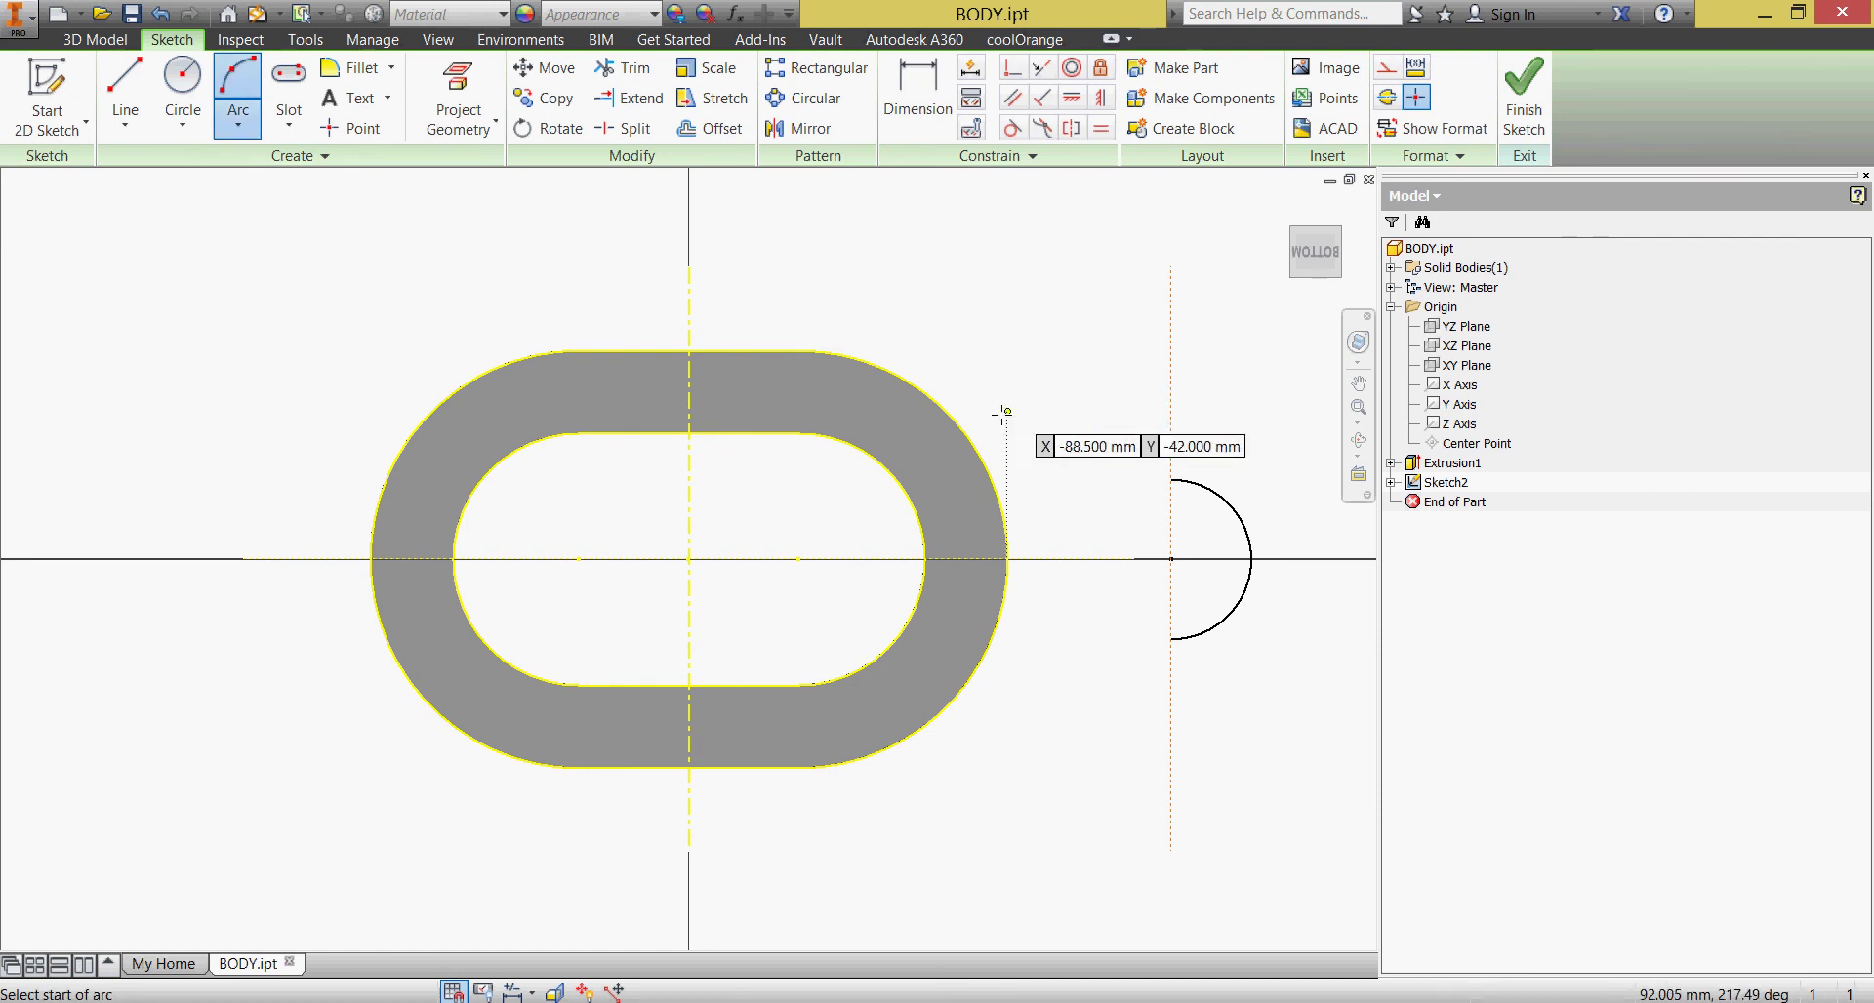
{"action": "left_click", "coordinate": [955, 420]}
{"action": "left_click", "coordinate": [1171, 479]}
{"action": "left_click", "coordinate": [1129, 478]}
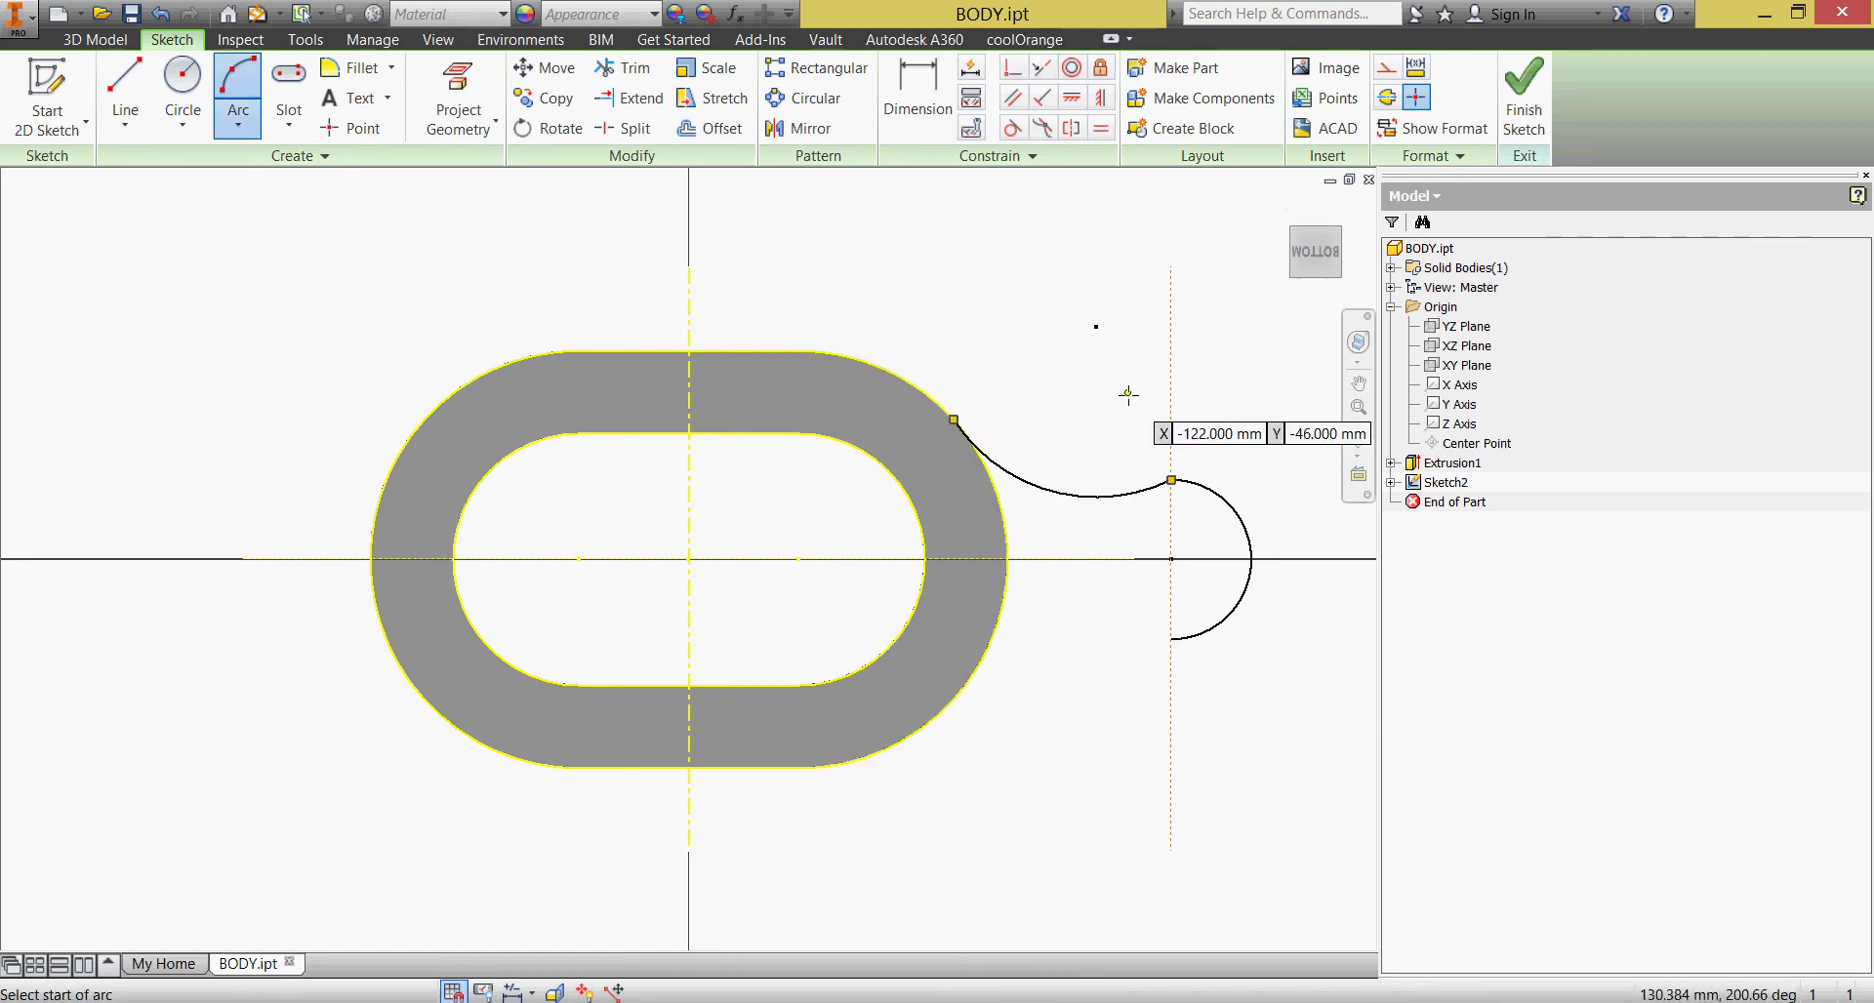
{"action": "right_click", "coordinate": [993, 289]}
{"action": "left_click", "coordinate": [1055, 295]}
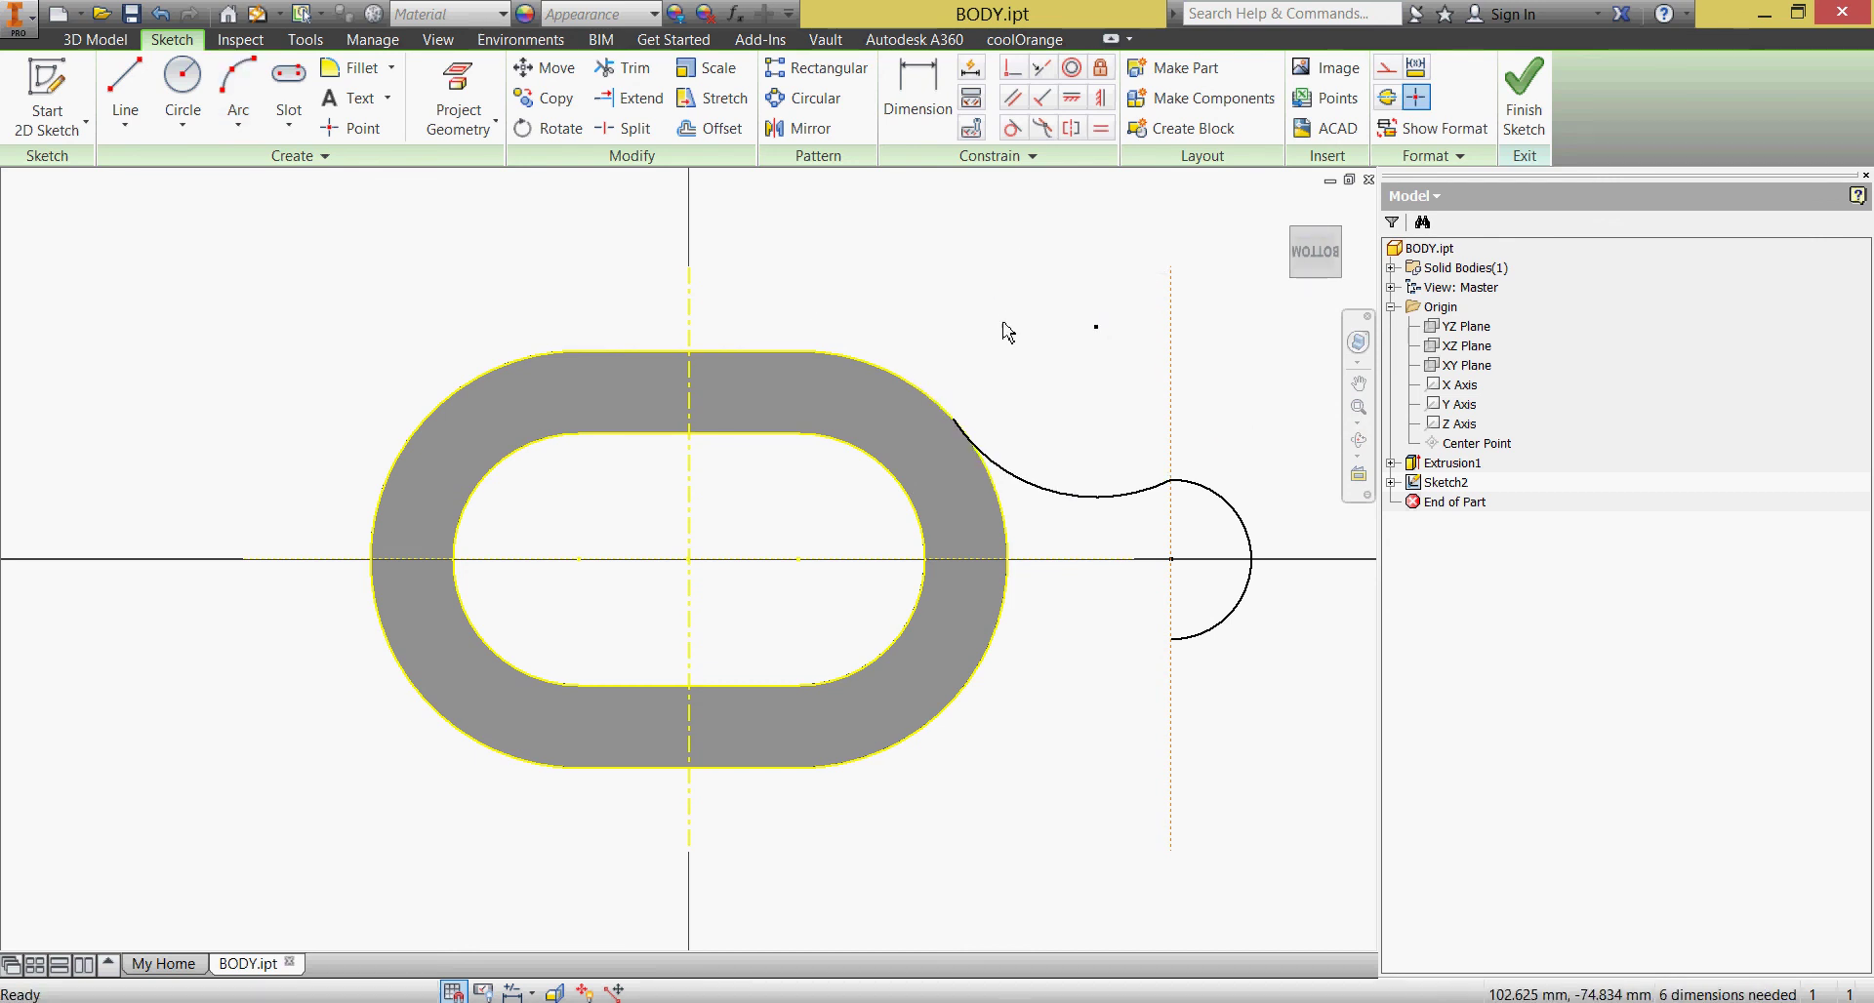
Step: Make the connecting arc tangent to both the ring's outer edge and the semicircle
{"action": "left_click", "coordinate": [1012, 128]}
{"action": "left_click", "coordinate": [1005, 470]}
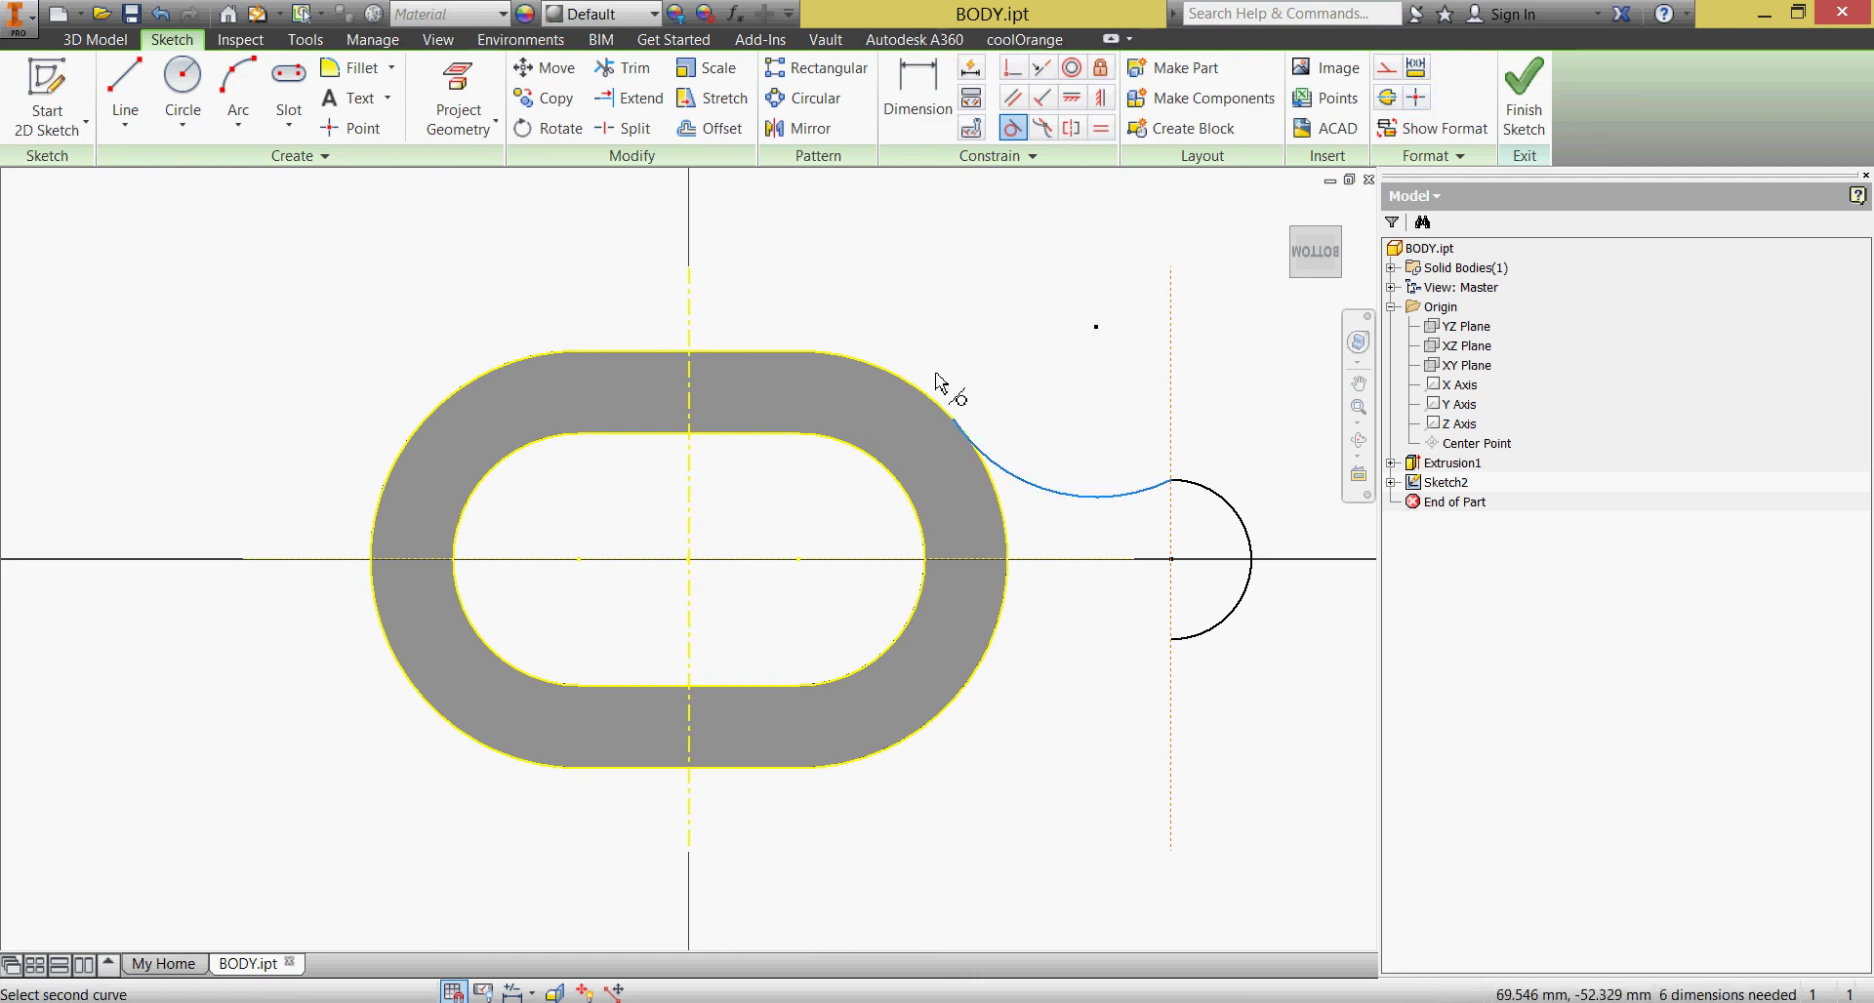
{"action": "left_click", "coordinate": [939, 408]}
{"action": "left_click", "coordinate": [1161, 482]}
{"action": "left_click", "coordinate": [1215, 494]}
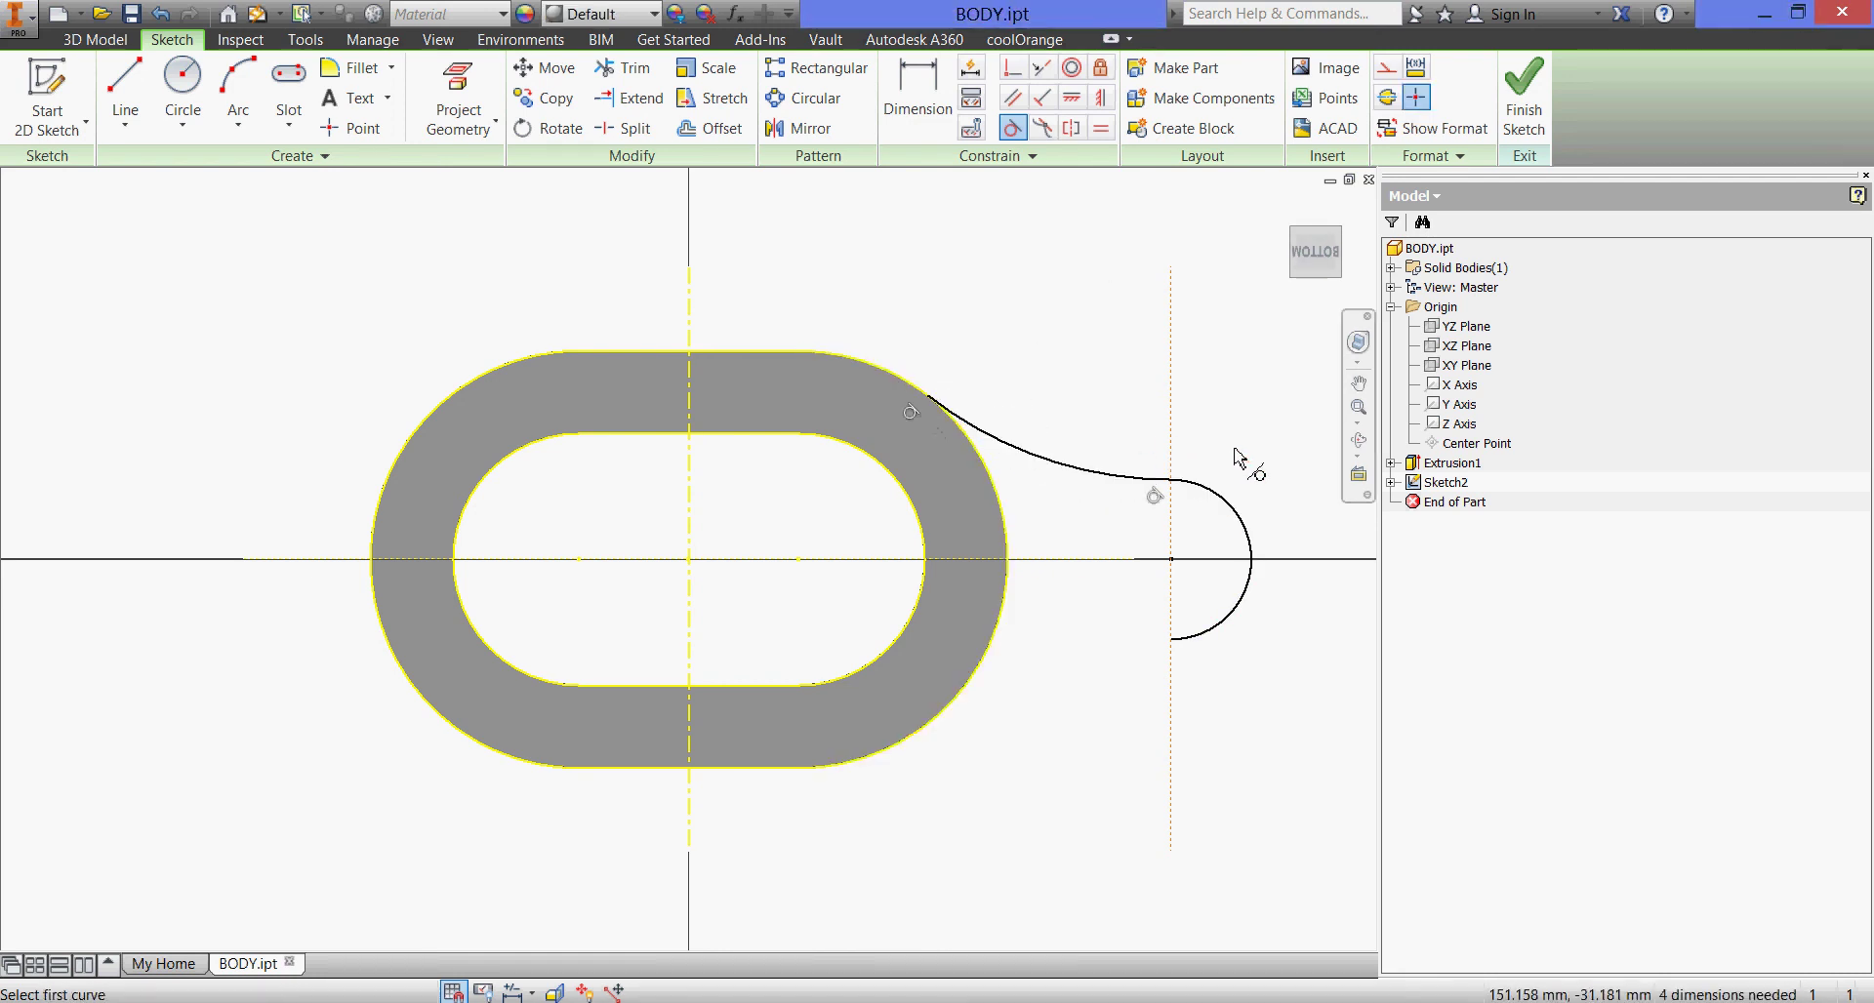
{"action": "right_click", "coordinate": [1246, 455]}
{"action": "left_click", "coordinate": [1299, 448]}
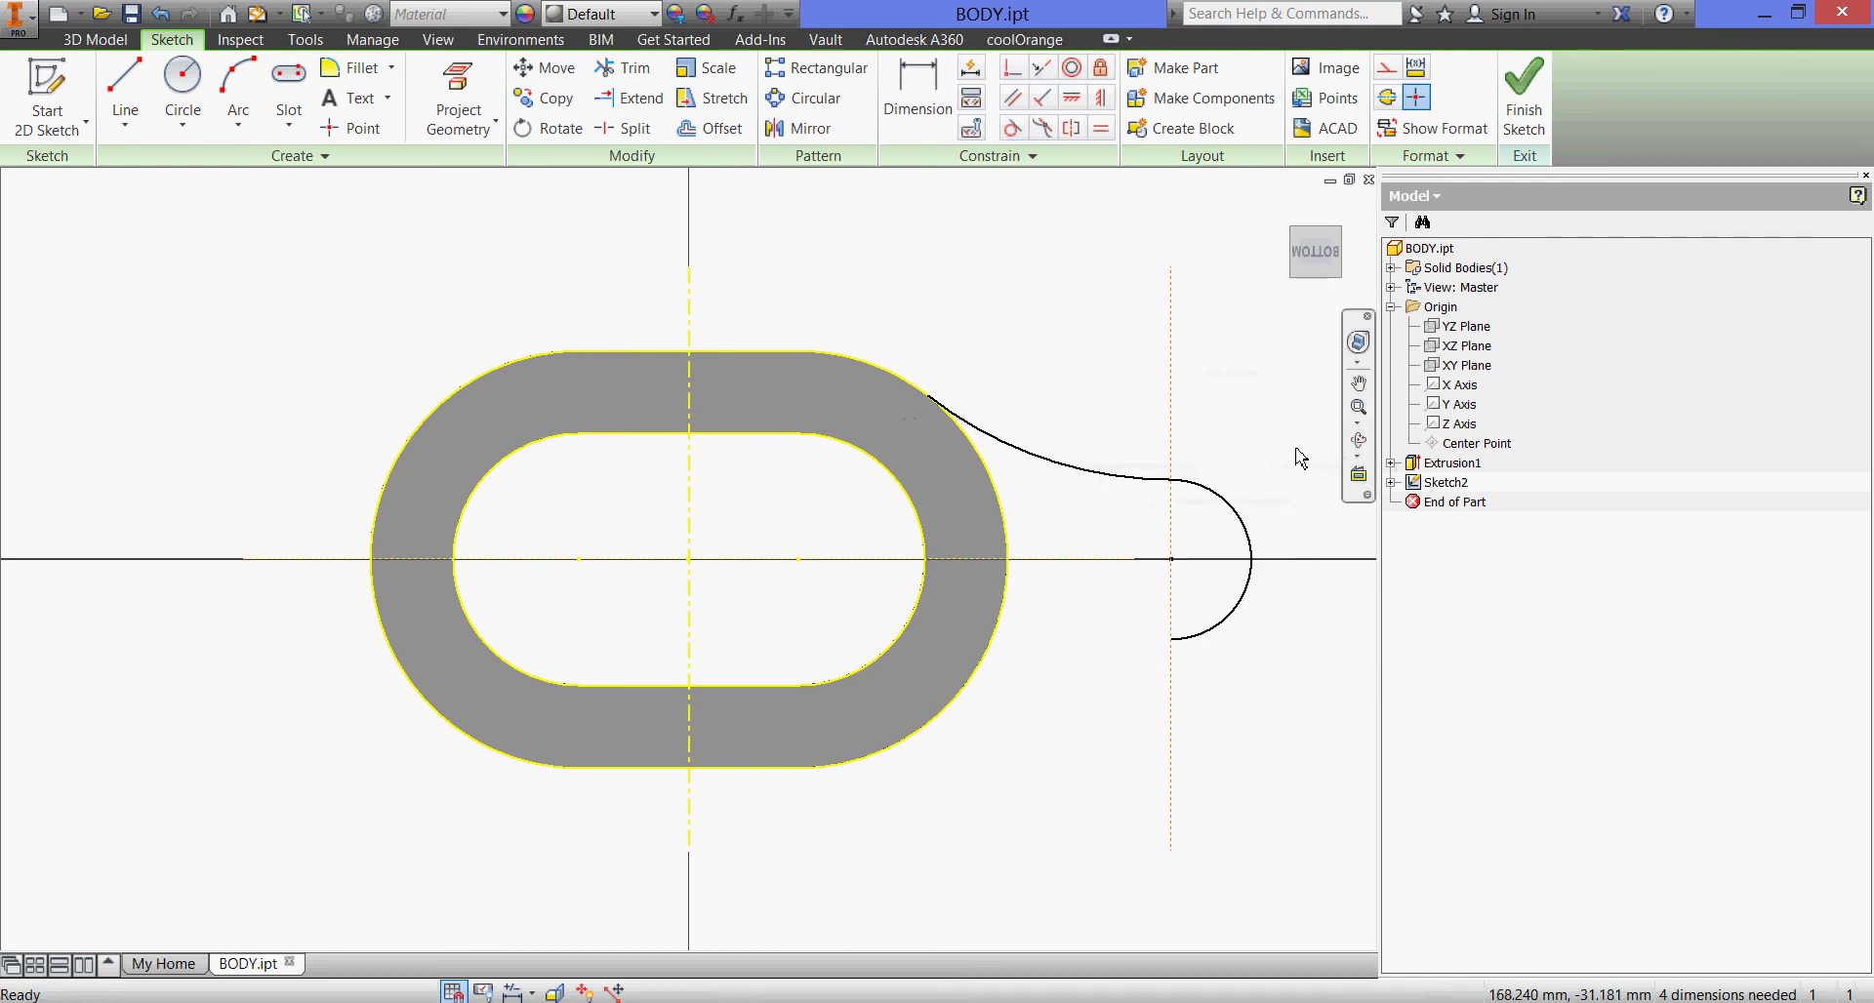
Step: Dimension the semicircle's center to the vertical centerline as a 226 mm diameter, checking the value in the PUMP.pdf drawing
{"action": "left_click", "coordinate": [917, 93]}
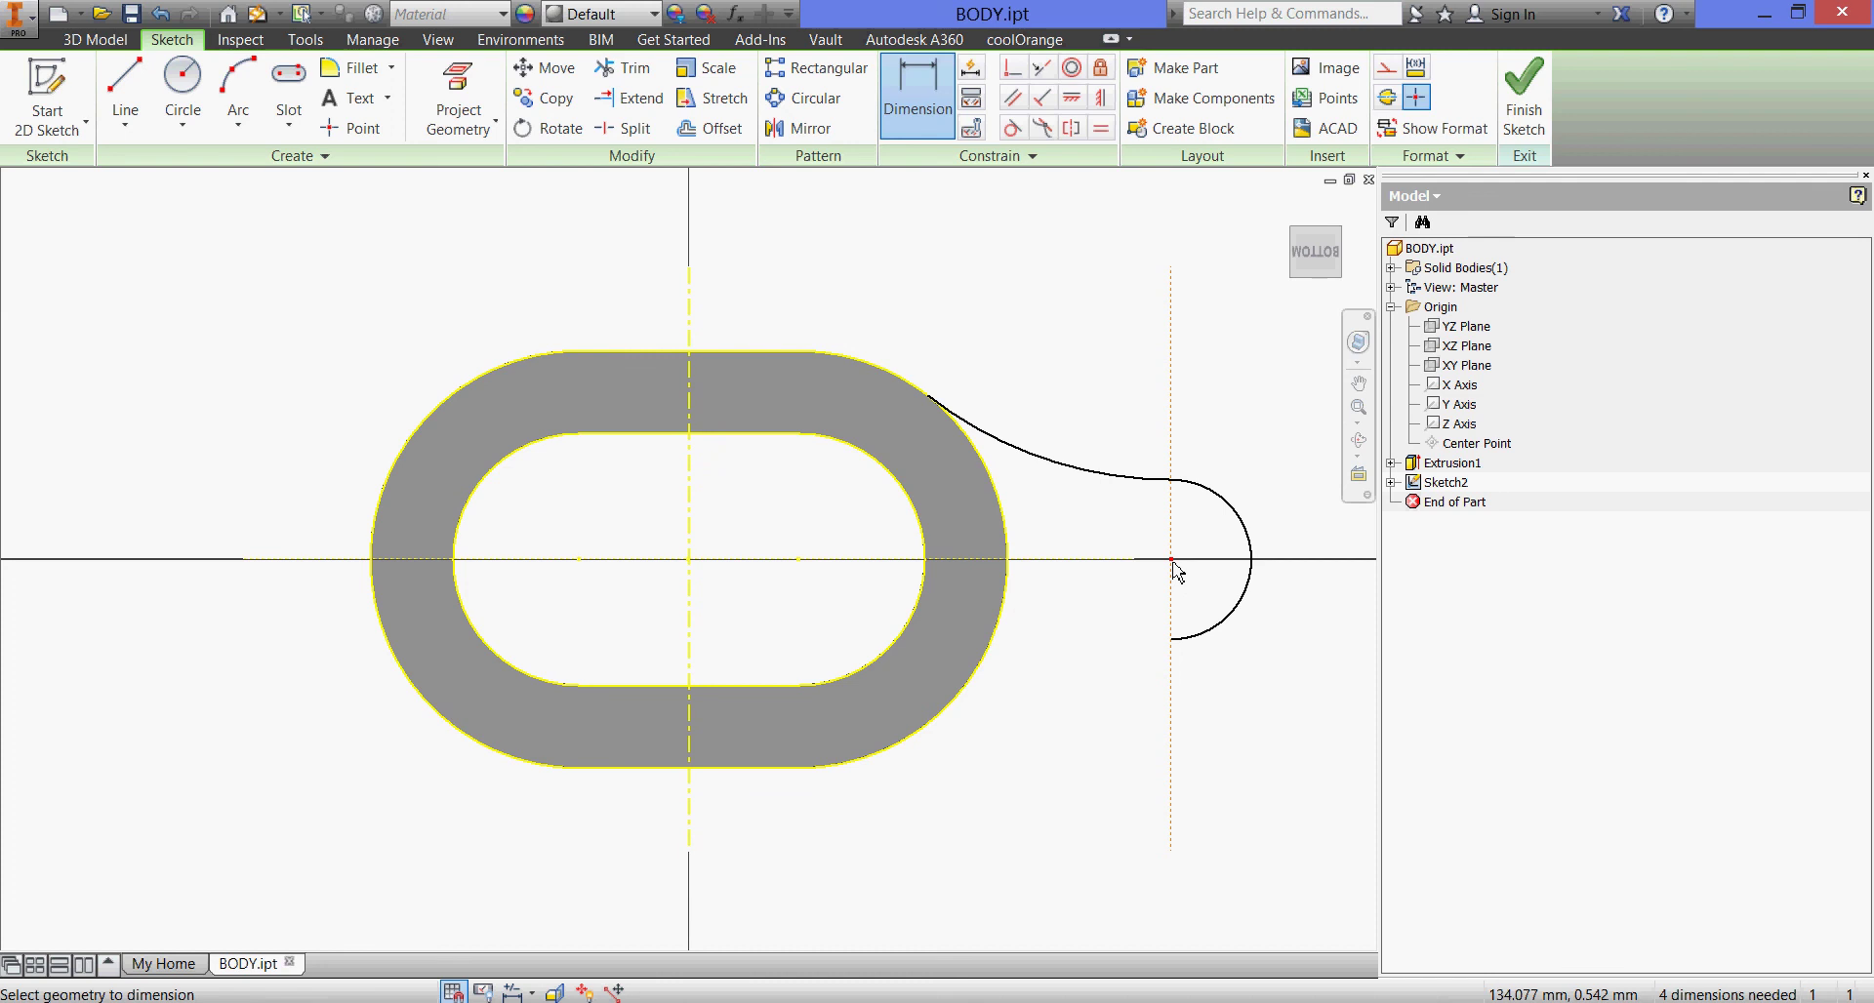
{"action": "left_click", "coordinate": [689, 815]}
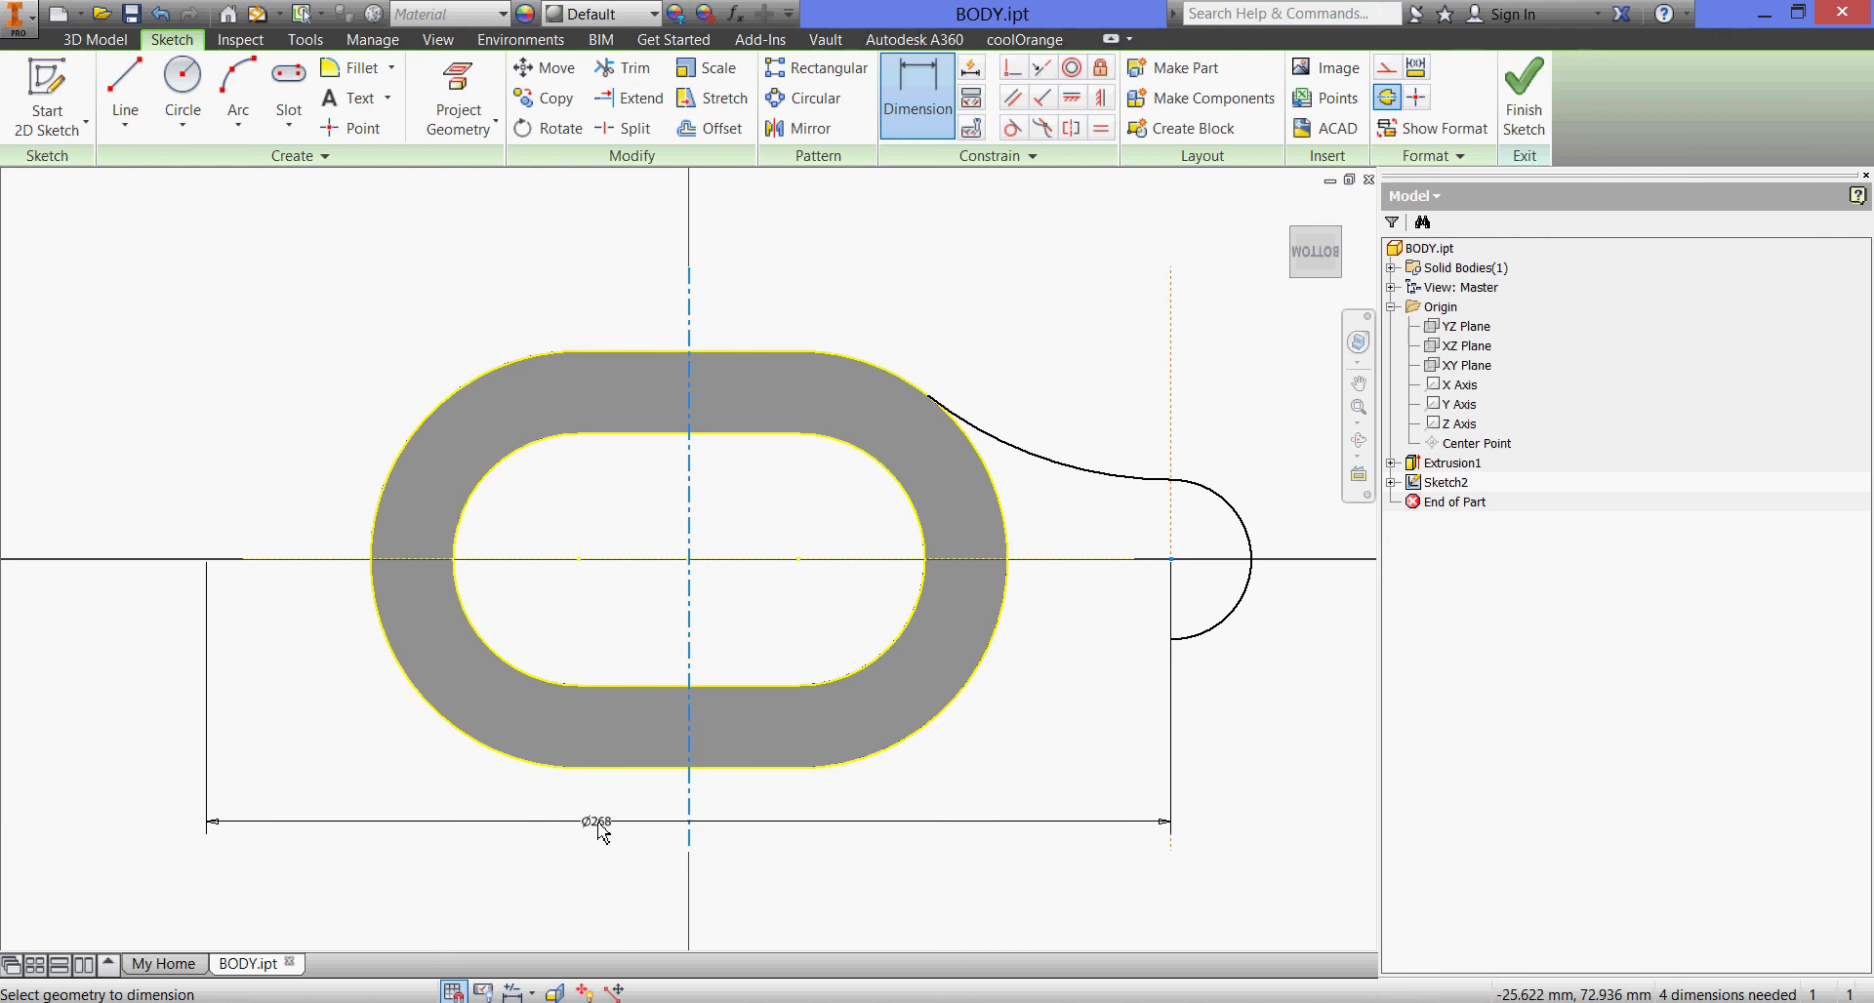
{"action": "left_click", "coordinate": [597, 825]}
{"action": "type", "text": "2"}
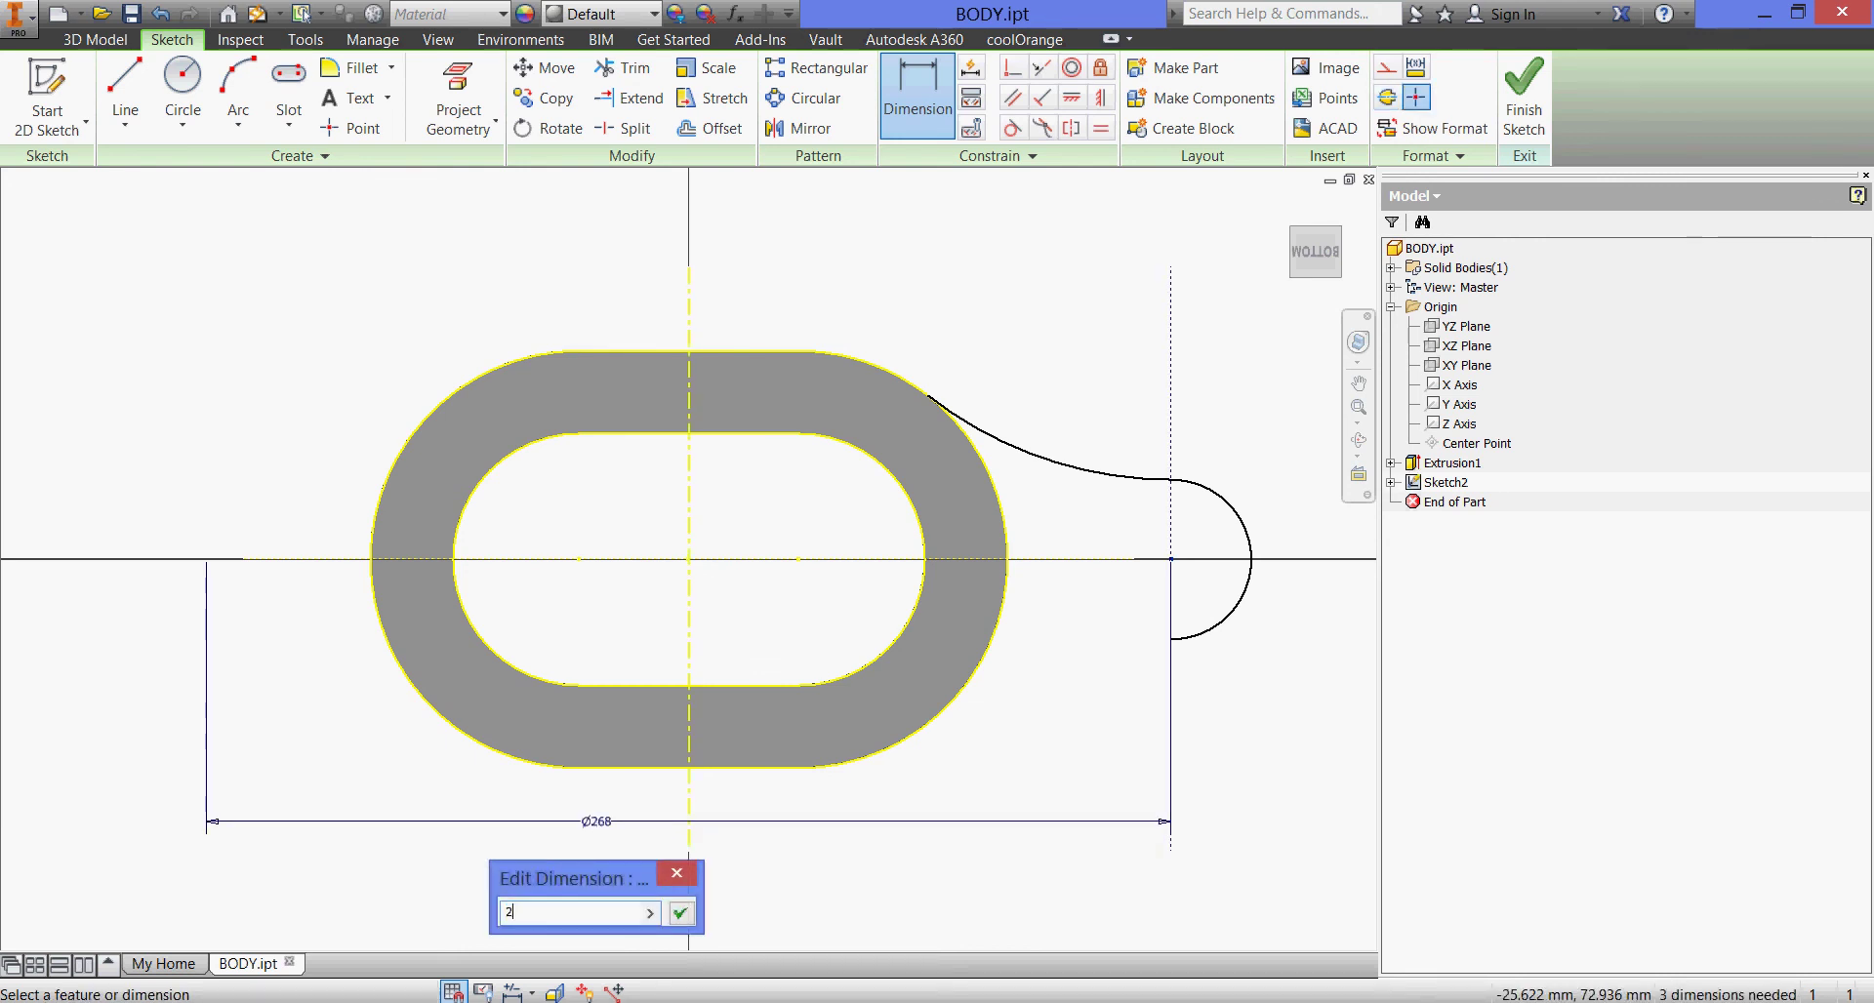
{"action": "type", "text": "26"}
{"action": "key", "text": "alt+Tab"}
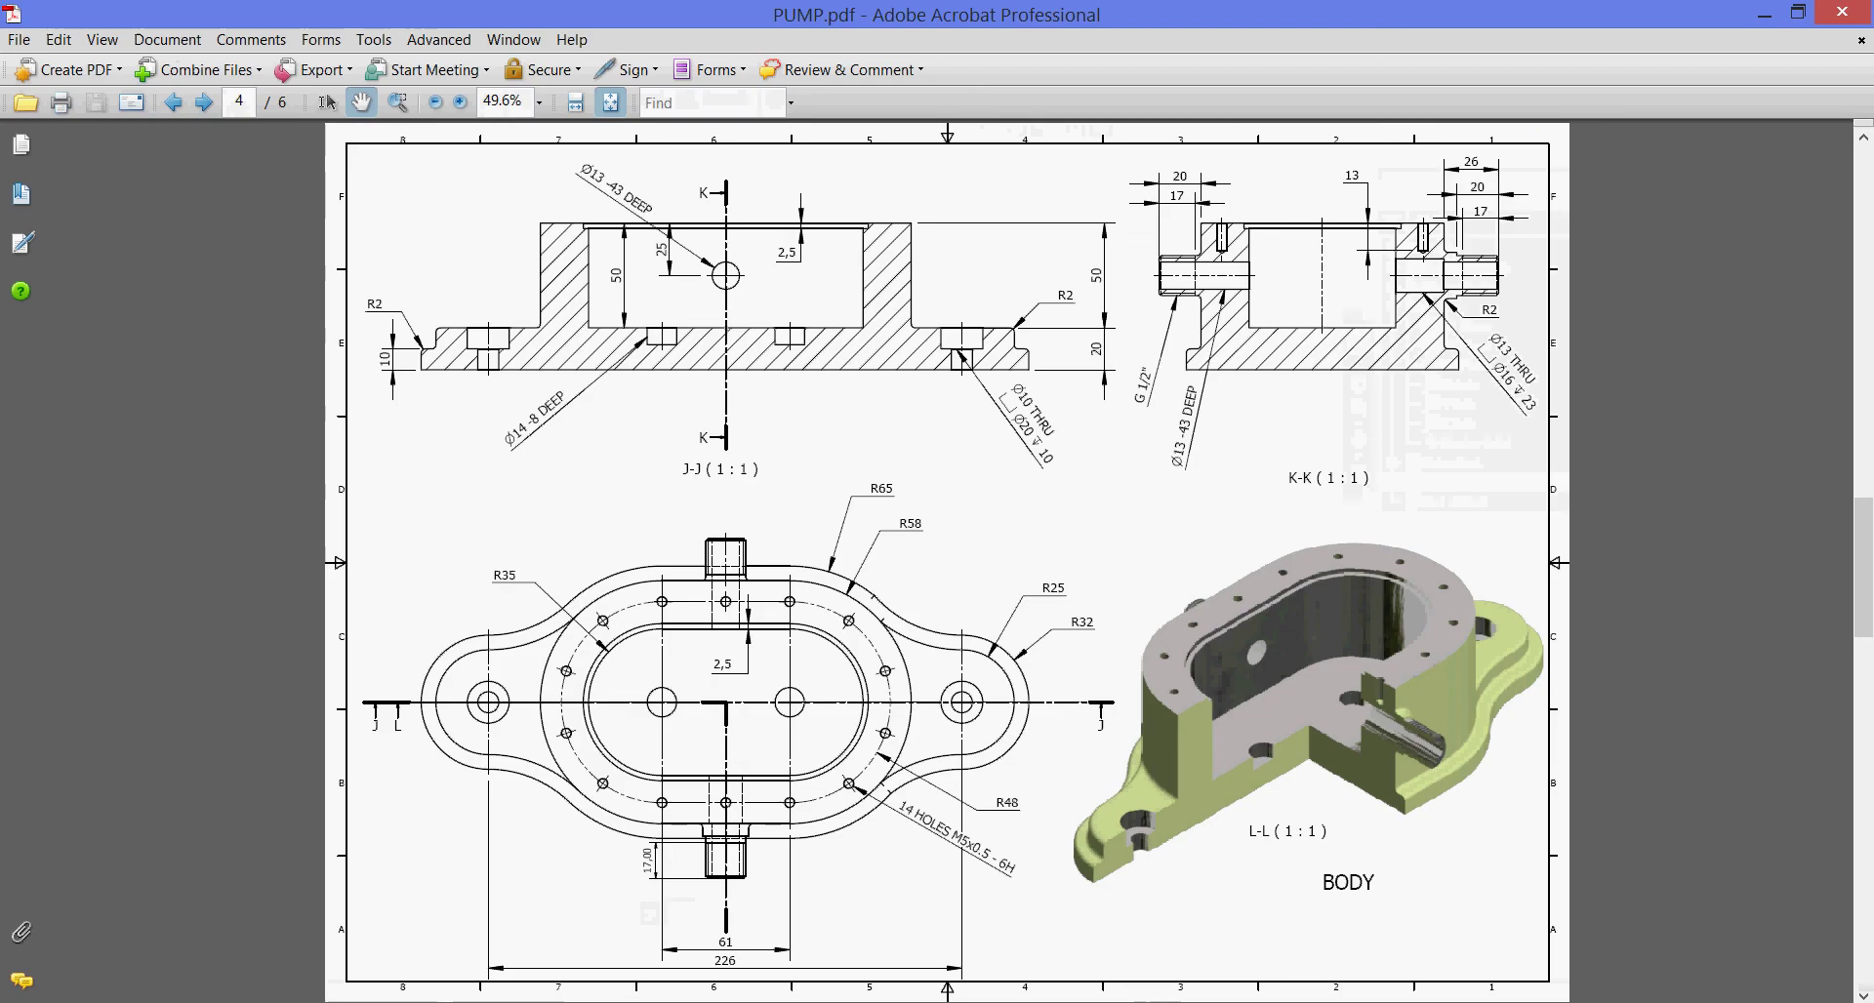
{"action": "key", "text": "alt+Tab"}
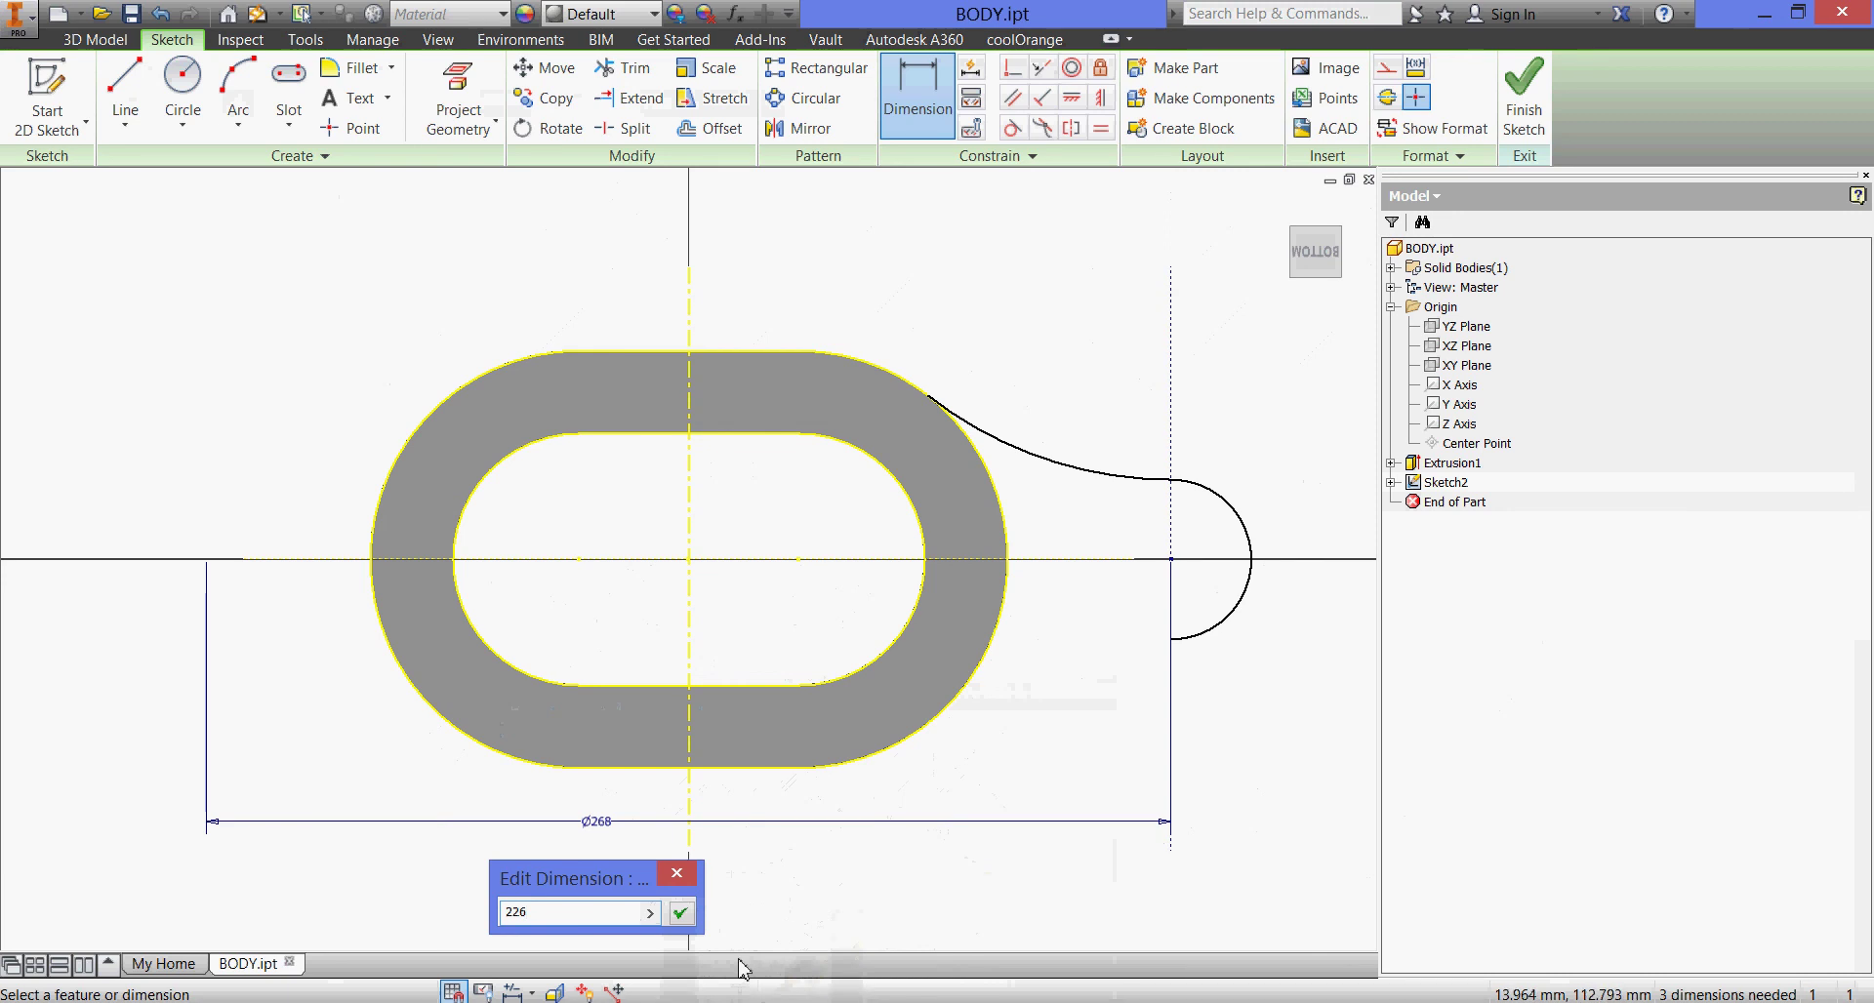
{"action": "left_click", "coordinate": [681, 915]}
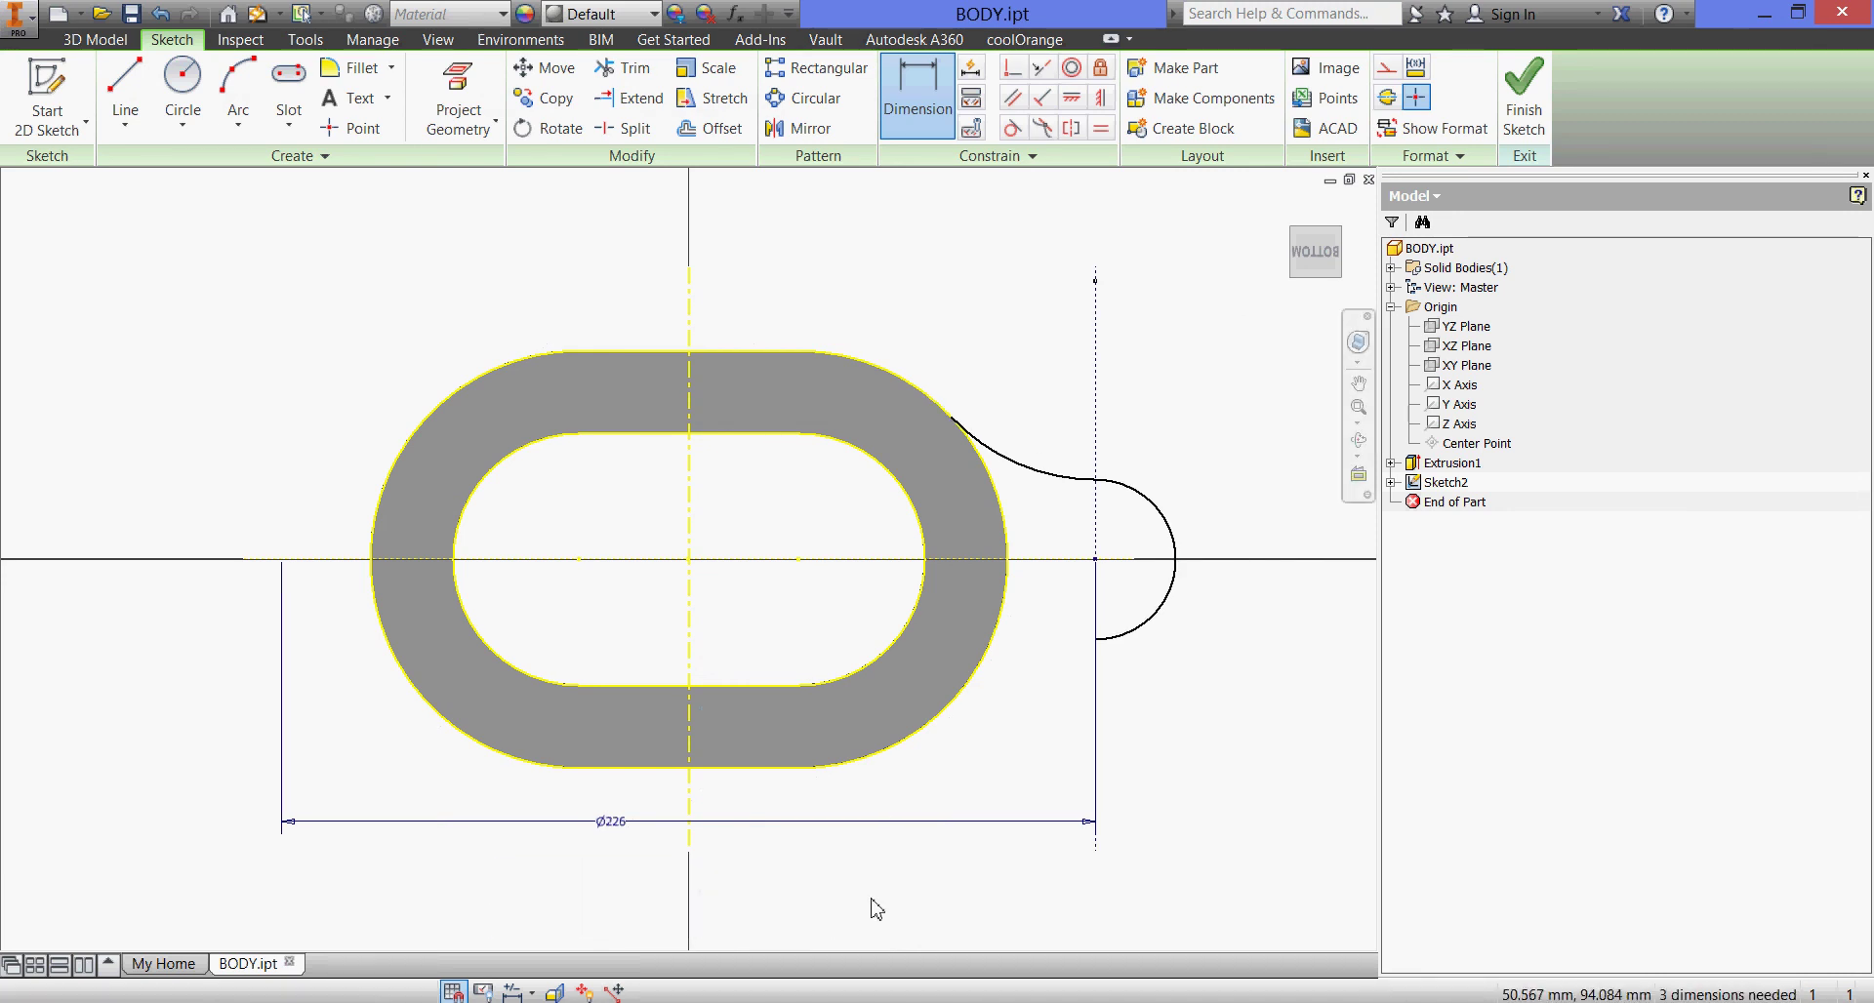
Step: Mirror the connecting arc about the horizontal axis to join the semicircle's lower end to the ring
{"action": "left_click", "coordinate": [800, 128]}
{"action": "left_click", "coordinate": [1015, 426]}
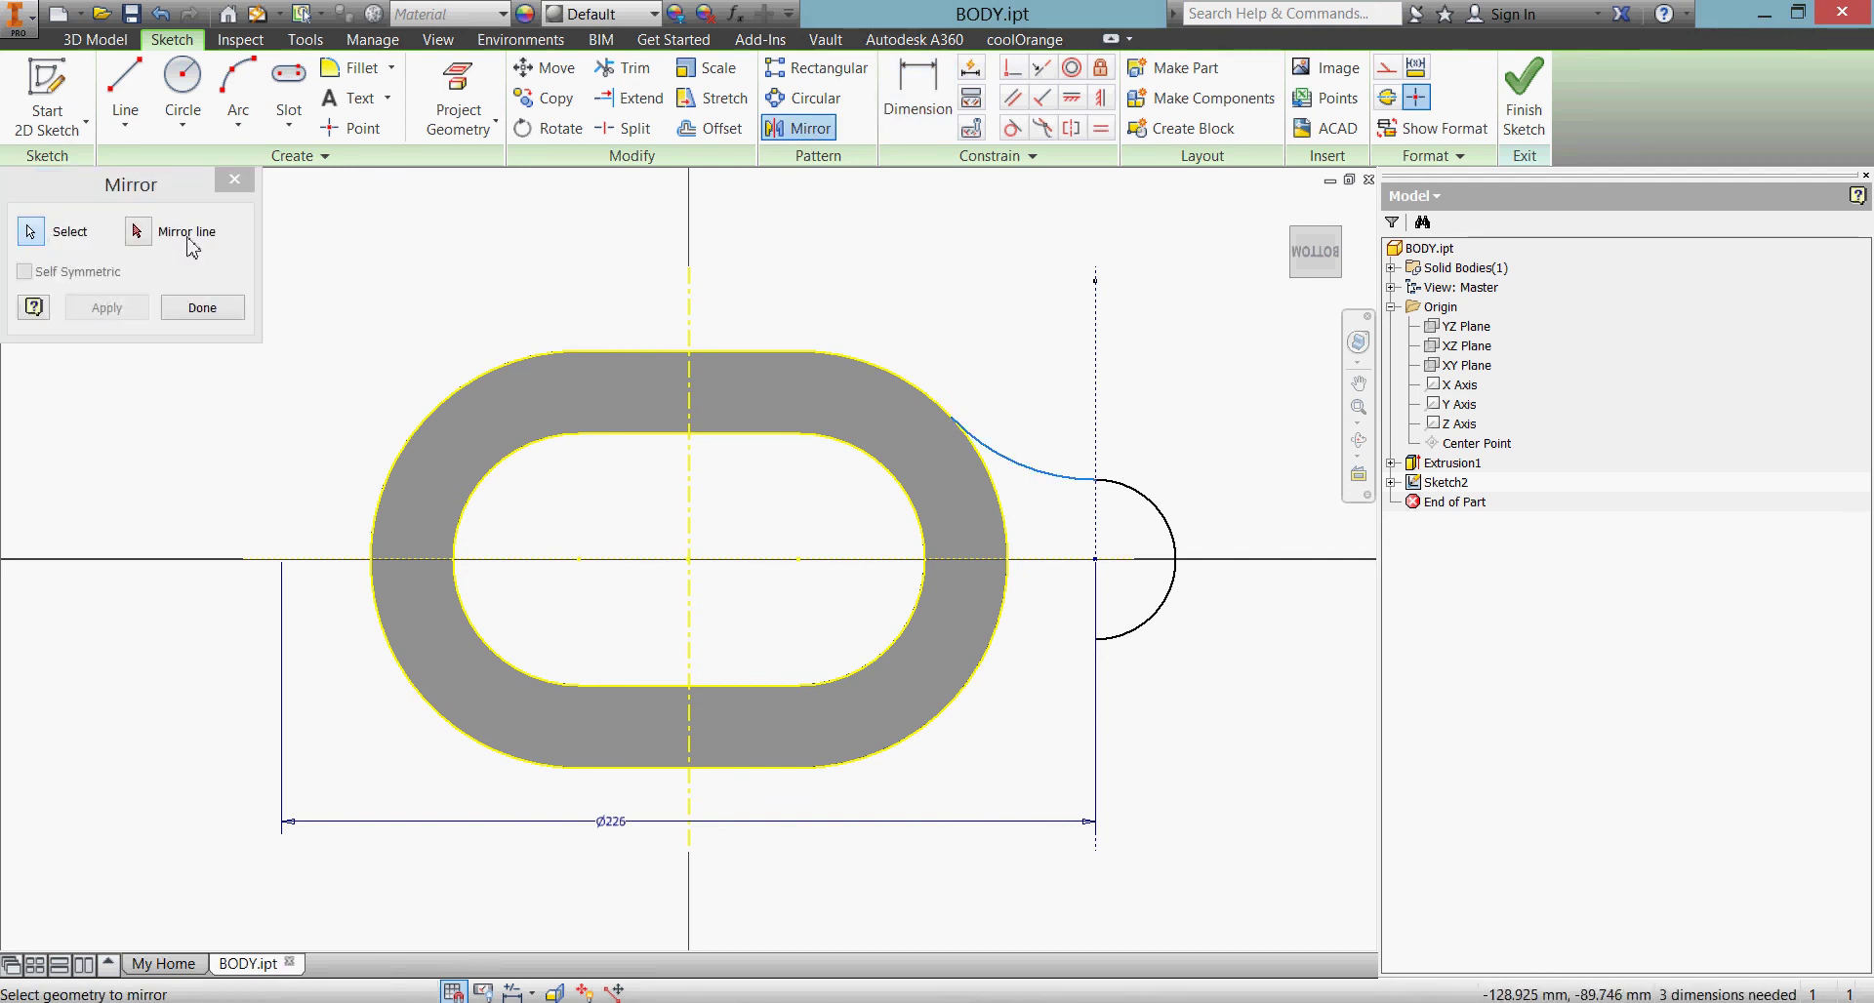
{"action": "left_click", "coordinate": [888, 559]}
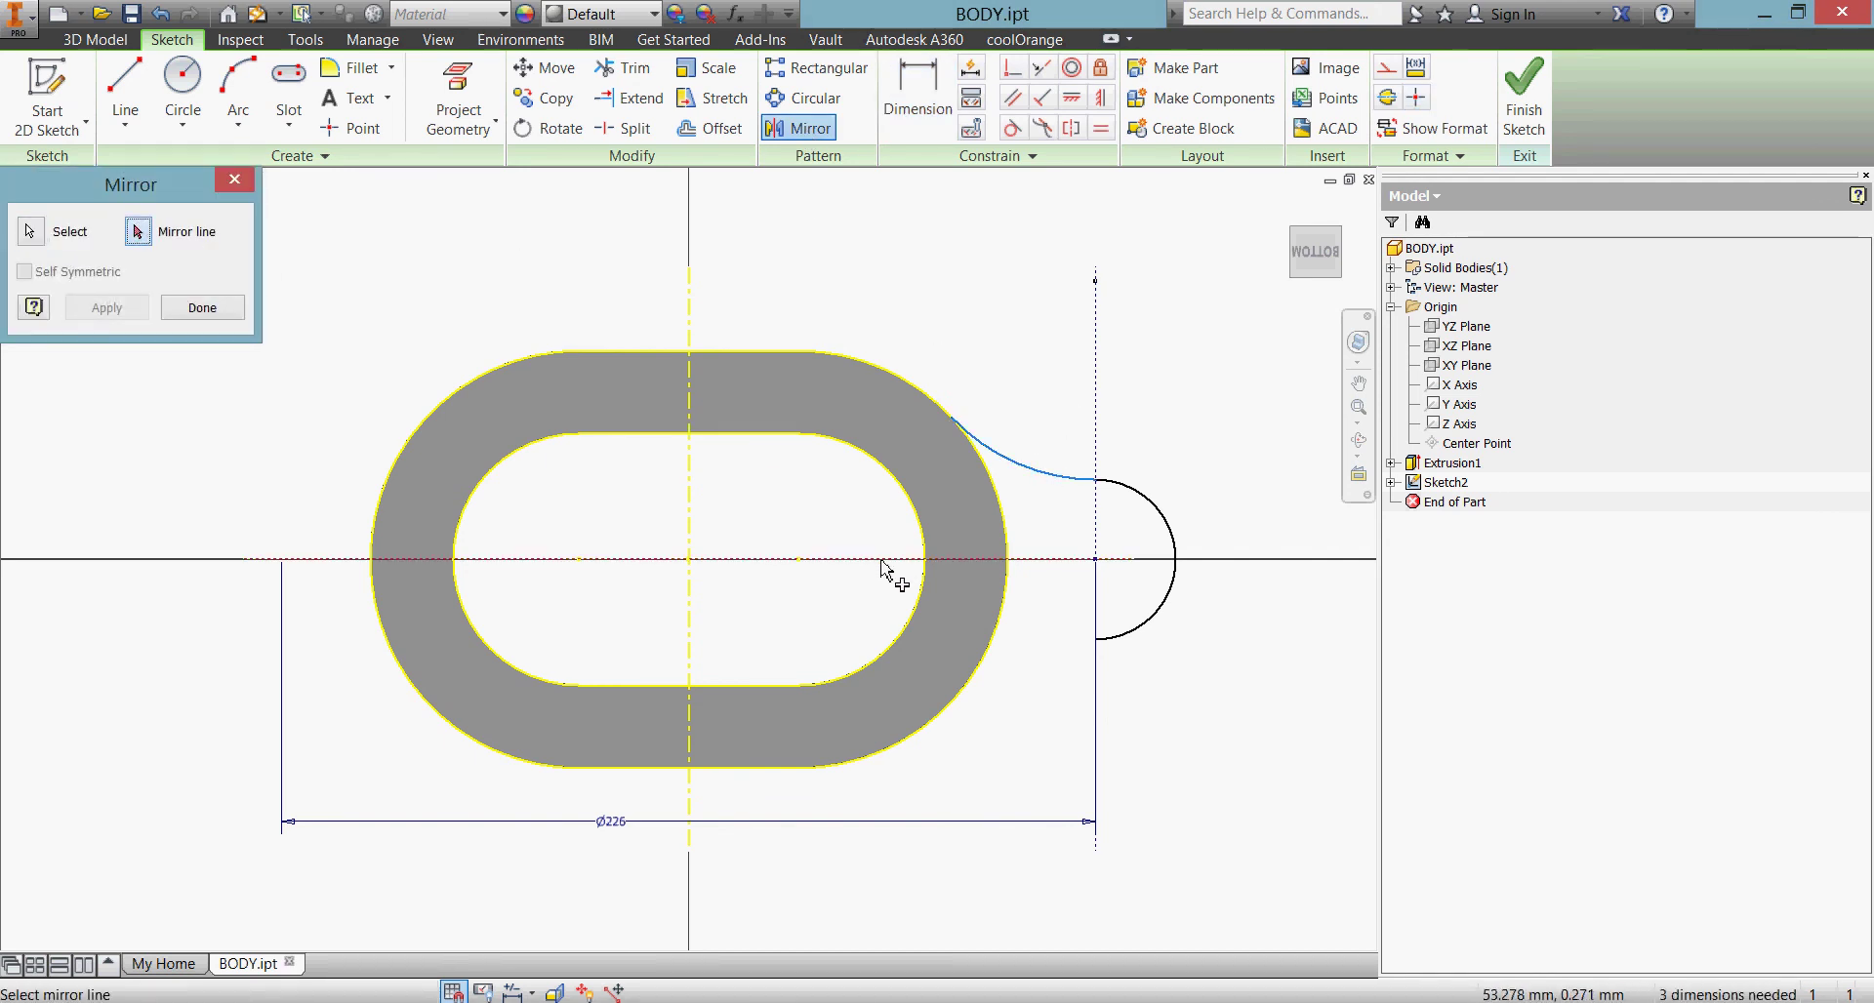
{"action": "left_click", "coordinate": [112, 309]}
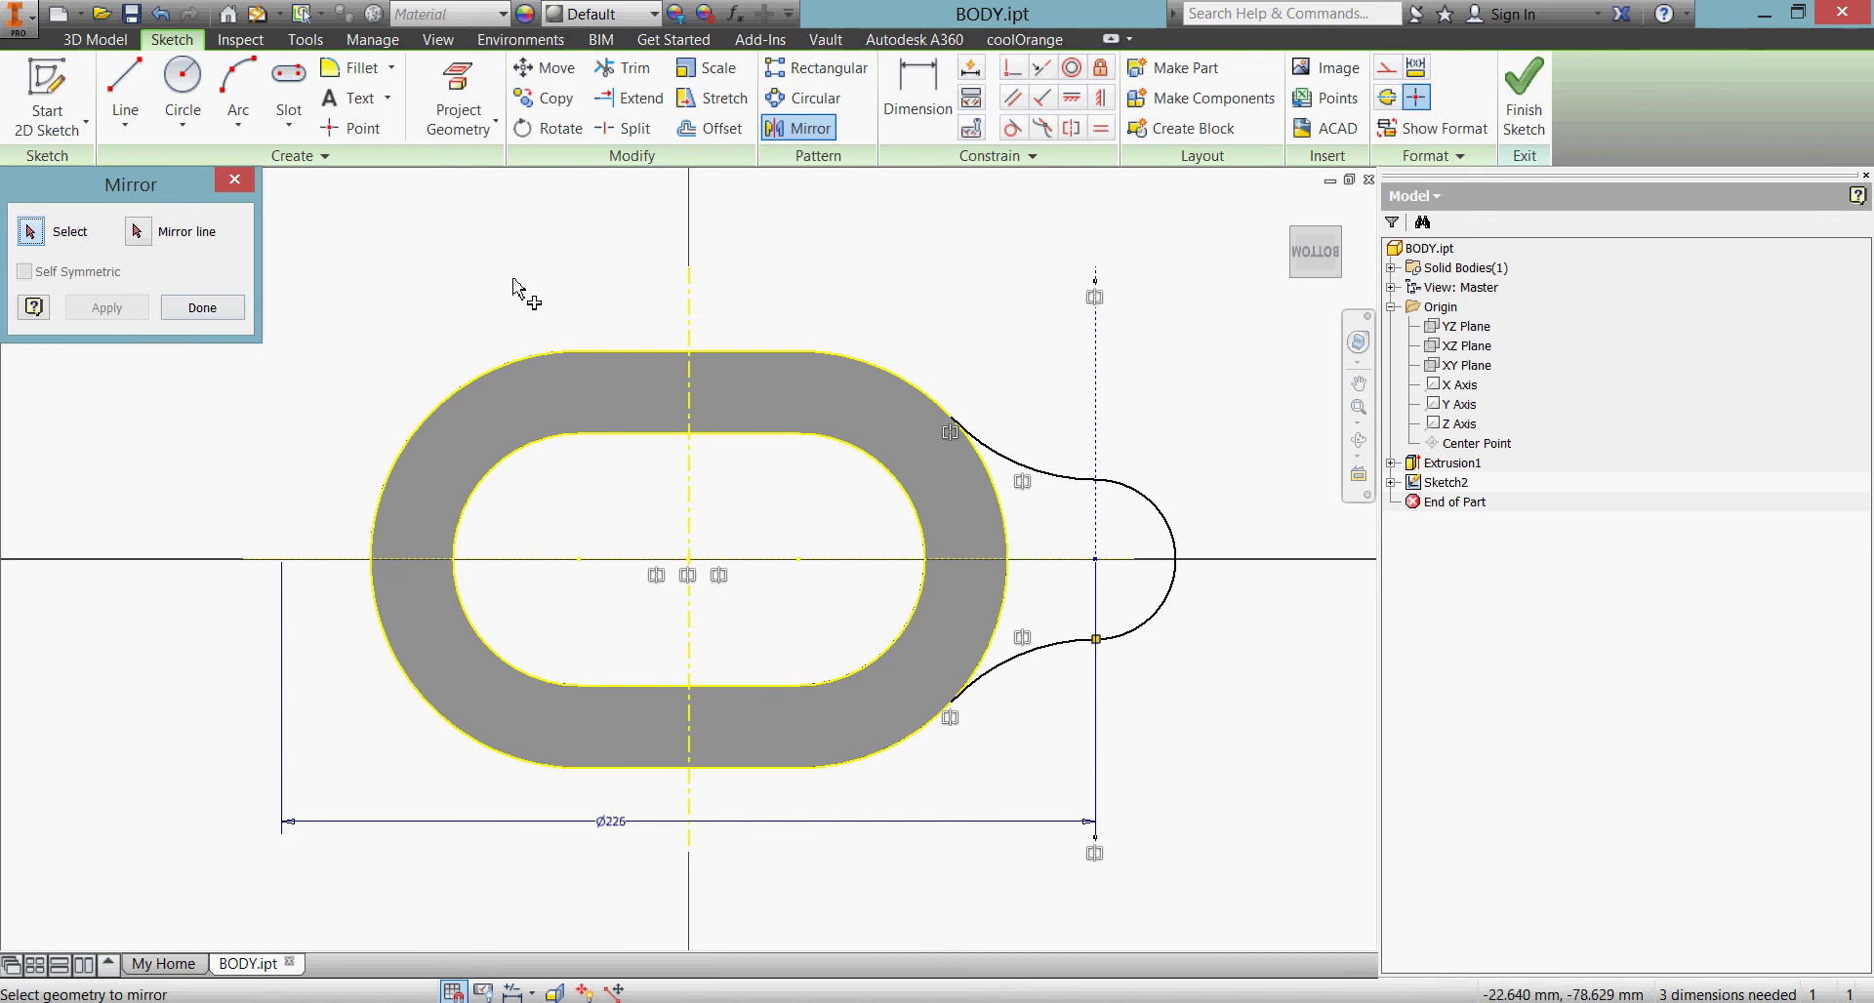
{"action": "left_click", "coordinate": [202, 308]}
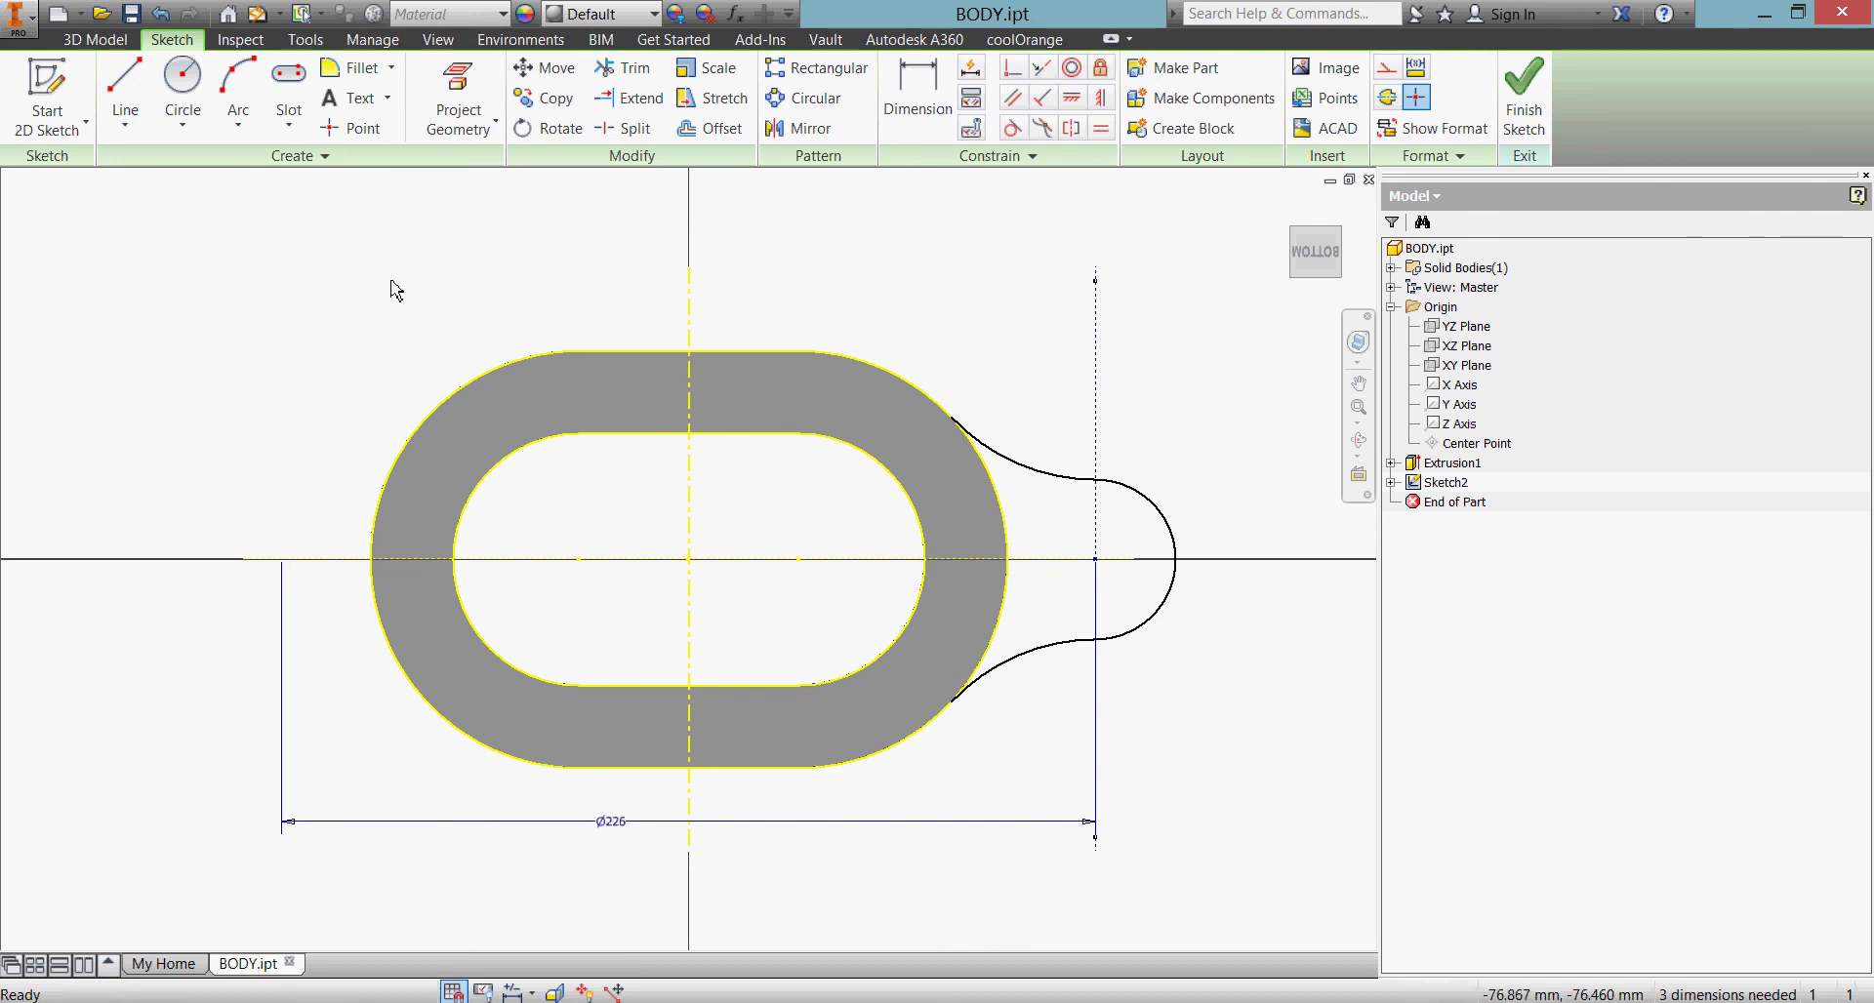
Step: Draw a circle of about 116 mm diameter centered on the ring's right-end arc, matching its outer edge
{"action": "left_click", "coordinate": [183, 92]}
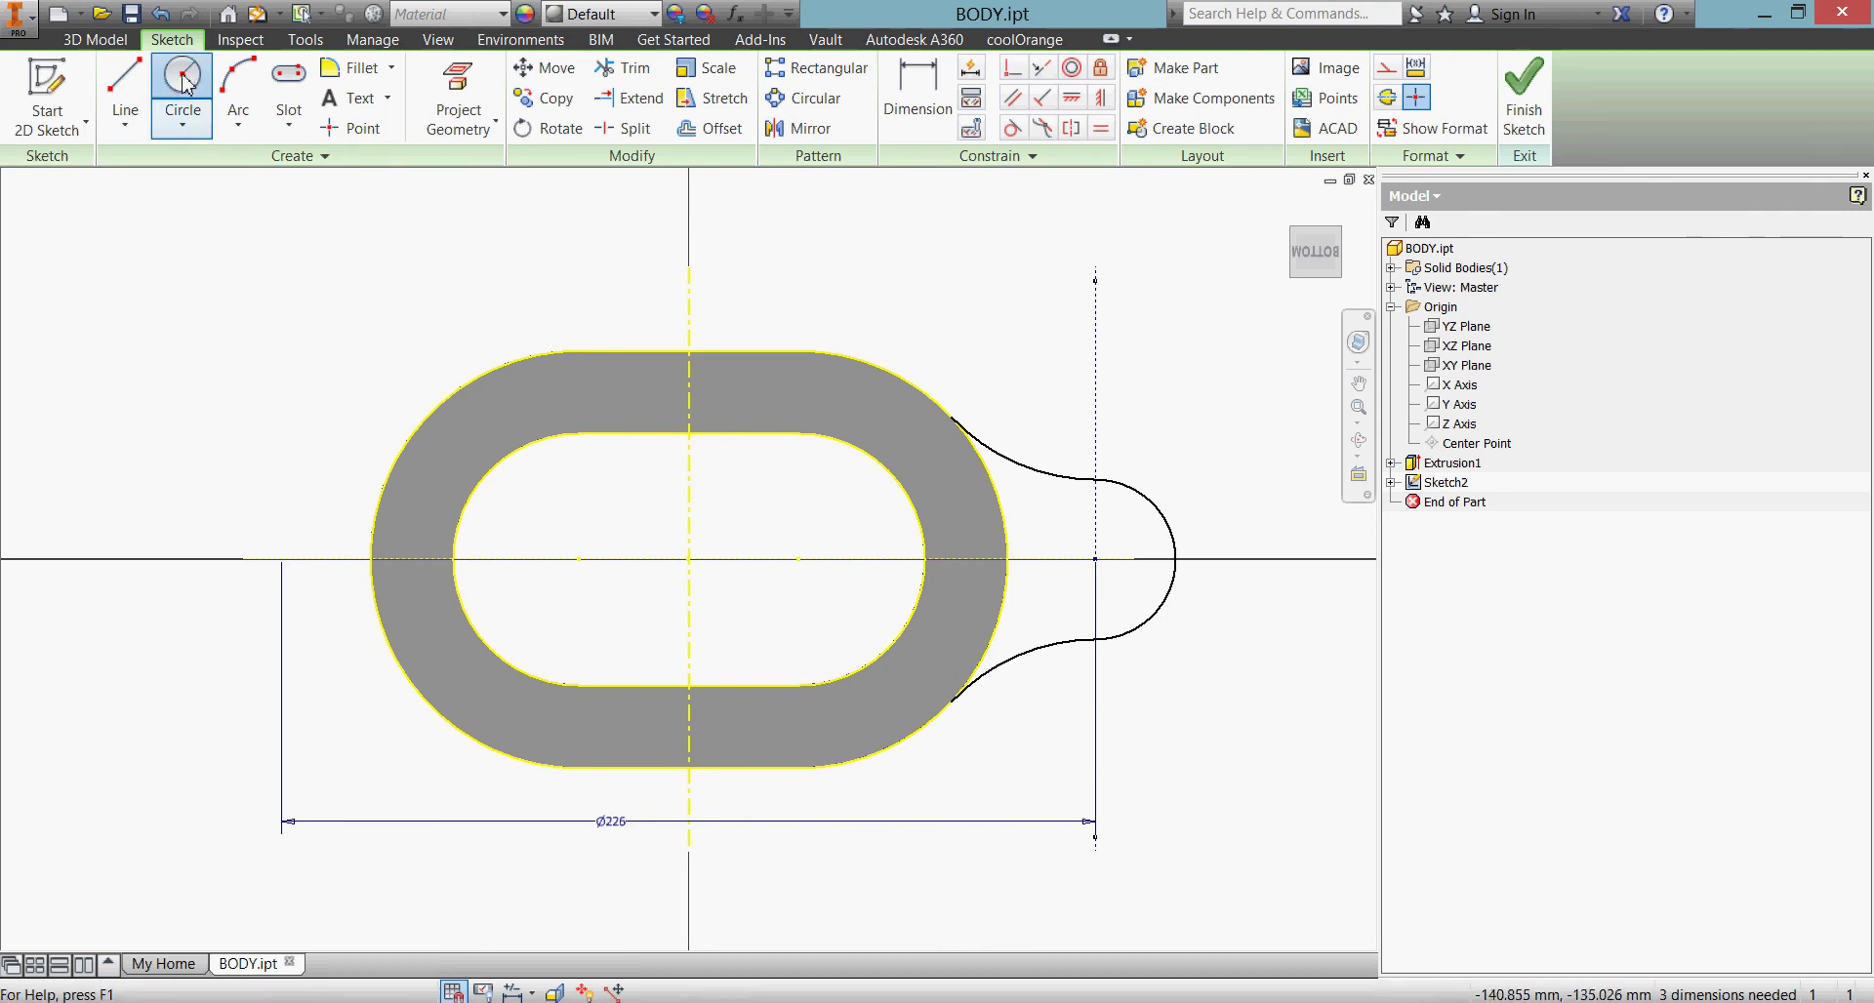
{"action": "left_click", "coordinate": [800, 559]}
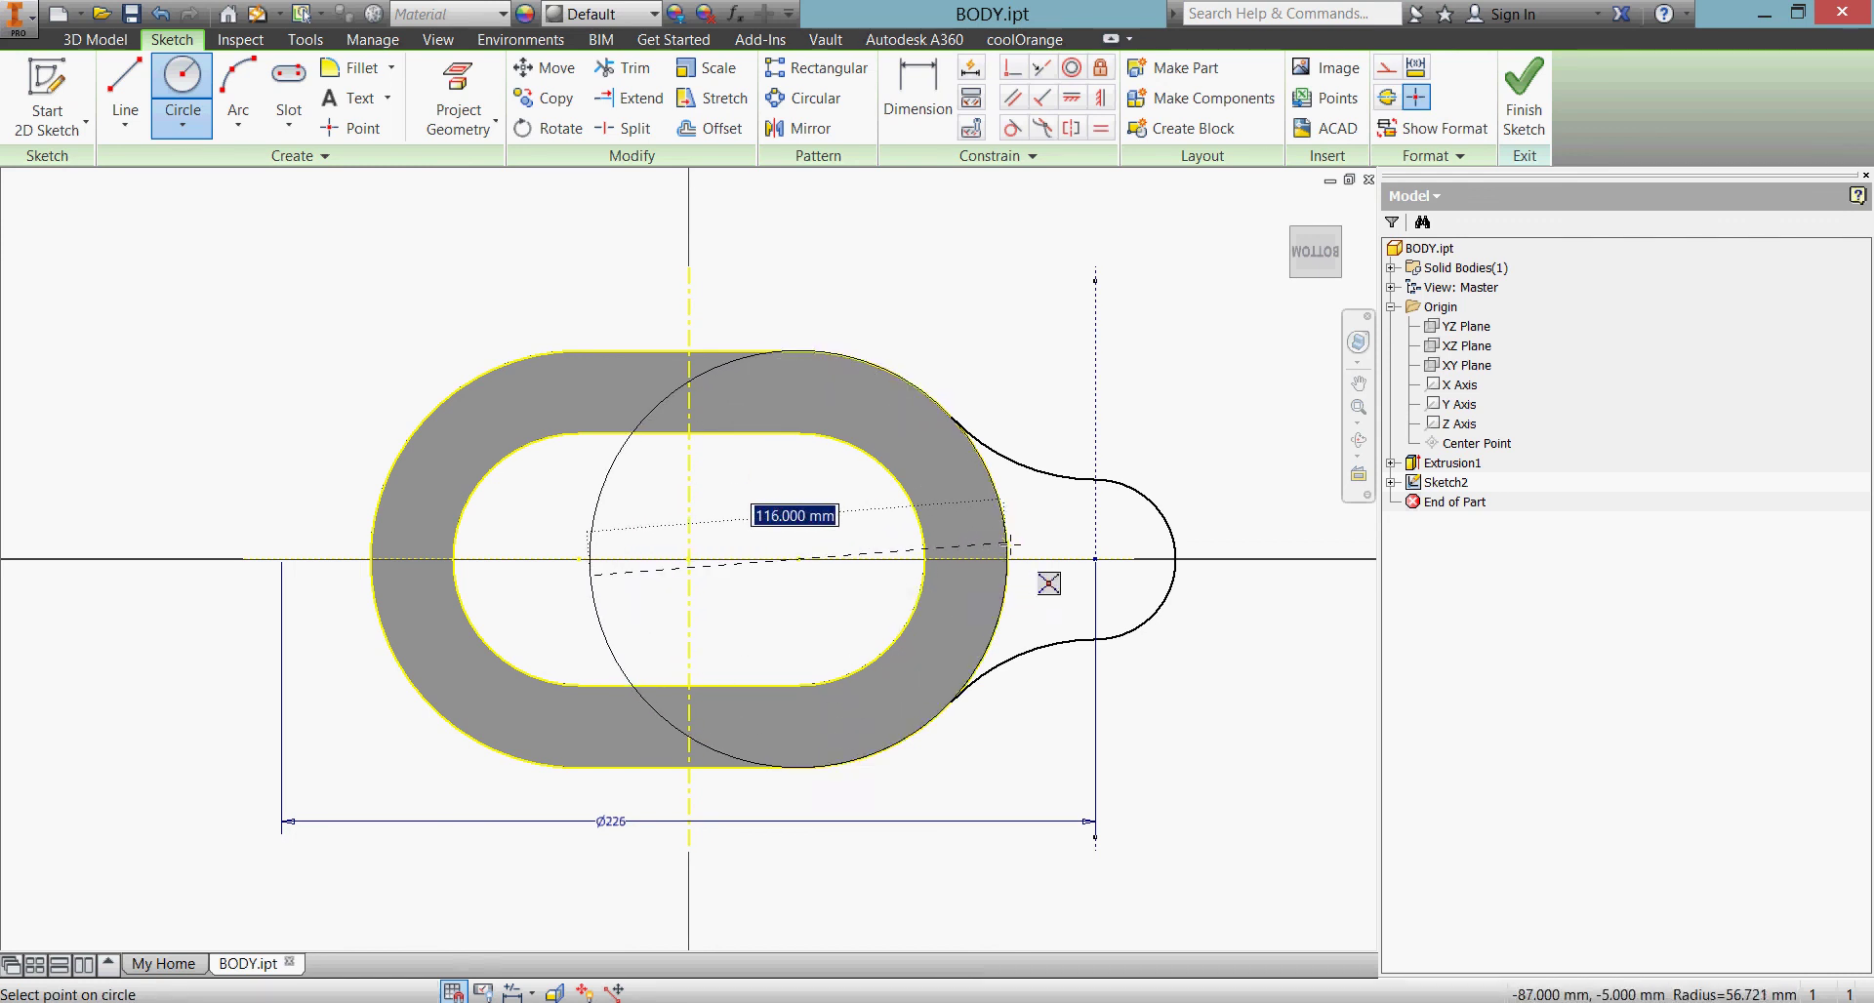
{"action": "left_click", "coordinate": [1005, 543]}
{"action": "right_click", "coordinate": [996, 282]}
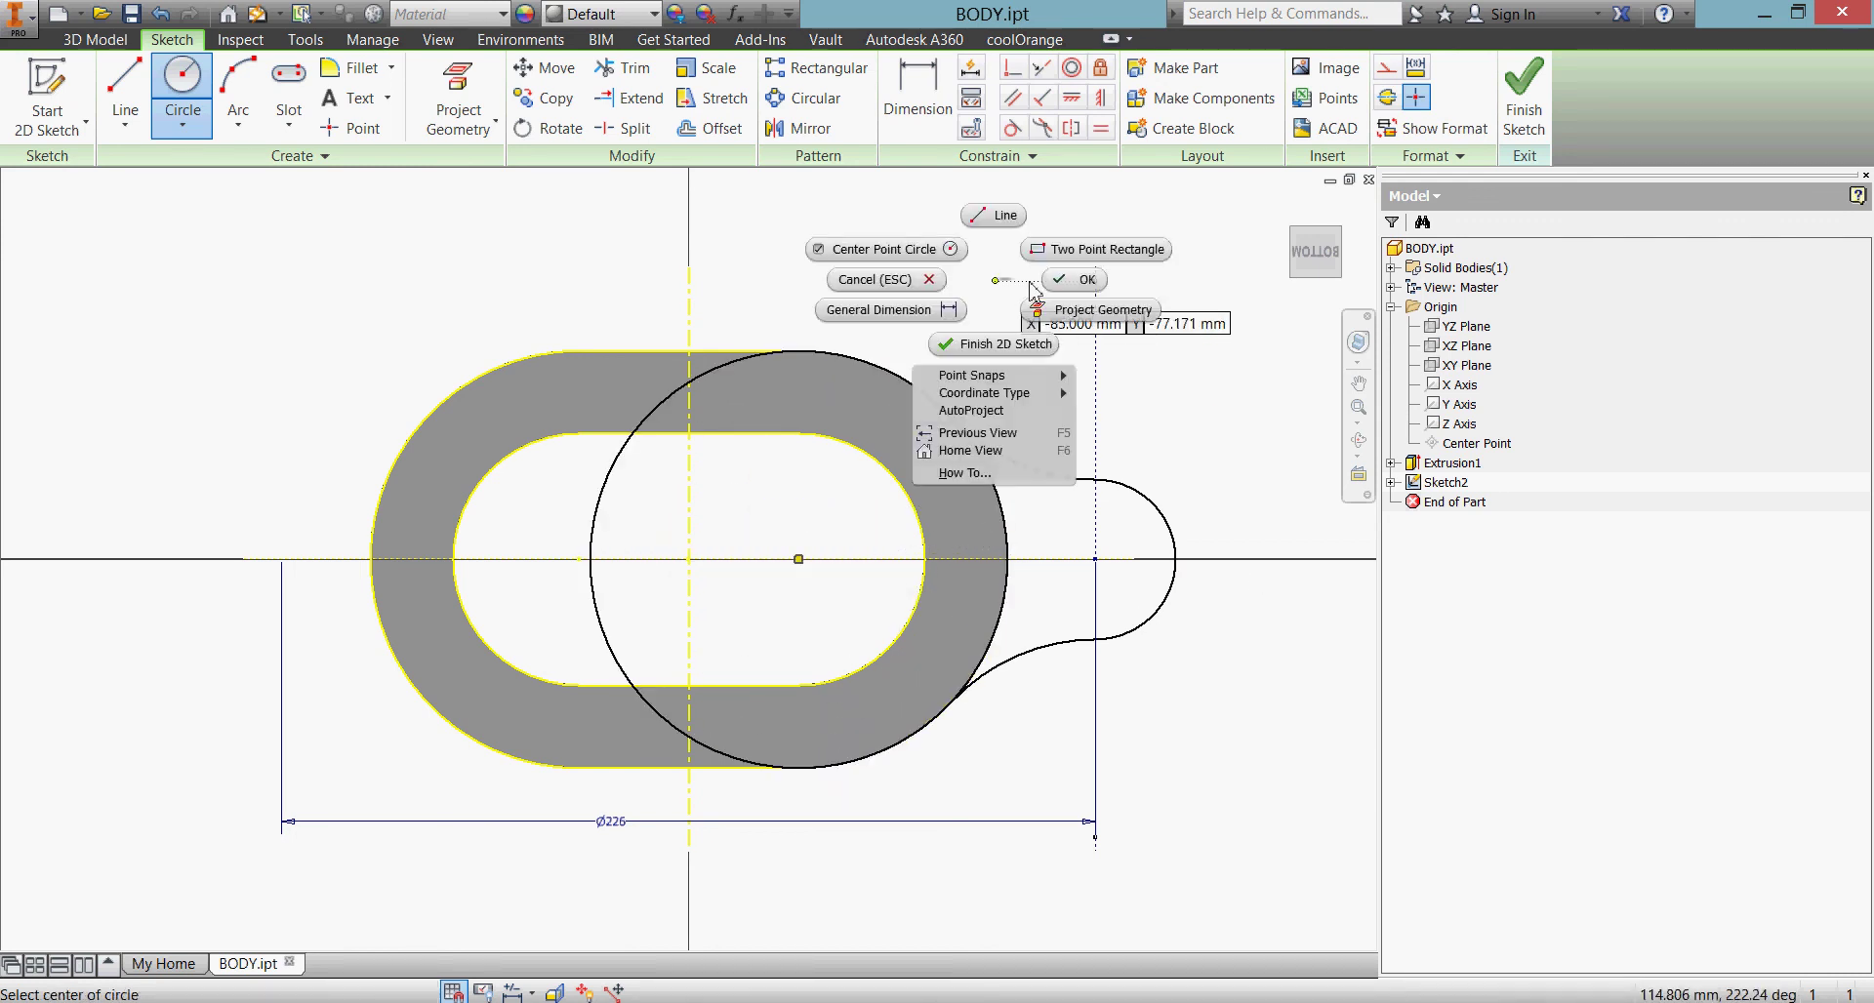
{"action": "left_click", "coordinate": [1055, 285]}
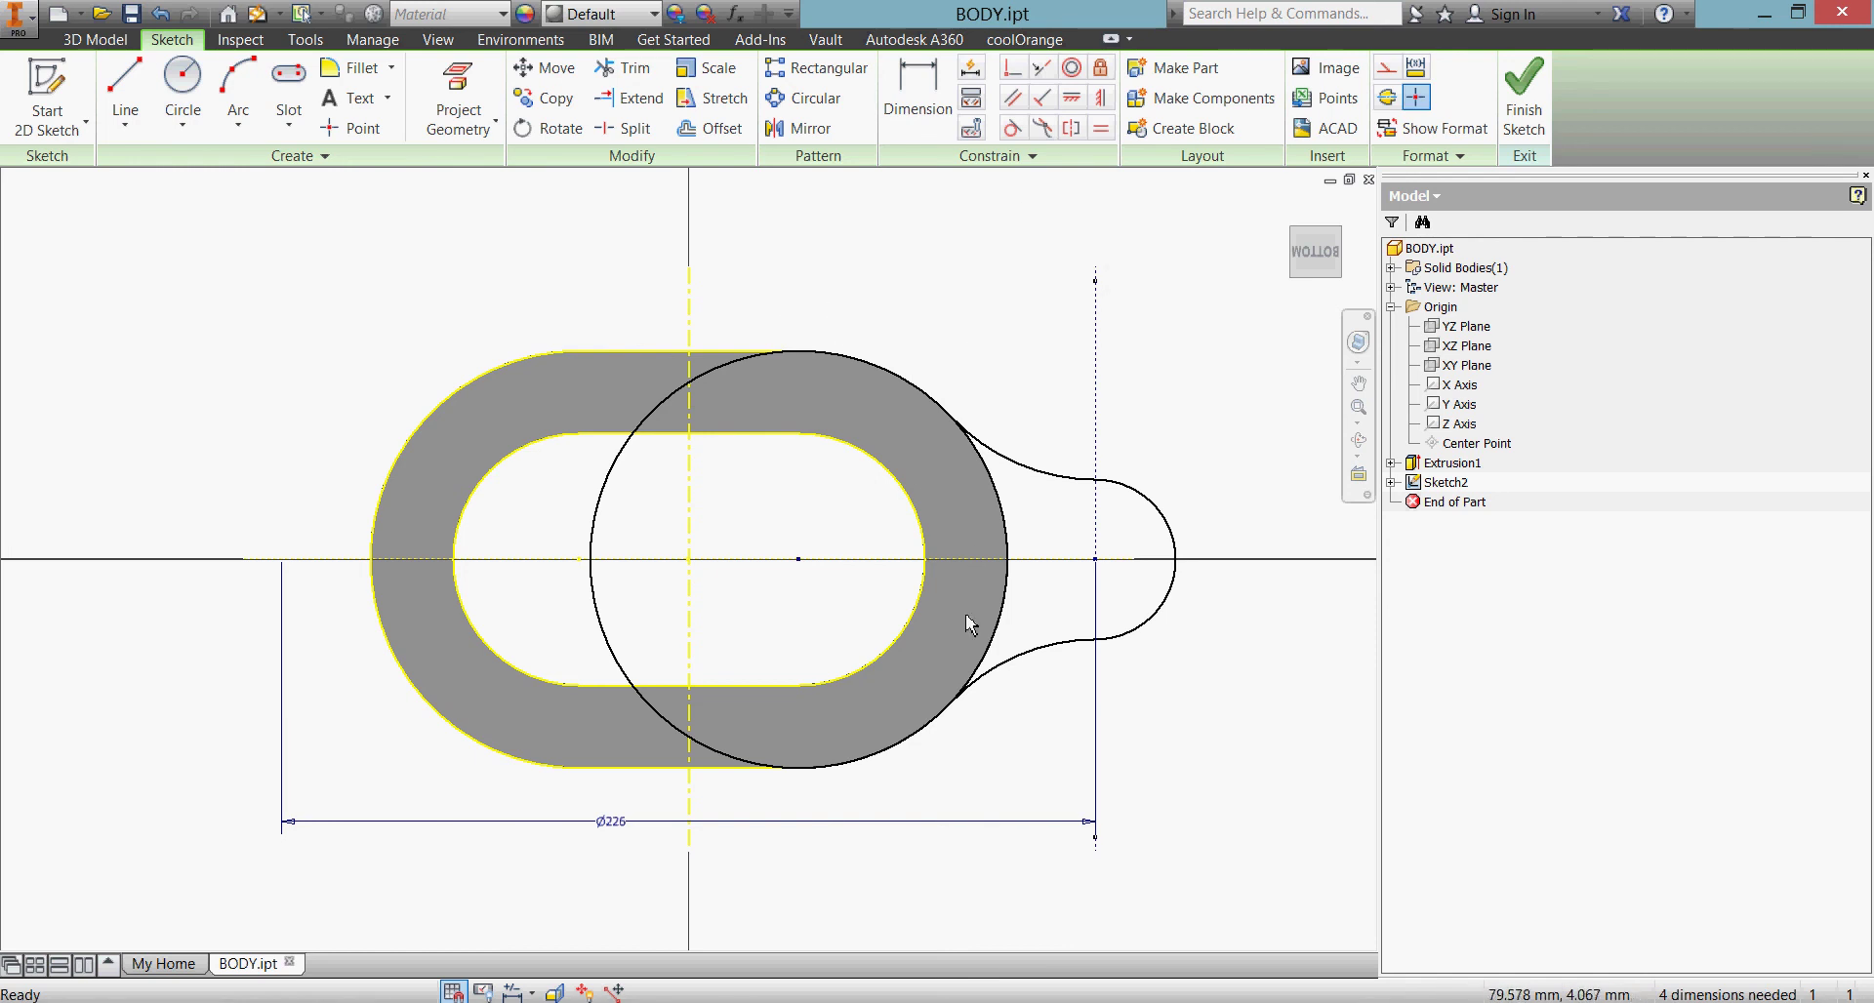
Step: Trim the circle over the ring's right end down to the arc that closes the mounting ear between its two connecting arcs
{"action": "left_click", "coordinate": [971, 438]}
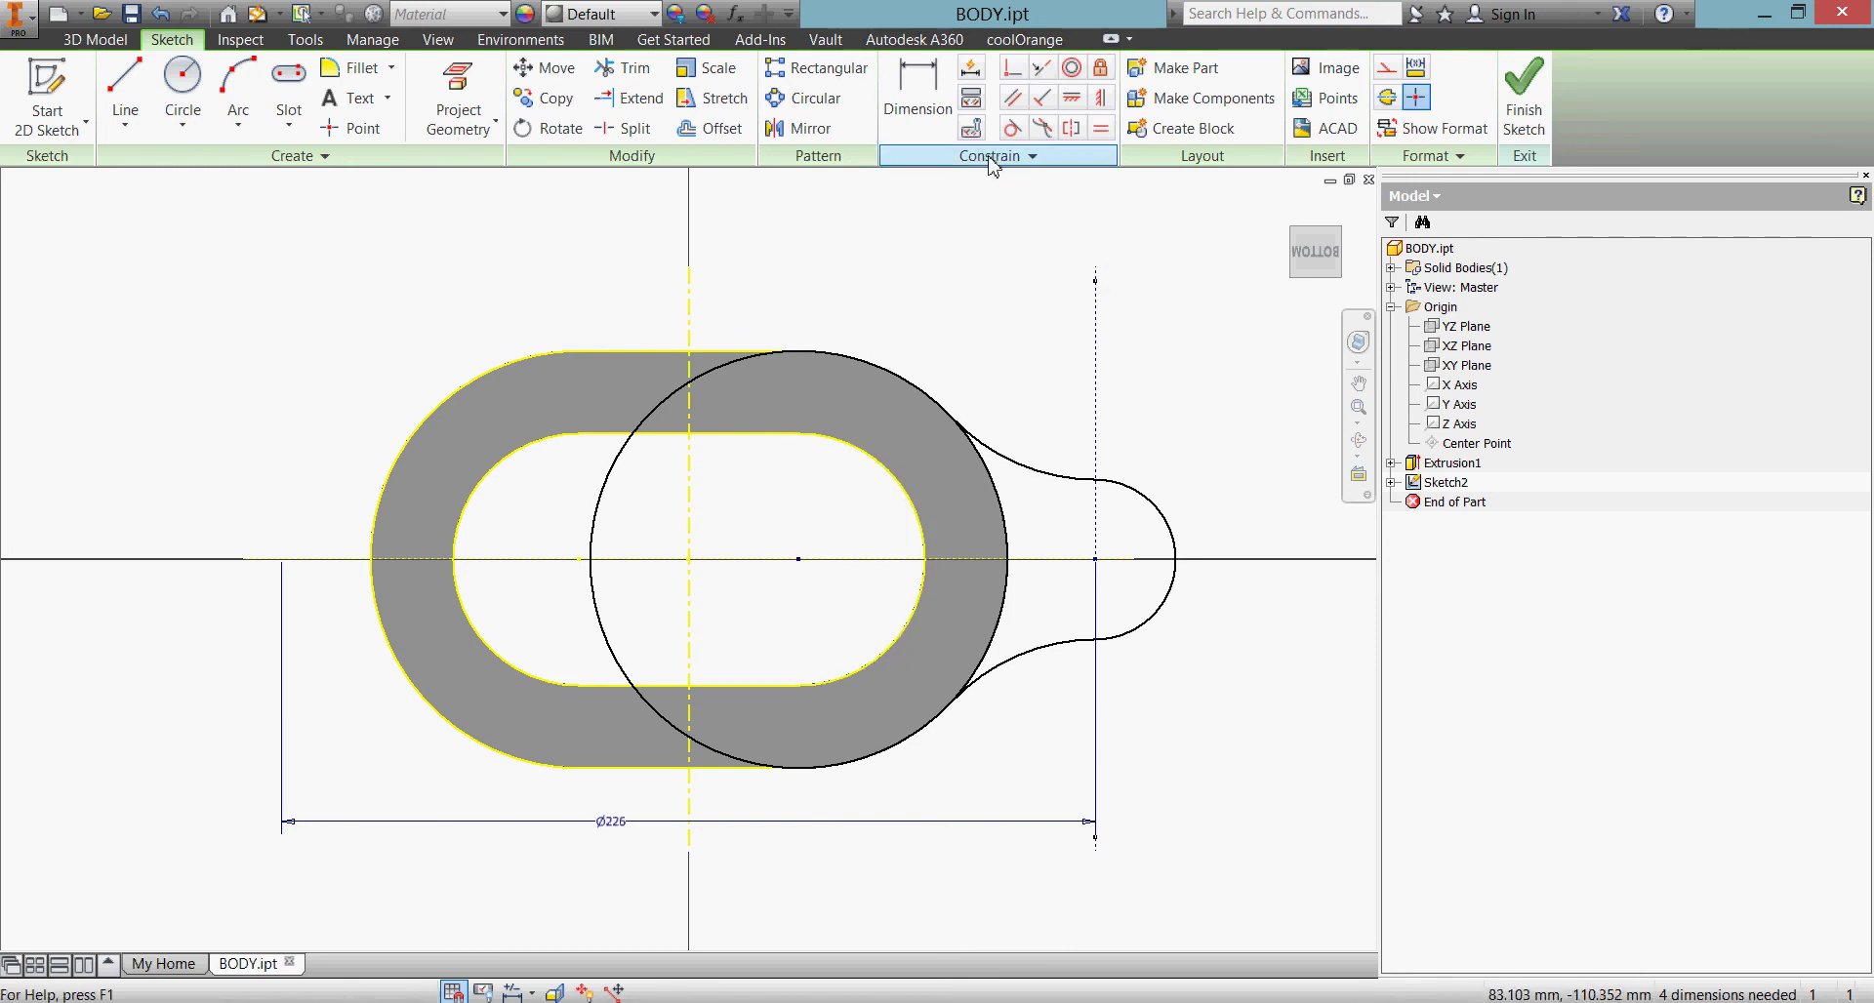
{"action": "left_click", "coordinate": [618, 78]}
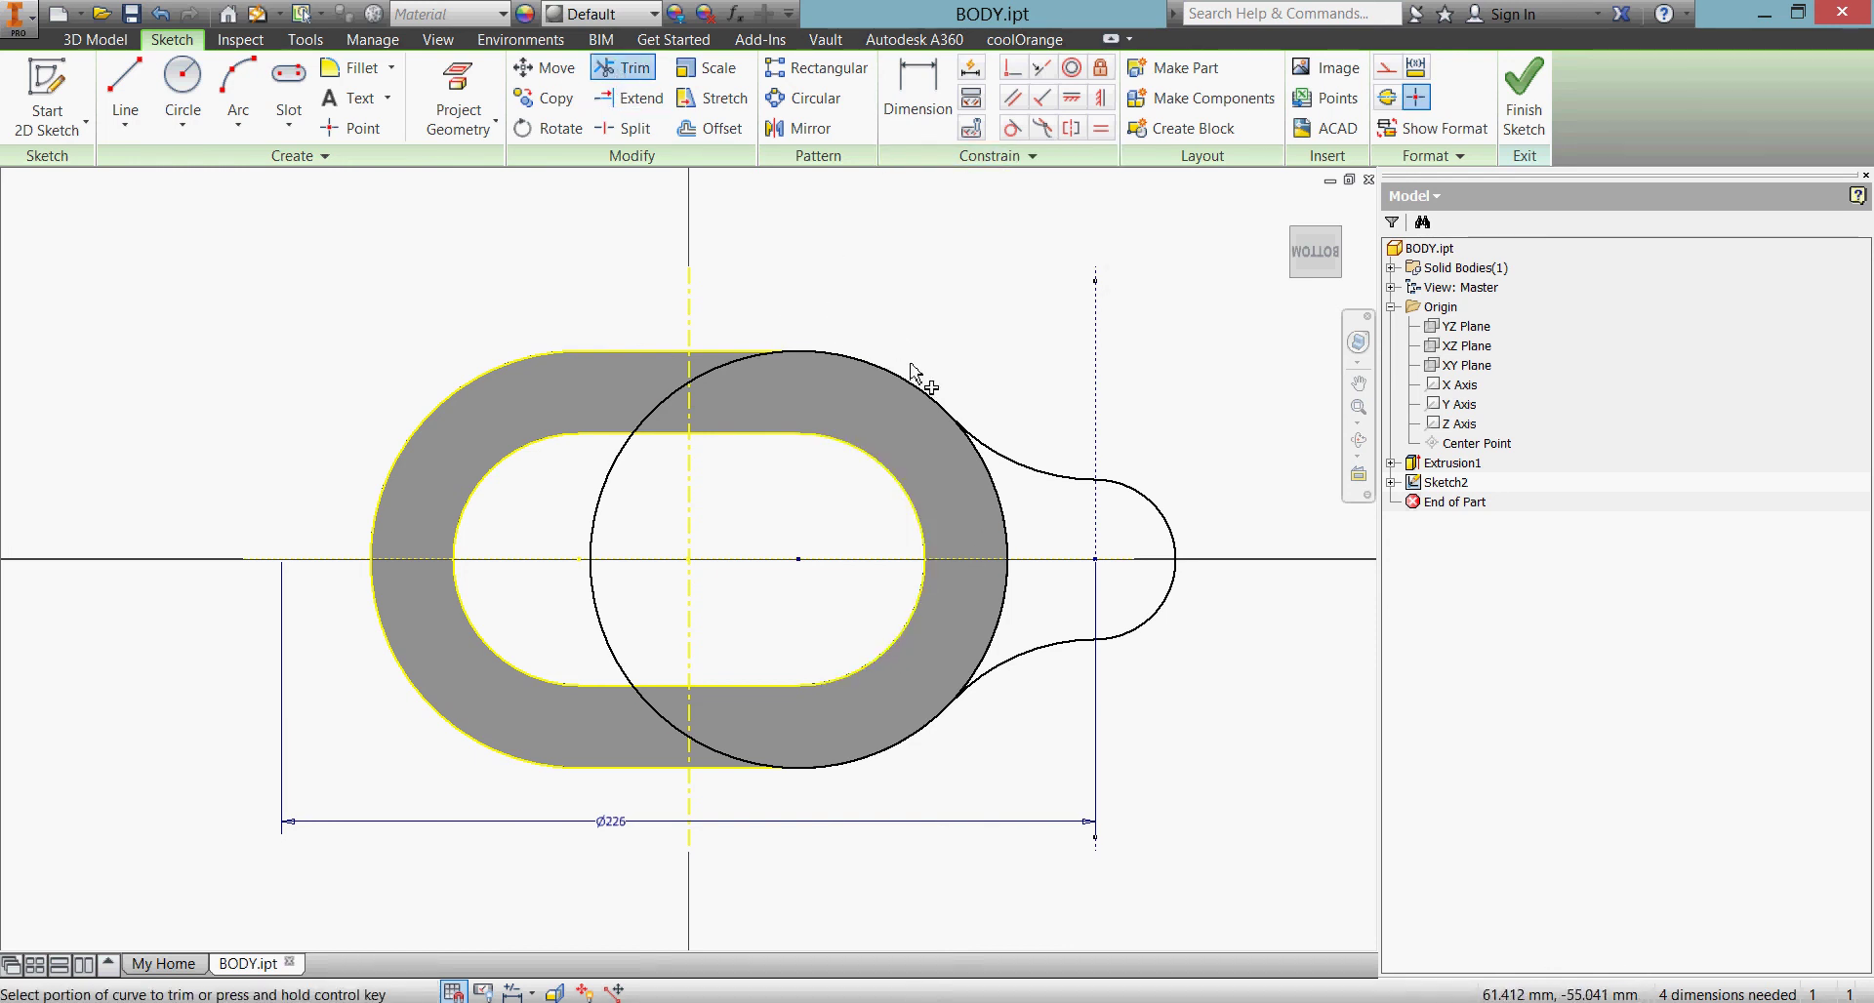
{"action": "left_click", "coordinate": [912, 382]}
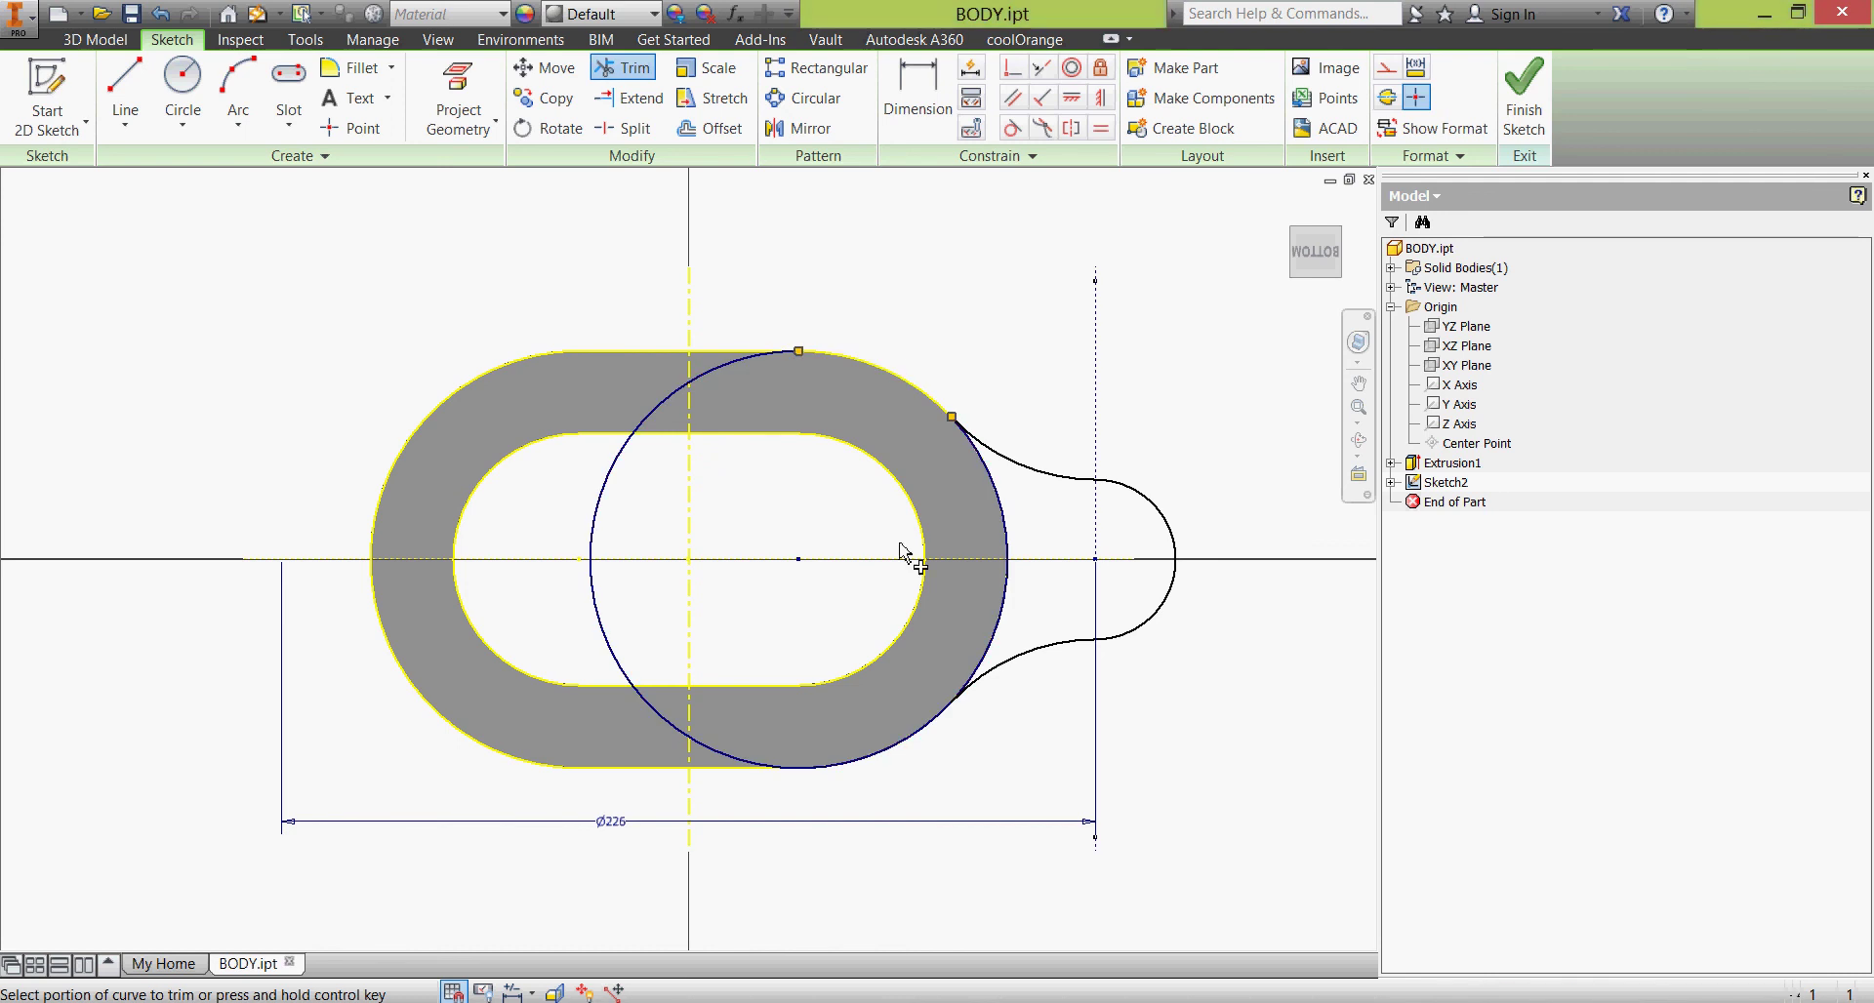
{"action": "left_click", "coordinate": [914, 734]}
{"action": "right_click", "coordinate": [937, 319]}
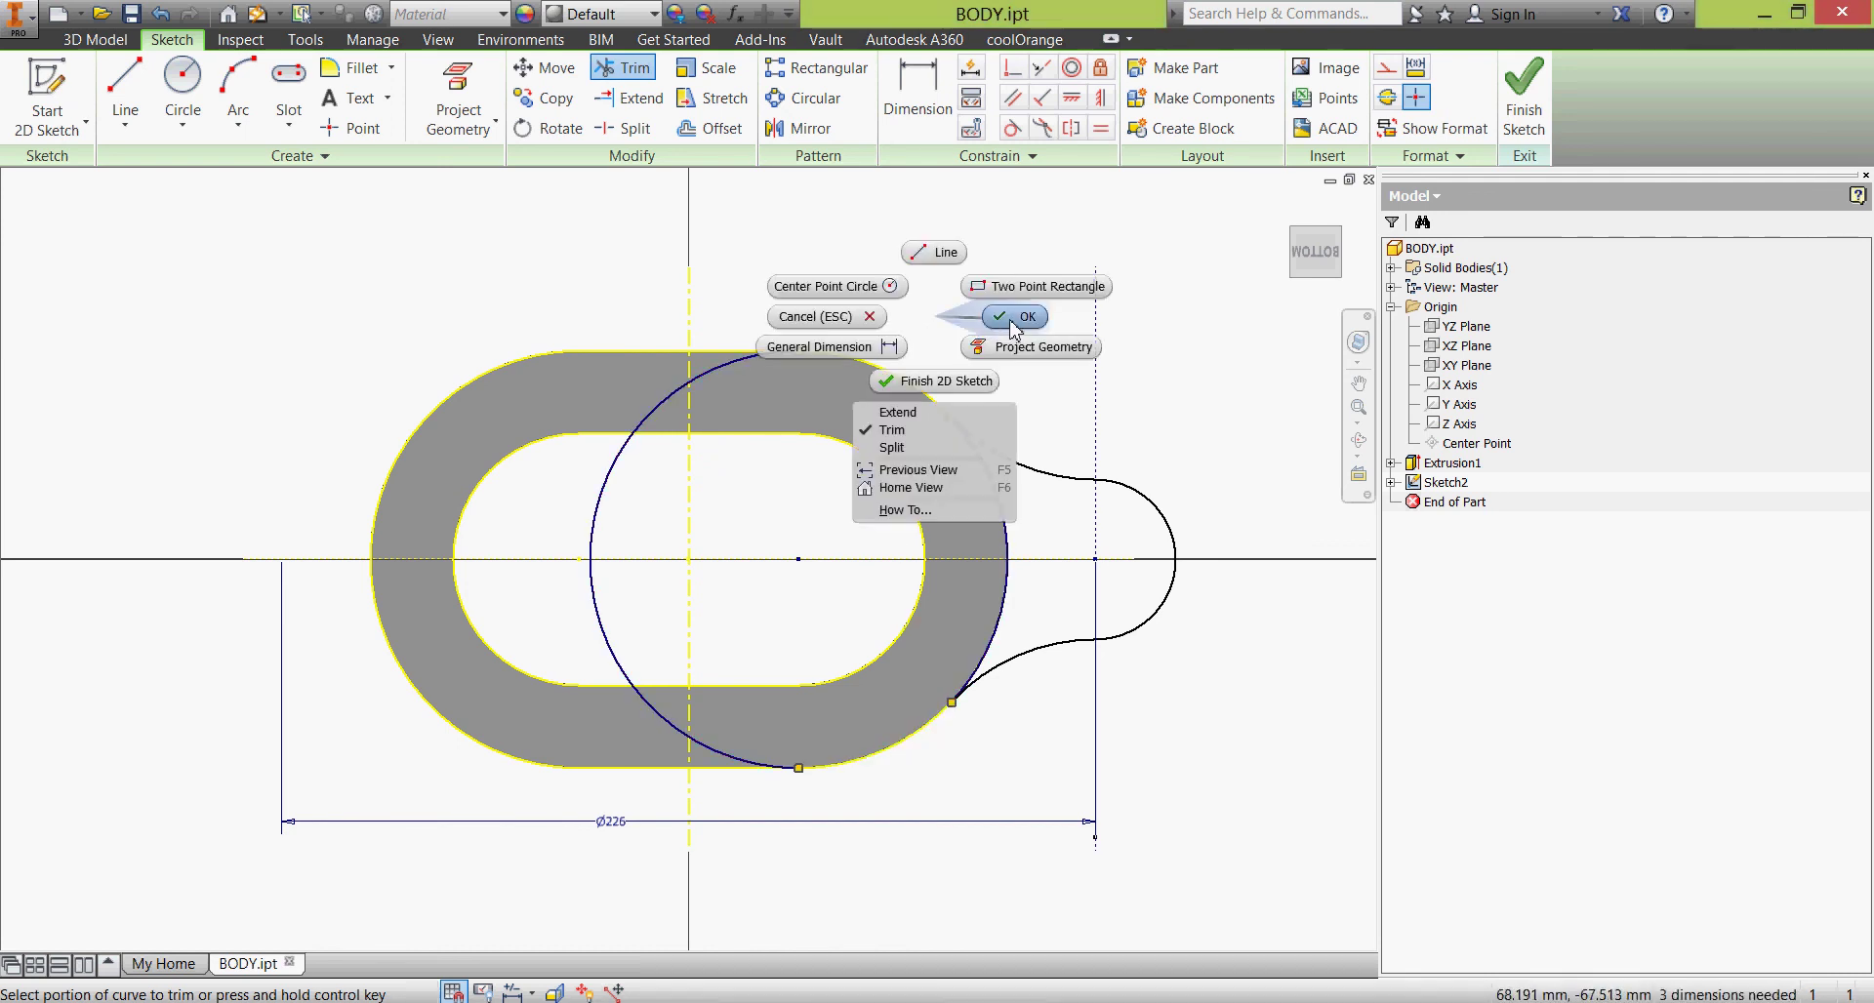
{"action": "left_click", "coordinate": [1013, 318]}
{"action": "left_click", "coordinate": [627, 526]}
{"action": "key", "text": "Delete"}
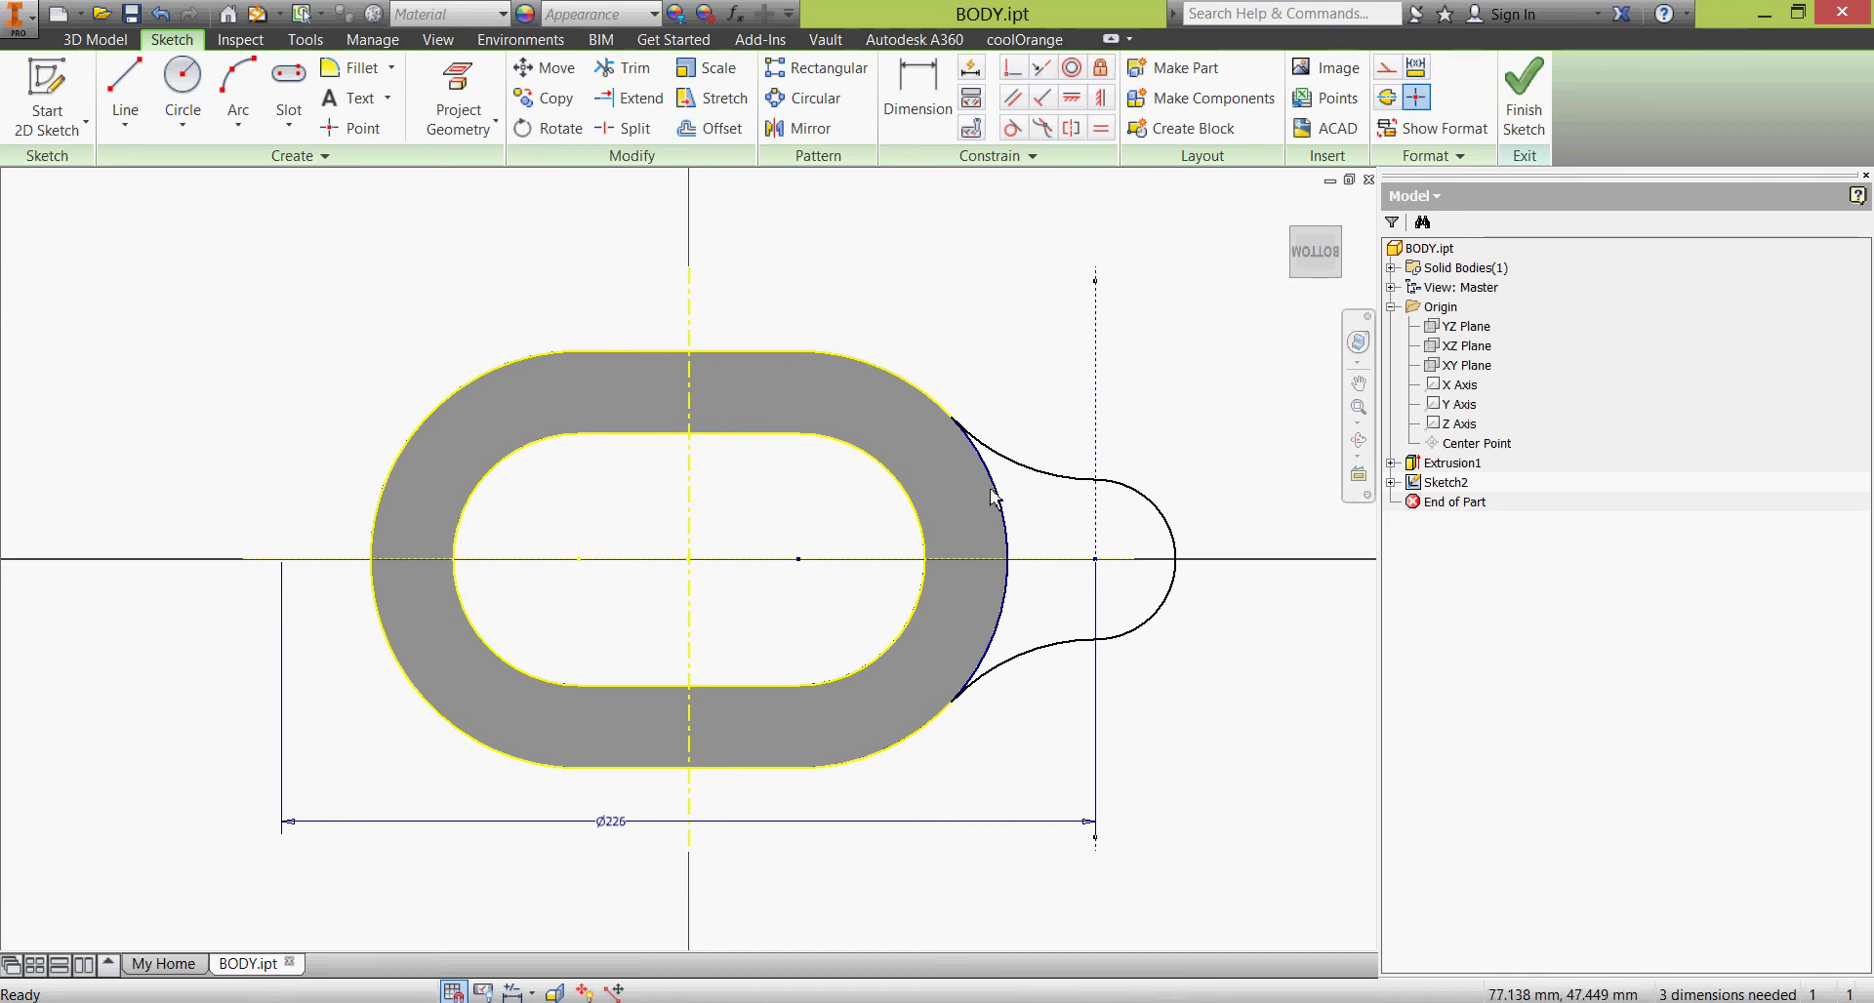
Step: Mirror the ear's semicircle, connecting arcs and closing arc about the vertical centerline, and finish the sketch
{"action": "left_click", "coordinate": [806, 128]}
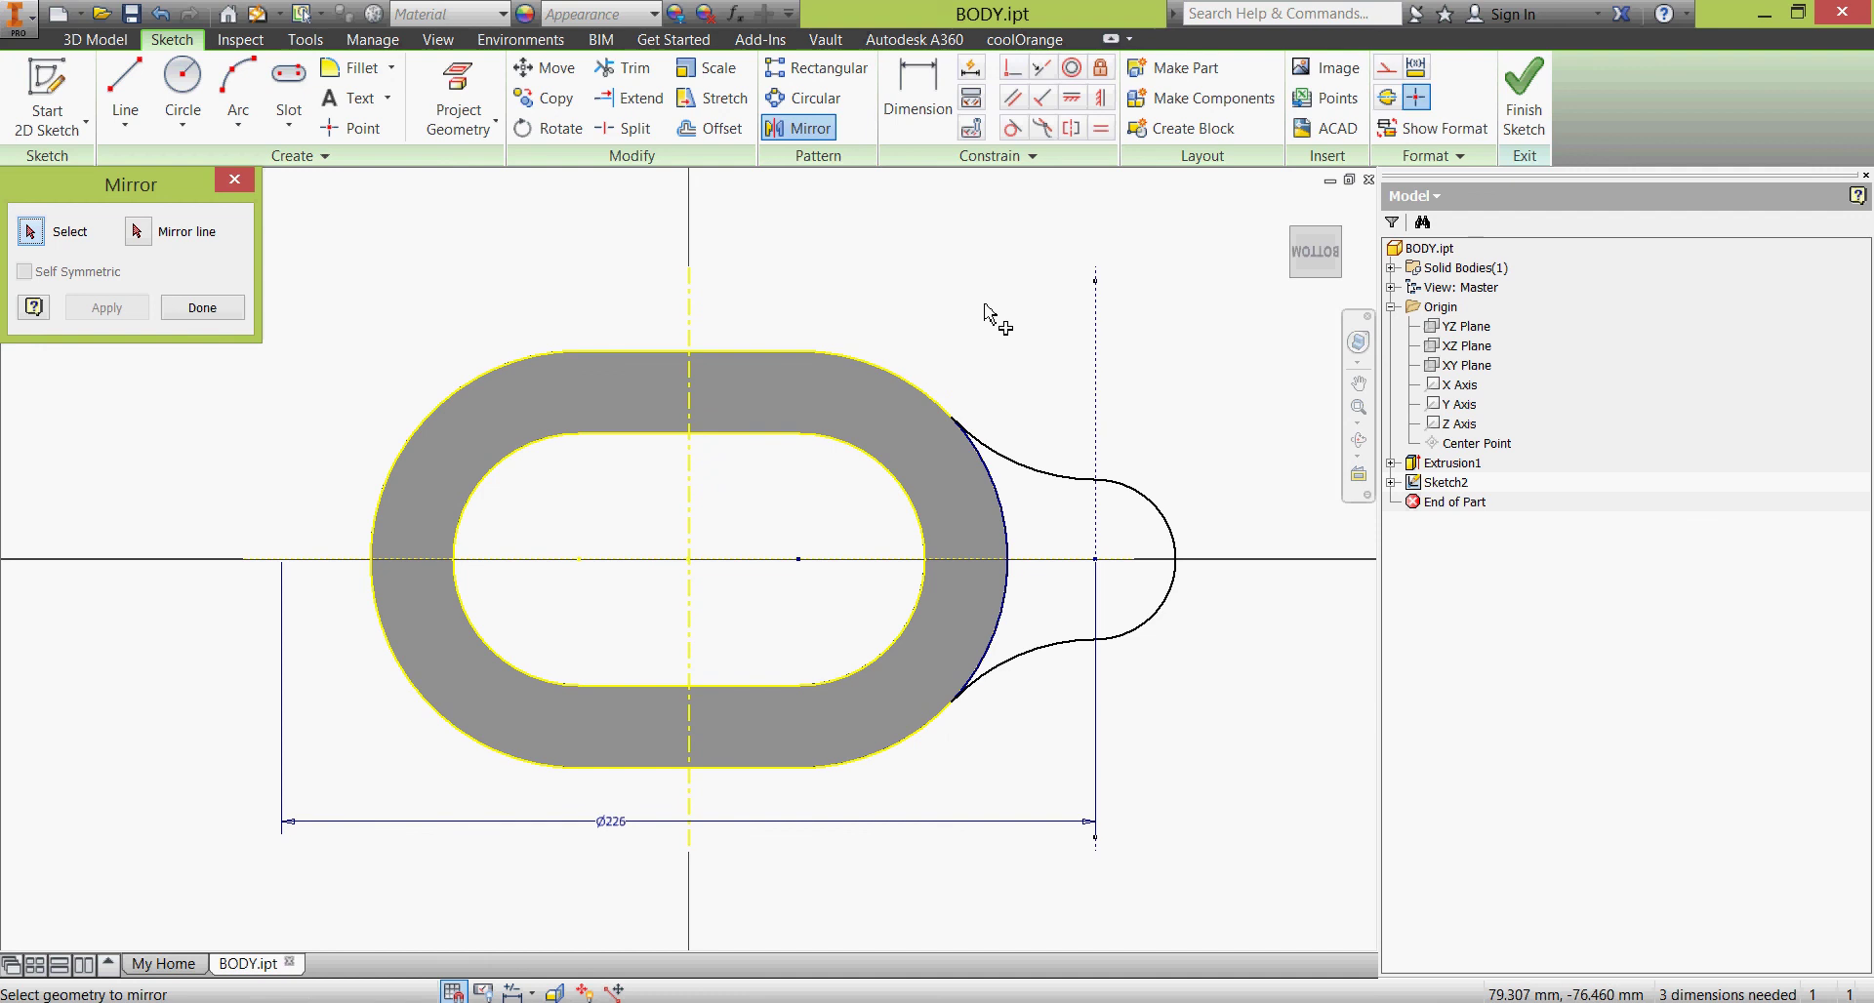
{"action": "left_click", "coordinate": [1074, 477]}
{"action": "left_click", "coordinate": [1149, 502]}
{"action": "left_click", "coordinate": [1054, 646]}
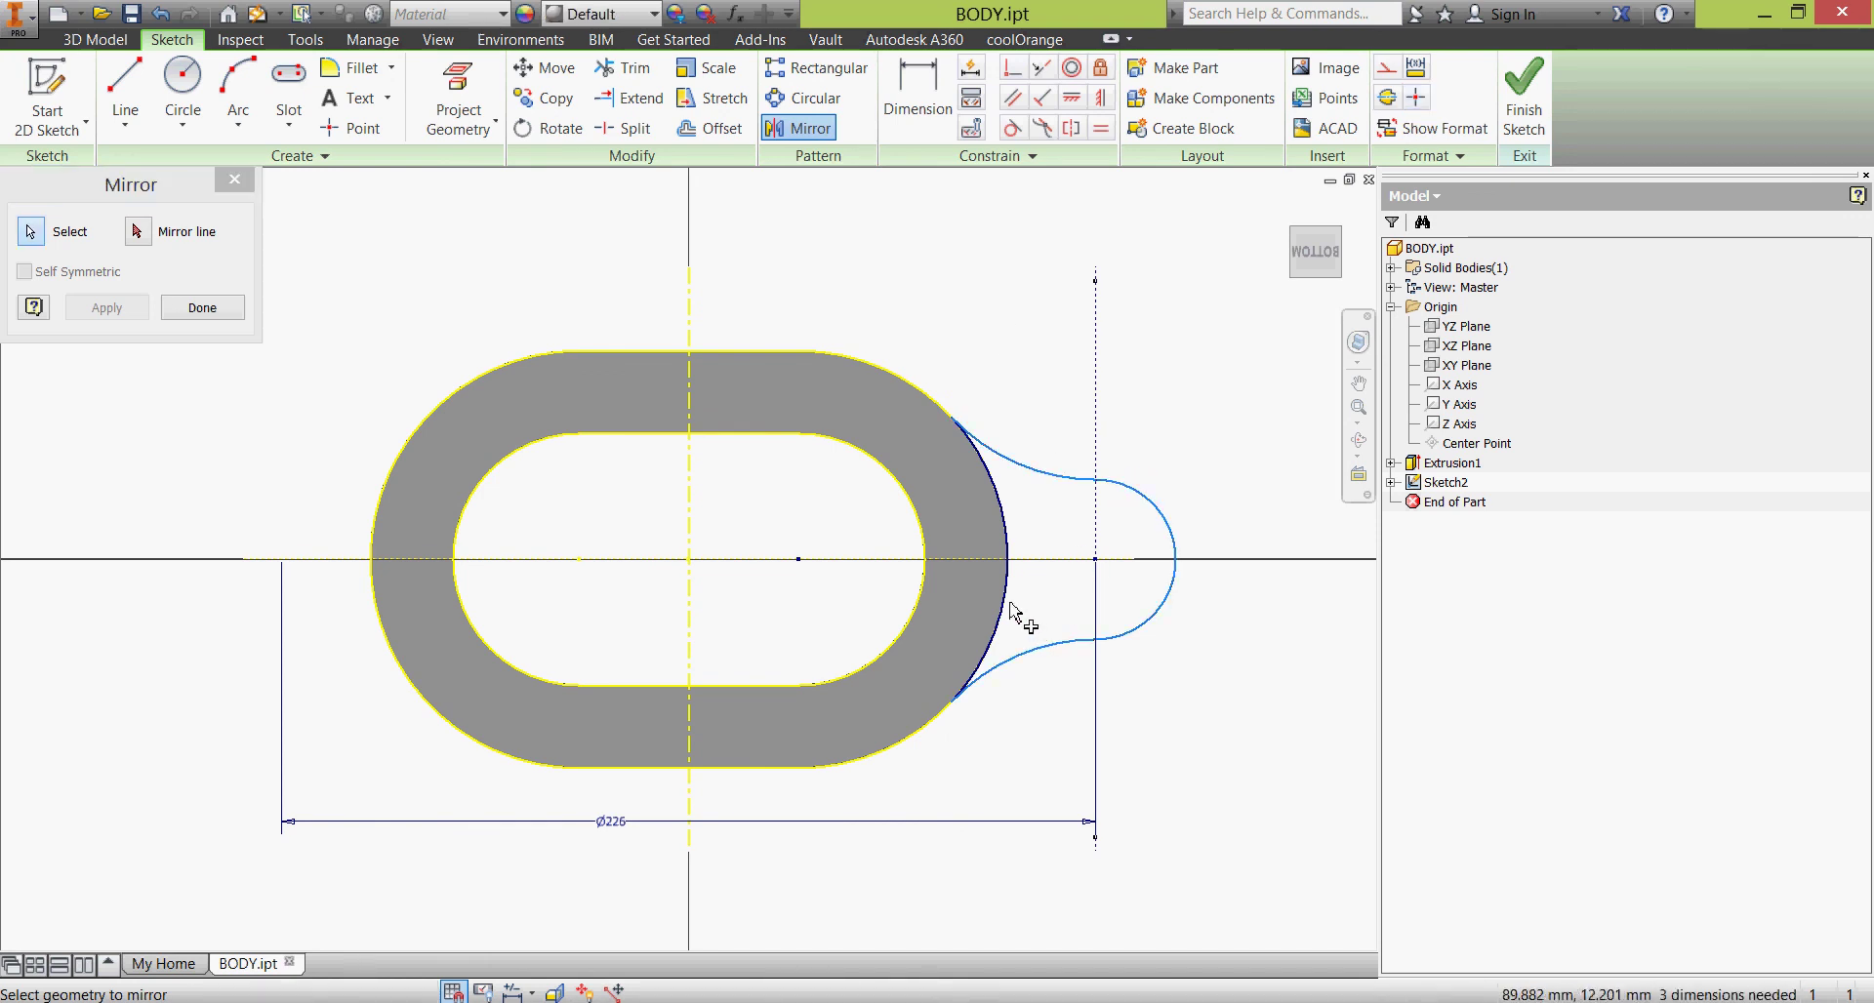
{"action": "left_click", "coordinate": [1020, 611]}
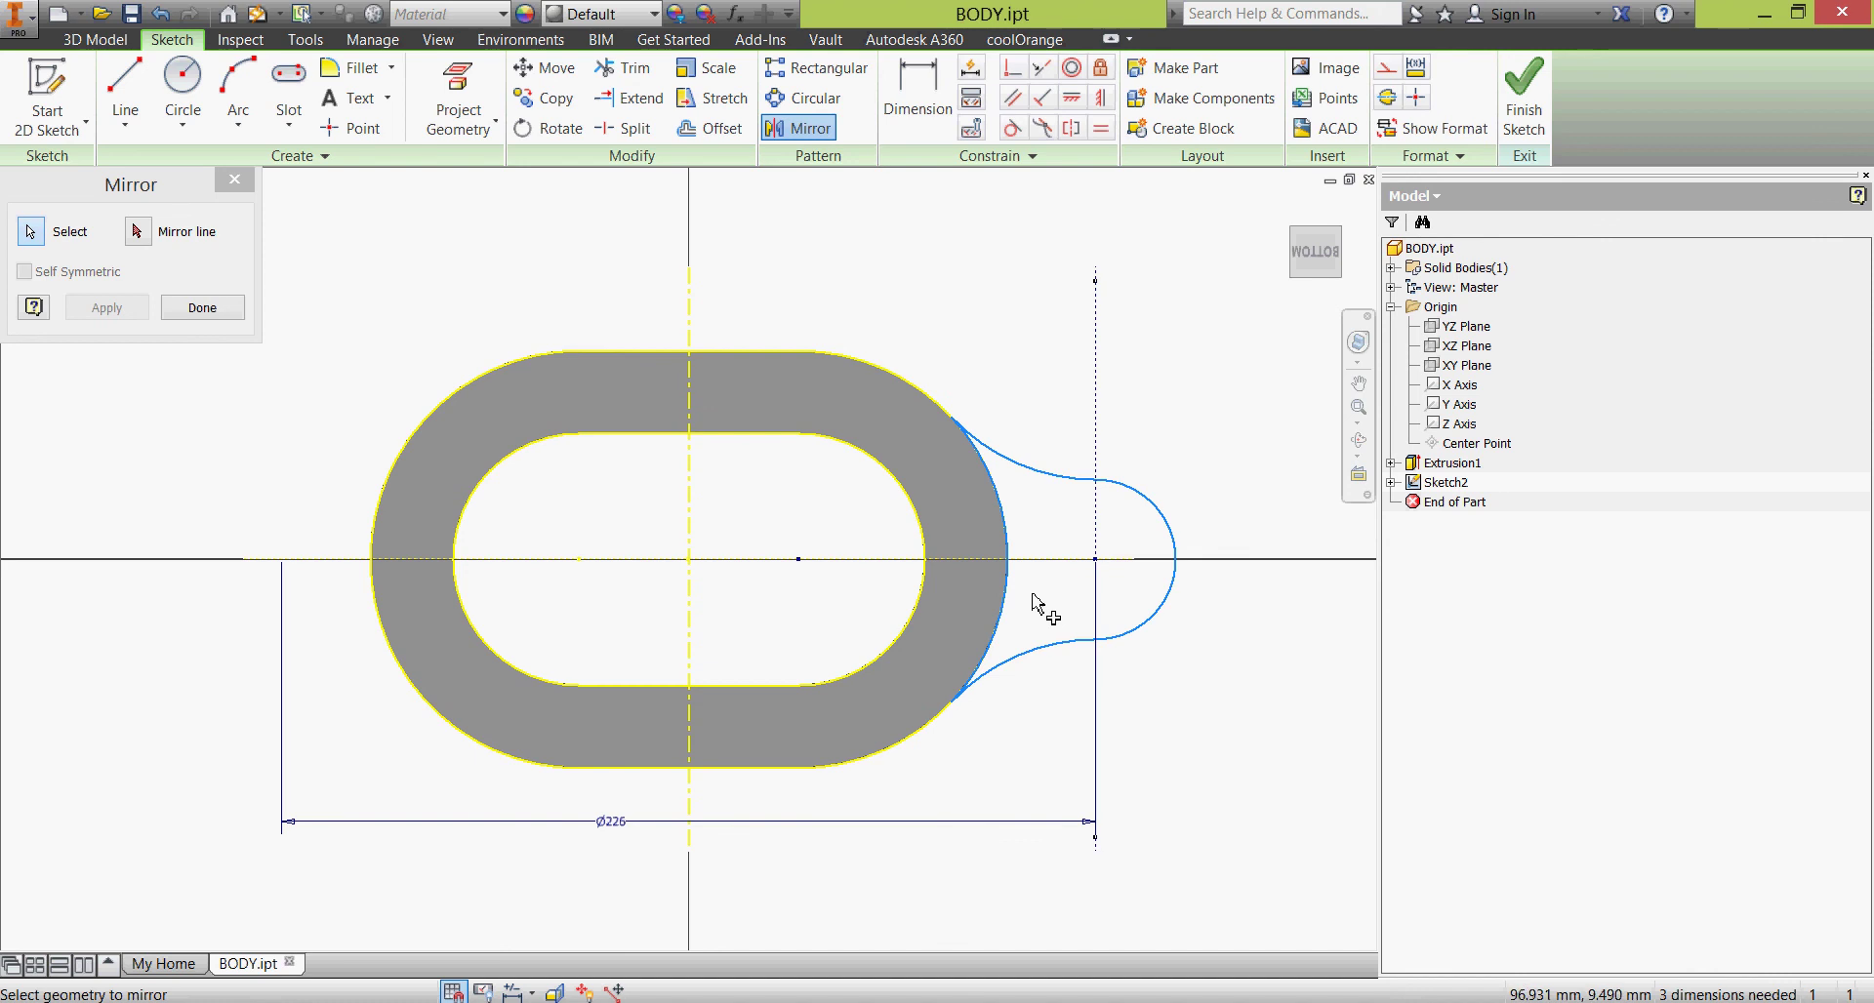
{"action": "left_click", "coordinate": [142, 232]}
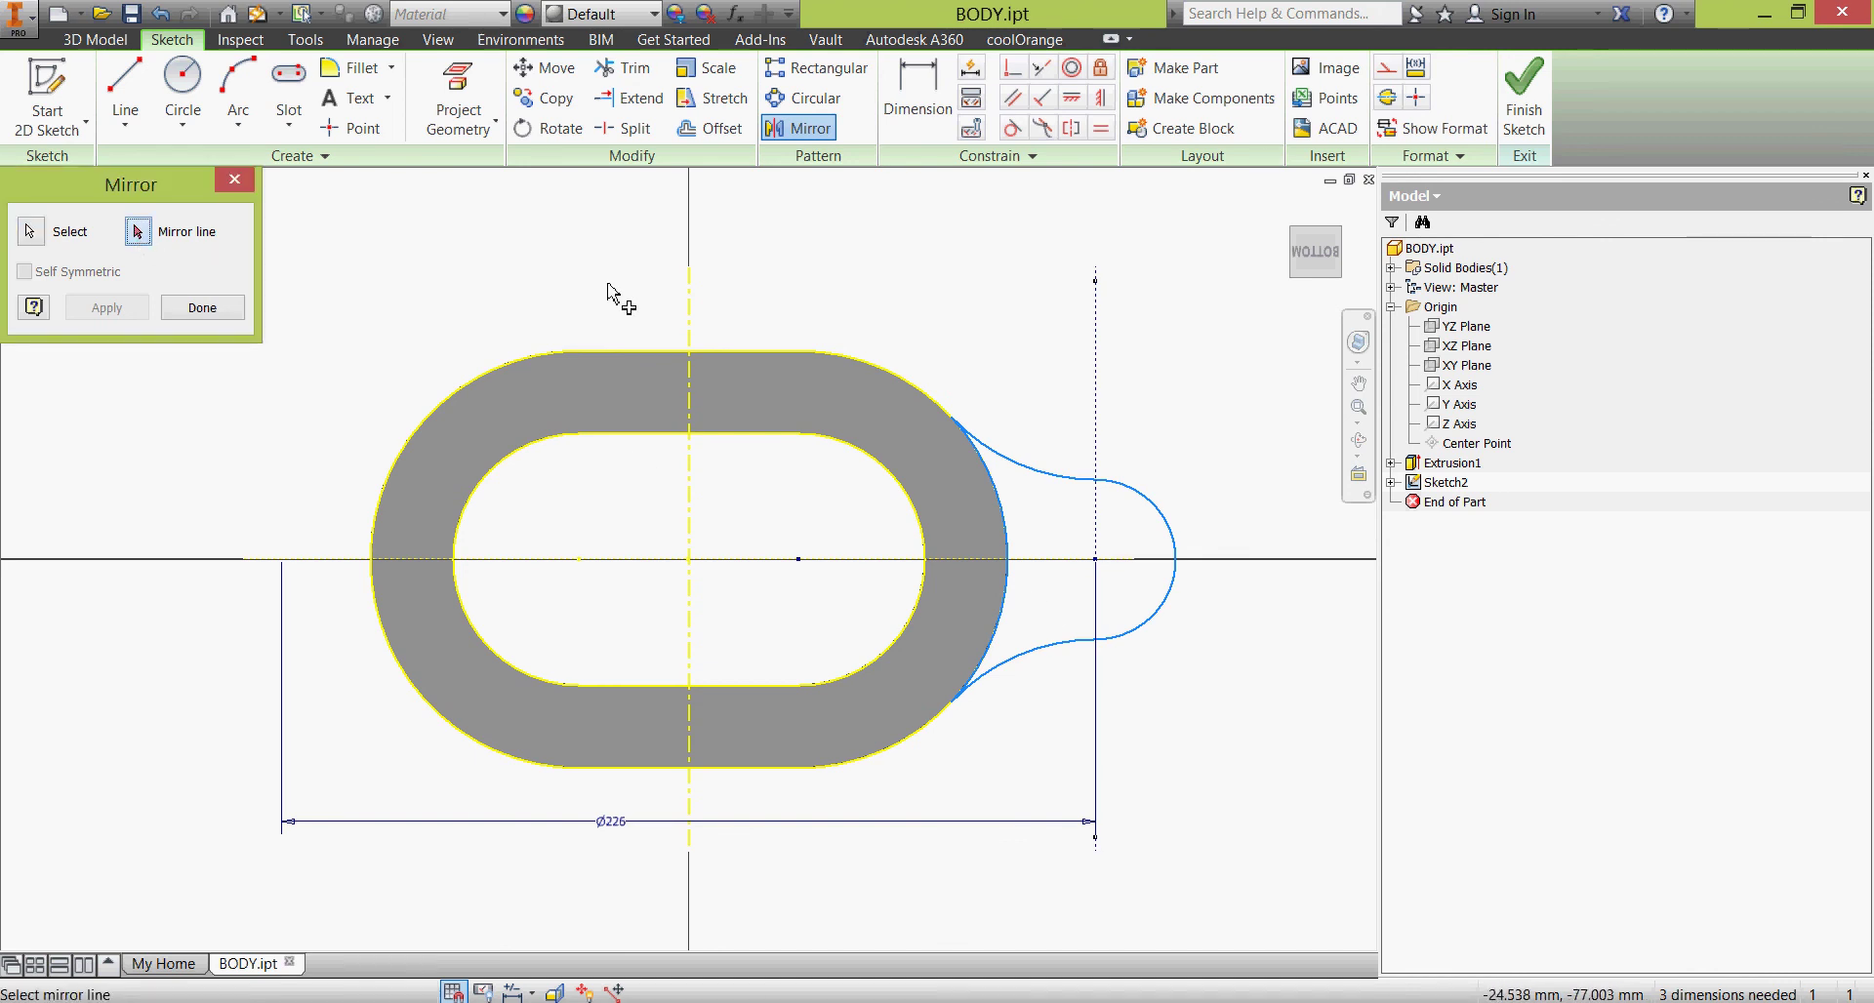
{"action": "left_click", "coordinate": [689, 308]}
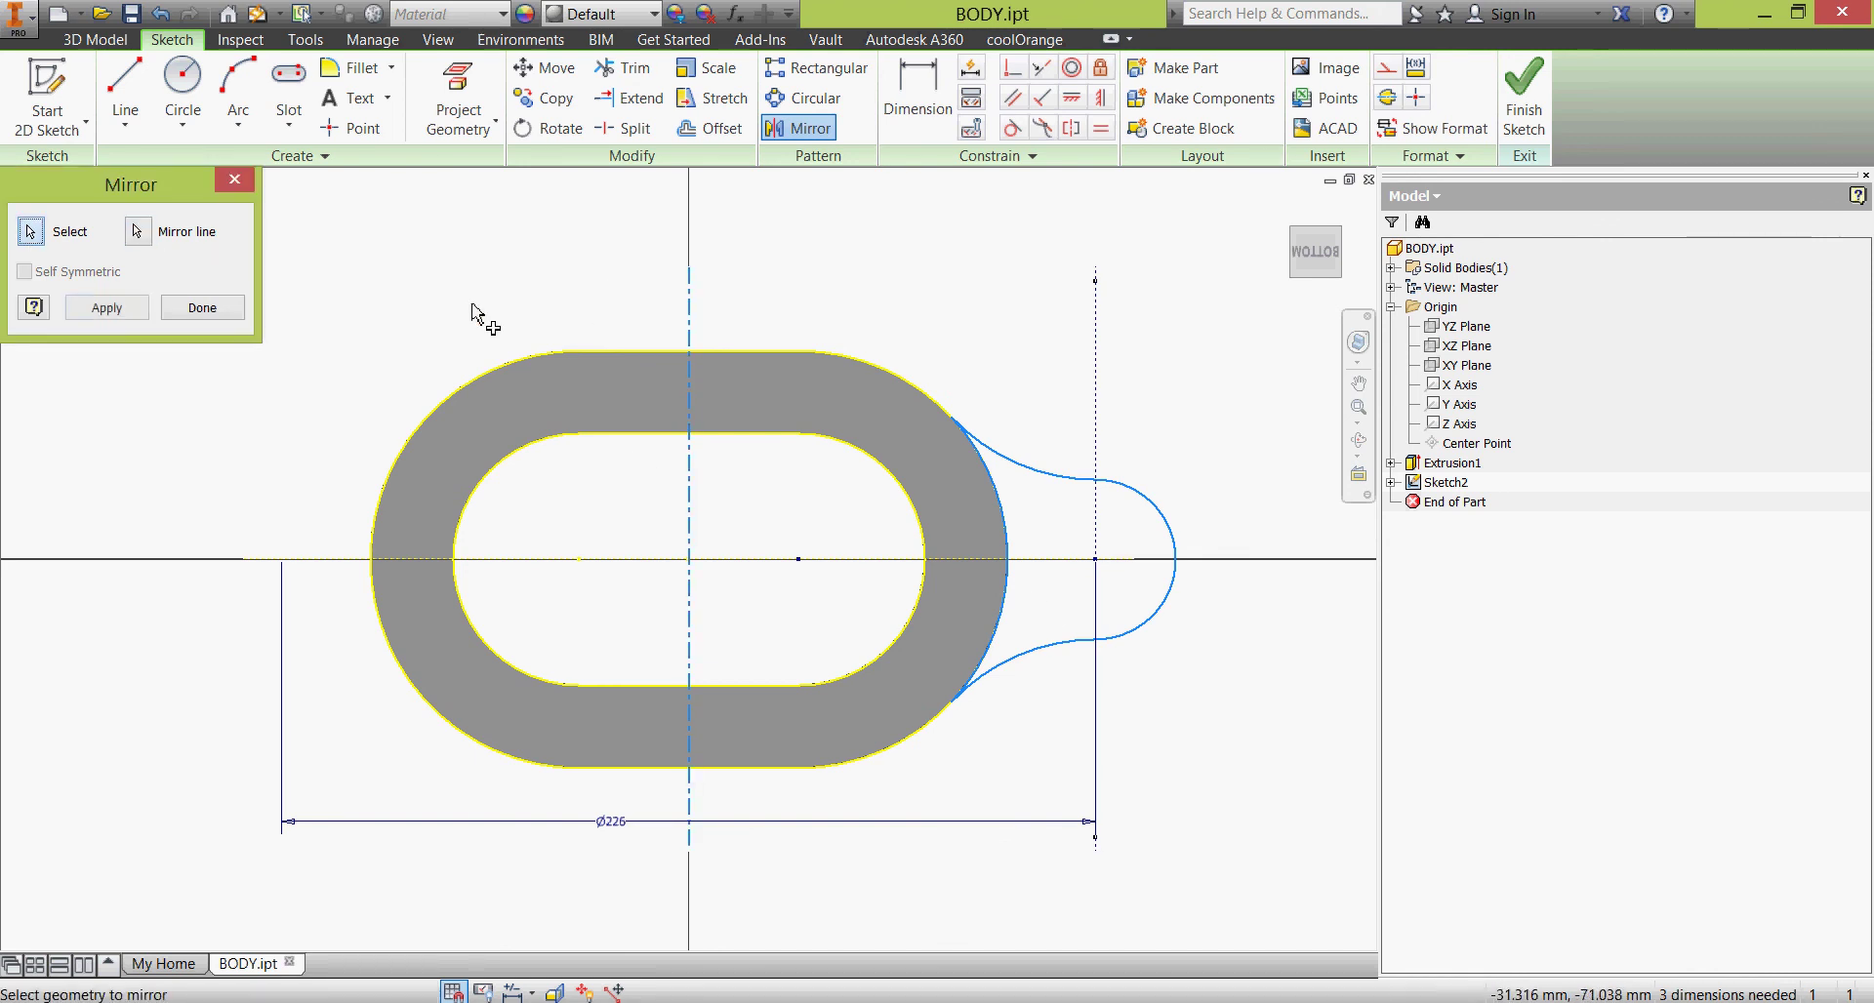
{"action": "left_click", "coordinate": [107, 308]}
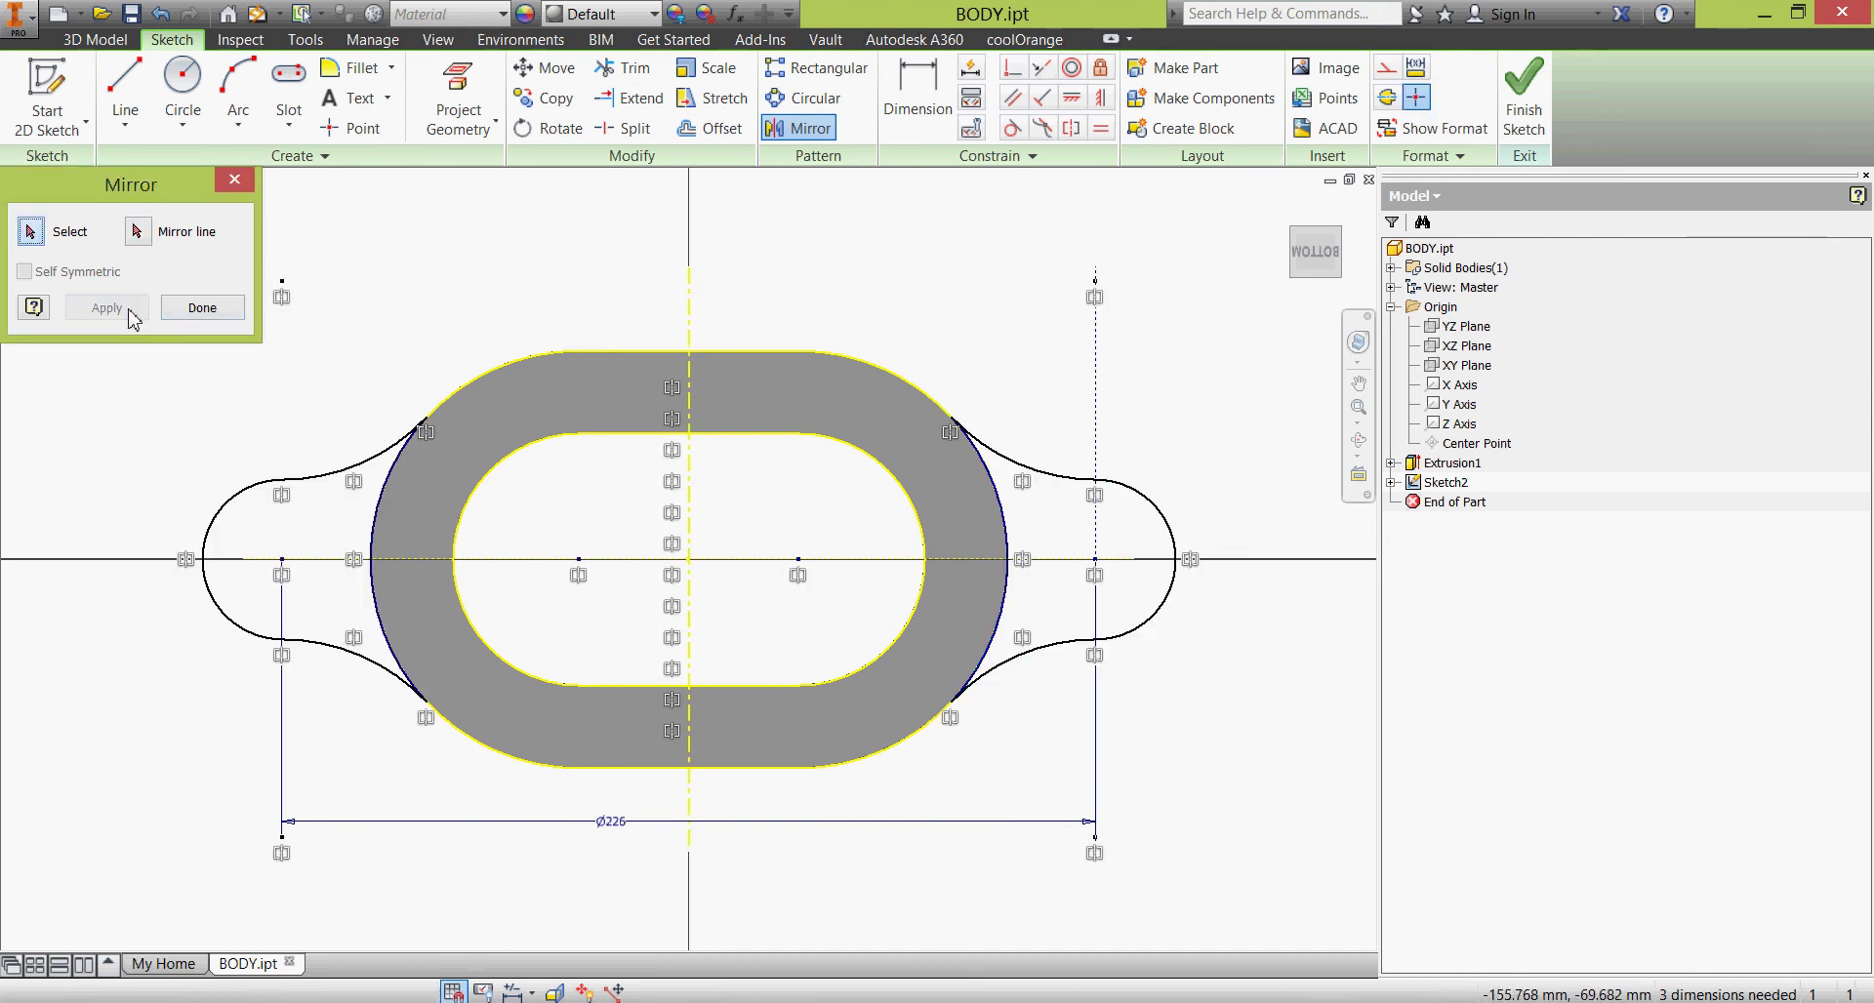
{"action": "left_click", "coordinate": [1519, 115]}
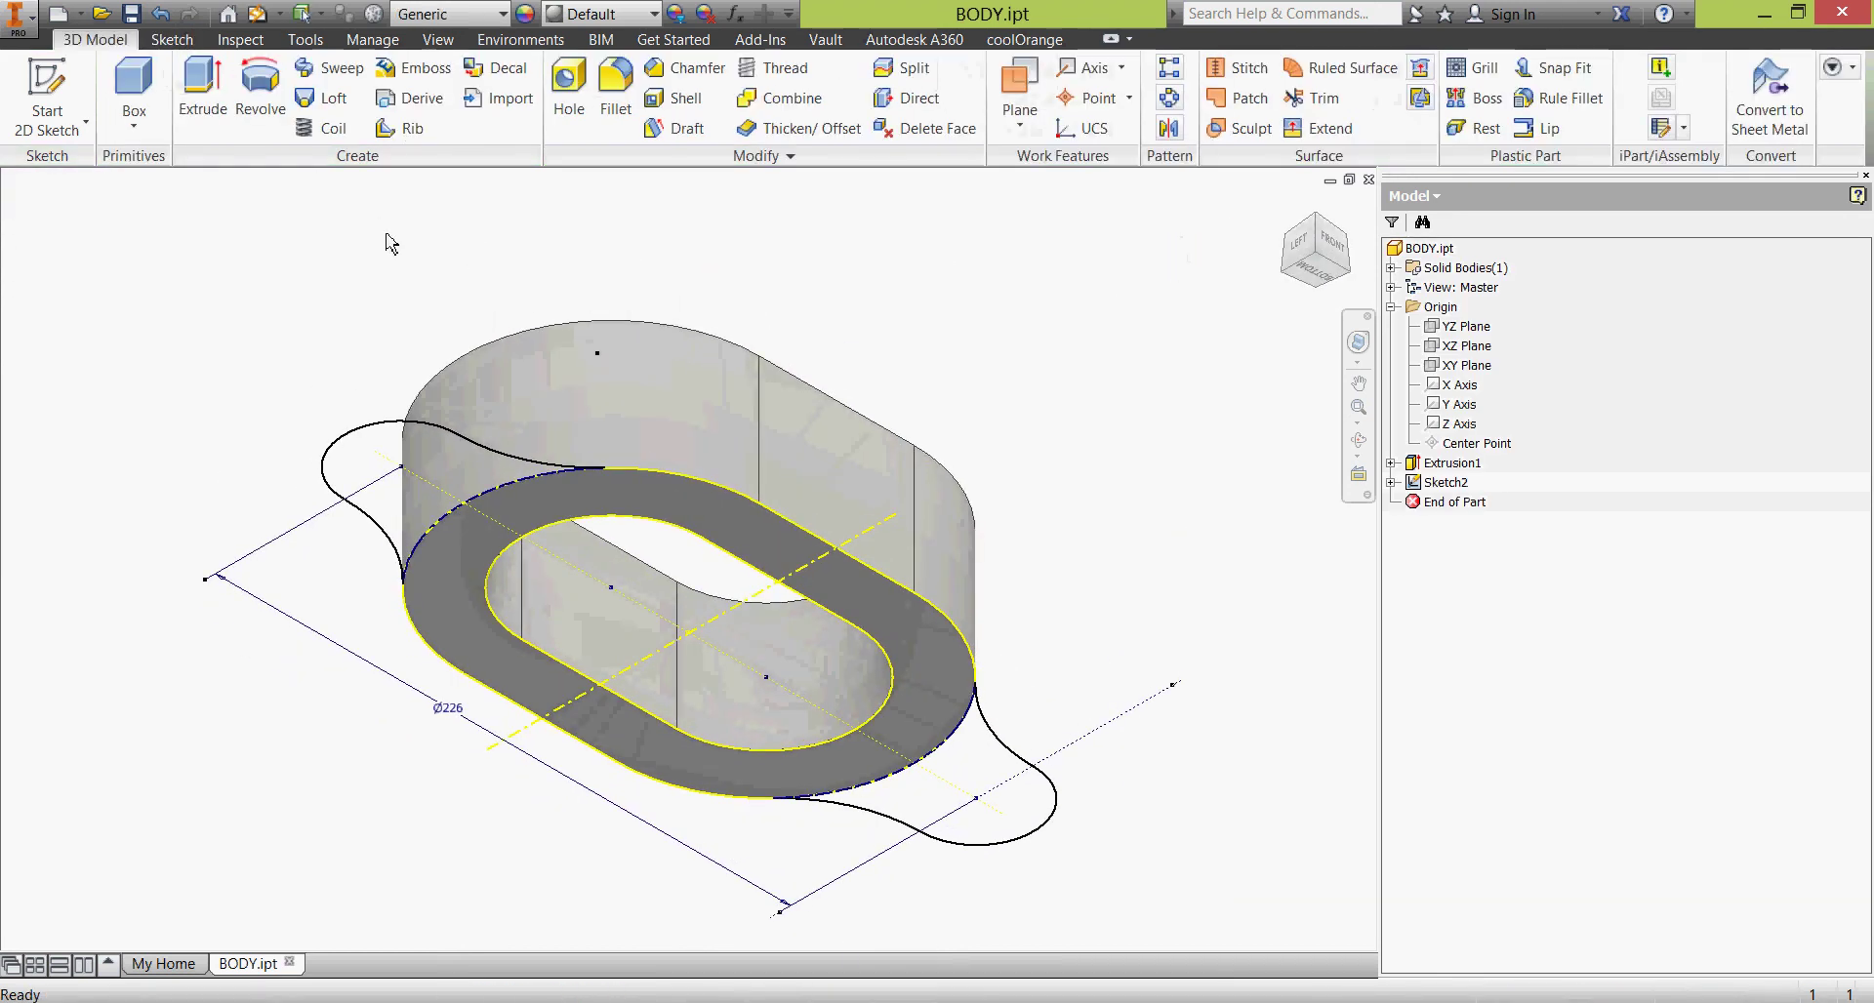
Step: Extrude both ears, the ring and the inner slot region 10 mm downward as a solid flange, checking the thickness in PUMP.pdf
{"action": "left_click", "coordinate": [202, 88]}
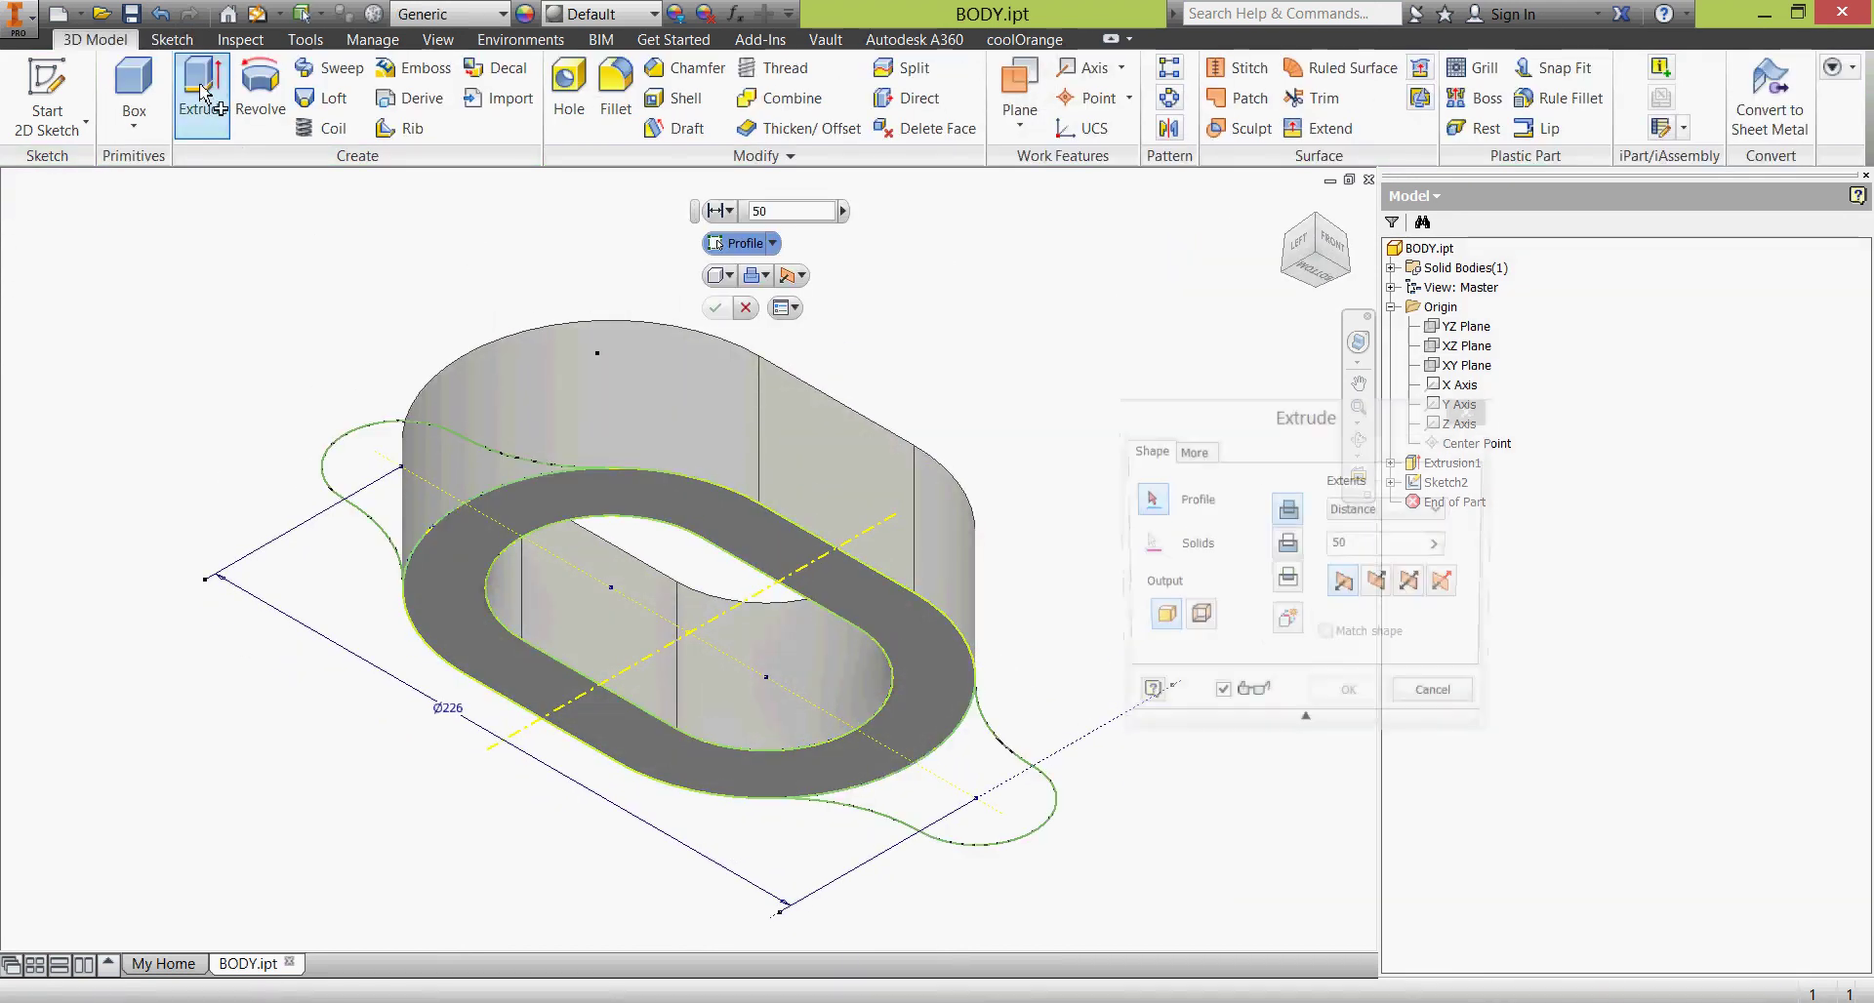
{"action": "left_click", "coordinate": [417, 457]}
{"action": "left_click", "coordinate": [1015, 780]}
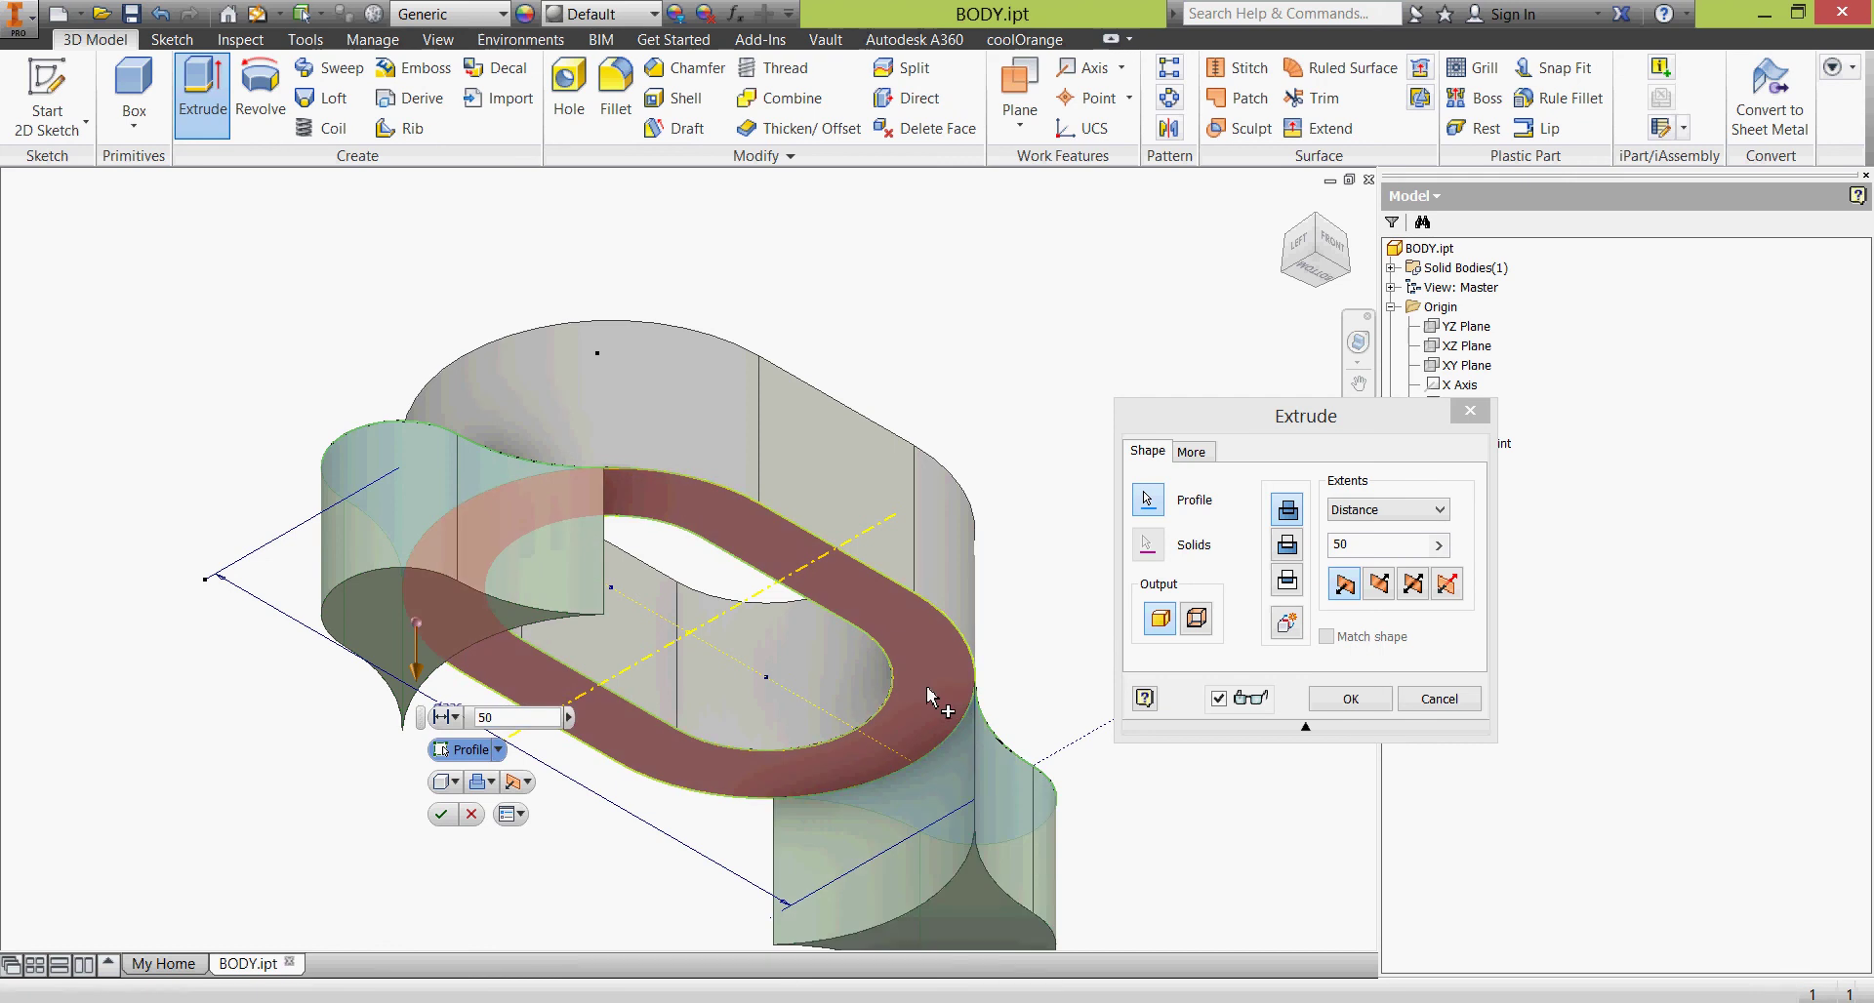
{"action": "left_click", "coordinate": [923, 693]}
{"action": "left_click", "coordinate": [836, 678]}
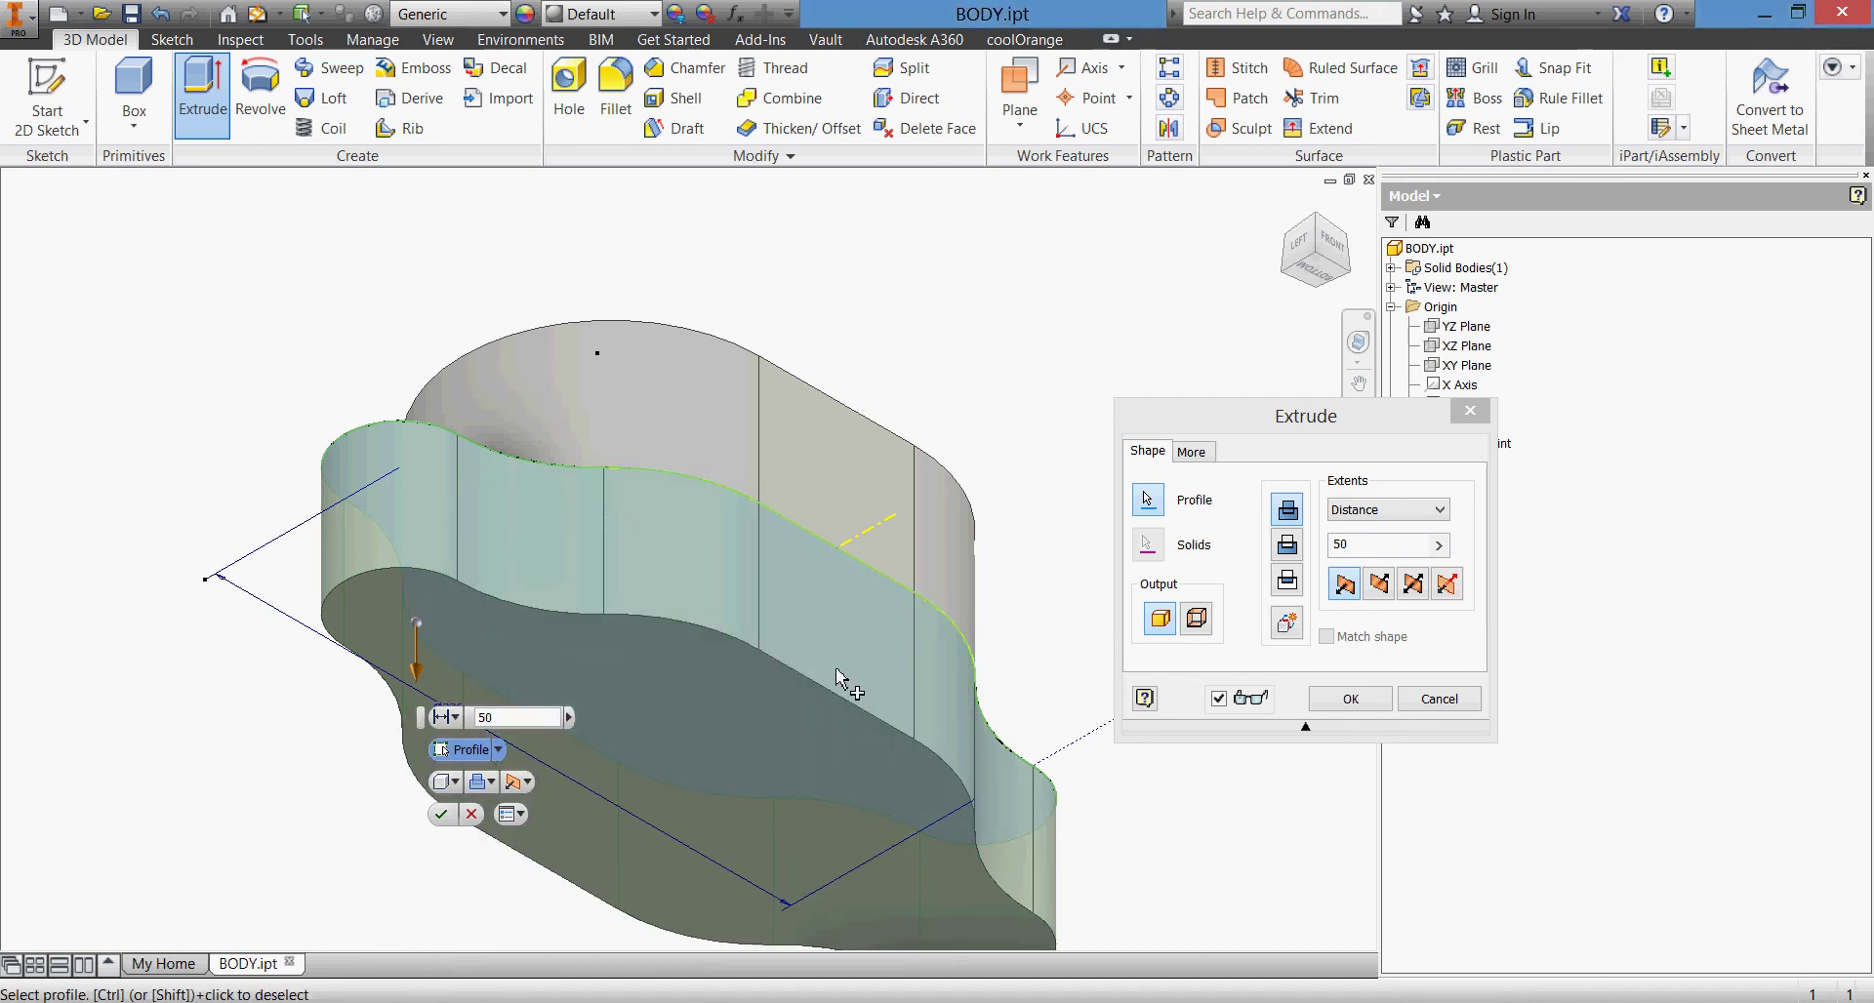
{"action": "key", "text": "alt+Tab"}
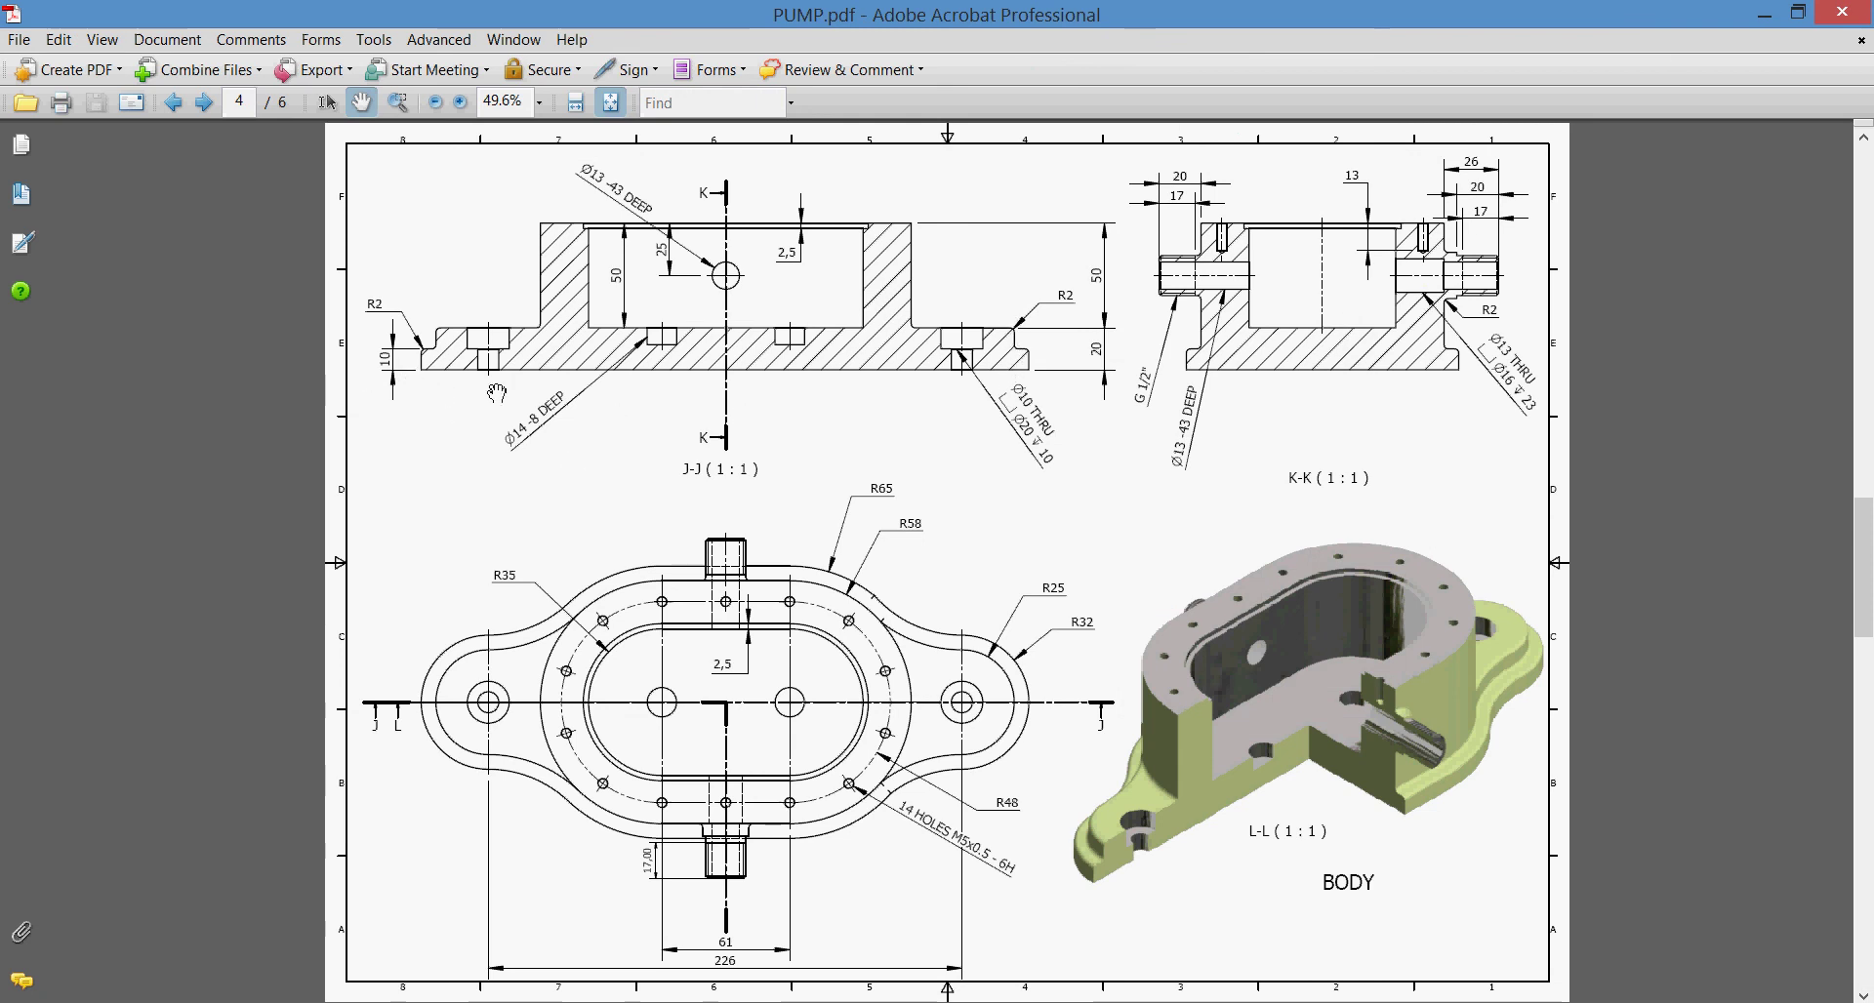
{"action": "key", "text": "alt+Tab"}
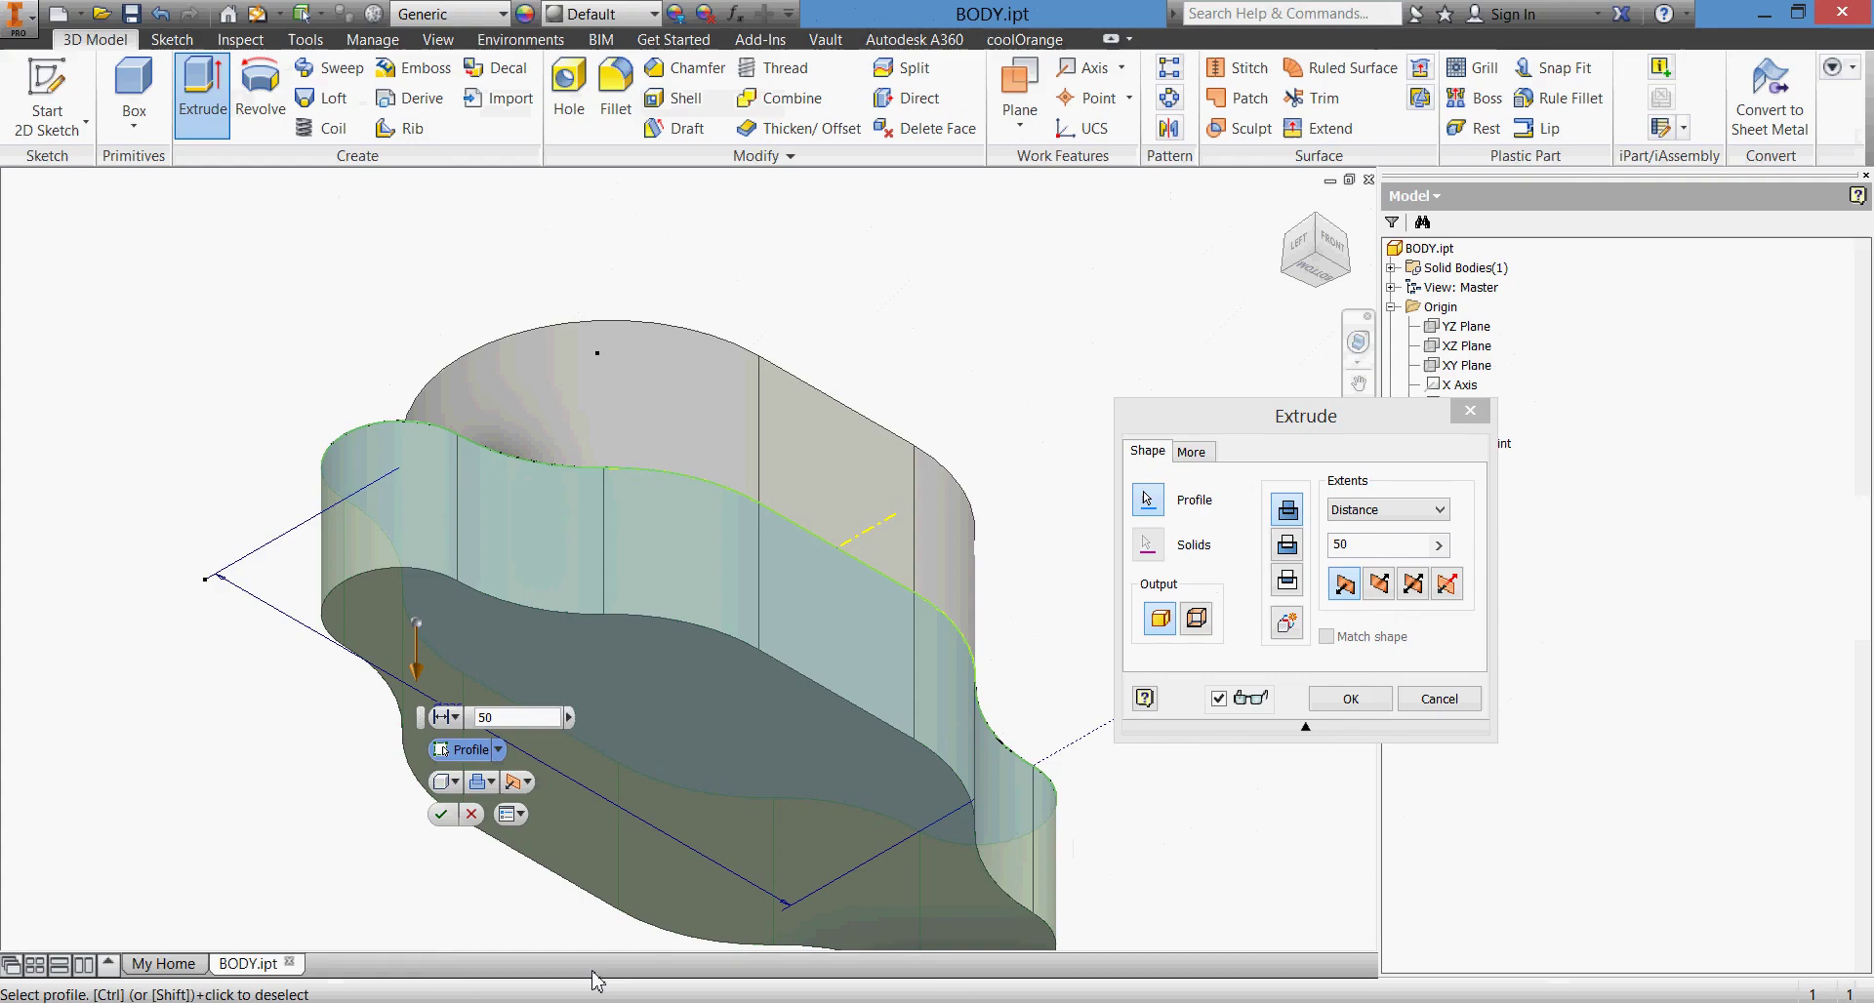
{"action": "left_click", "coordinate": [1266, 554]}
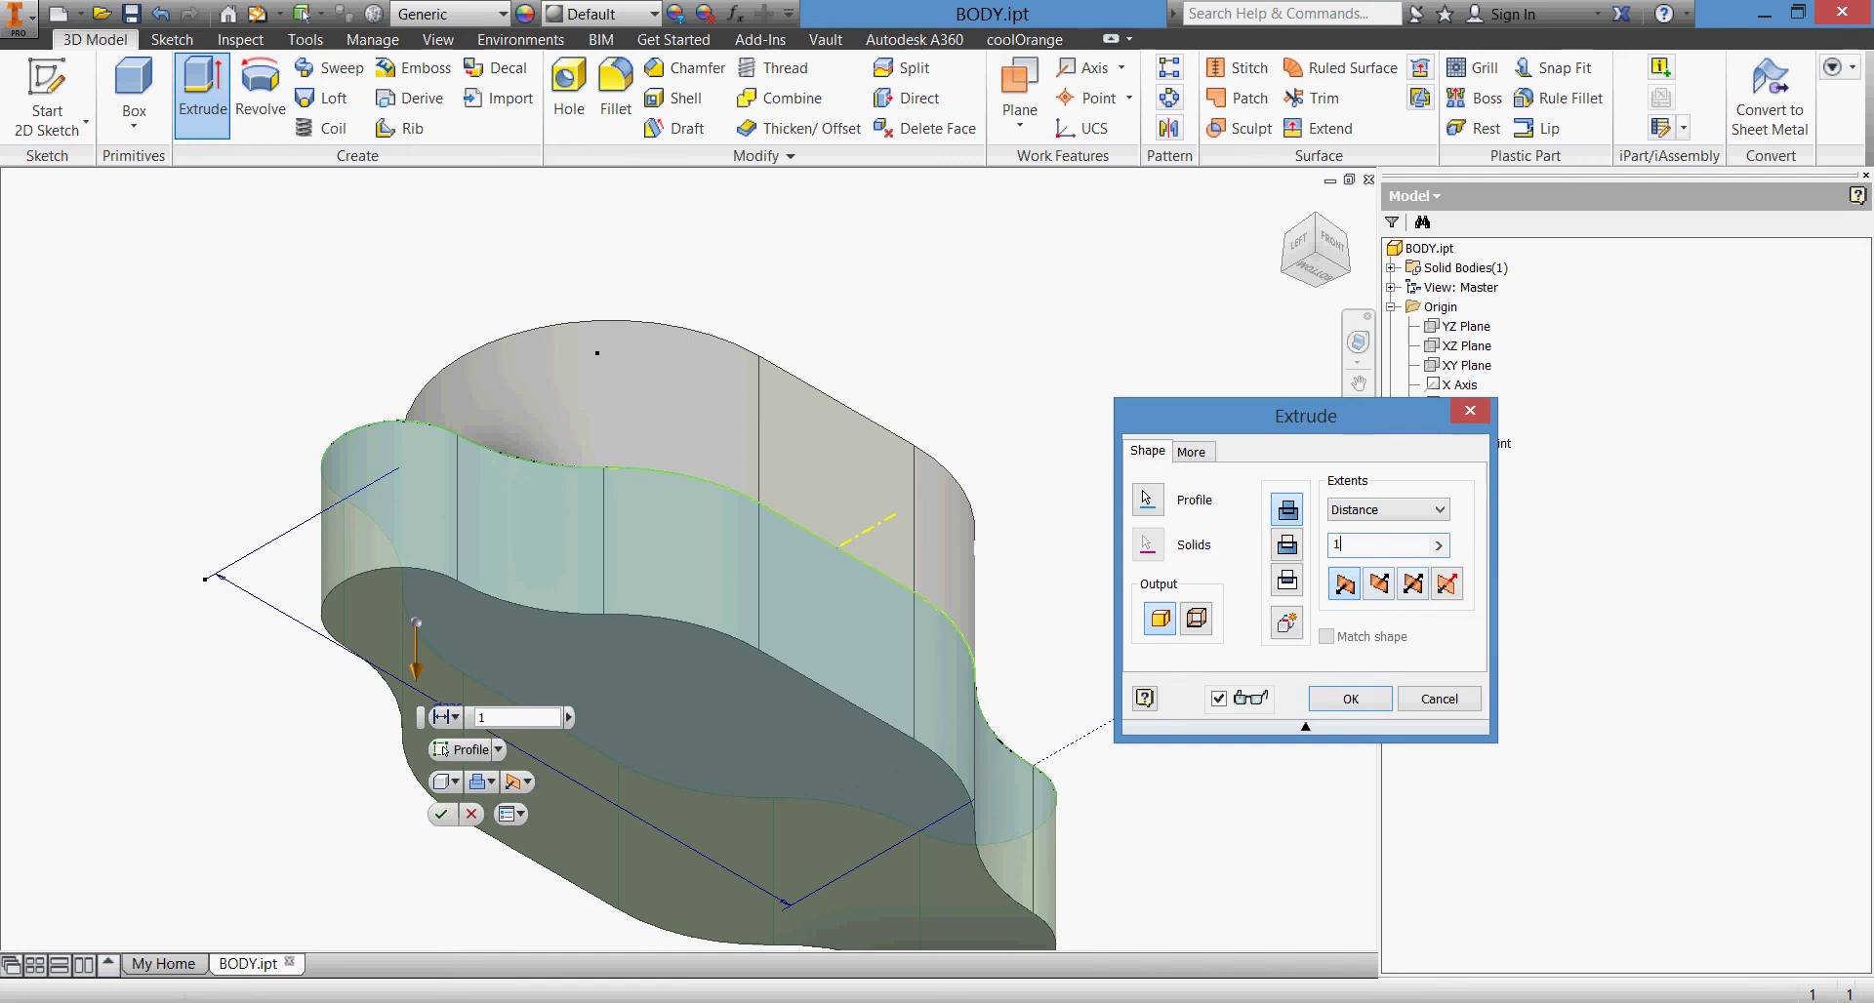
{"action": "left_click", "coordinate": [1338, 697]}
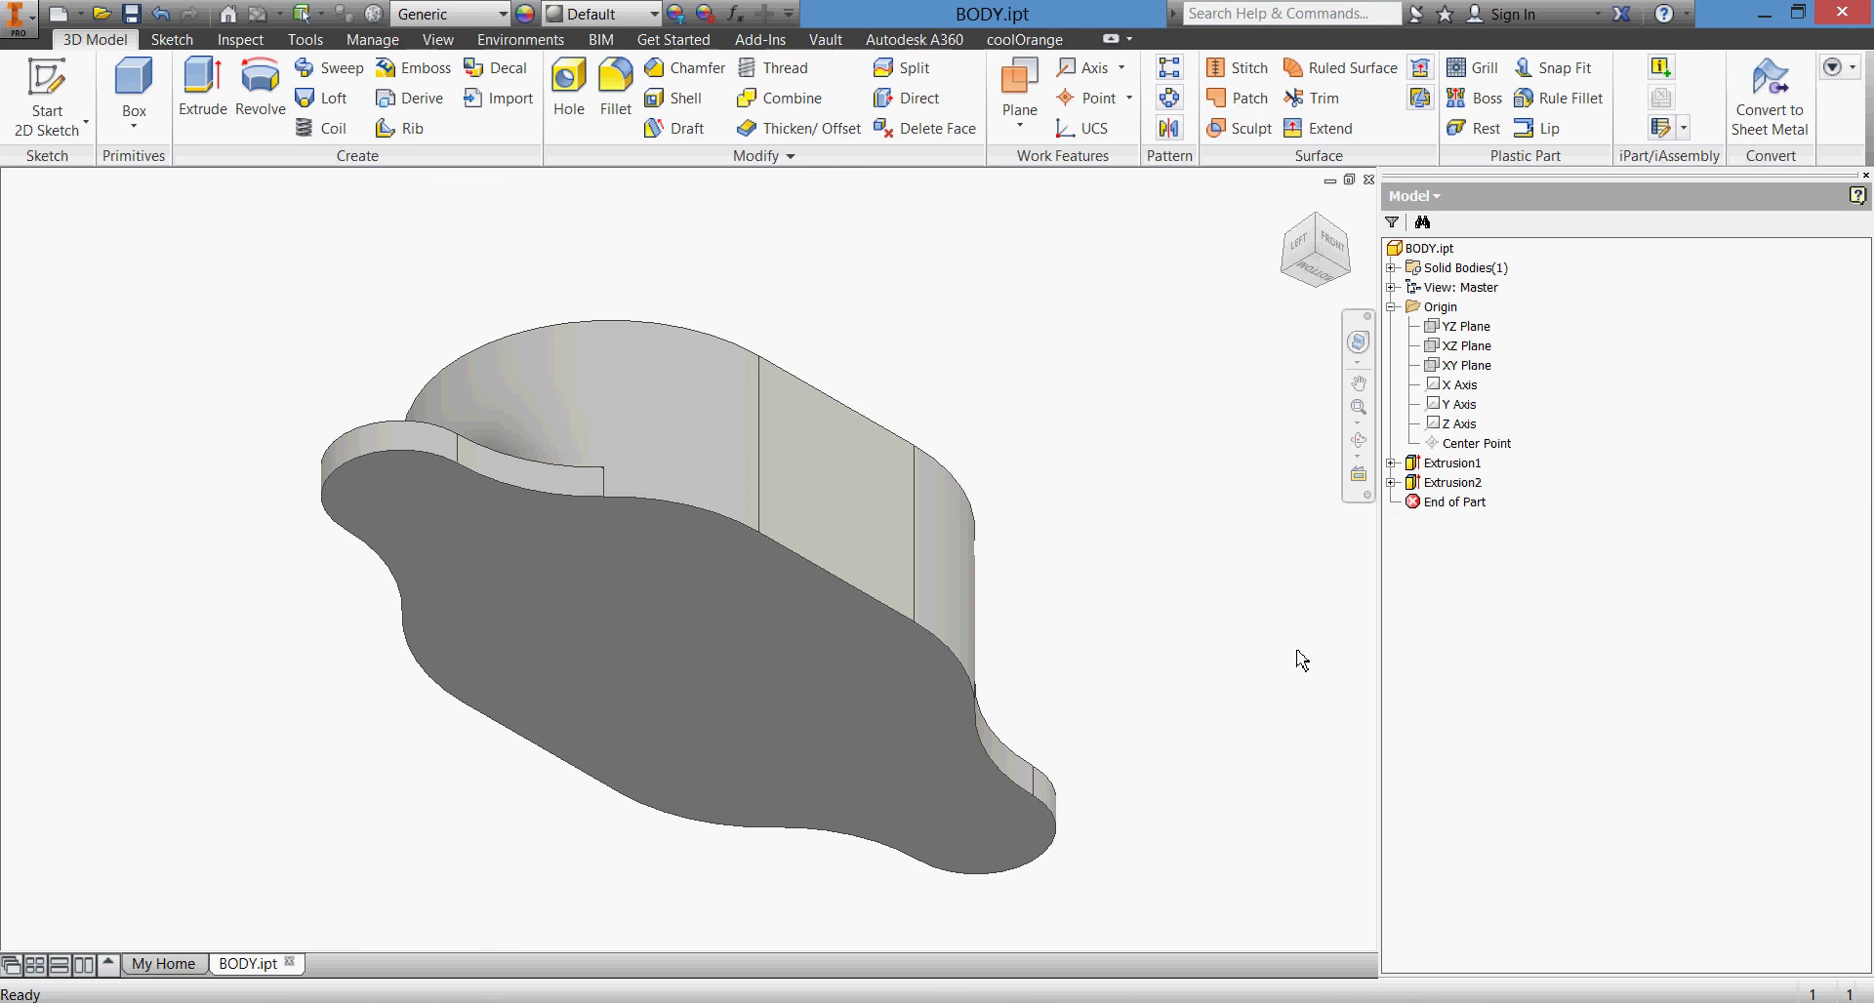
Step: After checking PUMP.pdf, sketch on the flange's bottom face, project its outline and offset it outward to an ear radius of about 30 mm
{"action": "key", "text": "alt+Tab"}
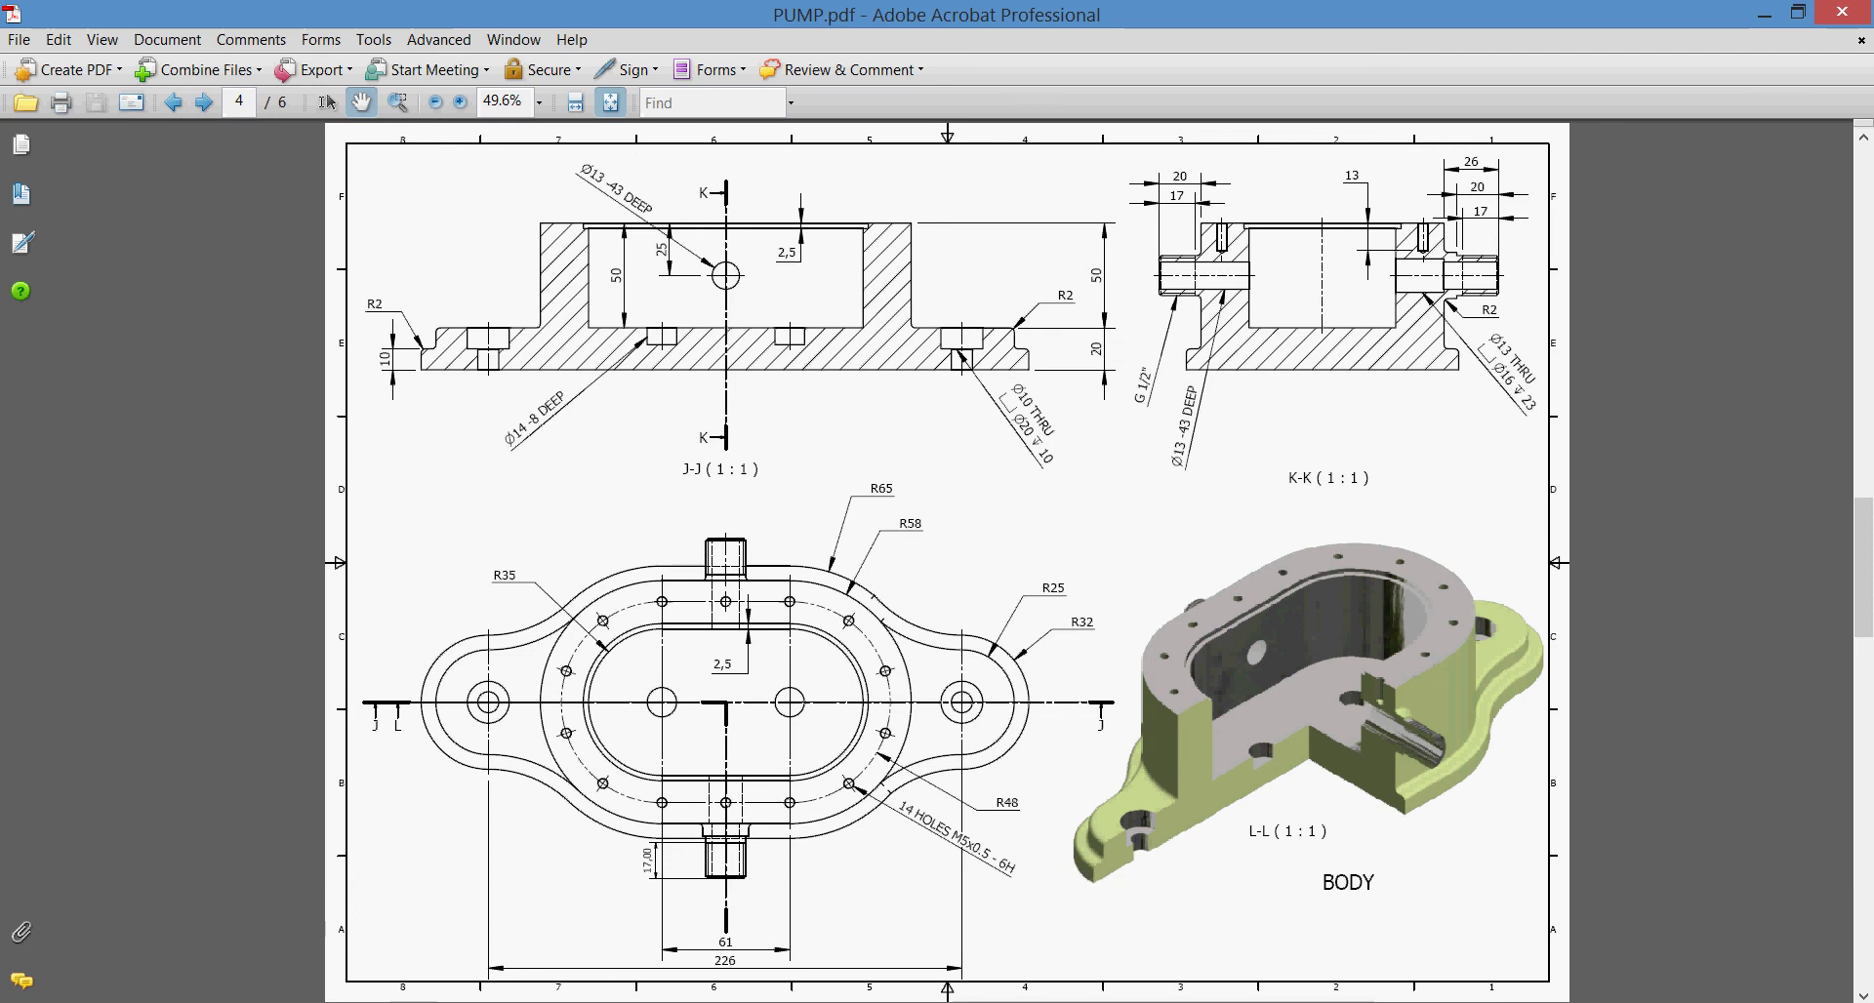
{"action": "key", "text": "alt+Tab"}
{"action": "left_click", "coordinate": [621, 688]}
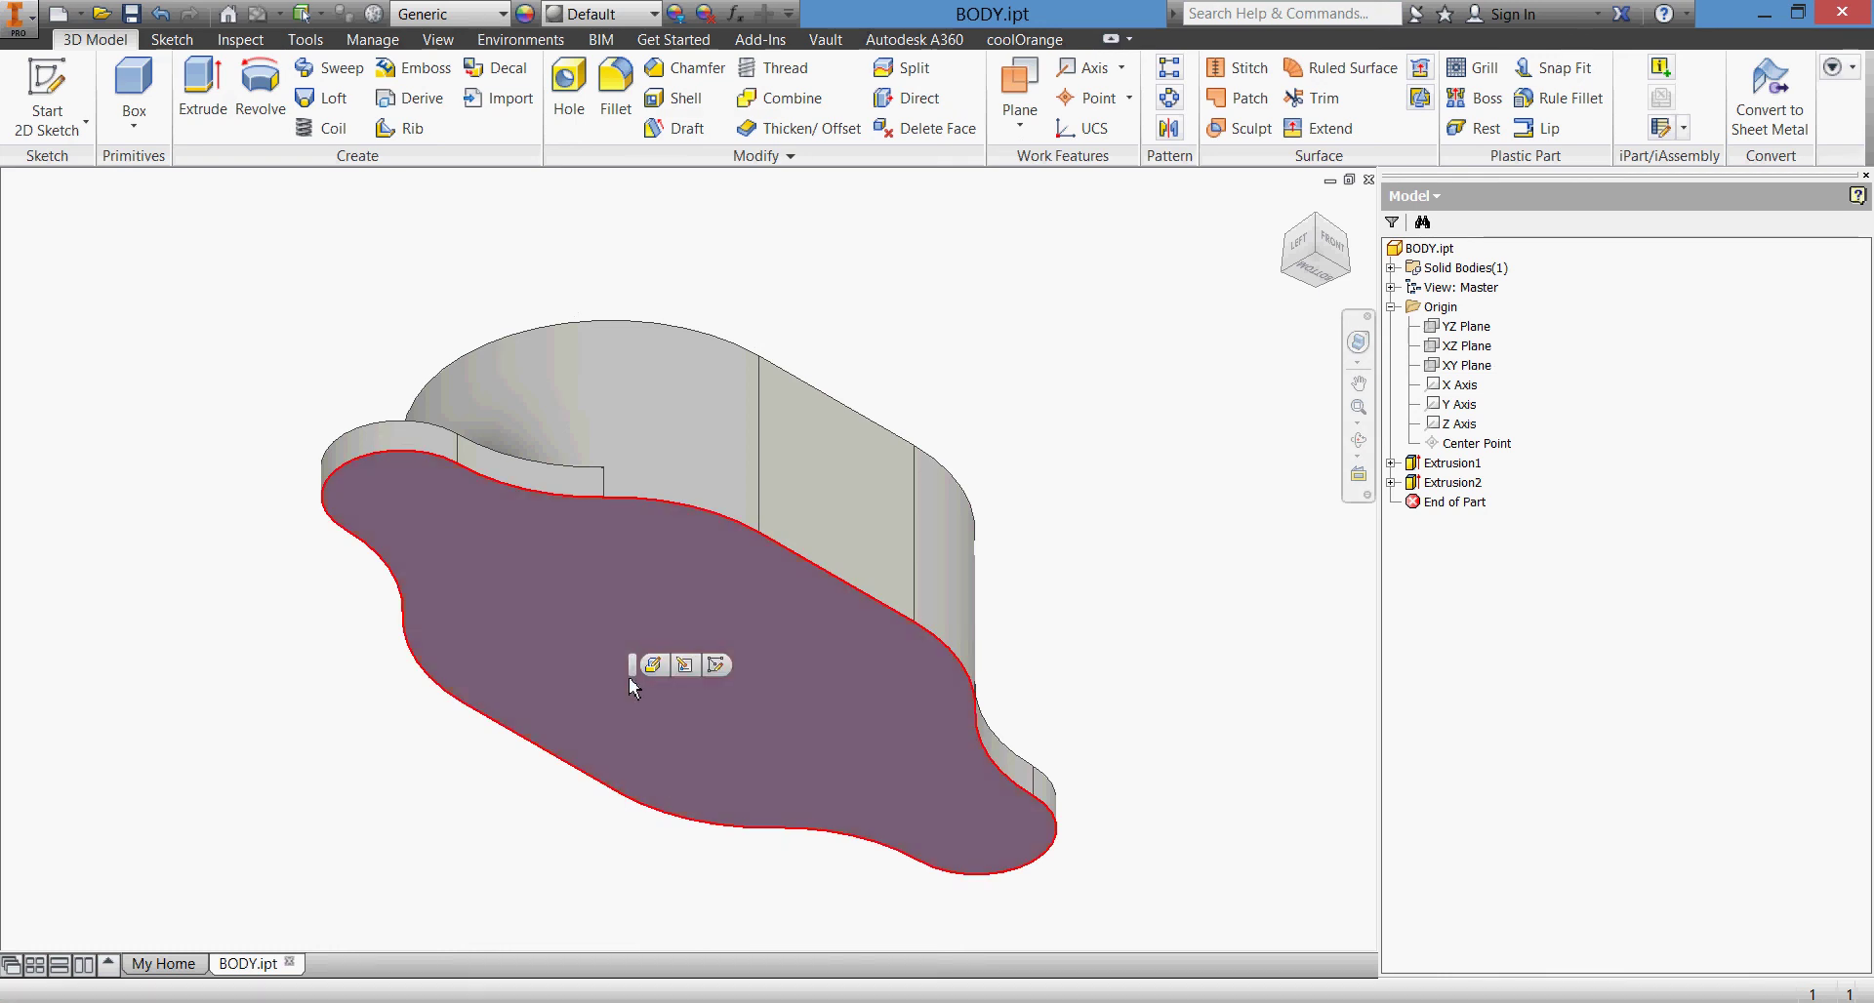
{"action": "left_click", "coordinate": [716, 671]}
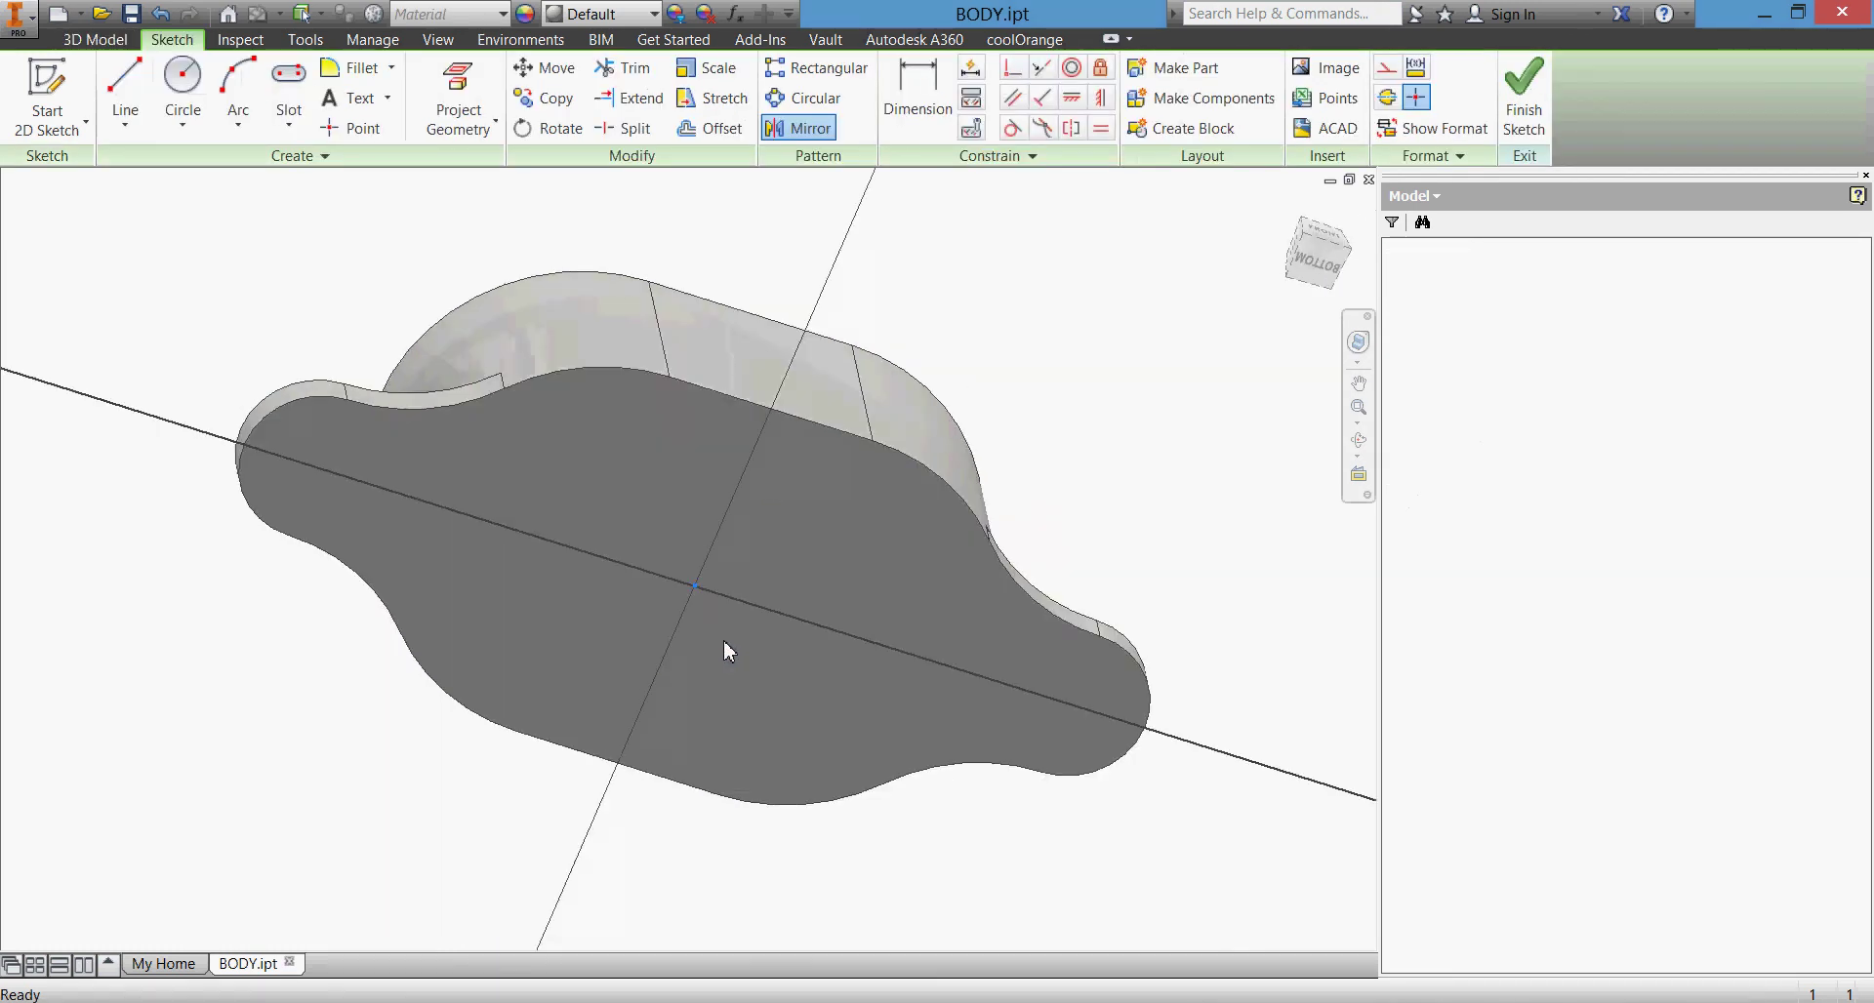
{"action": "left_click", "coordinate": [471, 81]}
{"action": "left_click", "coordinate": [765, 459]}
{"action": "left_click", "coordinate": [716, 129]}
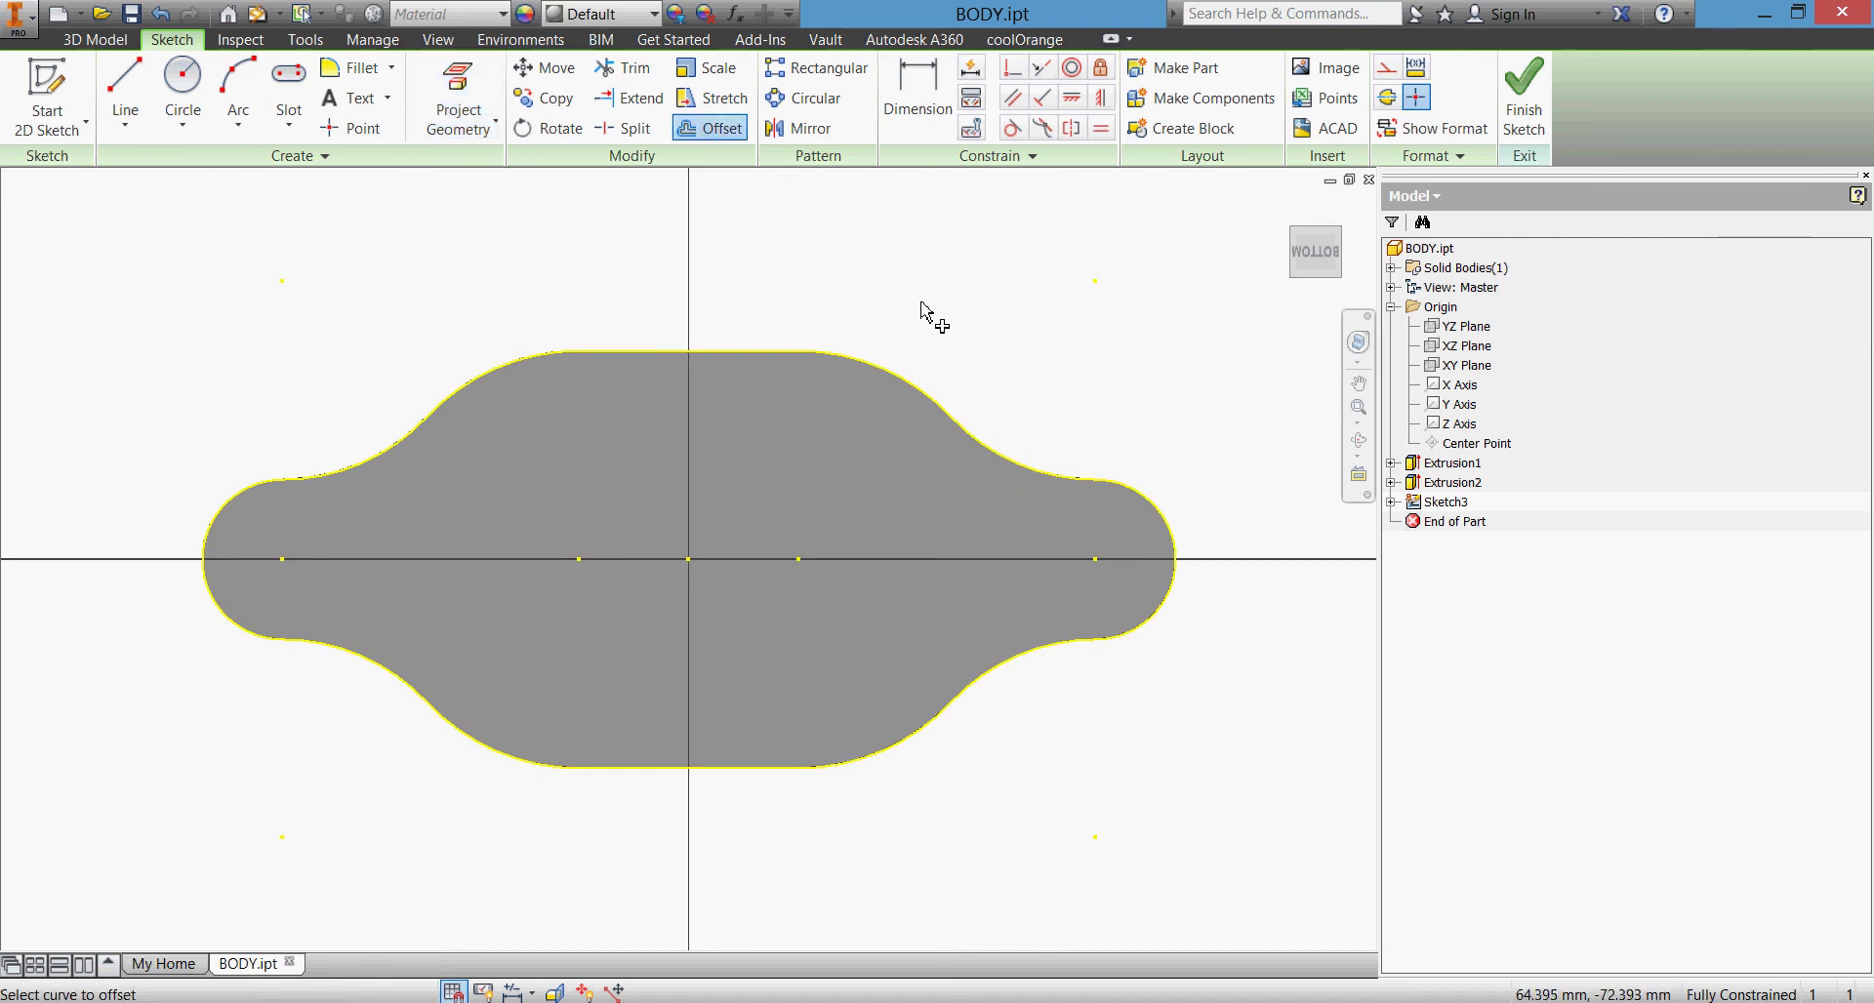
{"action": "left_click", "coordinate": [922, 388]}
{"action": "left_click", "coordinate": [932, 363]}
Step: Dimension the offset outline's right ear arc to a 32 mm radius and finish the sketch
{"action": "key", "text": "d"}
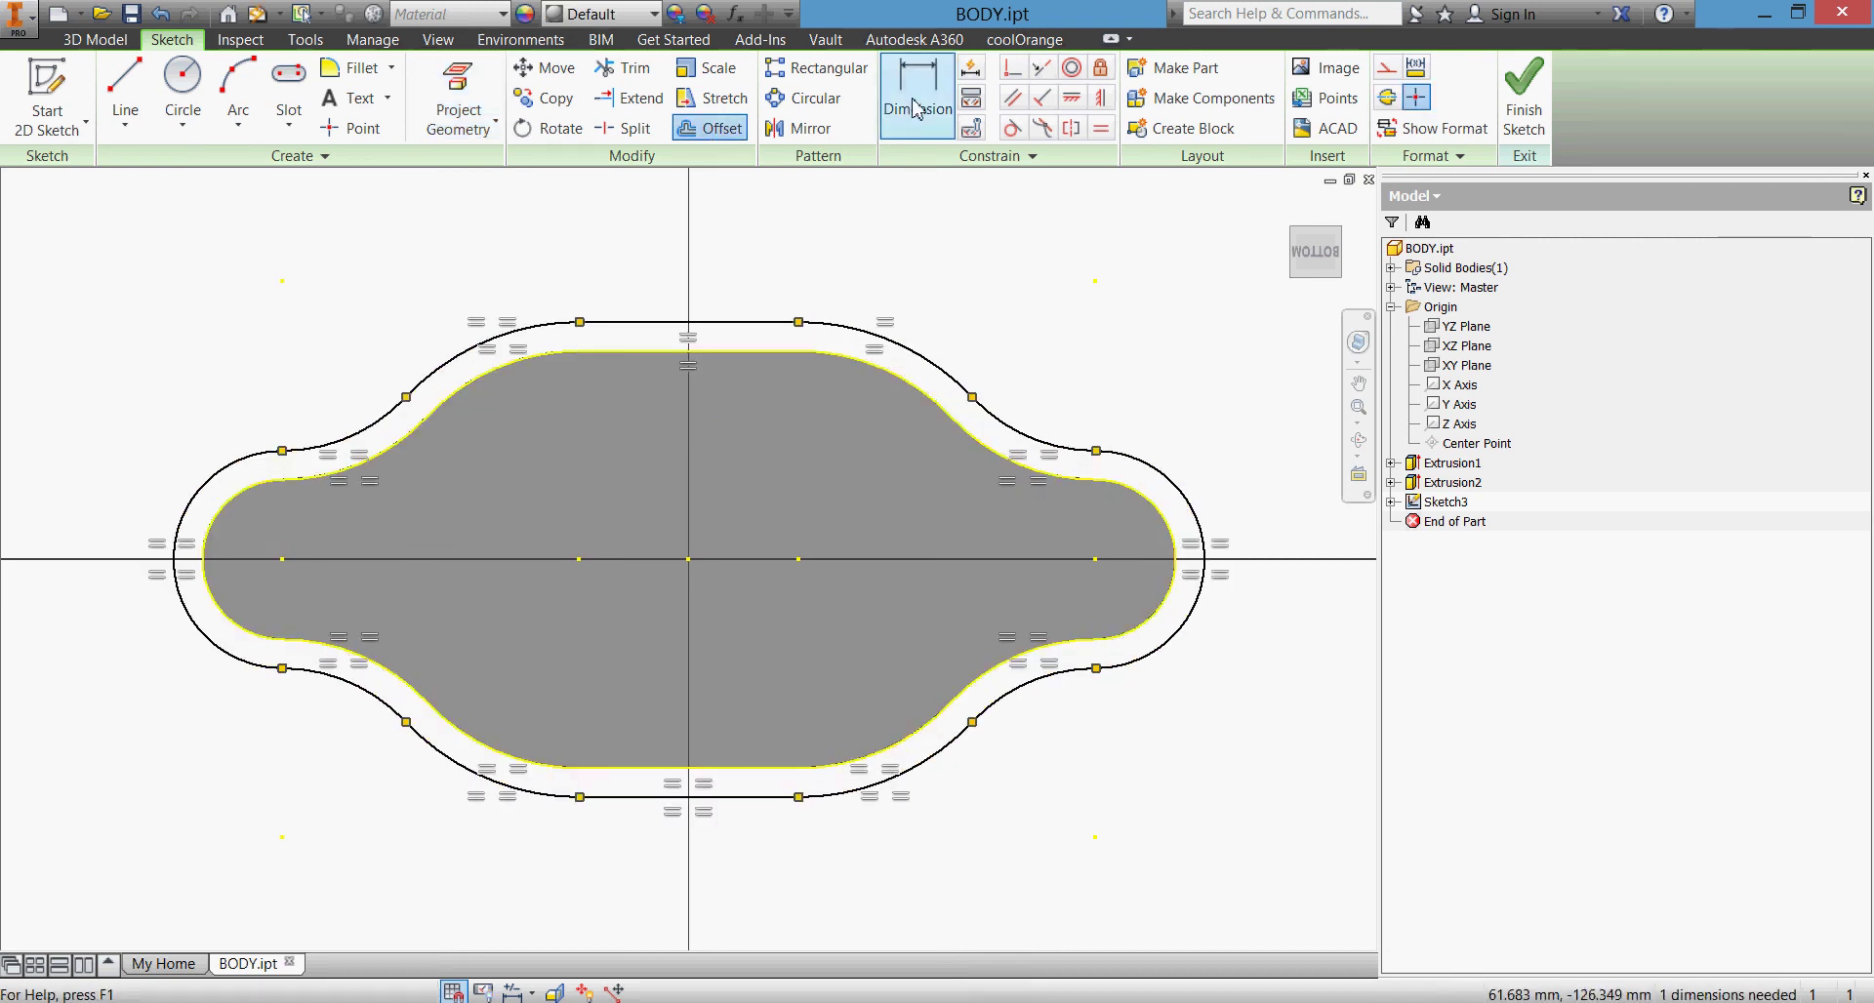
{"action": "left_click", "coordinate": [1216, 539]}
{"action": "left_click", "coordinate": [1223, 490]}
{"action": "type", "text": "32"}
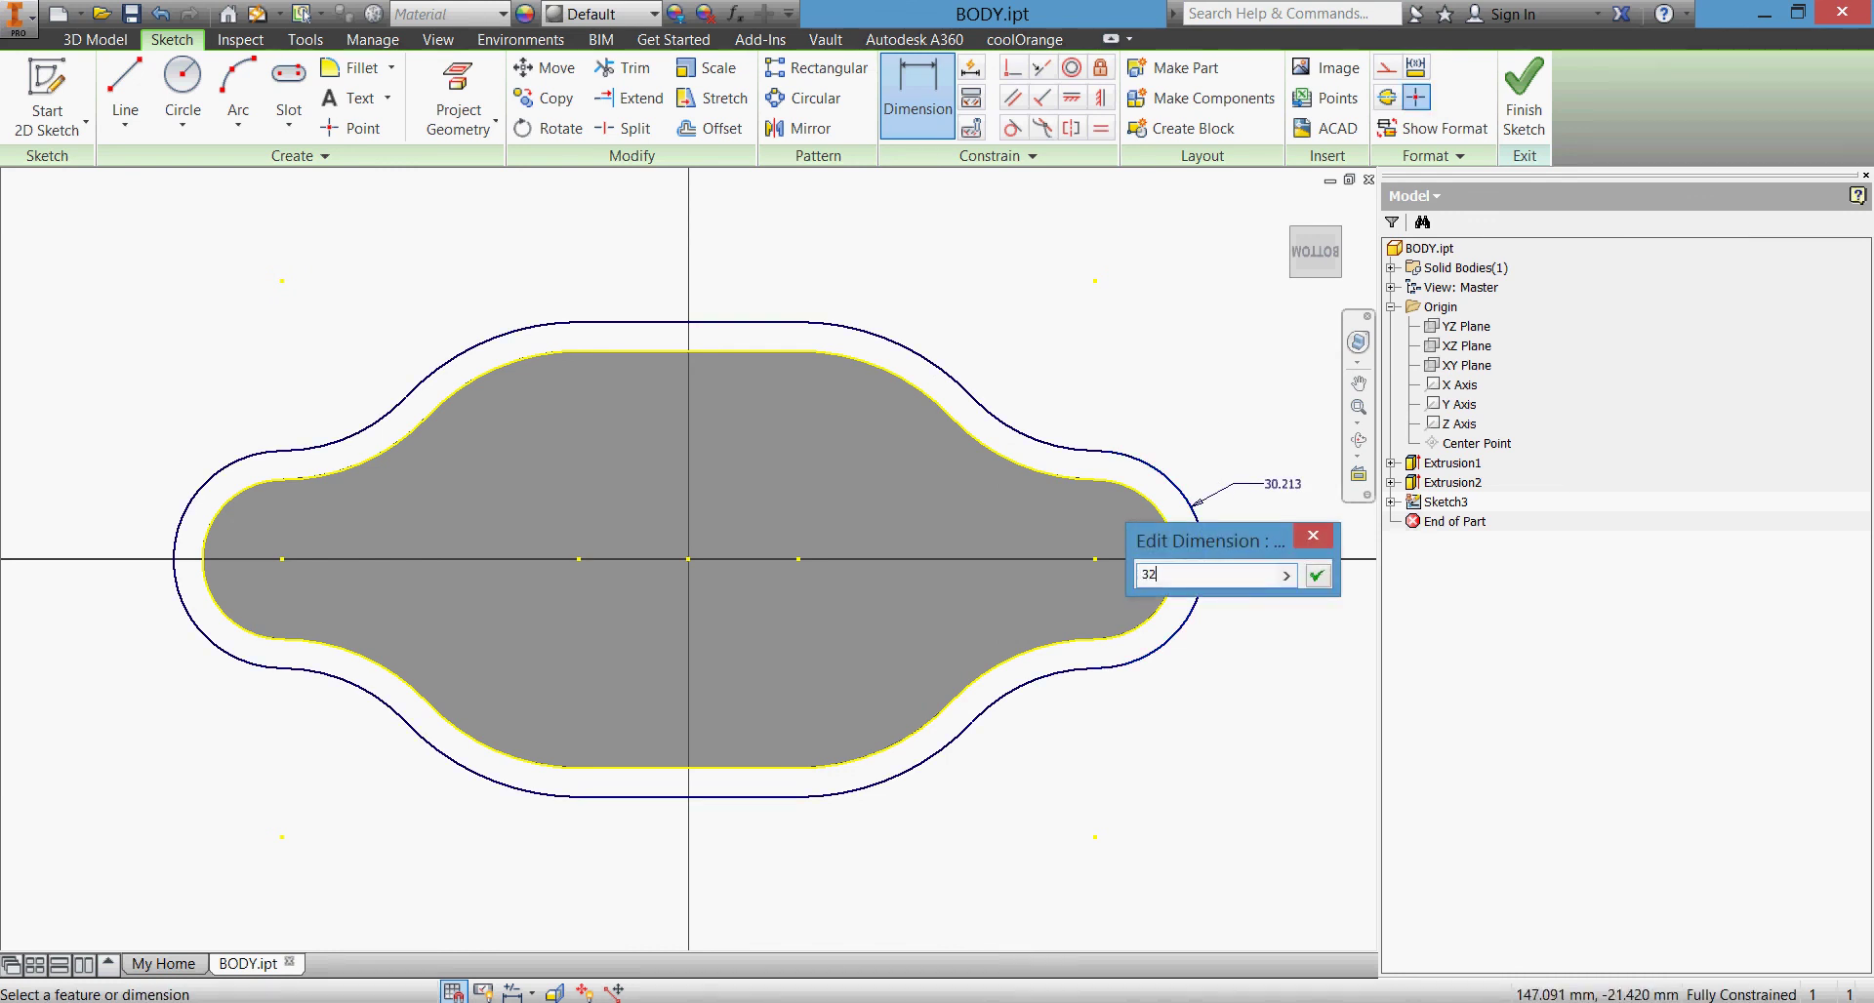
{"action": "key", "text": "Return"}
{"action": "left_click", "coordinate": [1520, 98]}
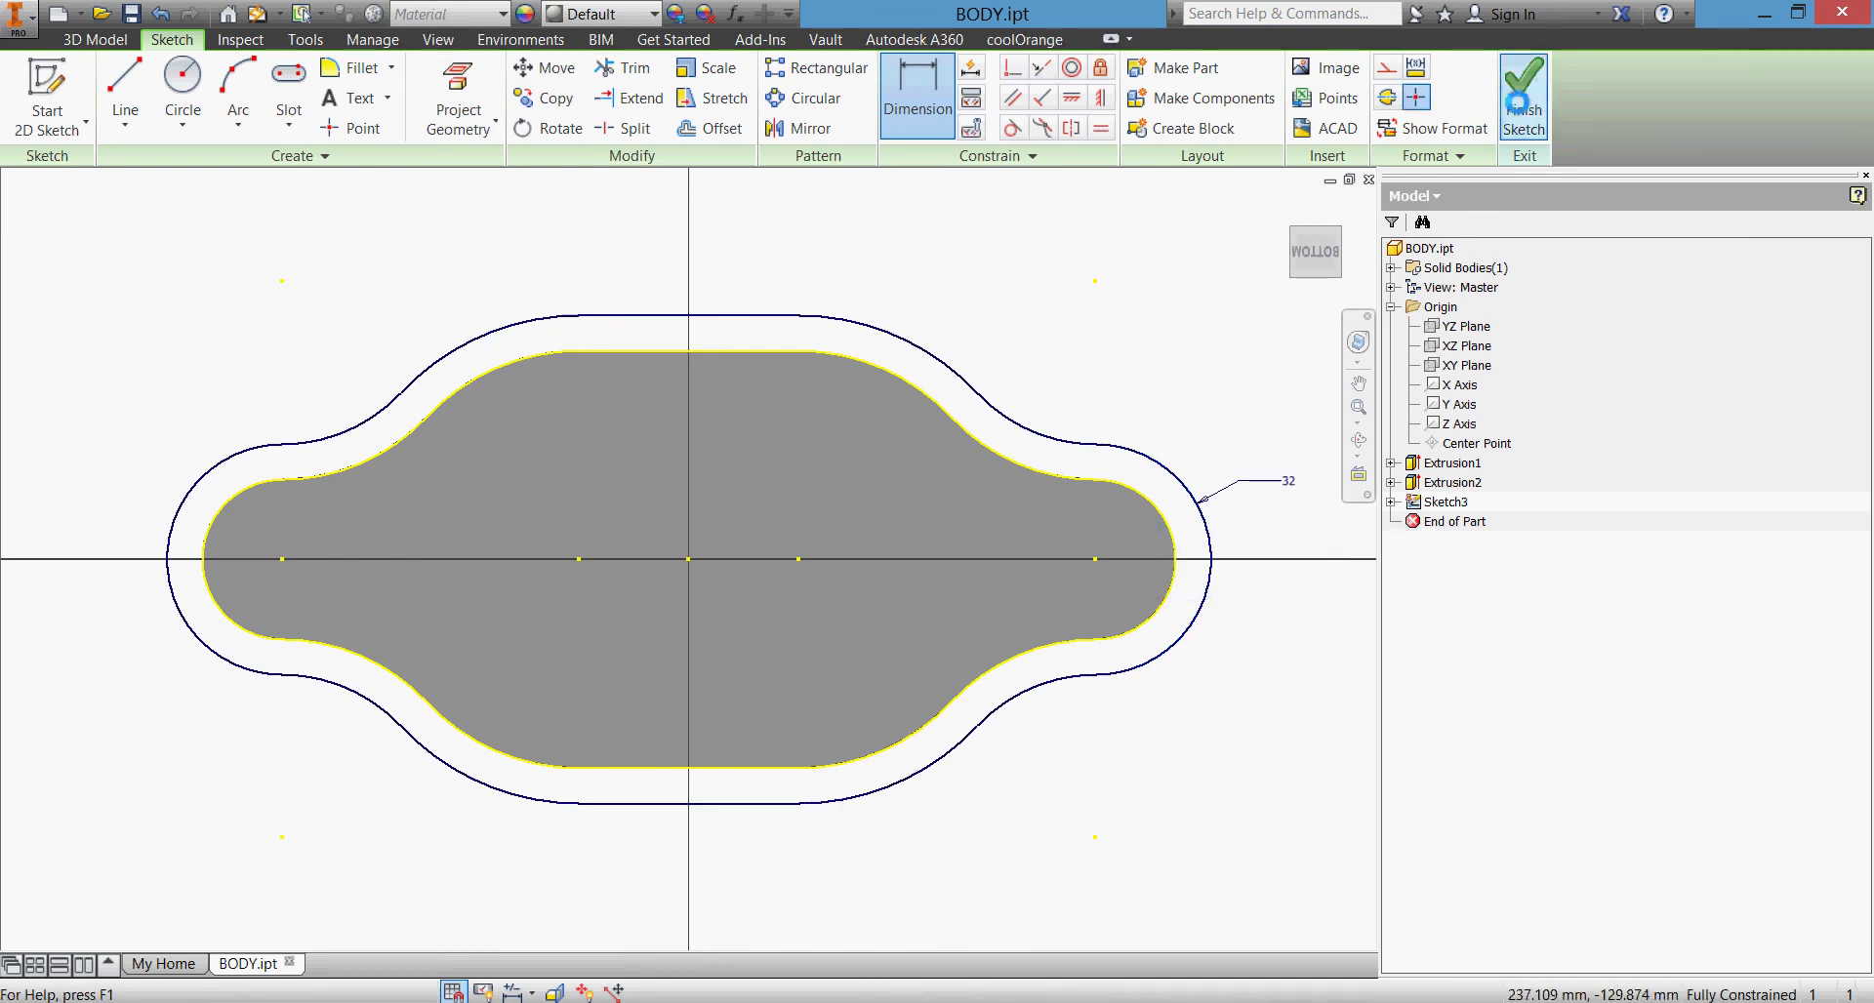
Step: Extrude the flange profile together with its surrounding offset band 10 mm downward to form the wider base plate
{"action": "left_click", "coordinate": [202, 94]}
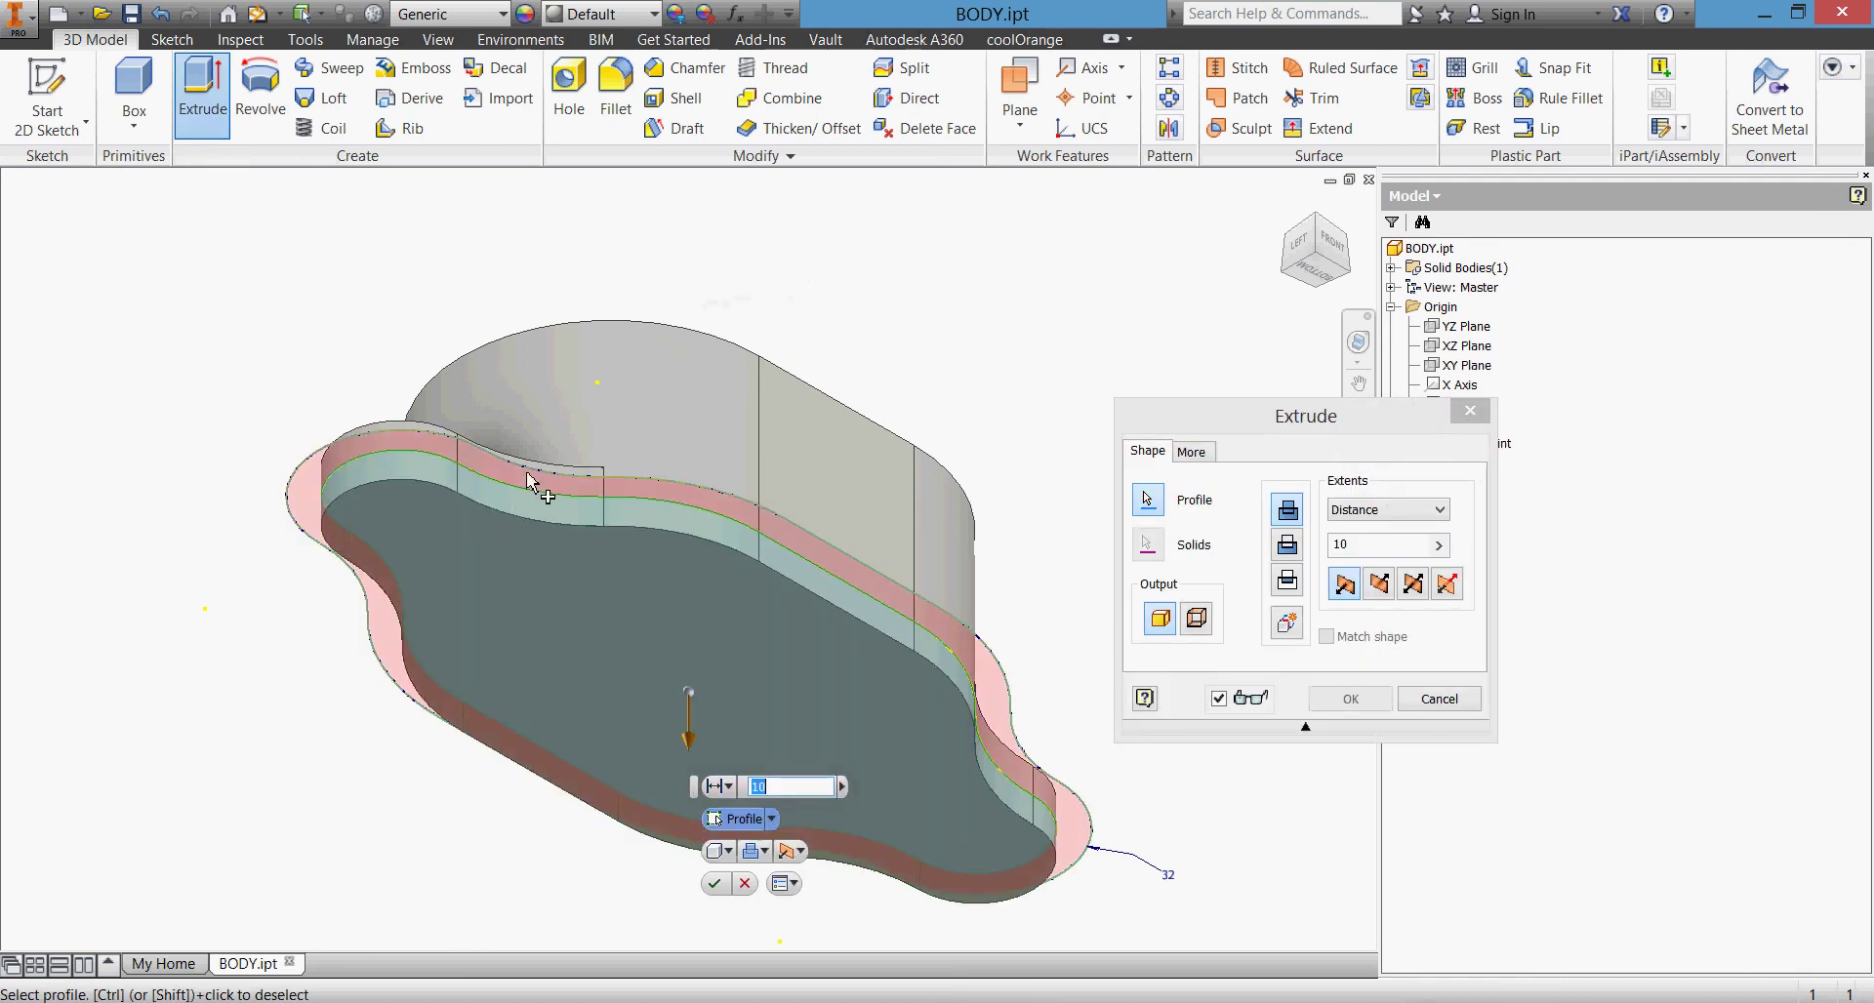
{"action": "left_click", "coordinate": [544, 480]}
{"action": "left_click", "coordinate": [1286, 208]}
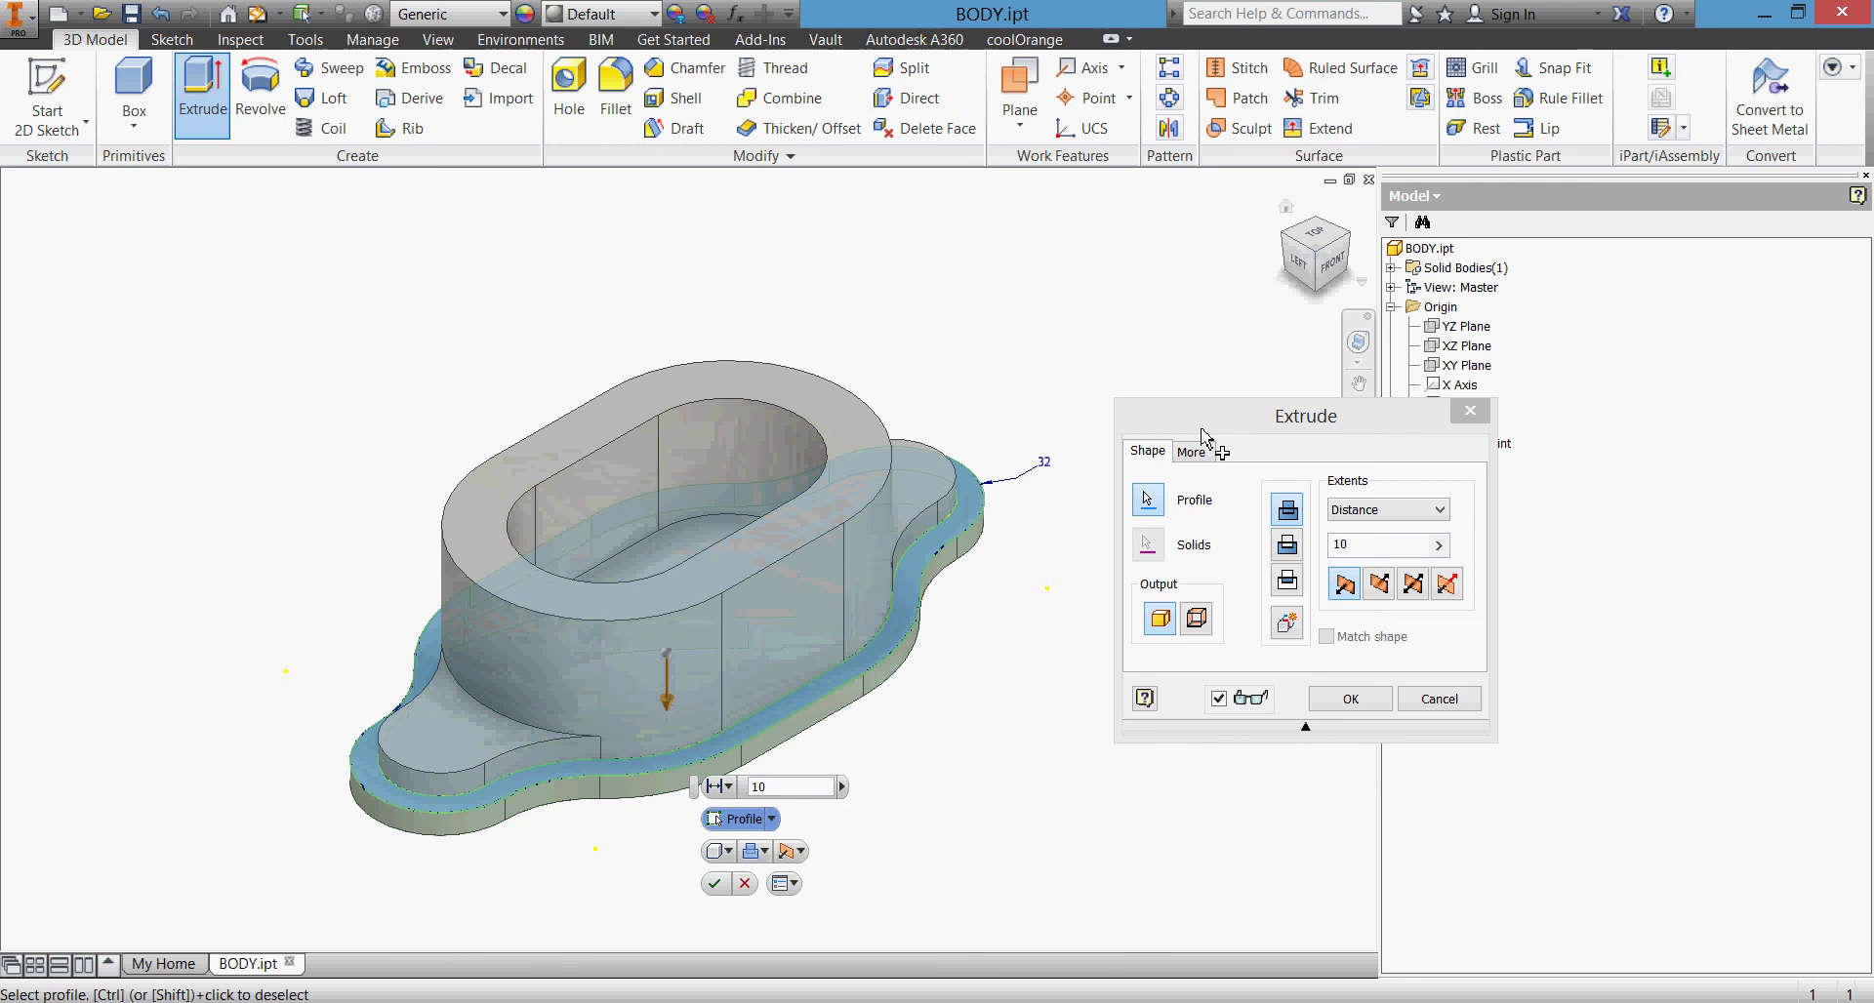
{"action": "left_click", "coordinate": [1315, 699]}
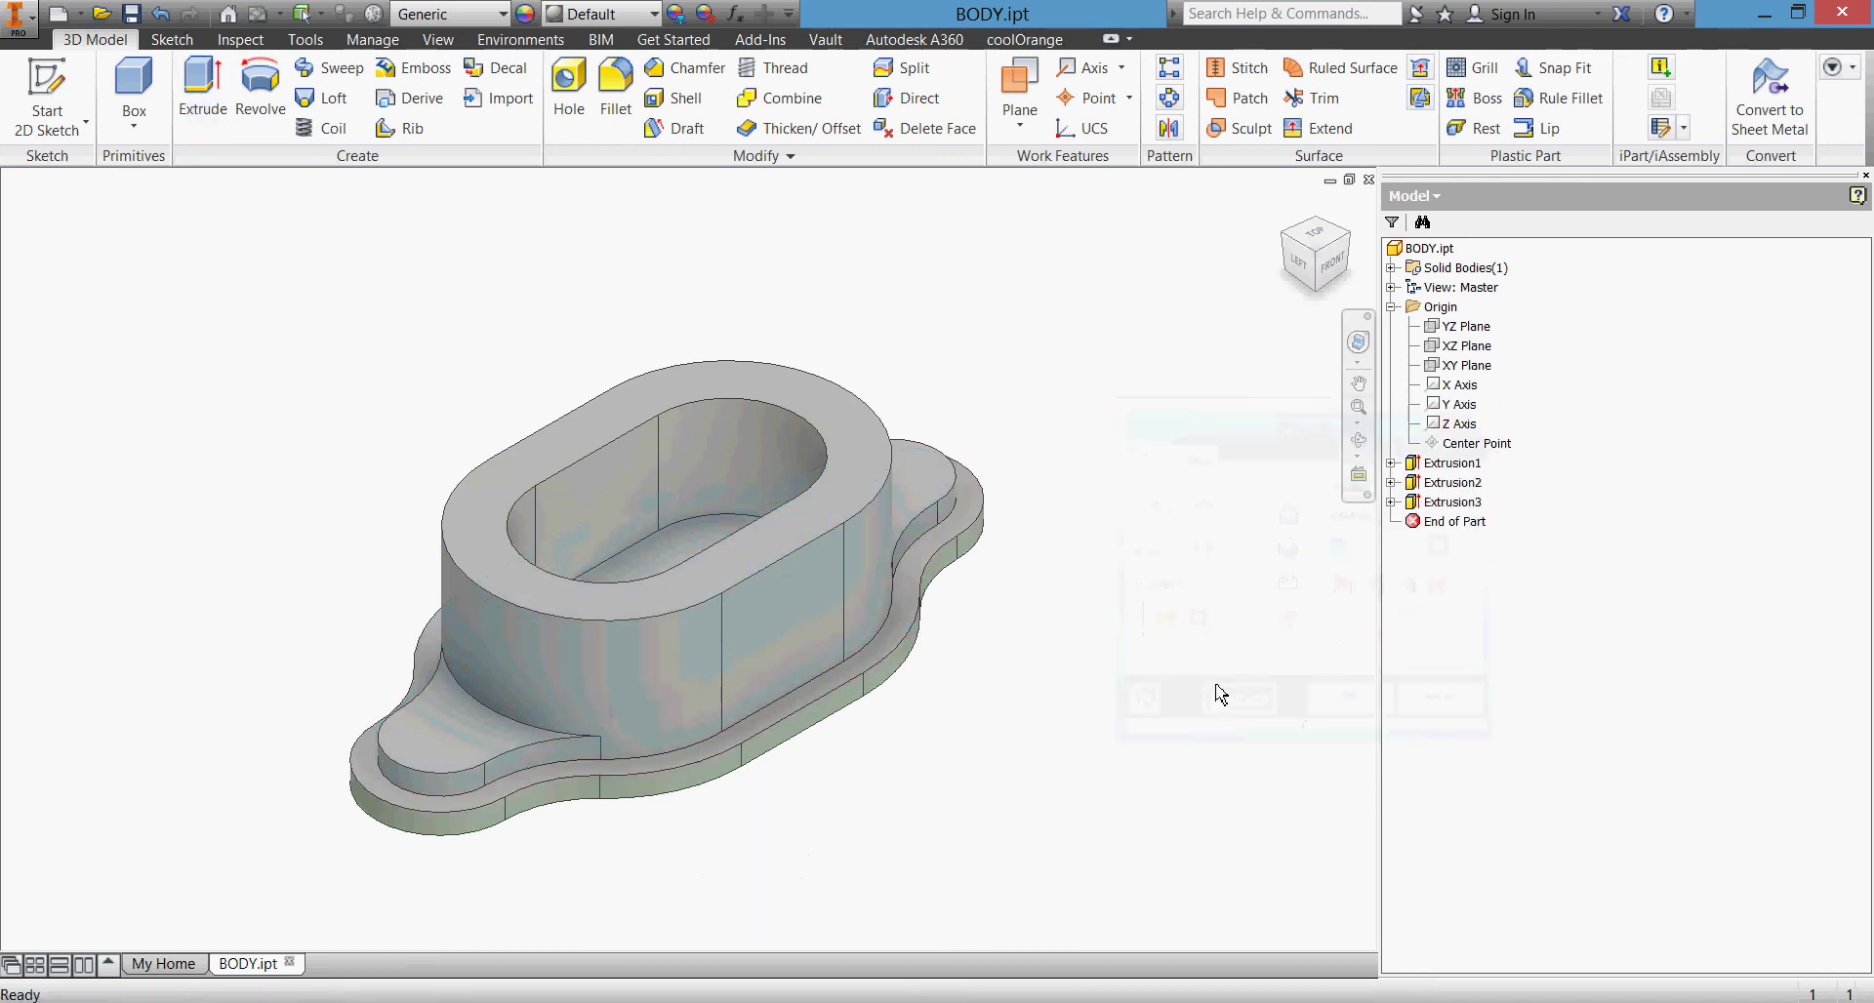